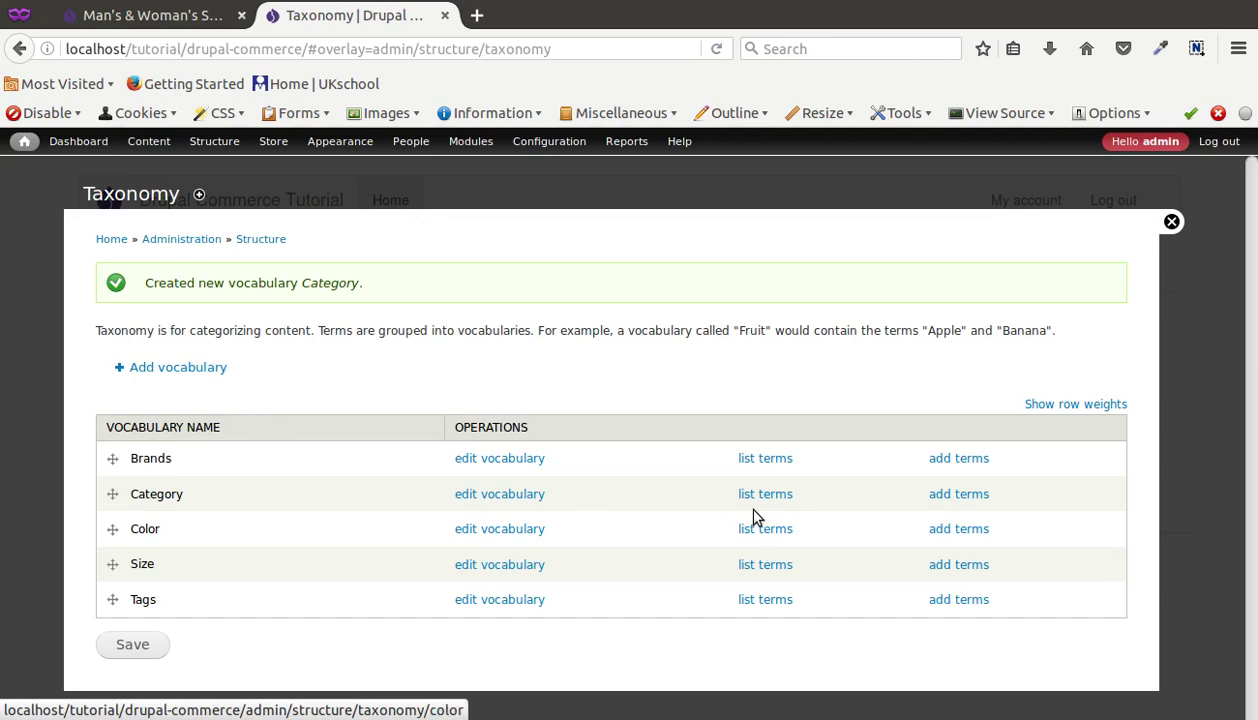
# - Create a vocabulary named Collection, copying the name from the untitled notes file in the text editor
pyautogui.doubleClick(227, 189)
pyautogui.hotkey('ctrl', 'c')
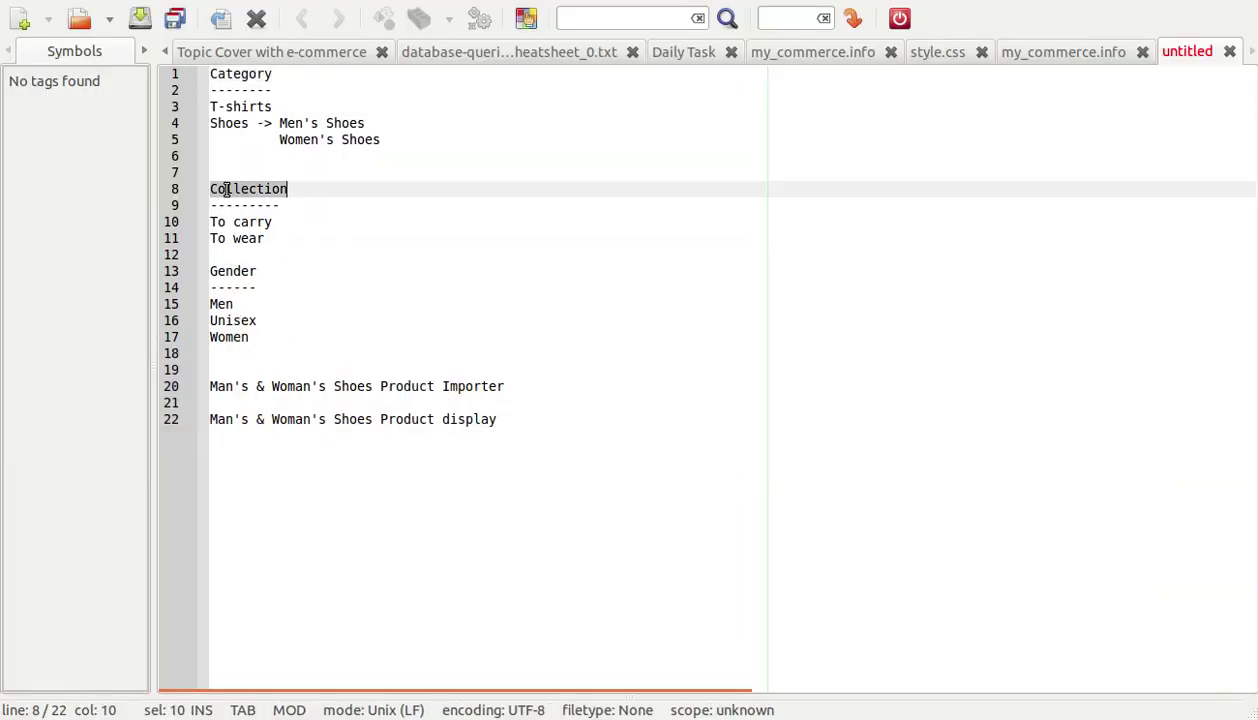
pyautogui.hotkey('alt', 'Tab')
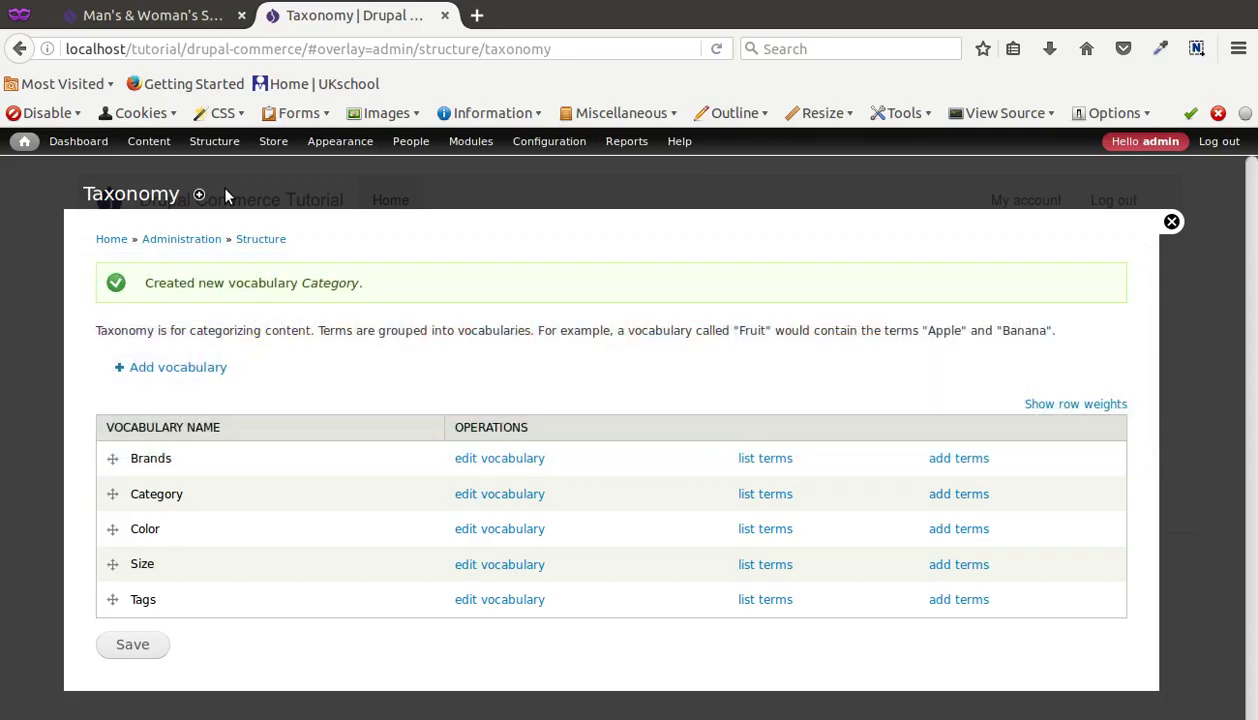
pyautogui.click(200, 367)
pyautogui.click(199, 292)
pyautogui.hotkey('ctrl', 'v')
pyautogui.click(146, 413)
# - Create a vocabulary named Gender, copying the name from the text editor notes
pyautogui.hotkey('alt', 'Tab')
pyautogui.doubleClick(245, 272)
pyautogui.hotkey('ctrl', 'c')
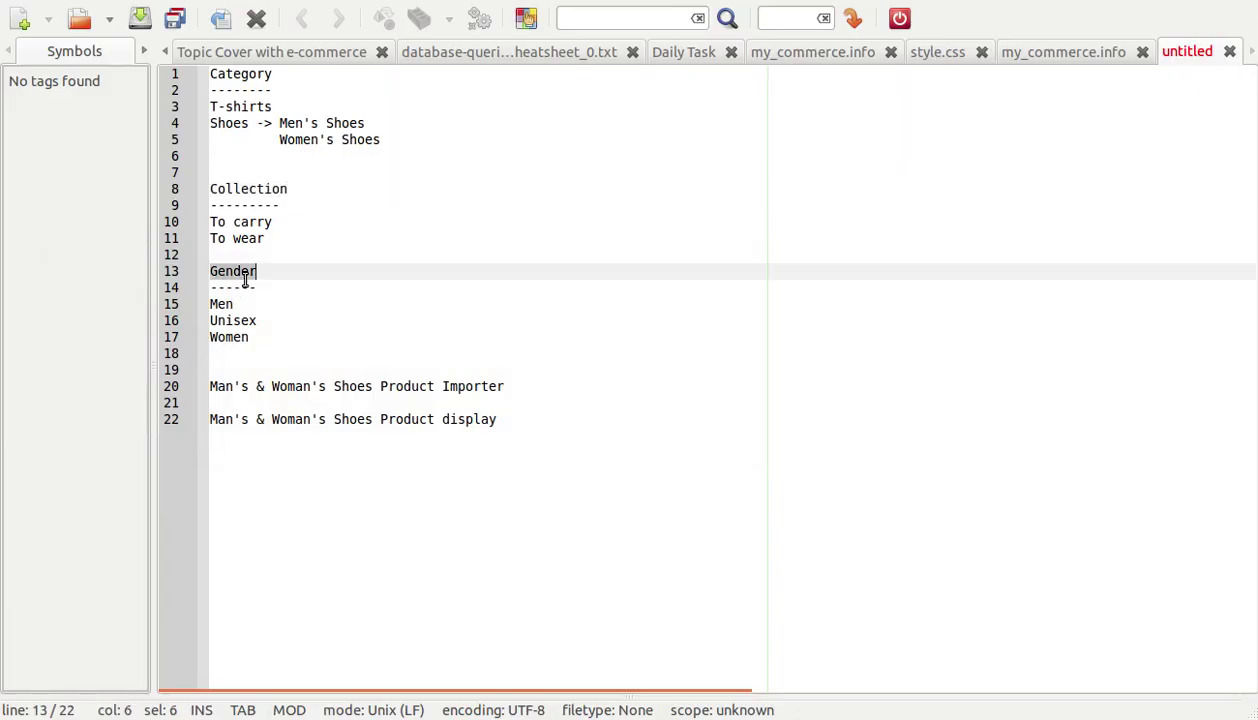
pyautogui.hotkey('alt', 'Tab')
pyautogui.click(158, 368)
pyautogui.click(140, 292)
pyautogui.hotkey('ctrl', 'v')
pyautogui.click(125, 437)
pyautogui.click(127, 413)
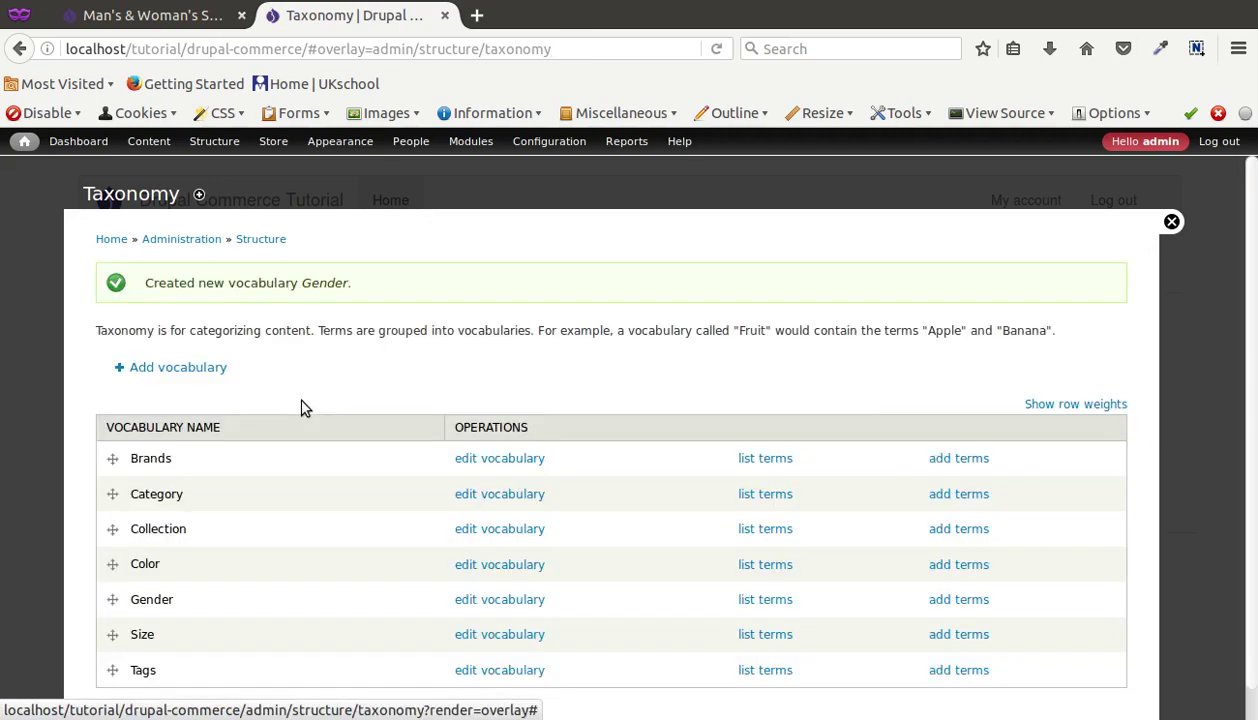
# - In Taxonomy Manager, add the terms Men, Unisex and Women from the notes to the Gender vocabulary
pyautogui.moveTo(214, 143)
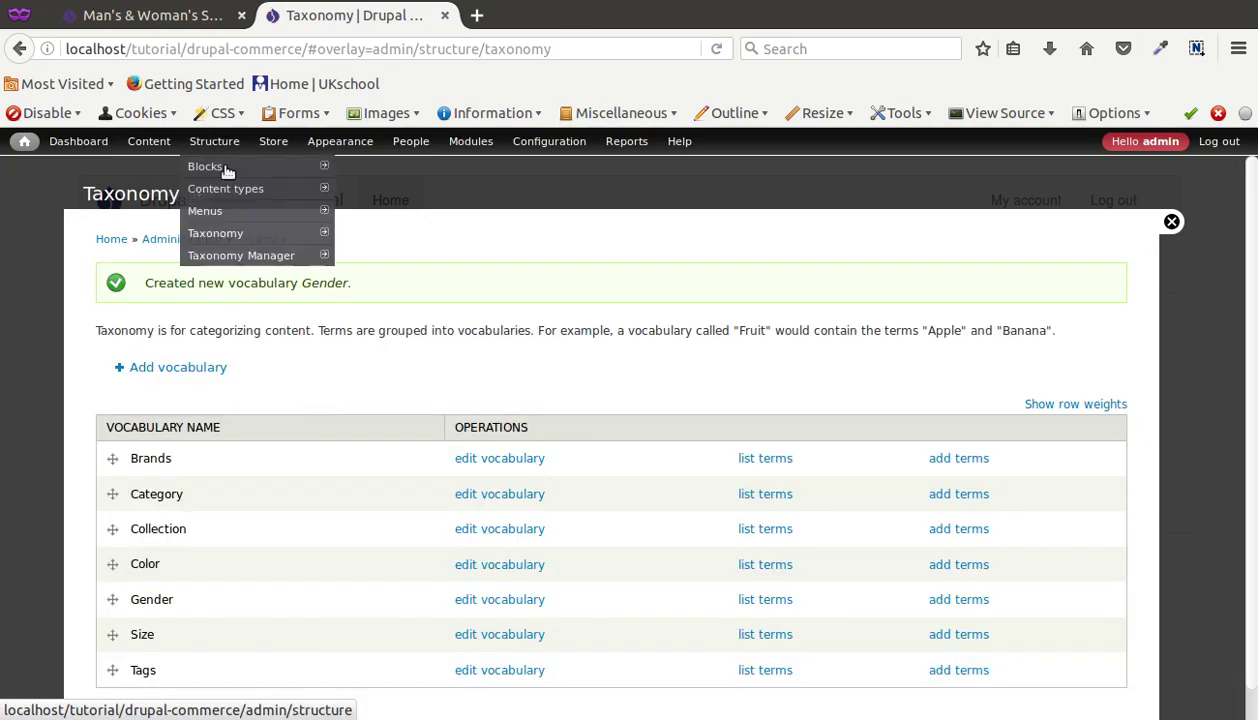
pyautogui.click(250, 258)
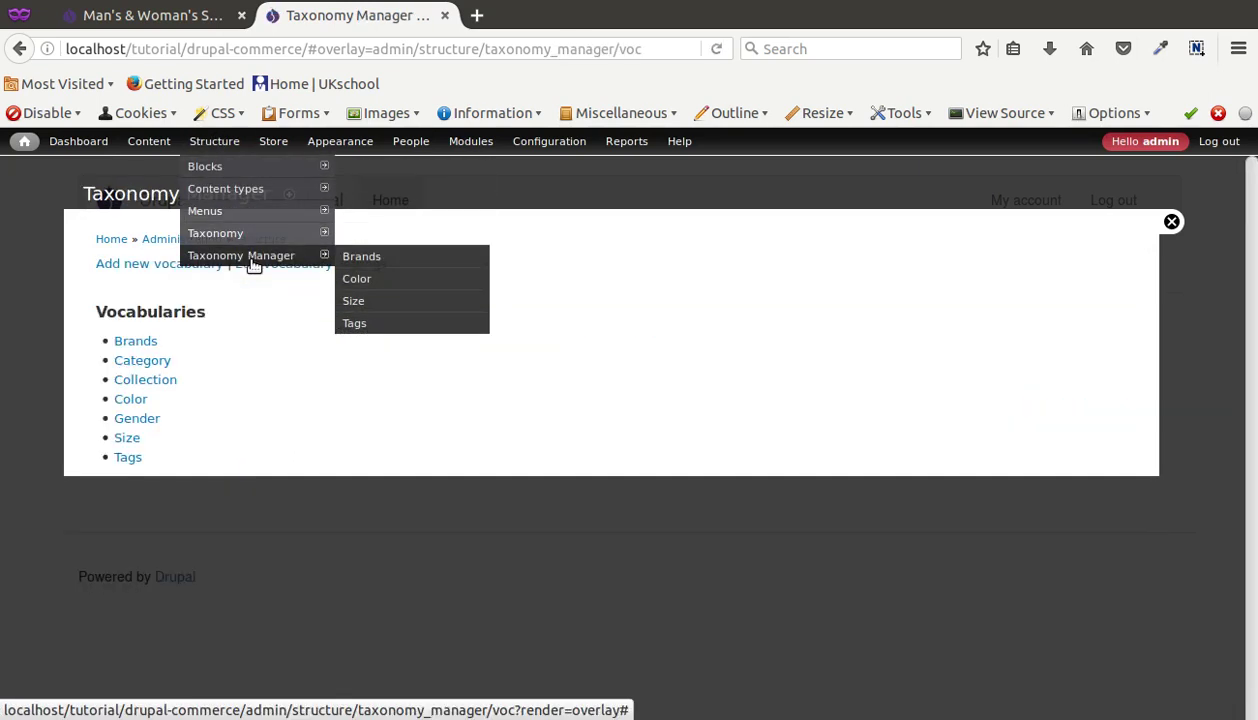
pyautogui.click(148, 419)
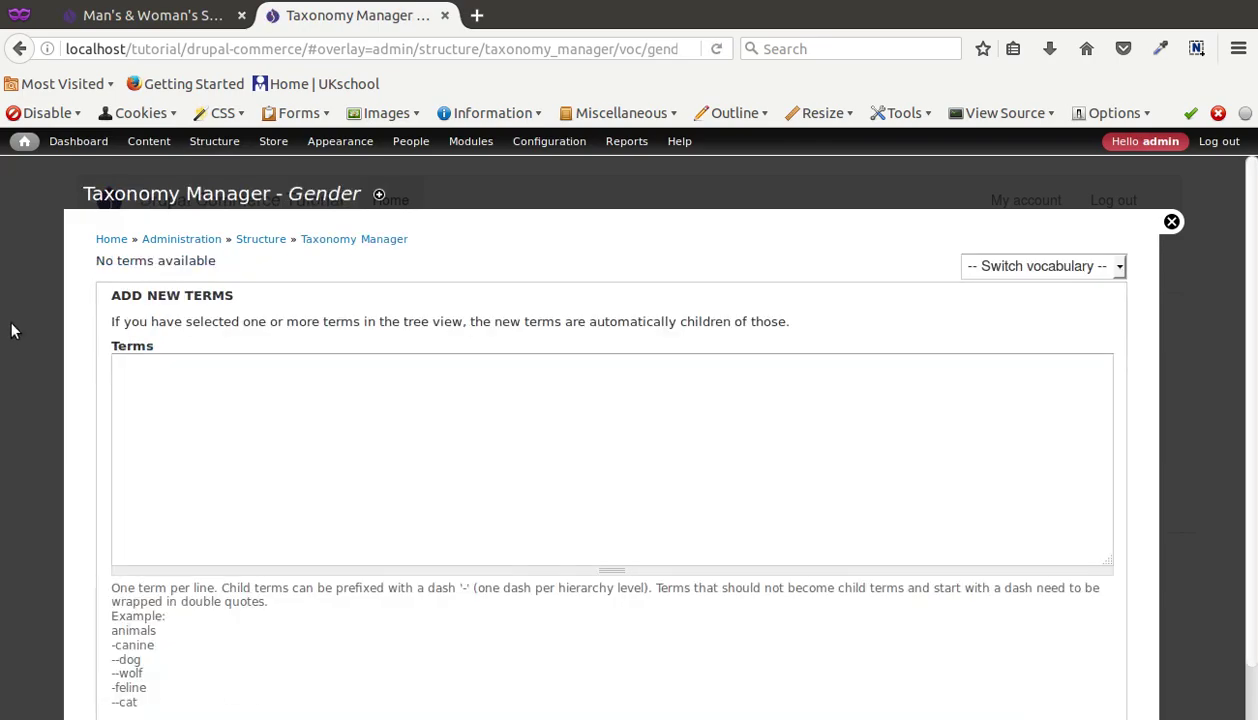
pyautogui.hotkey('alt', 'Tab')
pyautogui.moveTo(254, 338); pyautogui.dragTo(197, 304)
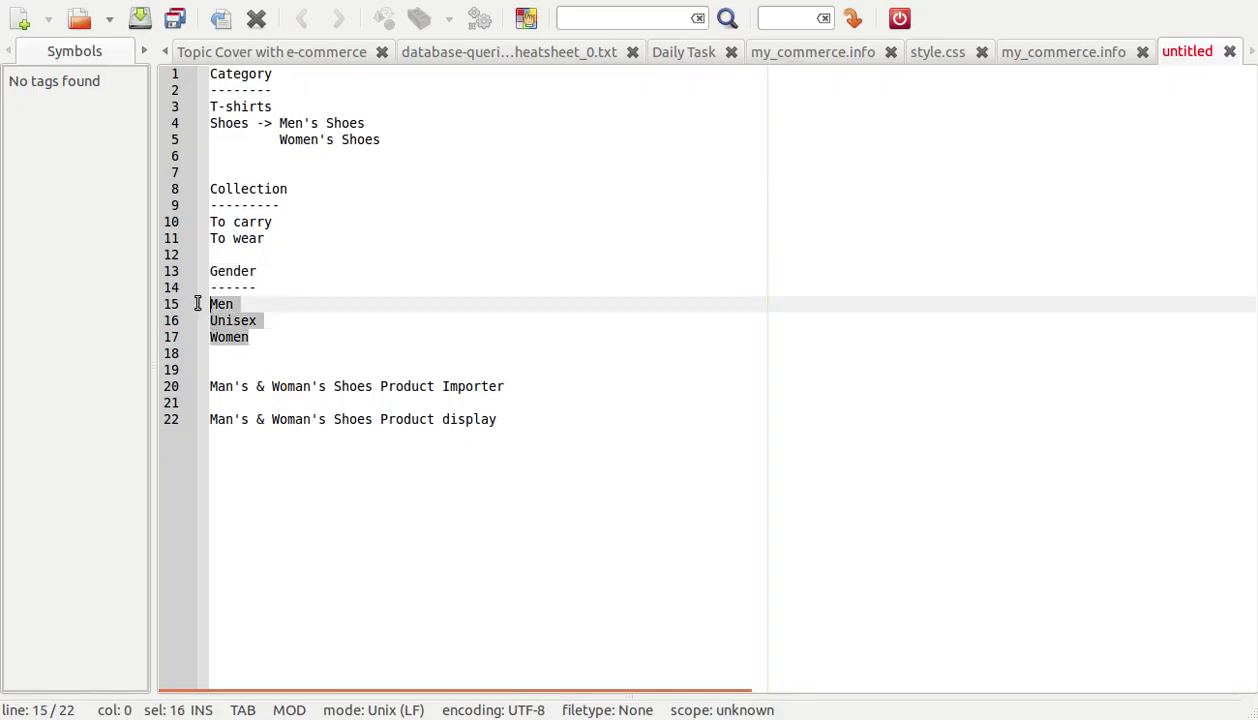
pyautogui.hotkey('ctrl', 'c')
pyautogui.hotkey('alt', 'Tab')
pyautogui.click(223, 510)
pyautogui.hotkey('ctrl', 'v')
pyautogui.scroll(-2, 193, 564)
pyautogui.click(154, 664)
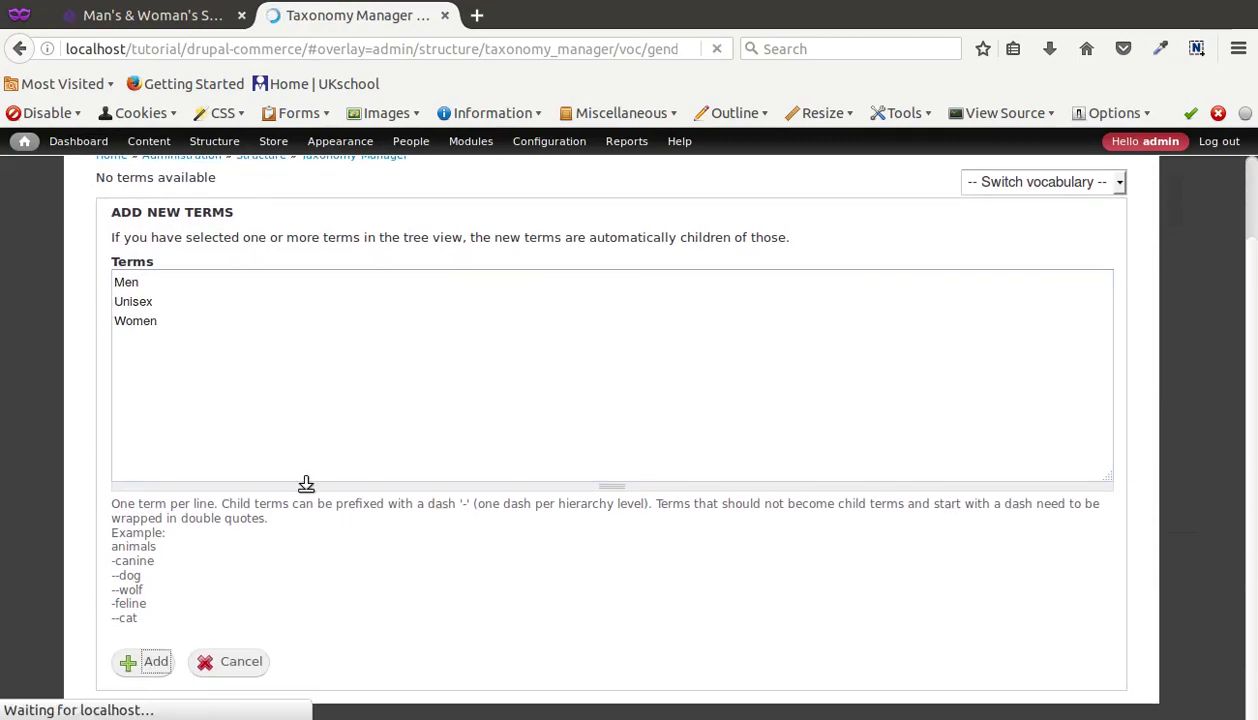
# - Add the terms To carry and To wear from the notes to the Collection vocabulary
pyautogui.hotkey('alt', 'Tab')
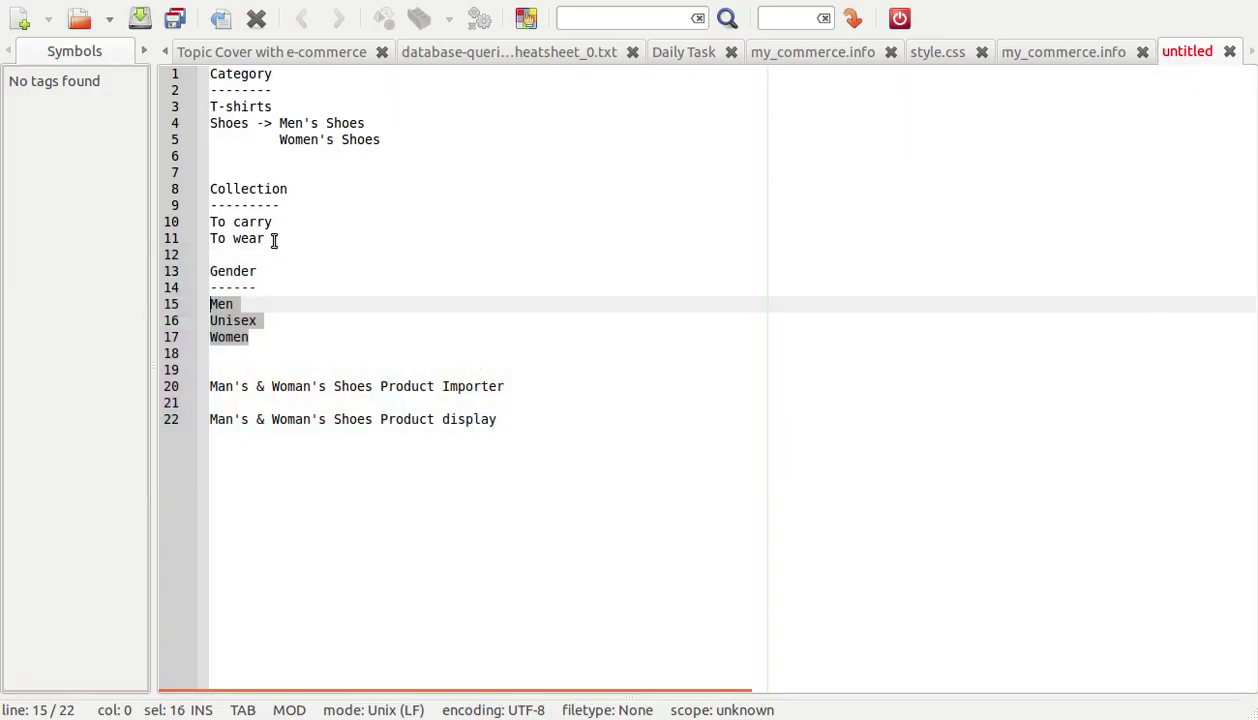
pyautogui.moveTo(277, 238); pyautogui.dragTo(185, 222)
pyautogui.hotkey('alt', 'Tab')
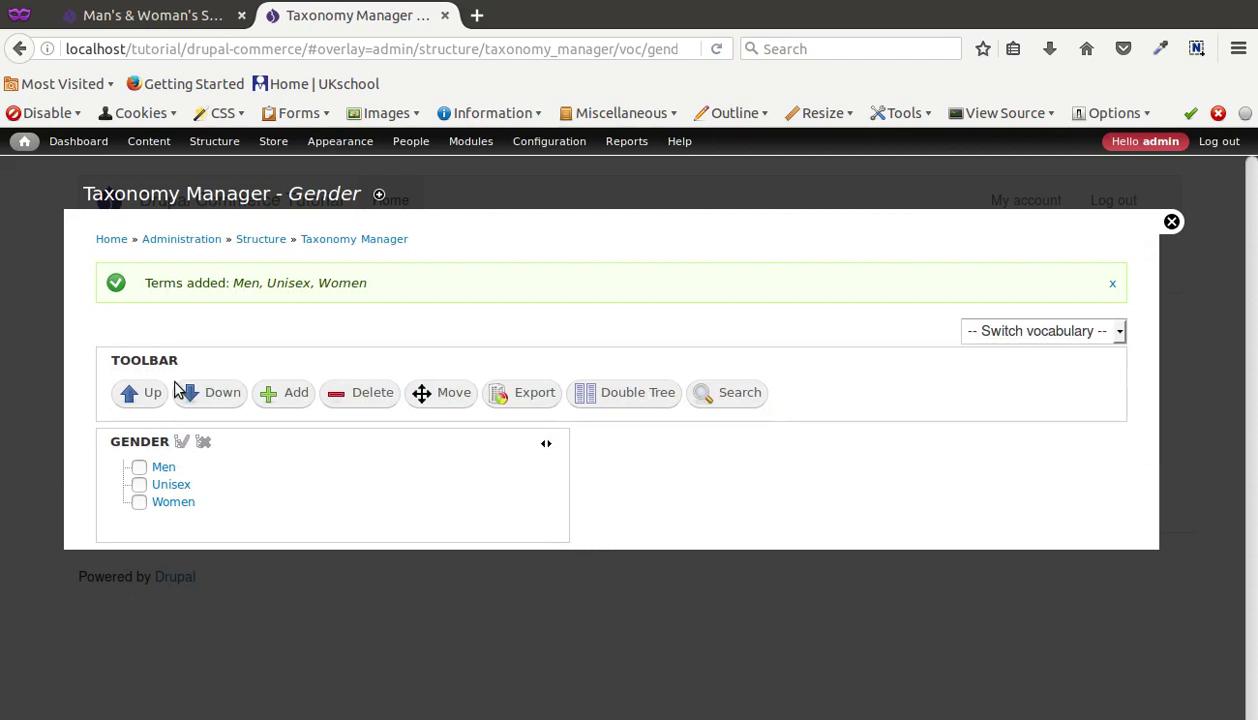
pyautogui.click(310, 240)
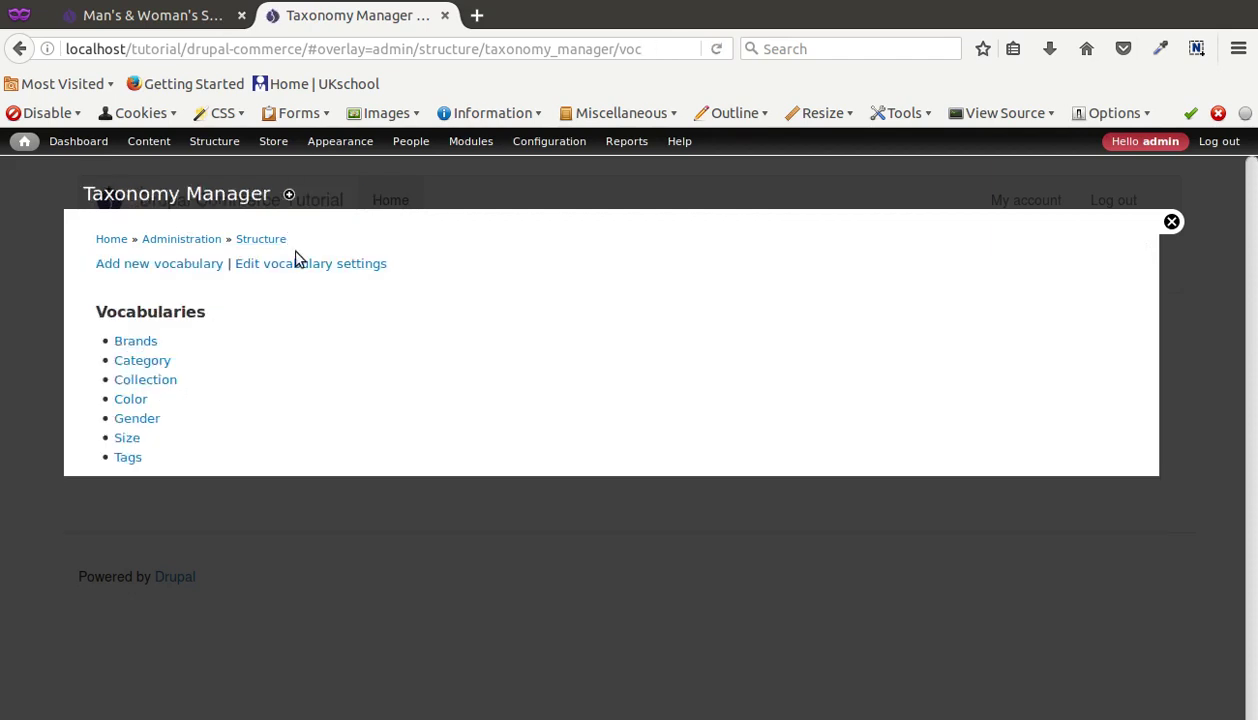
pyautogui.click(136, 390)
pyautogui.click(157, 388)
pyautogui.hotkey('ctrl', 'v')
pyautogui.scroll(-2, 160, 480)
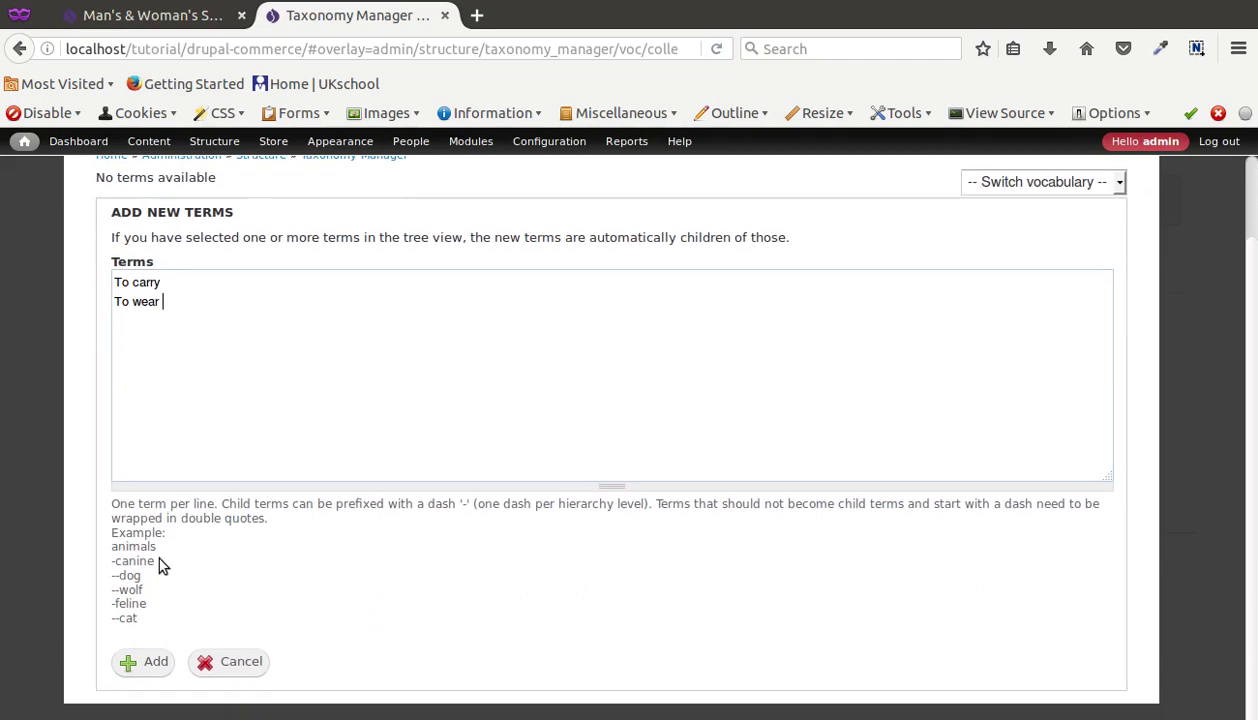
pyautogui.click(158, 664)
# - Copy the T-shirts, Shoes, Men's Shoes and Women's Shoes lines from the notes into the new terms of the Category vocabulary
pyautogui.hotkey('alt', 'Tab')
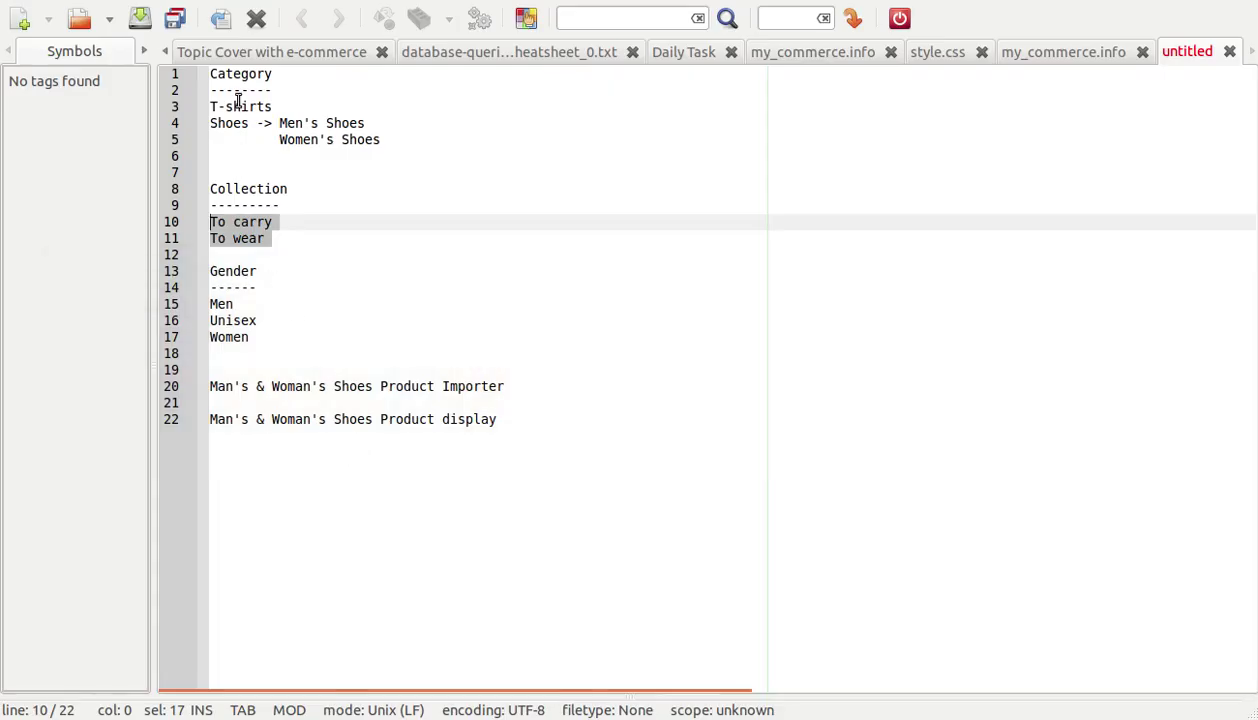
pyautogui.moveTo(386, 139); pyautogui.dragTo(199, 116)
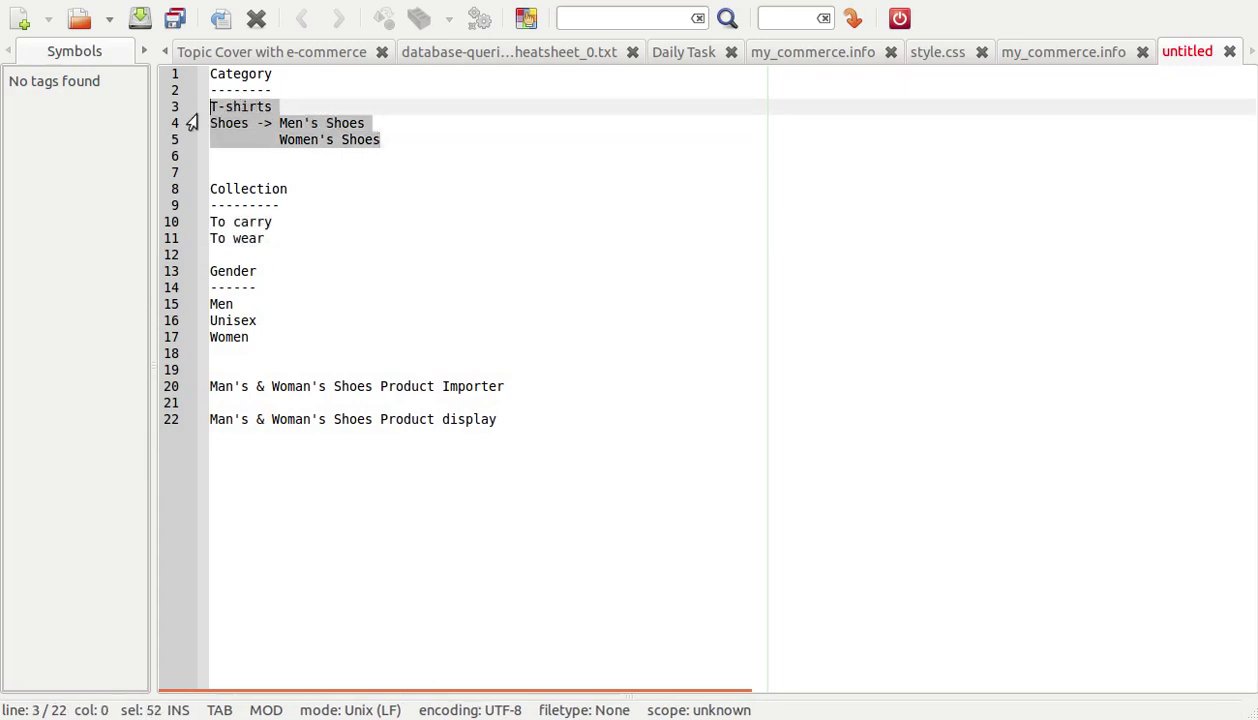
pyautogui.hotkey('alt', 'Tab')
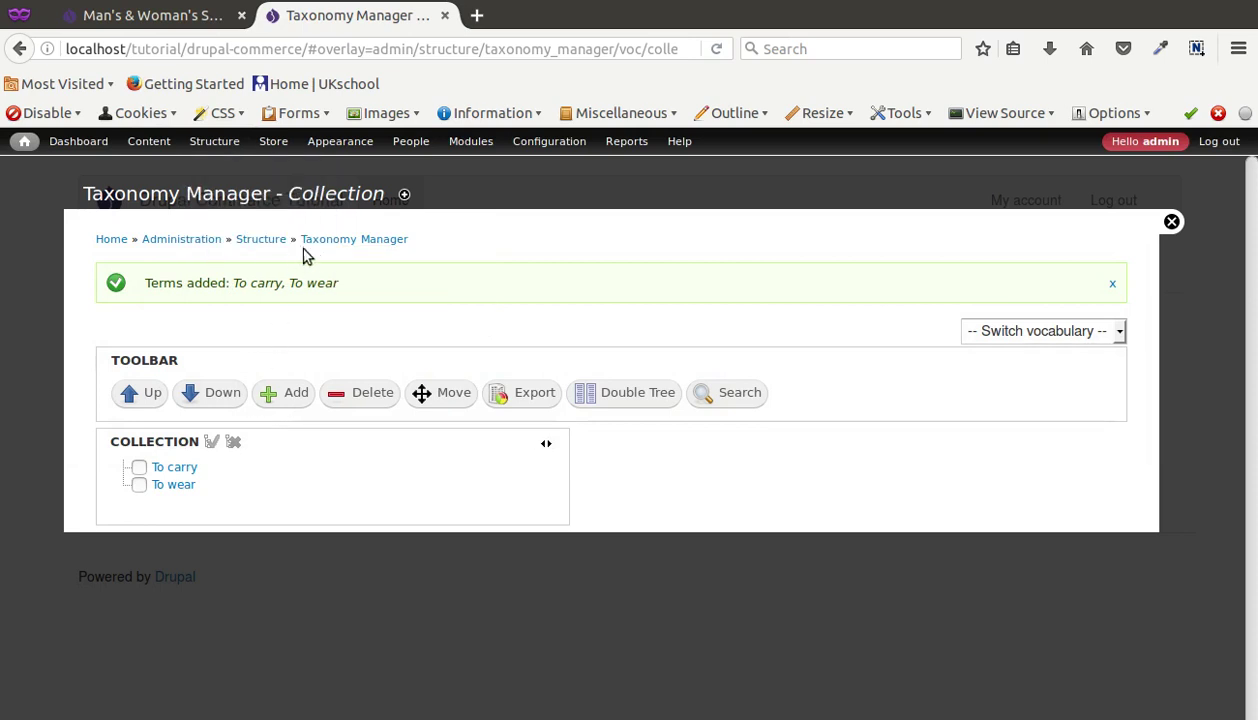
pyautogui.click(330, 239)
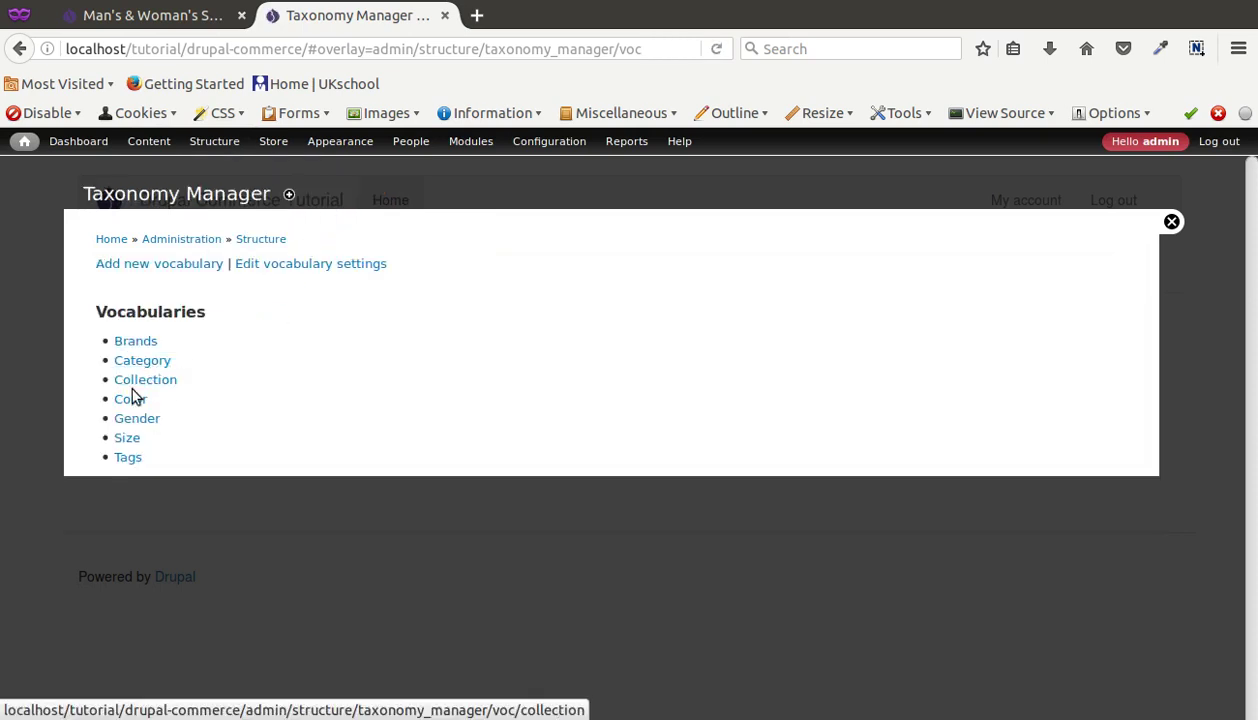
pyautogui.hotkey('alt', 'Tab')
pyautogui.hotkey('alt', 'Tab')
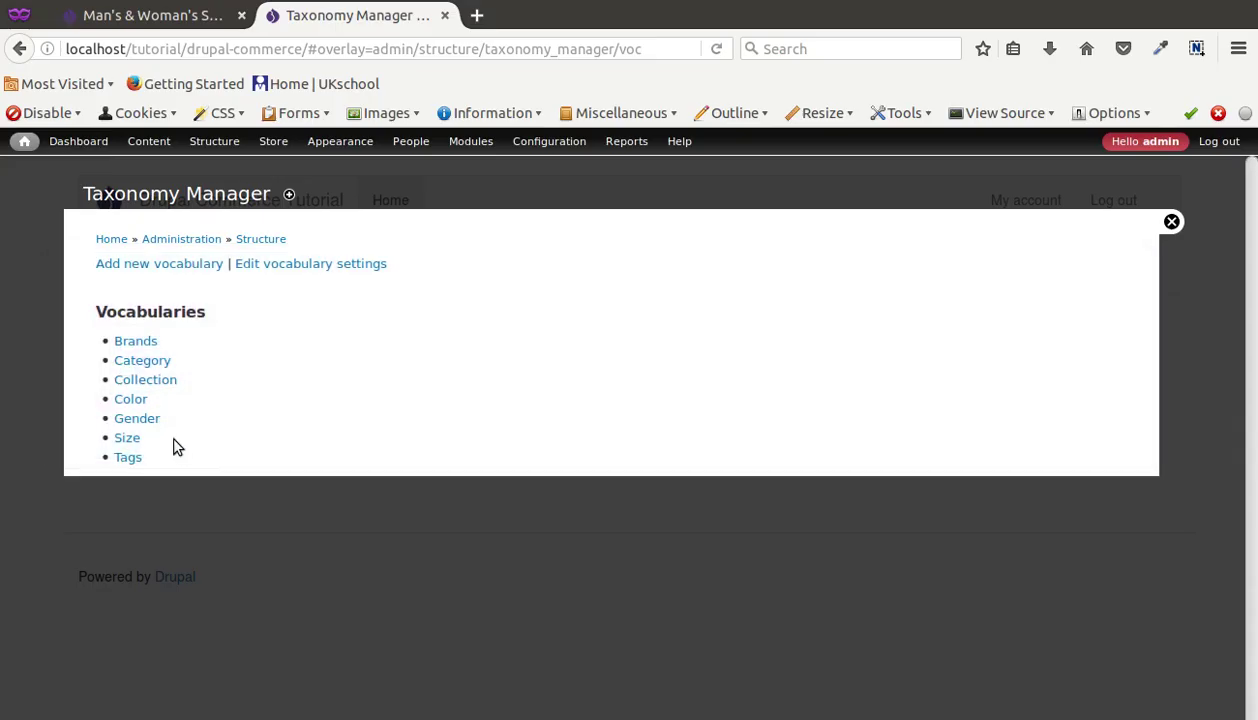
pyautogui.click(155, 360)
pyautogui.hotkey('ctrl', 'v')
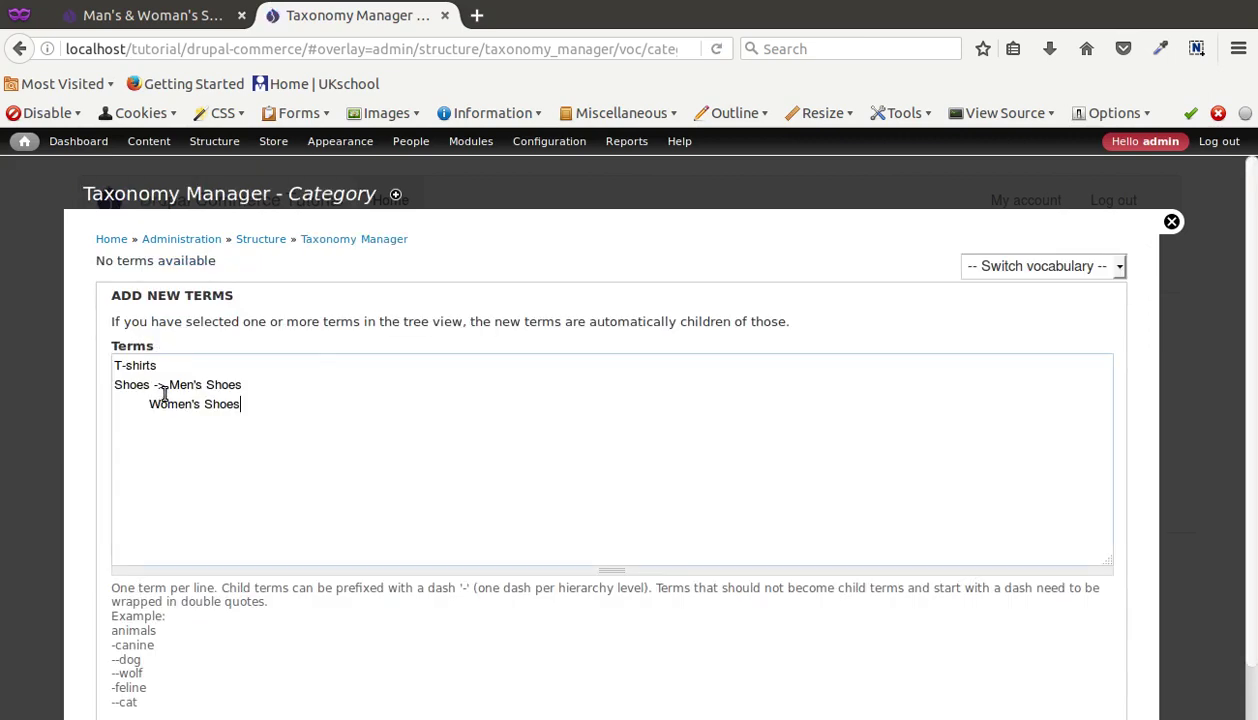
# - Remove the arrow and indentation so T-shirts, Shoes, Men's Shoes and Women's Shoes are on separate lines, and add them as Category terms
pyautogui.press('BackSpace')
pyautogui.press('BackSpace')
pyautogui.press('BackSpace')
pyautogui.press('Return')
pyautogui.press('Delete')
pyautogui.press('Delete')
pyautogui.press('Delete')
pyautogui.press('Delete')
pyautogui.press('Delete')
pyautogui.press('Delete')
pyautogui.press('Delete')
pyautogui.press('Delete')
pyautogui.press('Delete')
pyautogui.scroll(-2, 168, 389)
pyautogui.click(147, 655)
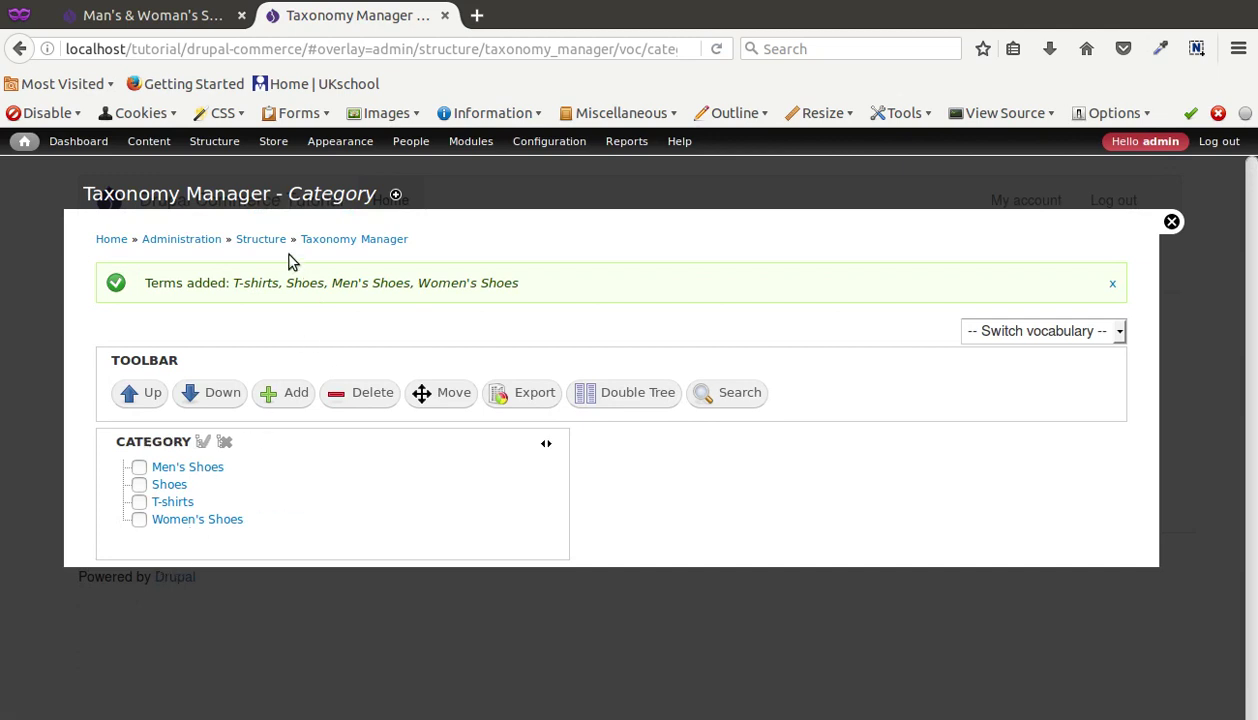
# - In the Category vocabulary's term list, nest Men's Shoes and Women's Shoes under Shoes, place T-shirts first, and save the order
pyautogui.moveTo(214, 141)
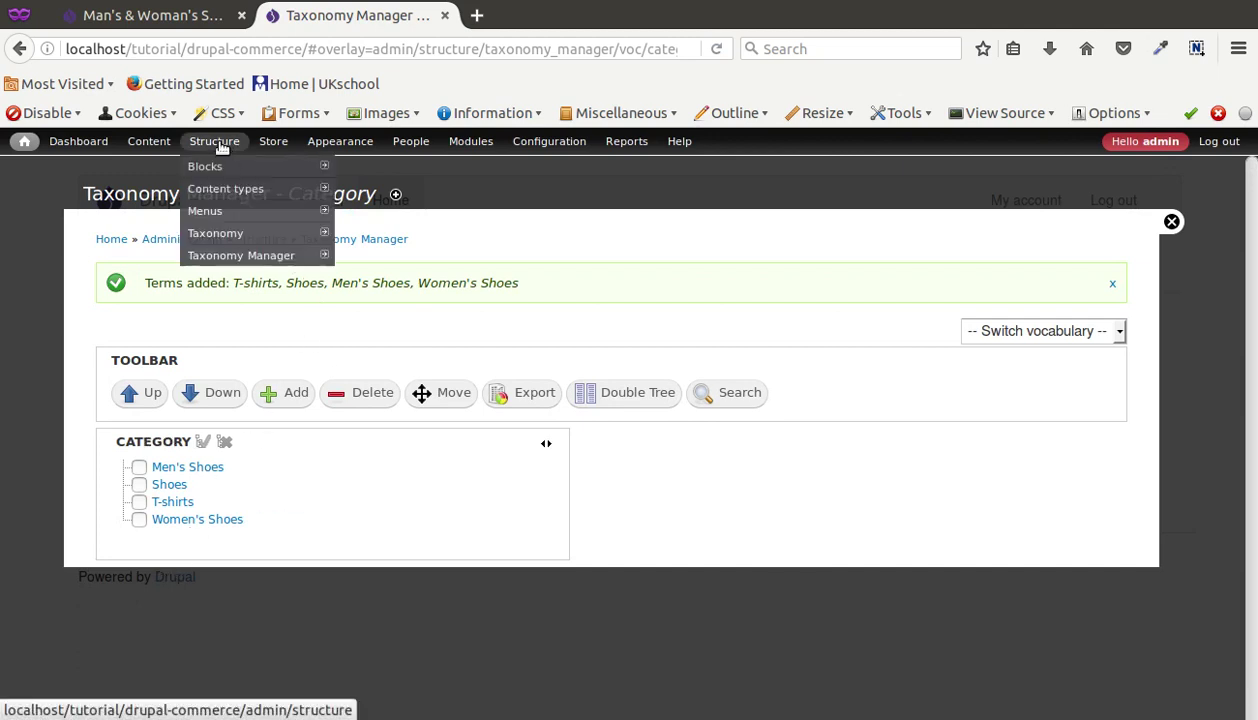
pyautogui.click(215, 233)
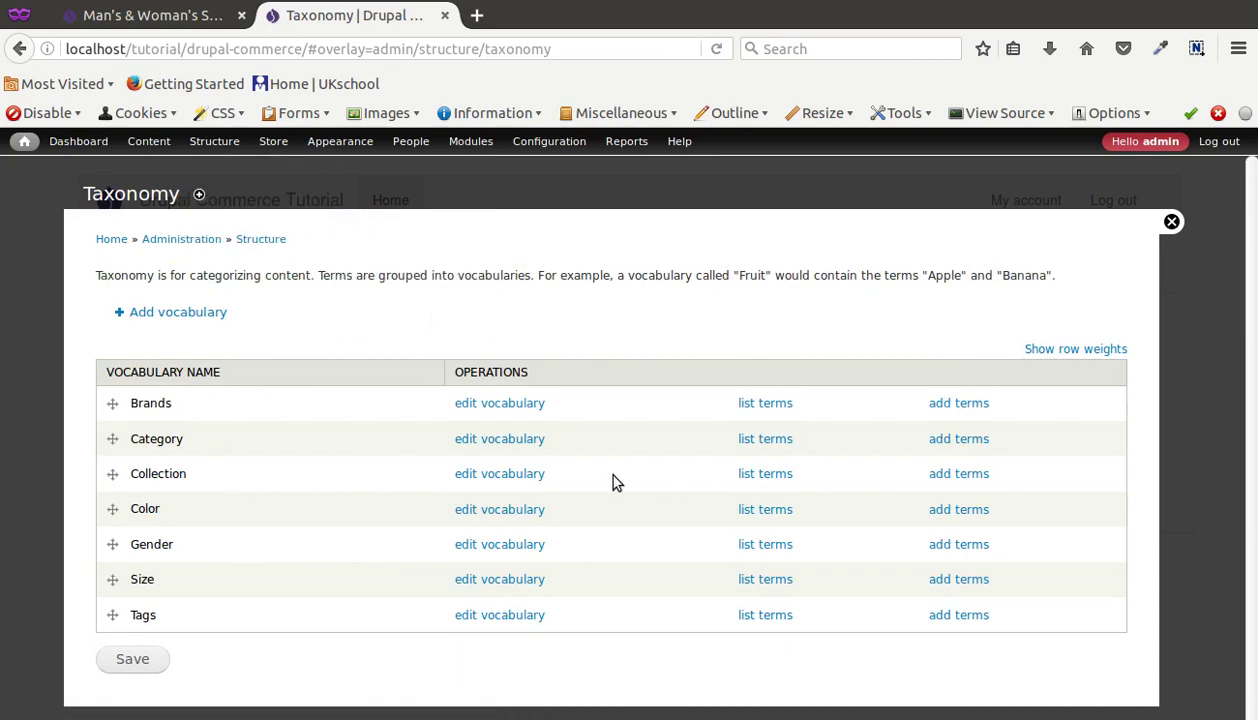
pyautogui.click(776, 438)
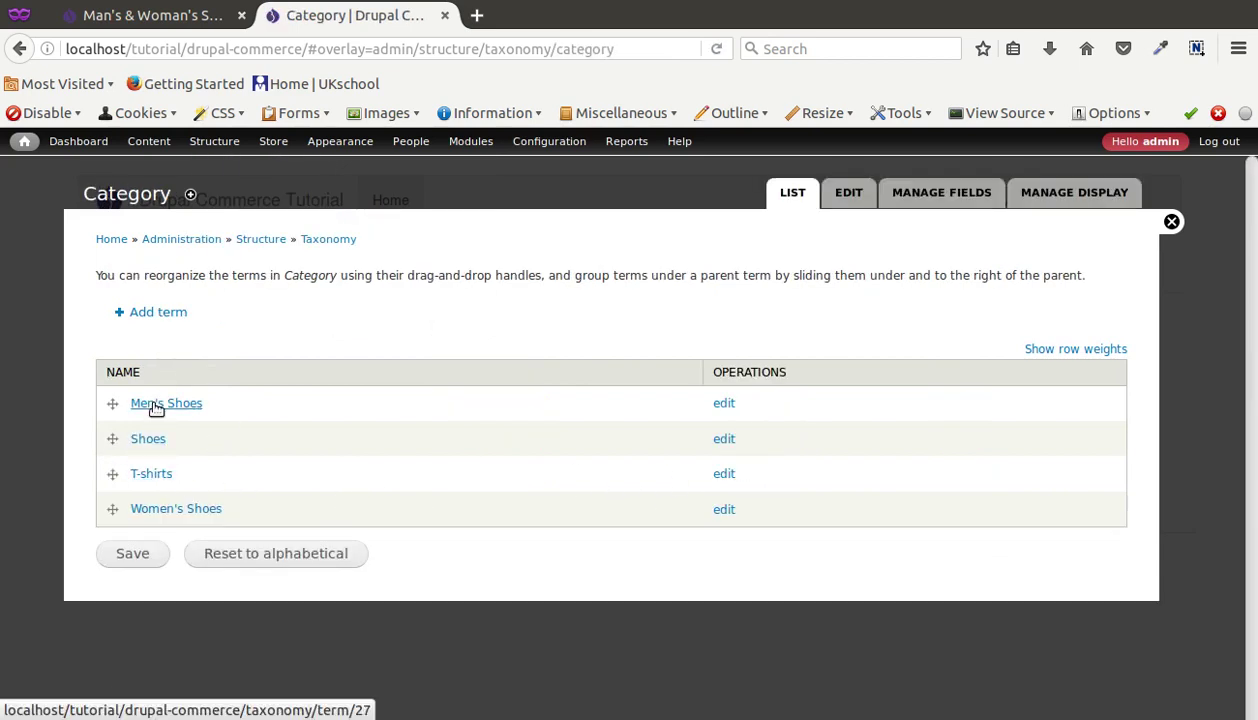
pyautogui.moveTo(112, 403); pyautogui.dragTo(143, 452)
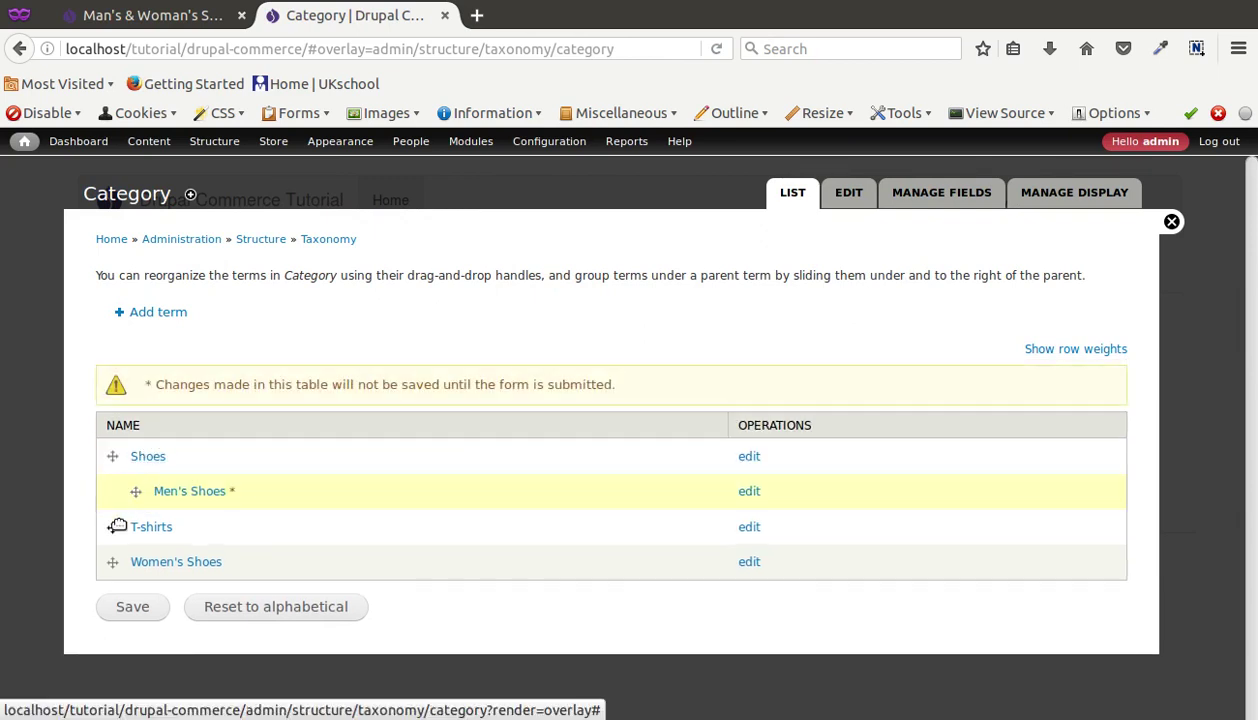
pyautogui.moveTo(112, 560); pyautogui.dragTo(112, 466)
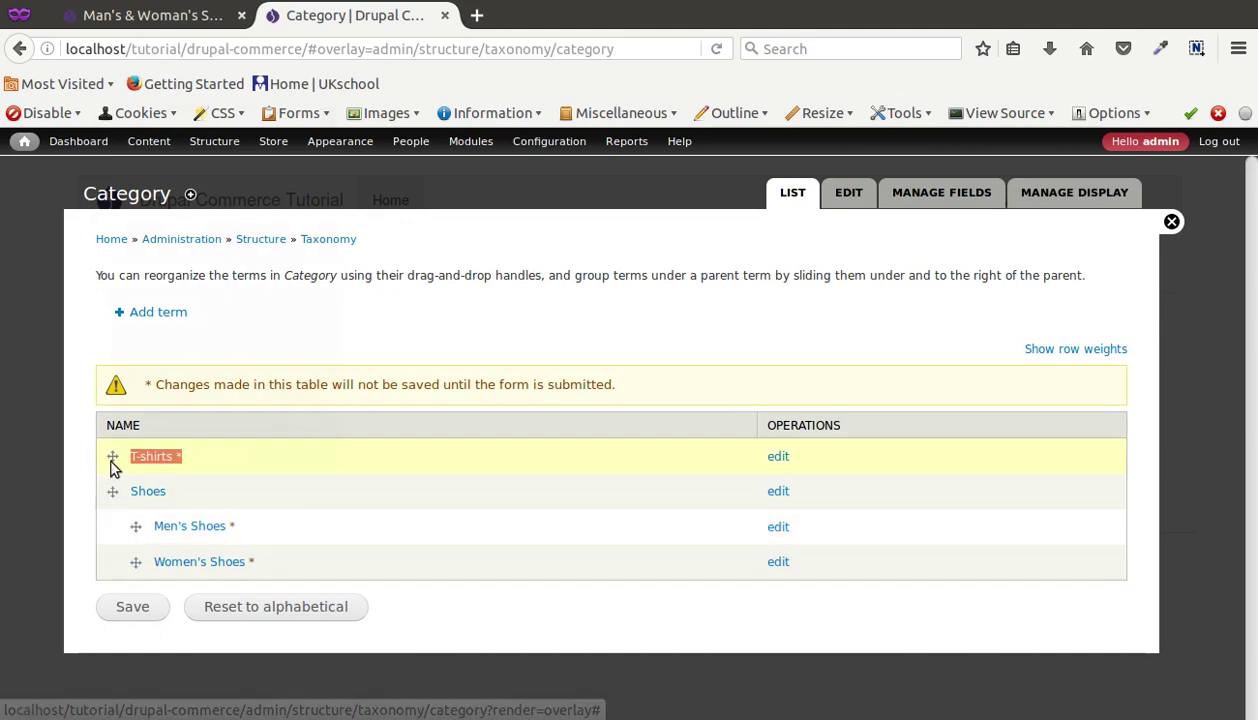
pyautogui.rightClick(112, 466)
pyautogui.press('Escape')
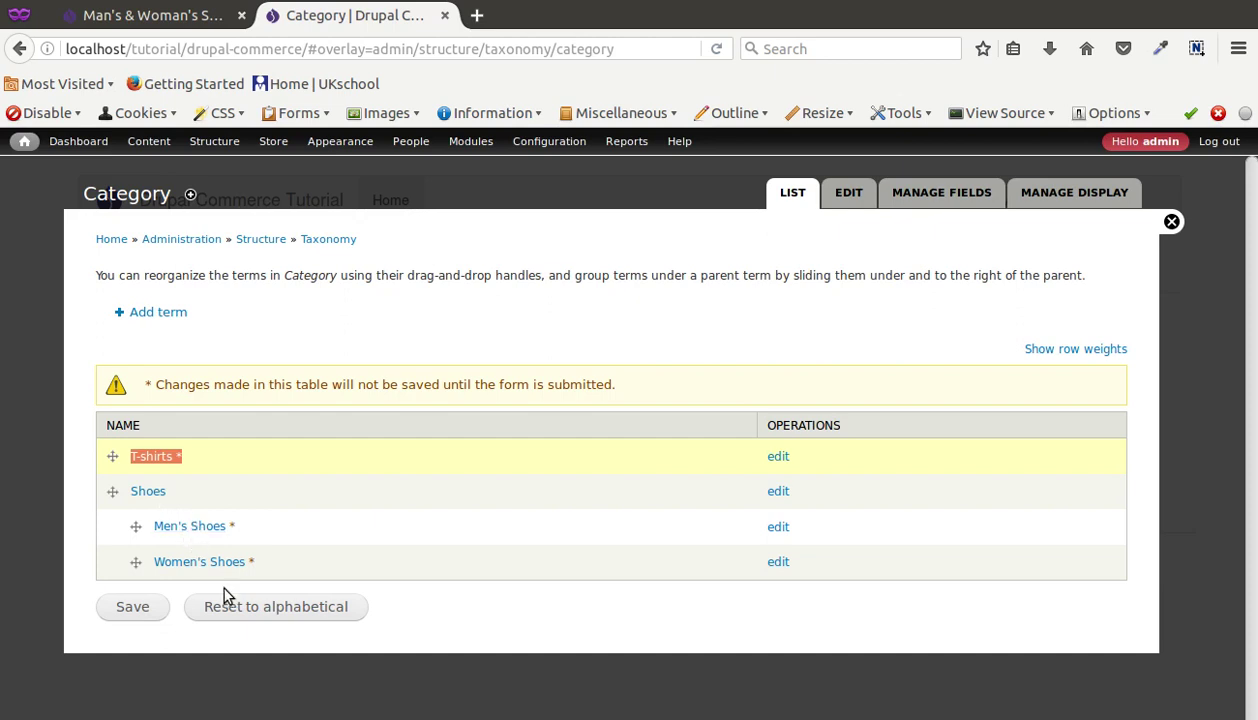
pyautogui.click(146, 607)
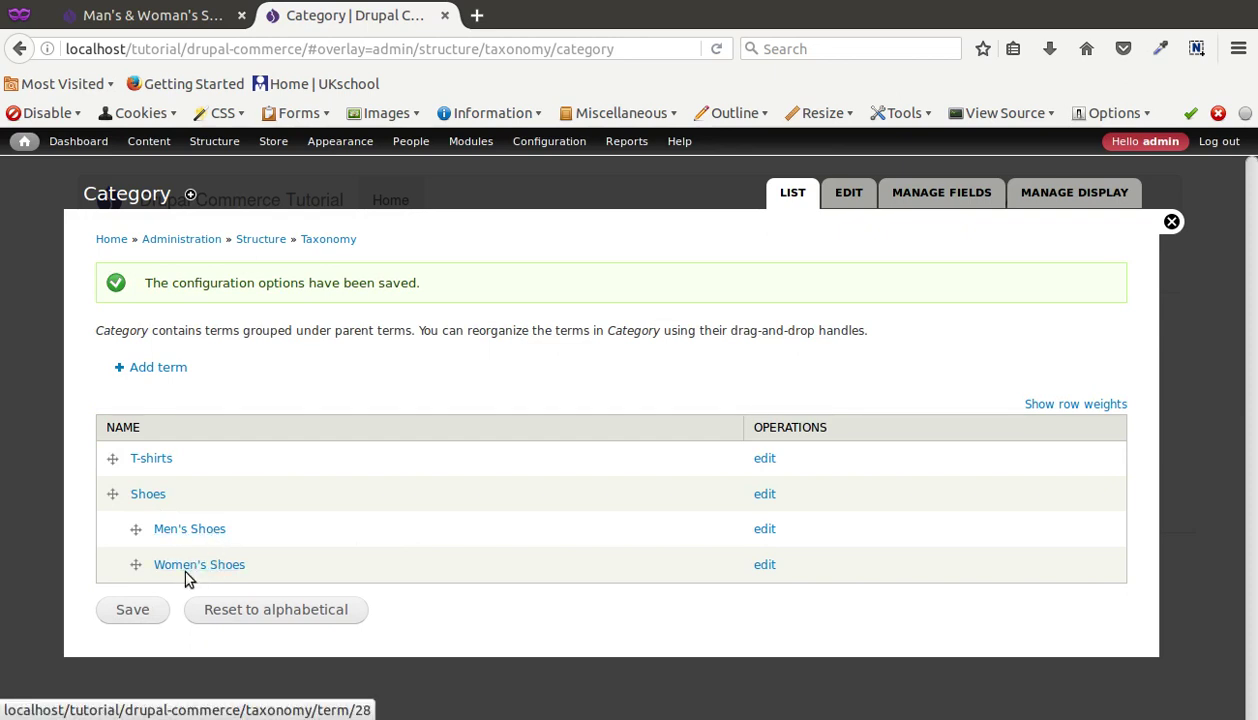
pyautogui.click(131, 609)
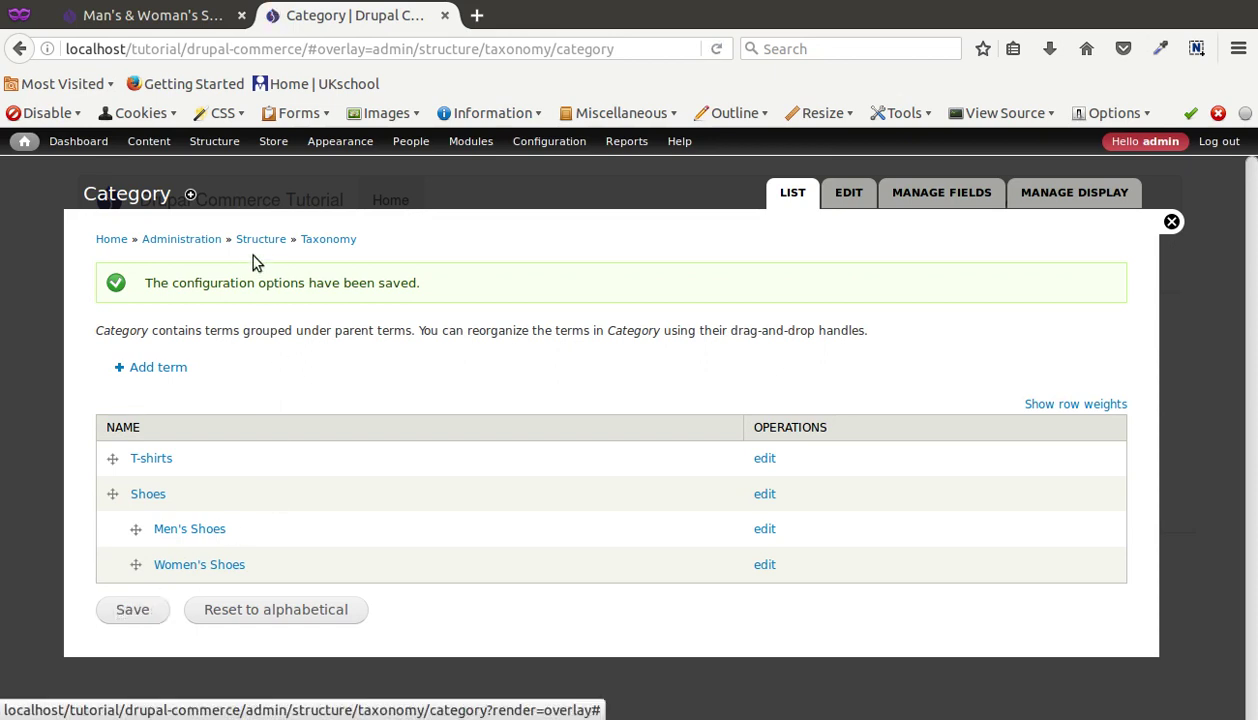
# - Reload the Man's & Woman's Shoes content type's field management page and label a new field Category
pyautogui.click(135, 15)
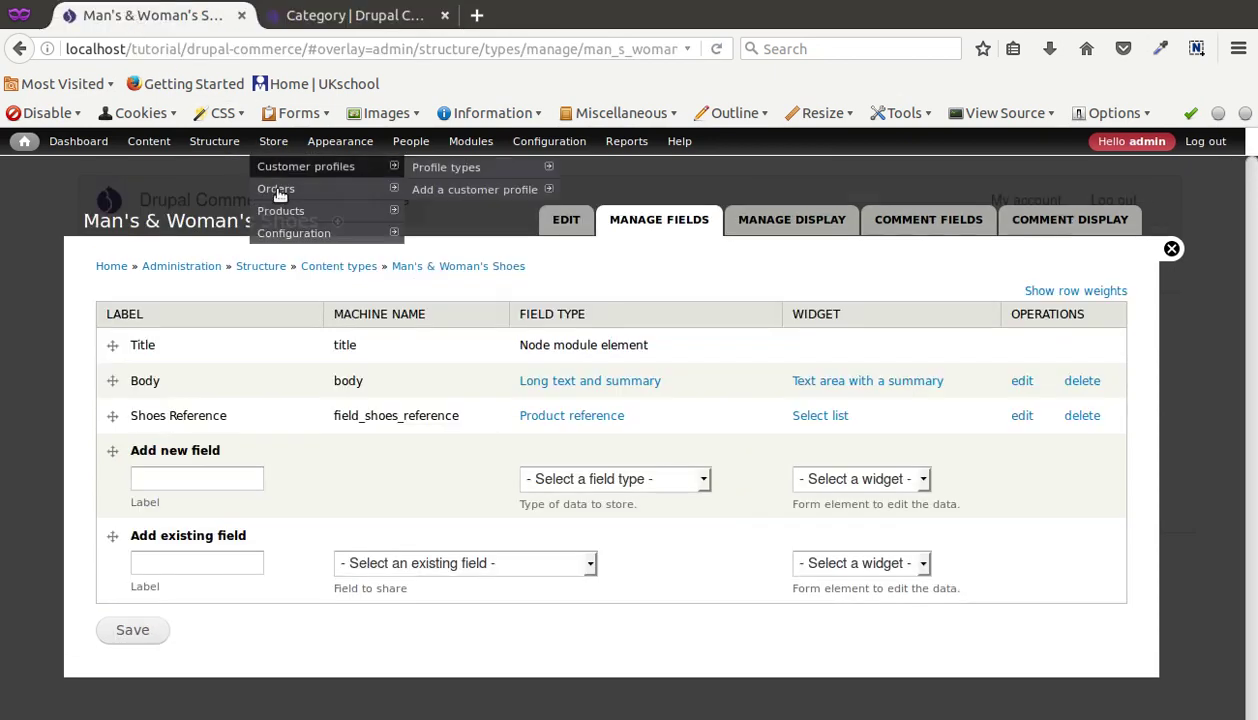
pyautogui.hotkey('alt', 'Tab')
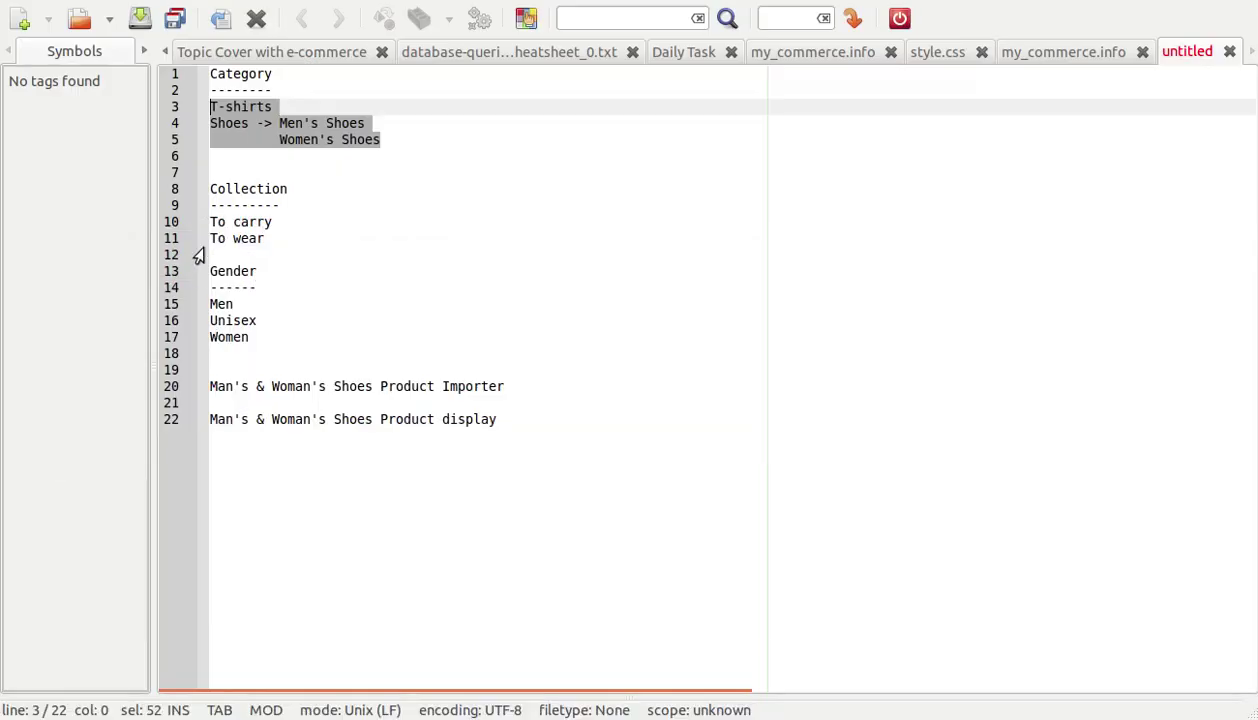
pyautogui.doubleClick(238, 75)
pyautogui.hotkey('alt', 'Tab')
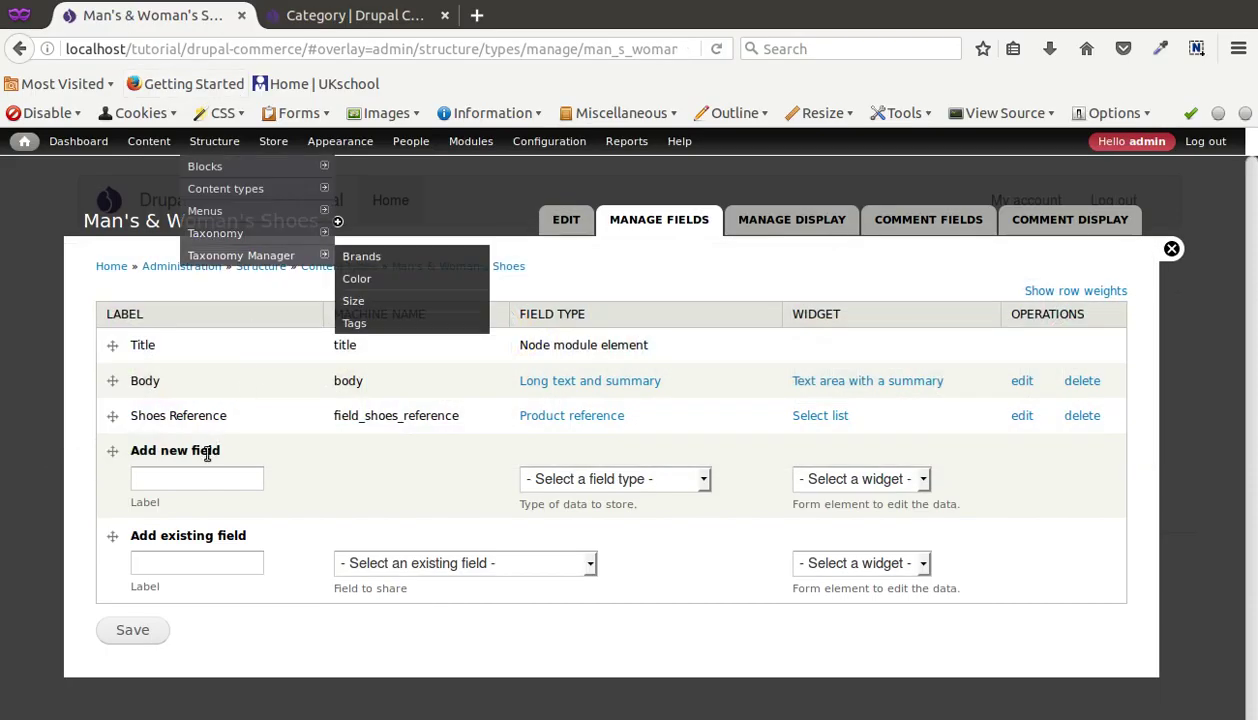
pyautogui.press('F5')
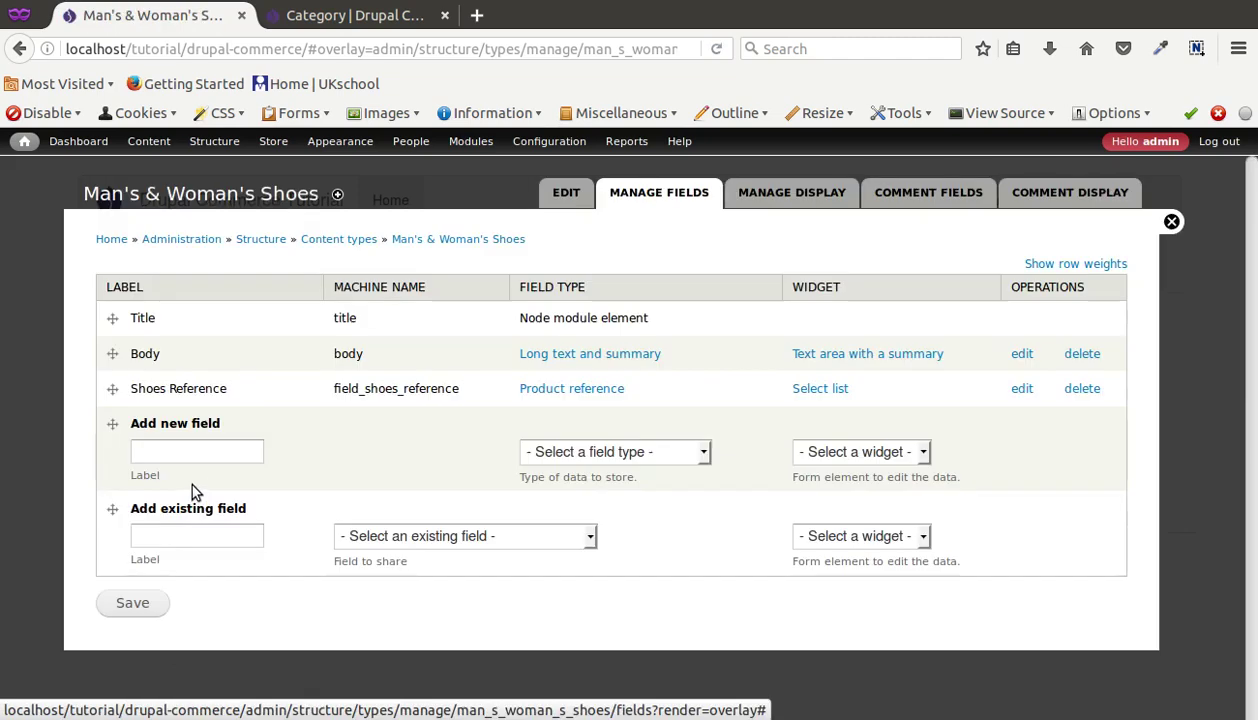
pyautogui.click(186, 451)
pyautogui.write('Category')
pyautogui.click(348, 488)
# - Set the new Category field's type to Term reference and its widget to Select list
pyautogui.click(543, 453)
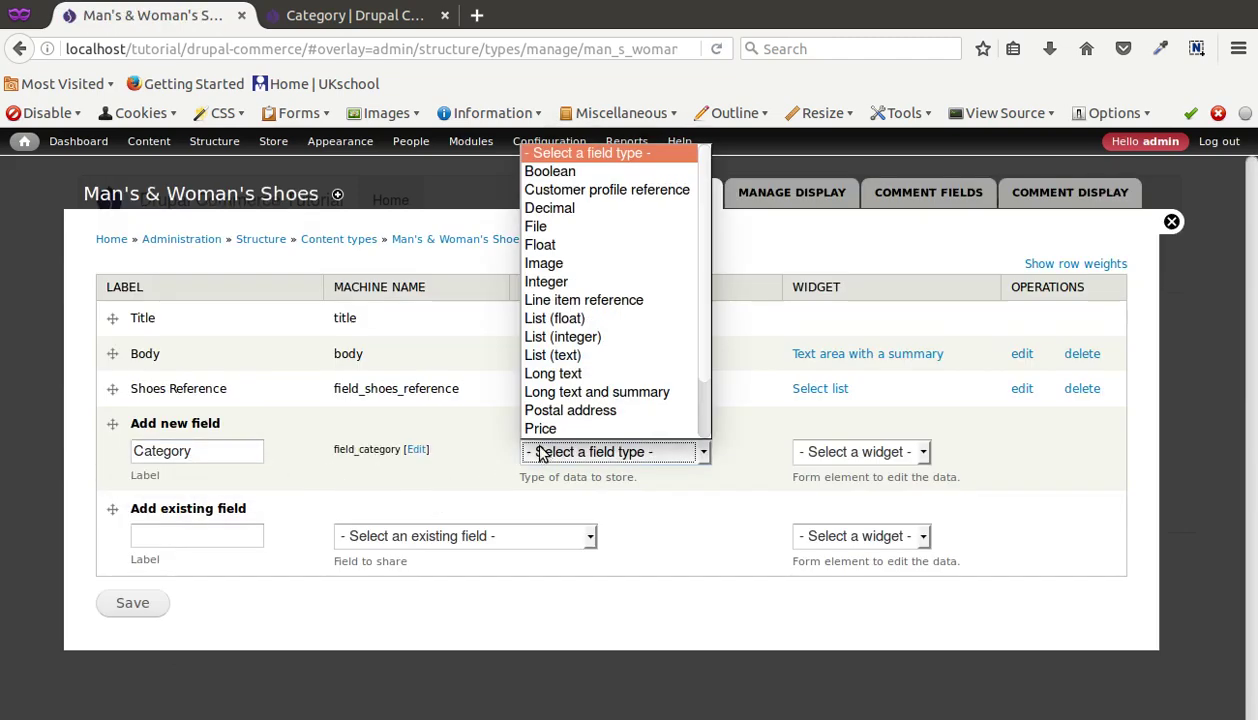
pyautogui.scroll(-1, 570, 397)
pyautogui.click(563, 422)
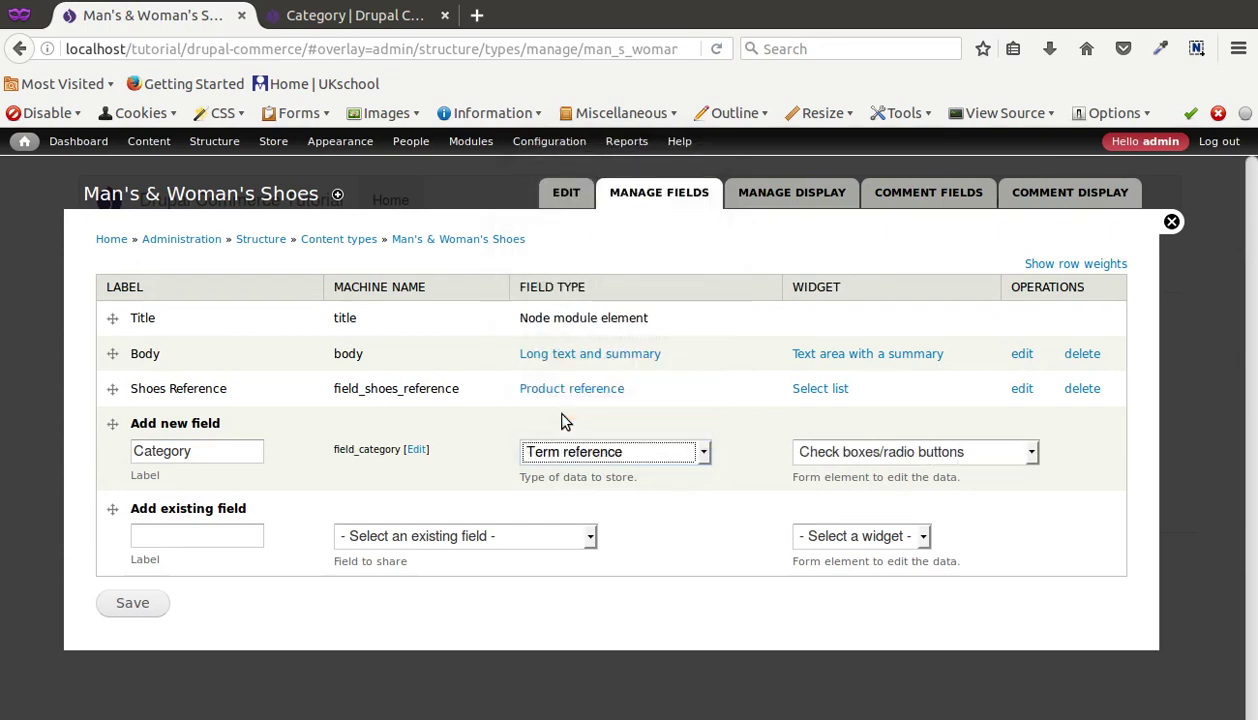
pyautogui.click(810, 455)
pyautogui.click(833, 493)
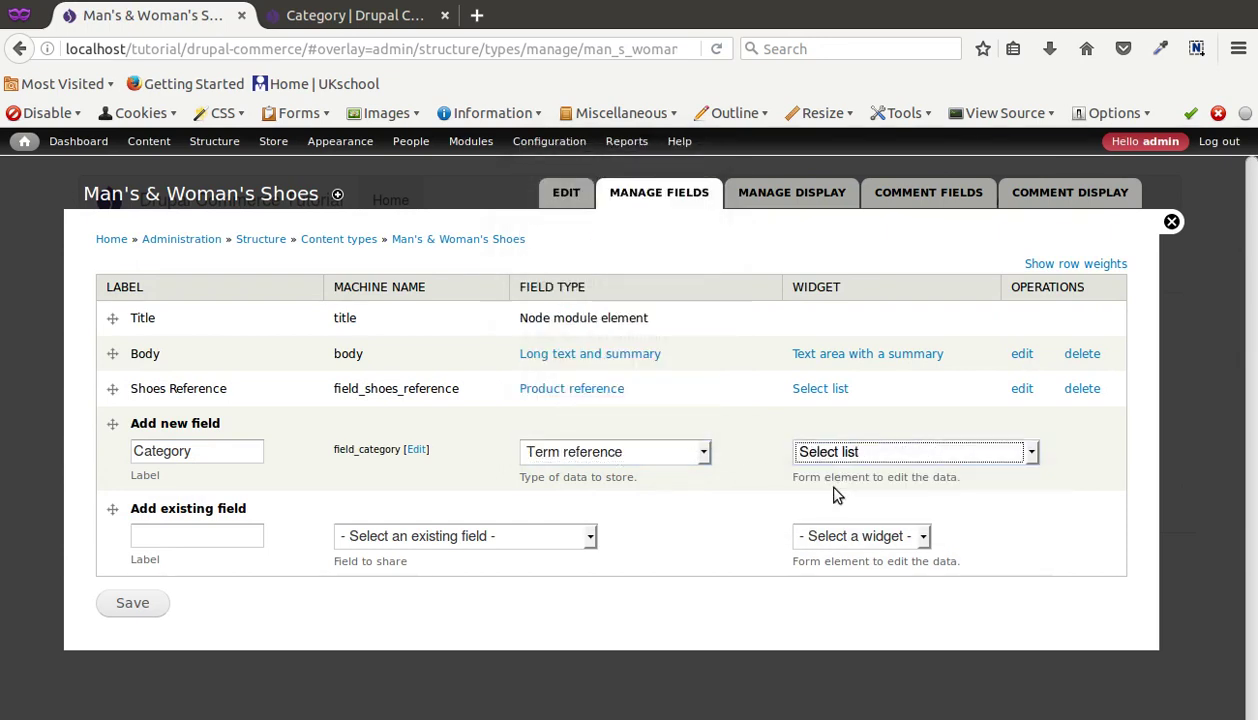
# - Save the new Category field, choose Category as its vocabulary, and save its settings with the remaining defaults
pyautogui.click(146, 611)
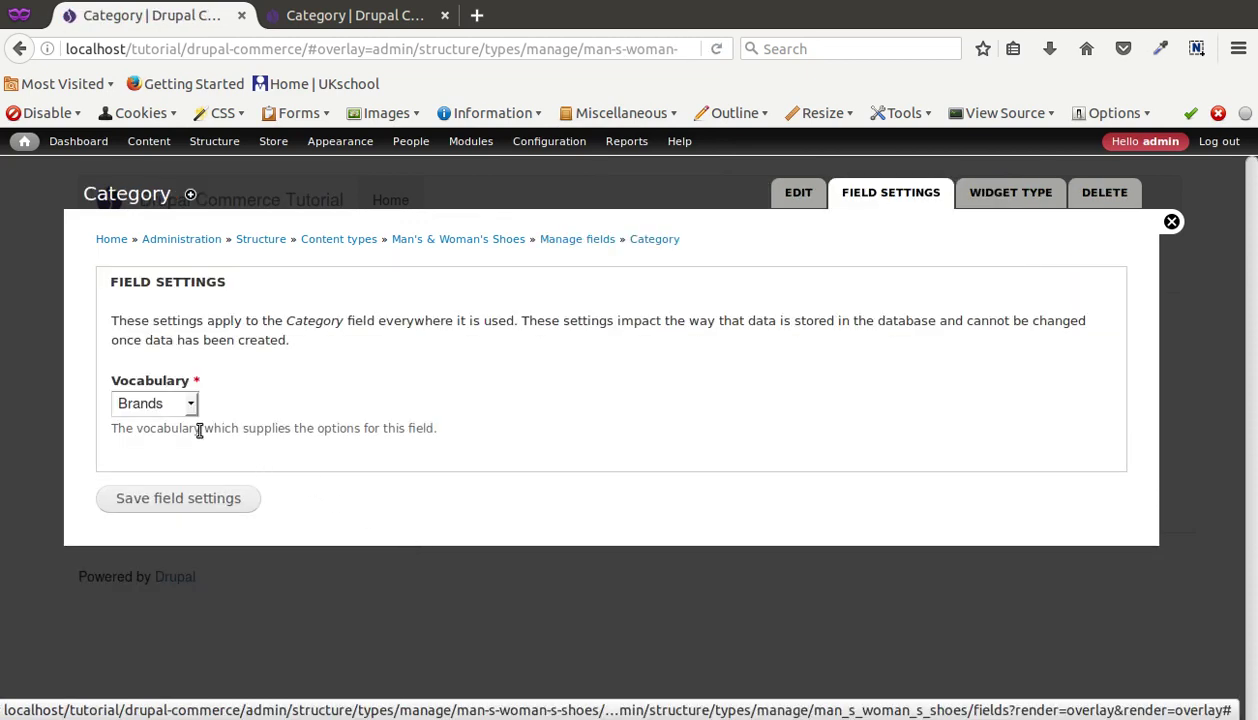
pyautogui.click(183, 407)
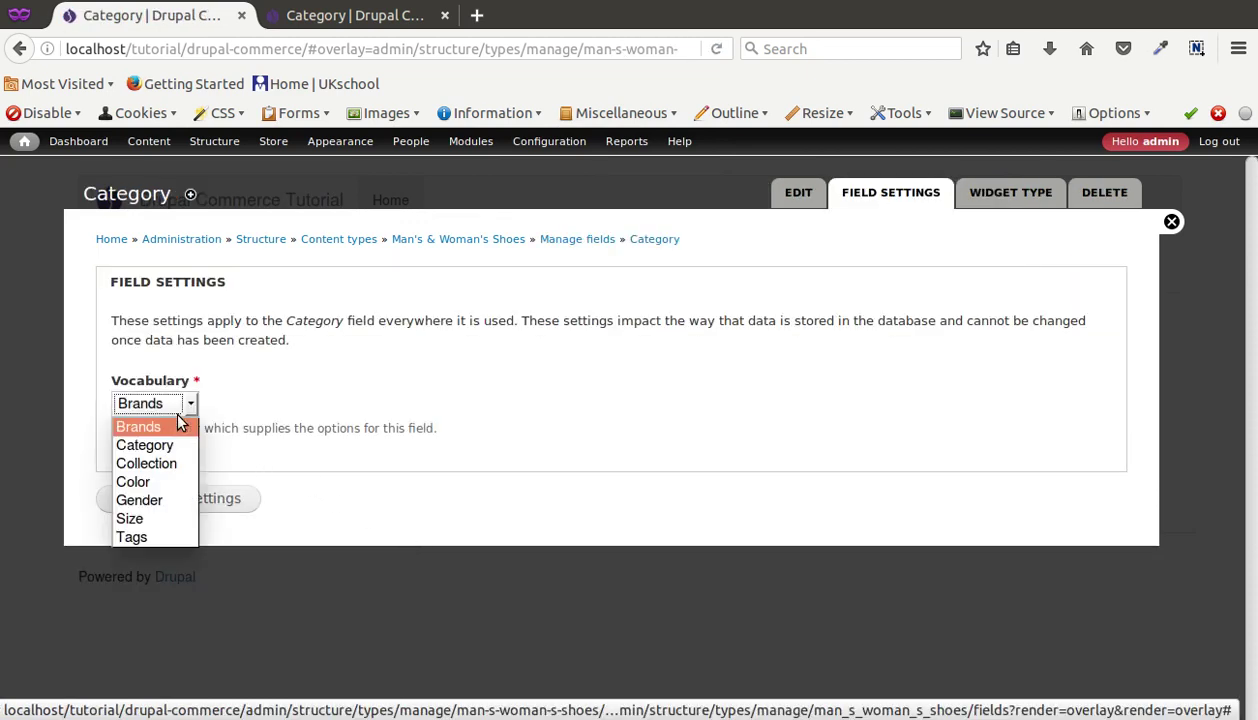
pyautogui.click(170, 446)
pyautogui.click(175, 498)
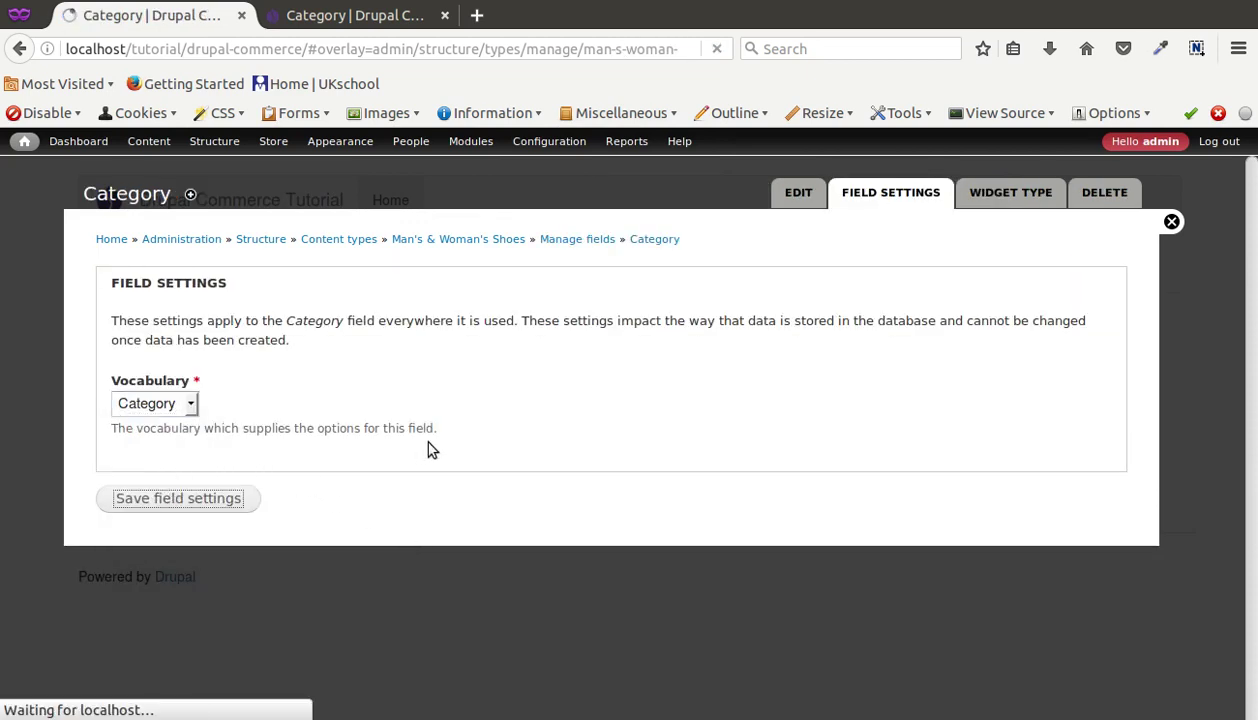
pyautogui.scroll(-5, 320, 478)
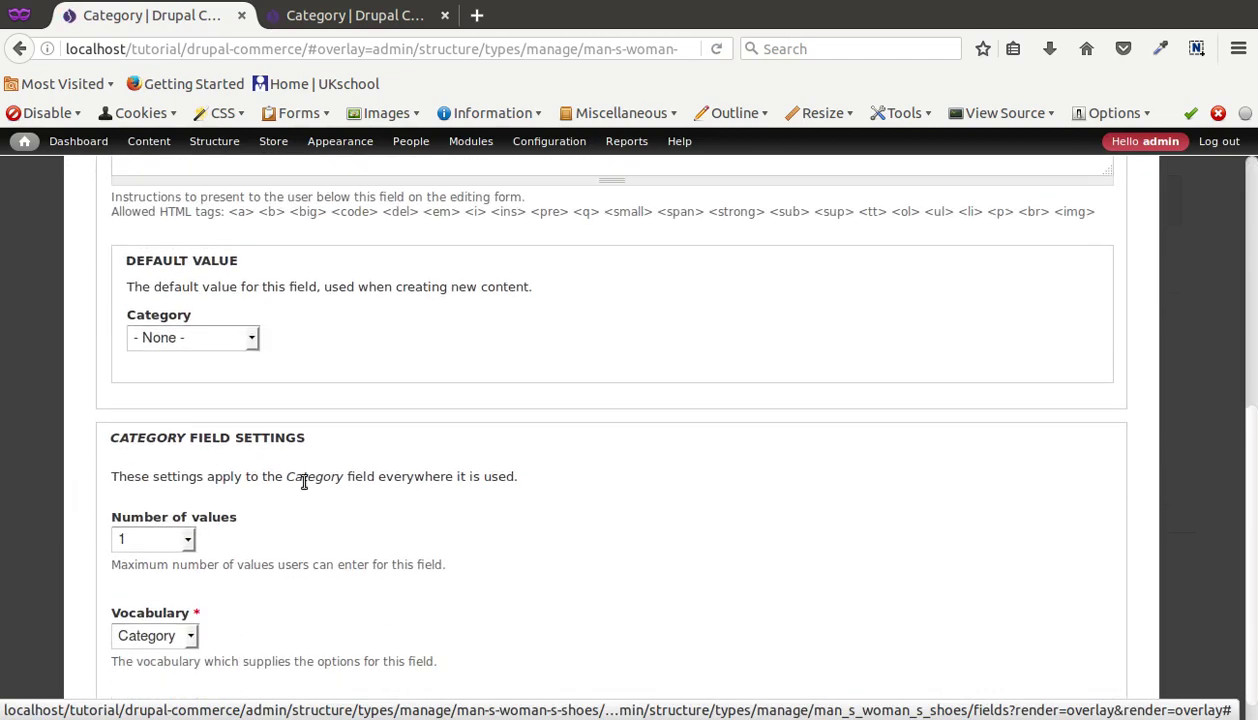
pyautogui.click(160, 659)
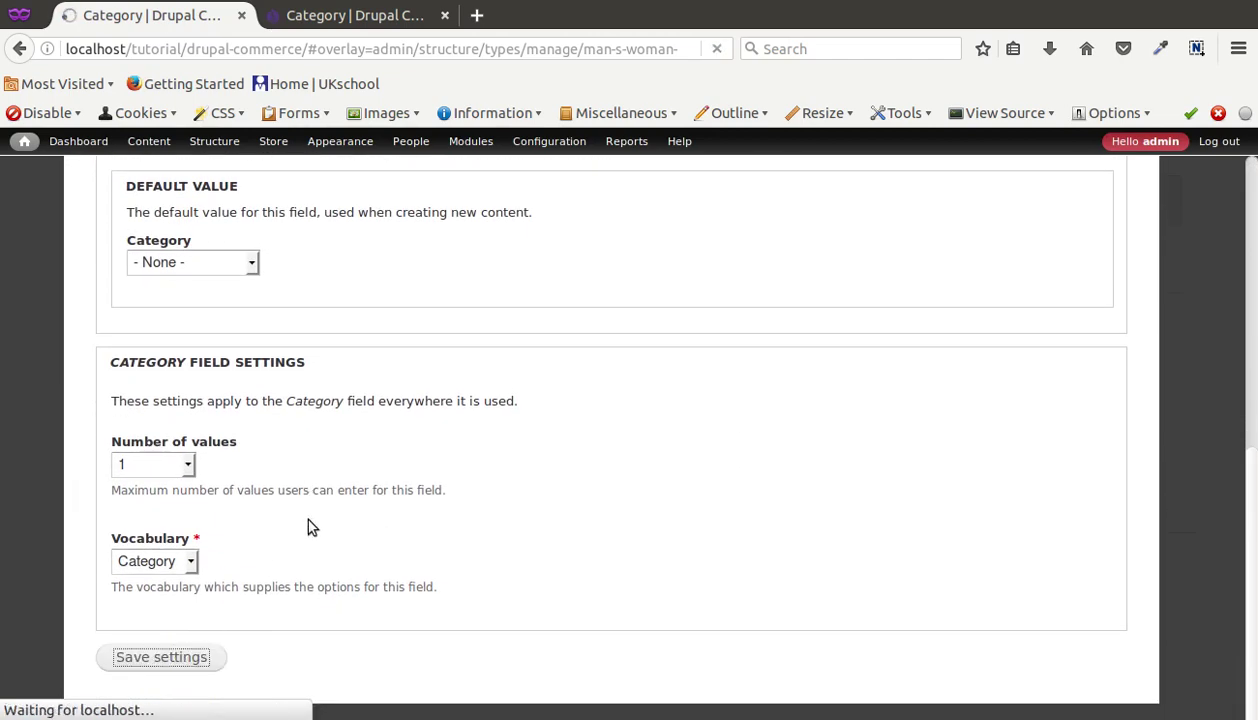
# - Copy the word Collection from the text editor notes and use it in the browser as the new field's label
pyautogui.hotkey('alt', 'Tab')
pyautogui.click(244, 190)
pyautogui.doubleClick(244, 193)
pyautogui.hotkey('ctrl', 'c')
pyautogui.hotkey('alt', 'Tab')
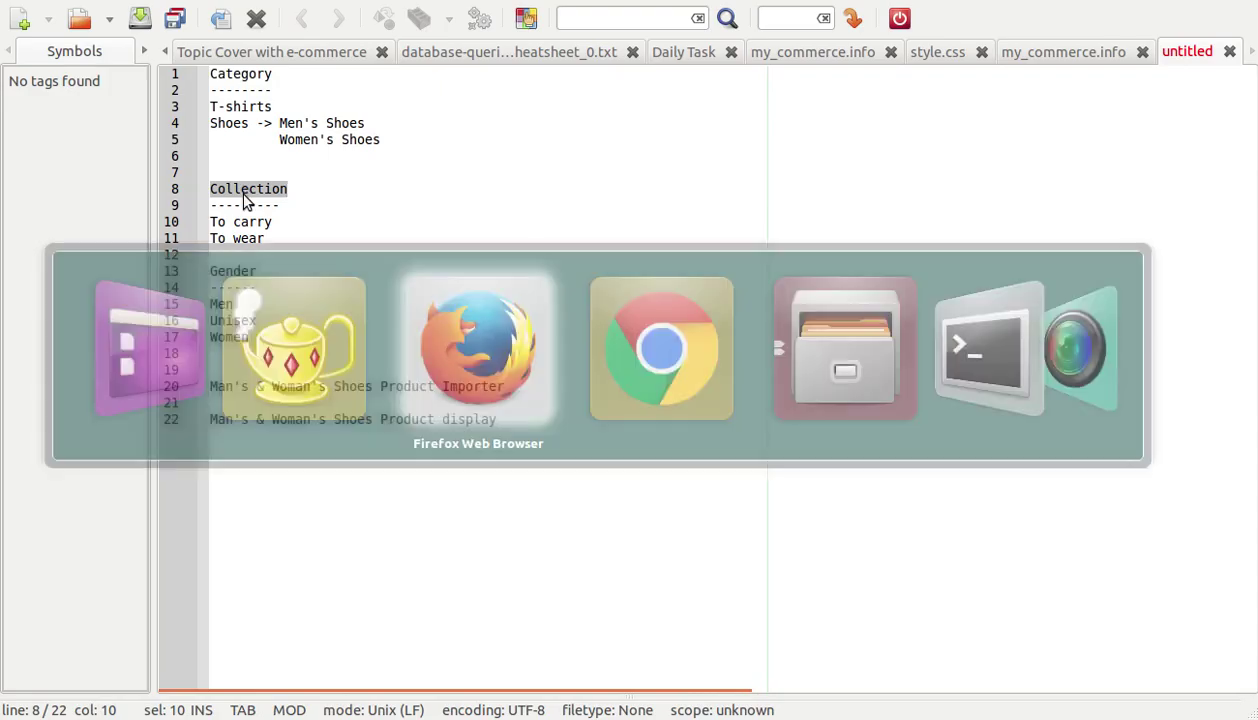
pyautogui.hotkey('ctrl', 'v')
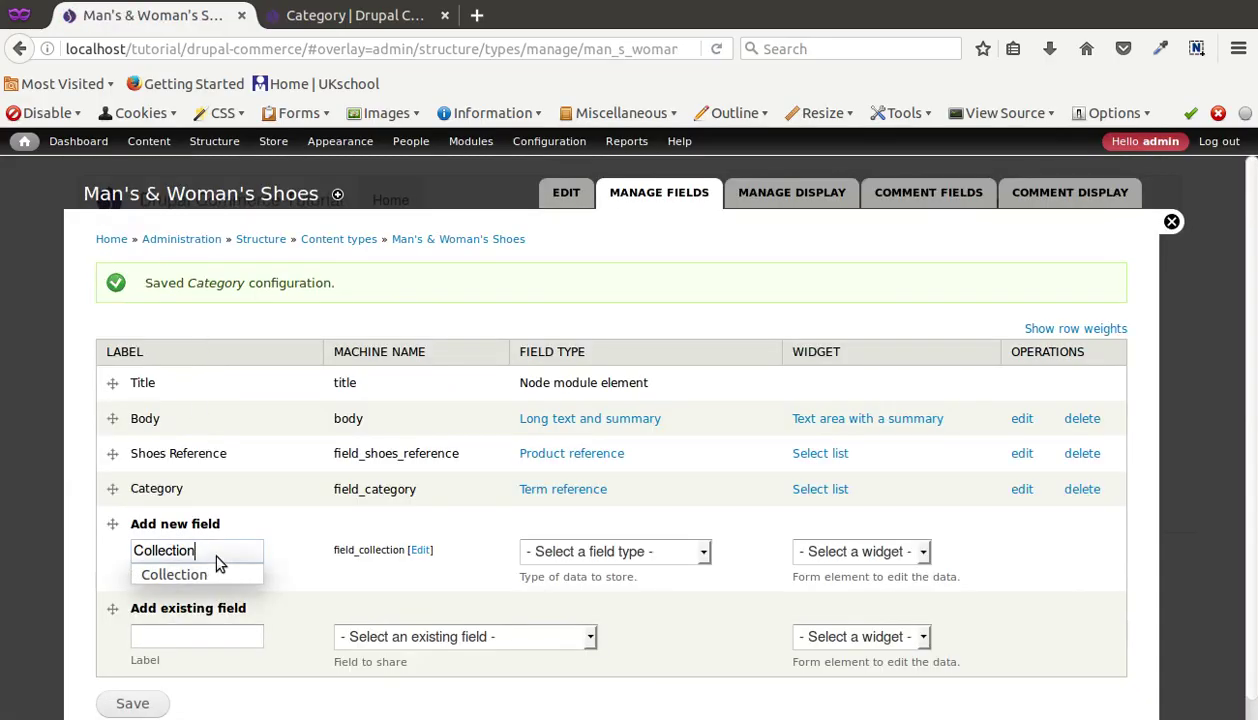
# - Set the Collection field's type to Term reference and its widget to Select list, and save the new field
pyautogui.click(553, 556)
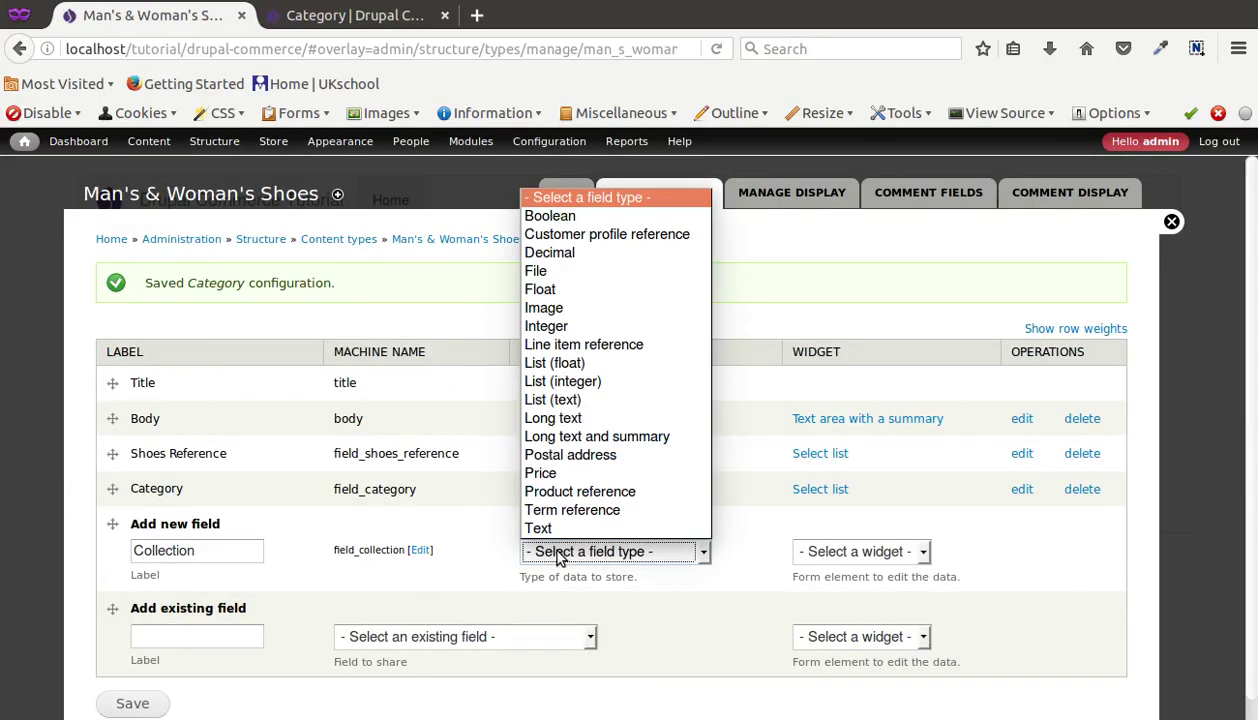
pyautogui.click(566, 509)
pyautogui.click(850, 551)
pyautogui.click(828, 593)
pyautogui.scroll(-1, 600, 605)
pyautogui.click(141, 654)
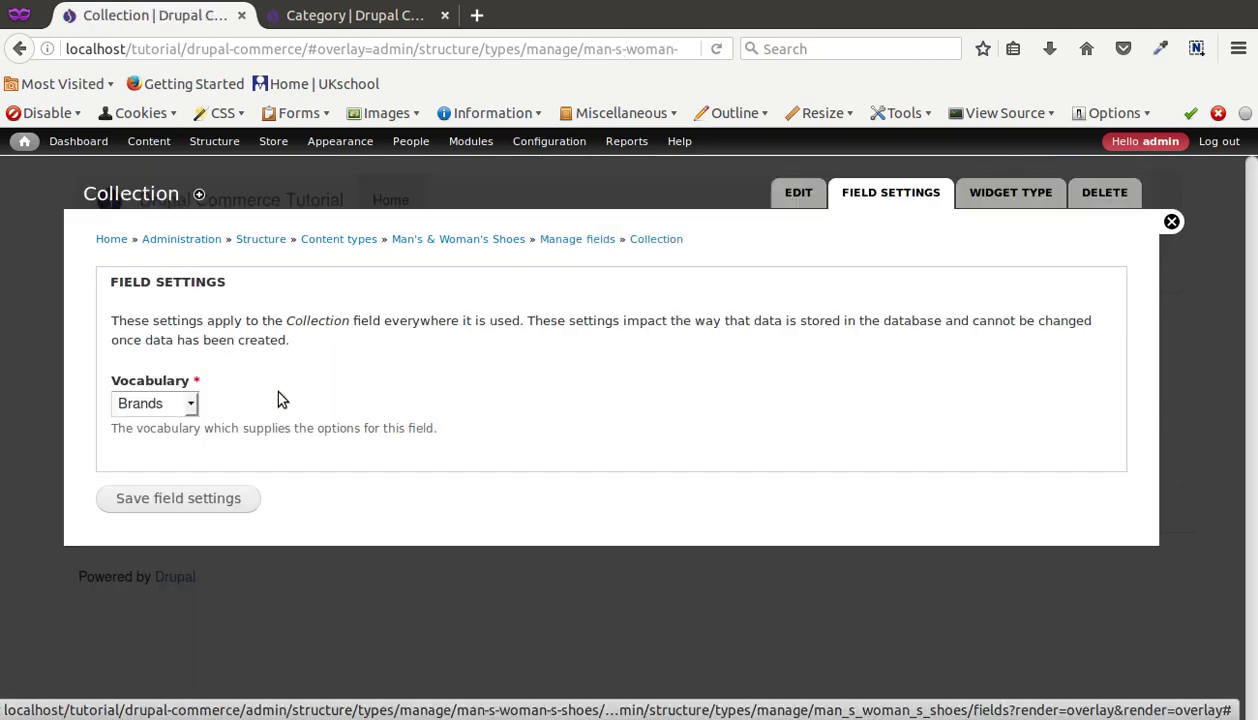
# - Choose Collection as the Collection field's vocabulary and save the field settings
pyautogui.click(190, 402)
pyautogui.click(146, 464)
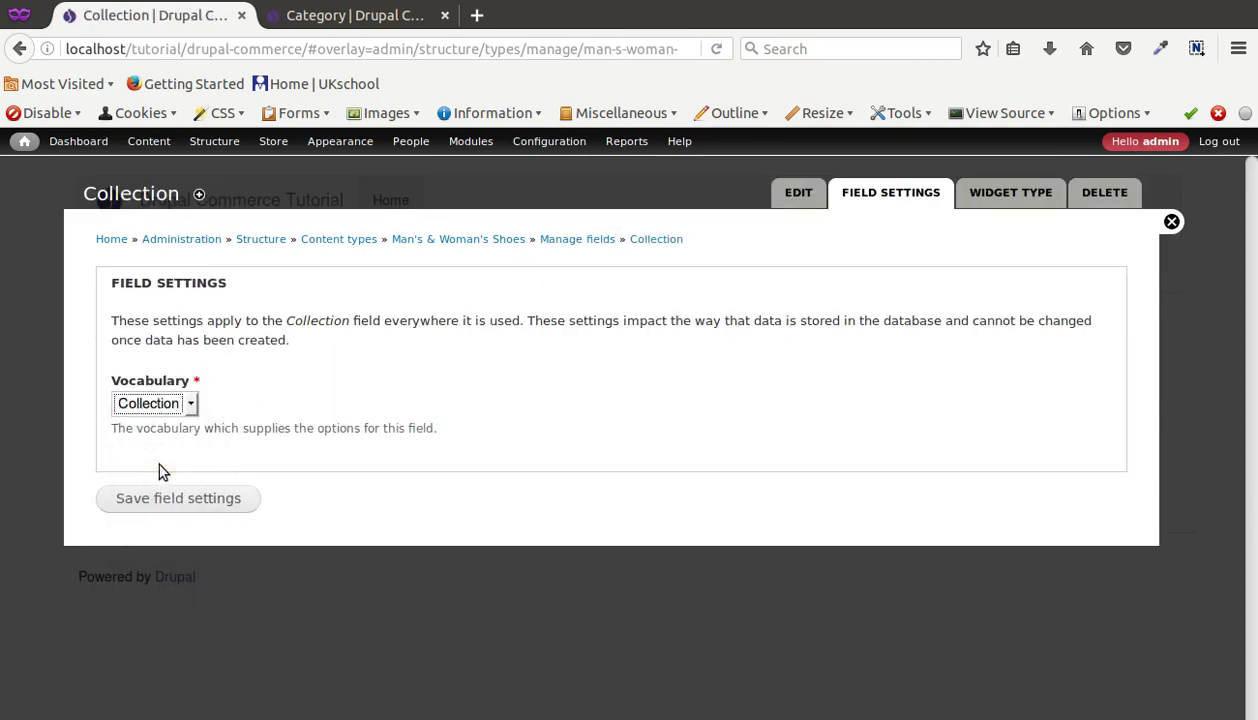
pyautogui.click(163, 498)
# - Select the word Gender in the text editor notes, and save the Collection field's remaining default settings in the browser
pyautogui.hotkey('alt', 'Tab')
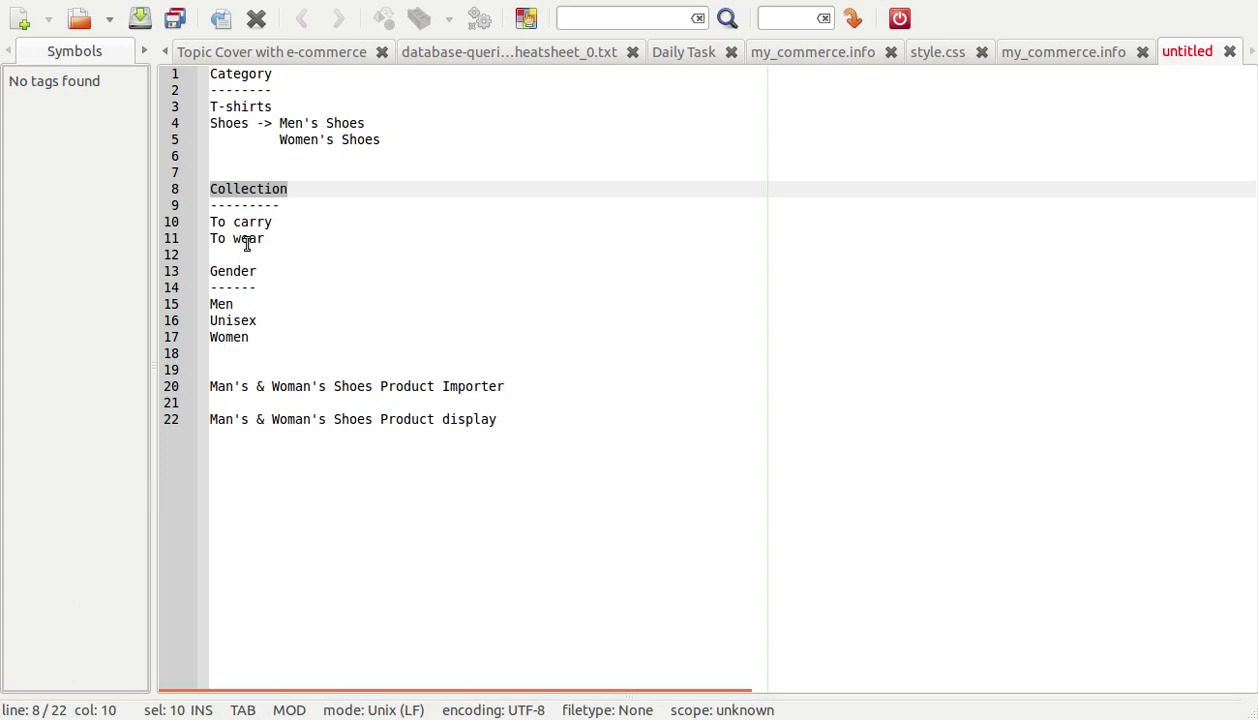
pyautogui.doubleClick(221, 275)
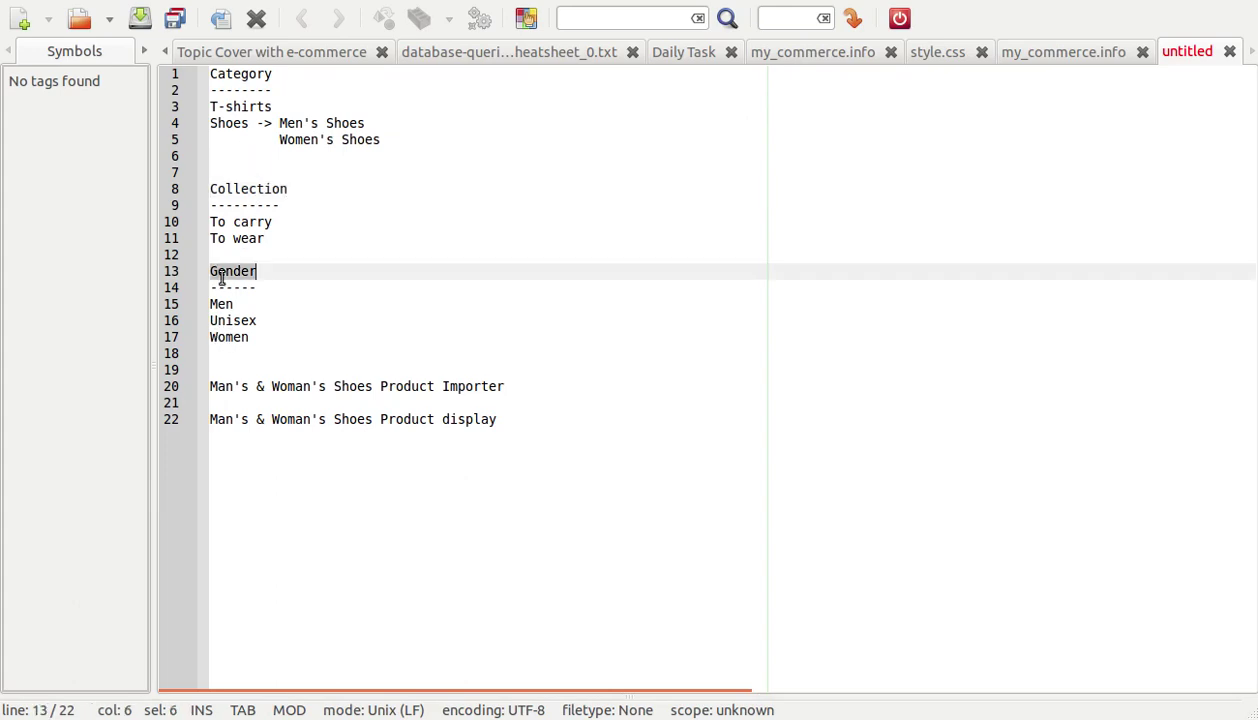
pyautogui.hotkey('alt', 'Tab')
pyautogui.scroll(-6, 195, 531)
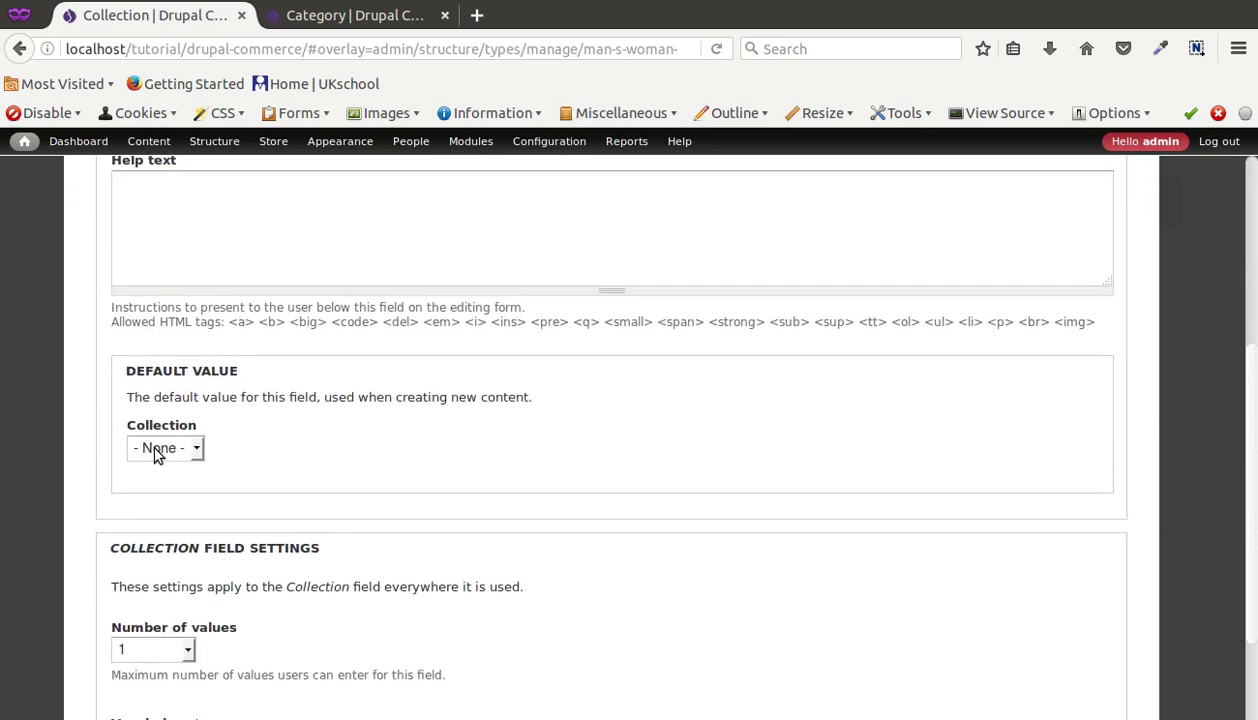
pyautogui.scroll(-3, 165, 530)
pyautogui.click(159, 665)
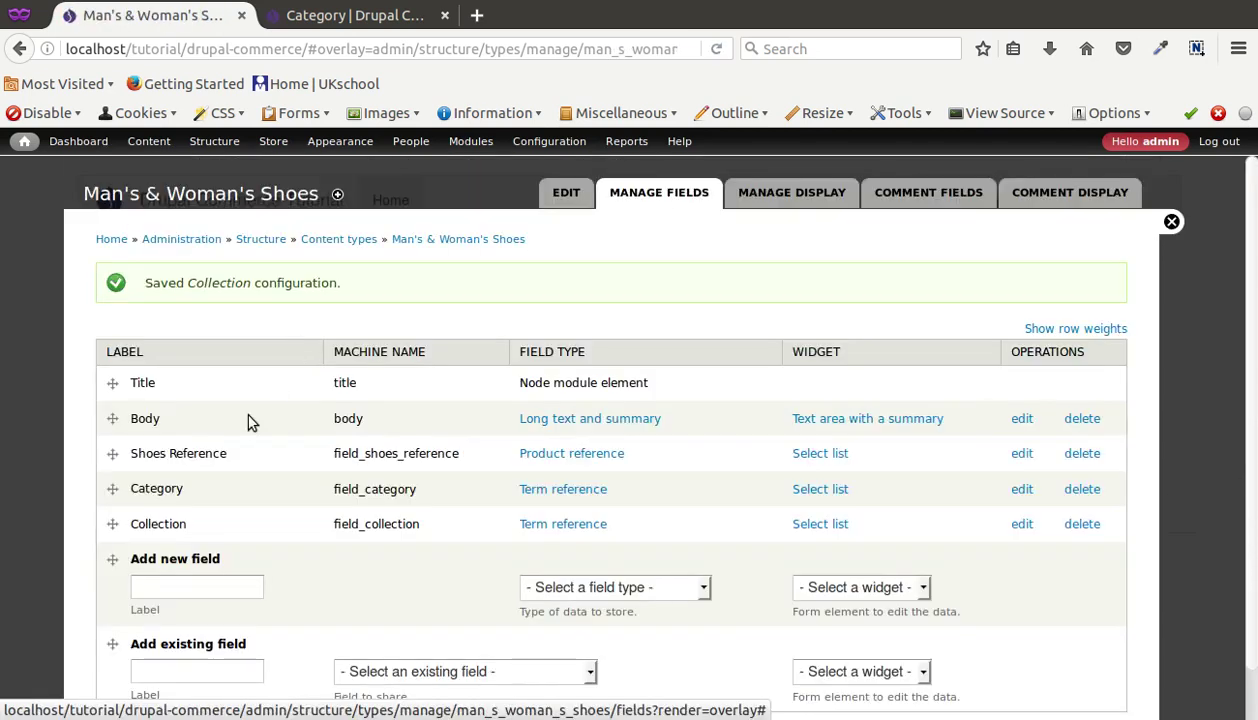
# - Add a new field labelled Gender with type Term reference and widget Select list, and save it
pyautogui.click(197, 587)
pyautogui.write('Gender')
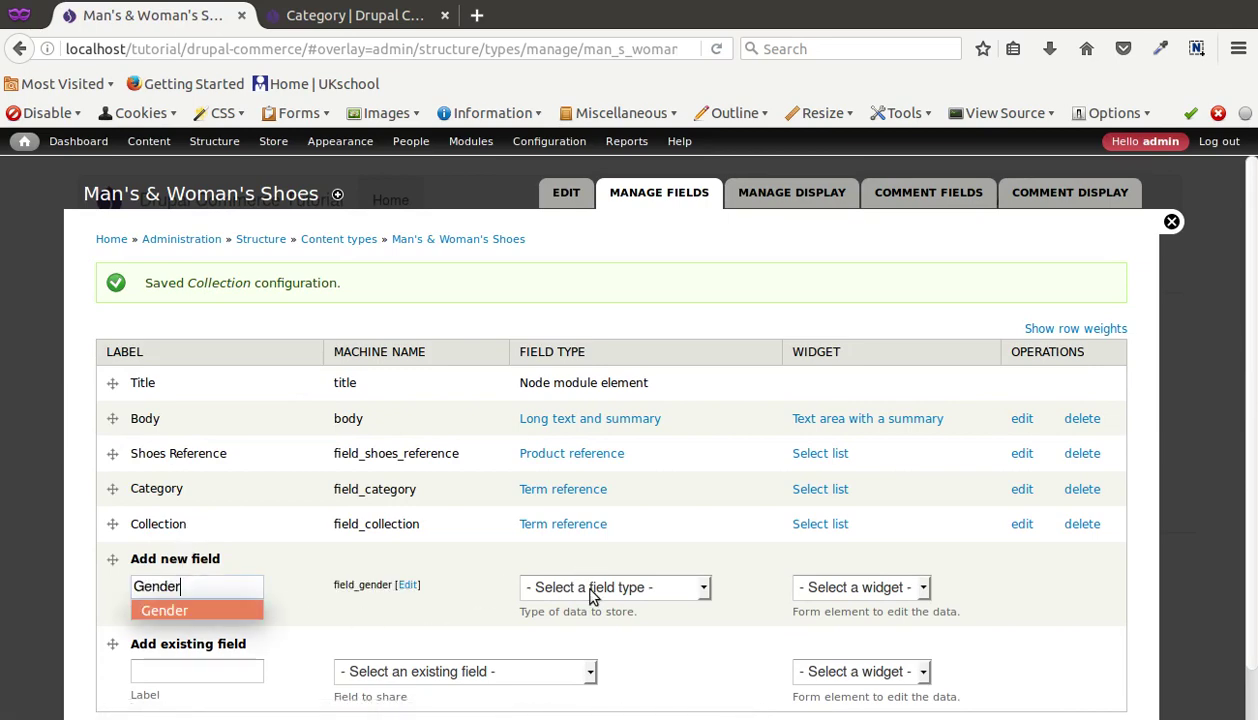
pyautogui.click(588, 588)
pyautogui.click(580, 546)
pyautogui.scroll(-2, 400, 614)
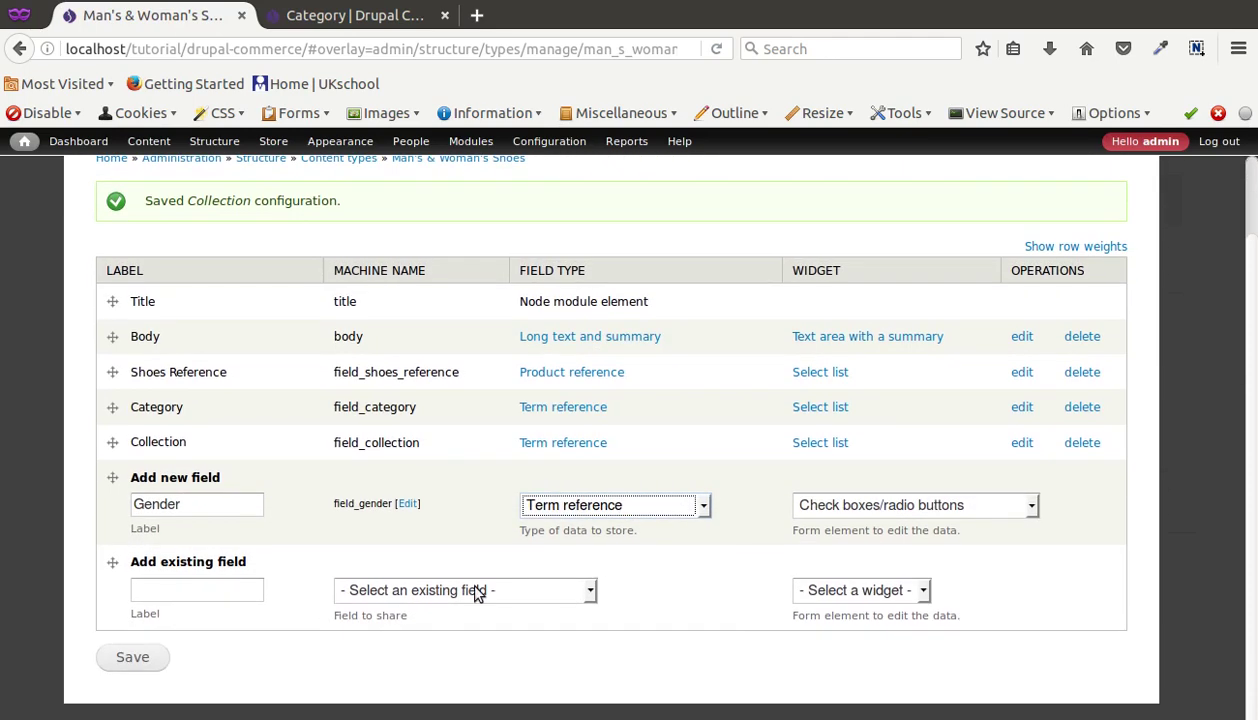
pyautogui.click(836, 507)
pyautogui.click(817, 545)
pyautogui.click(133, 657)
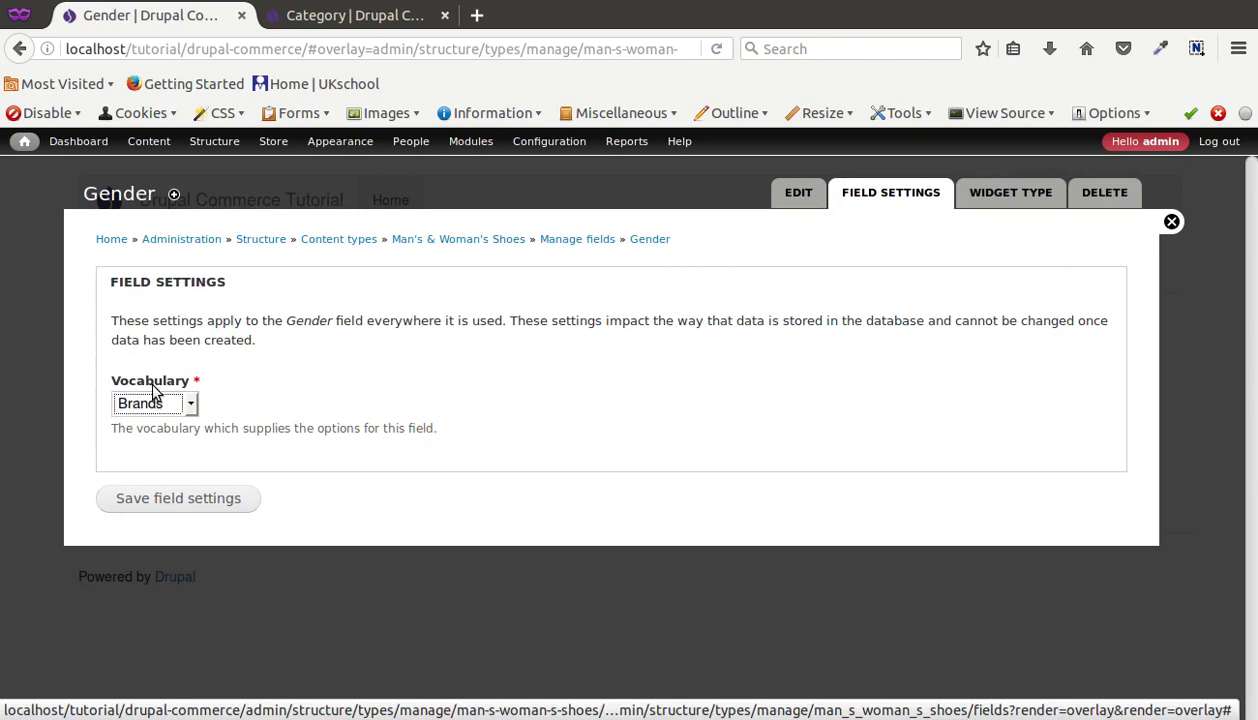
# - Choose Gender as the Gender field's vocabulary and save the field settings
pyautogui.click(155, 401)
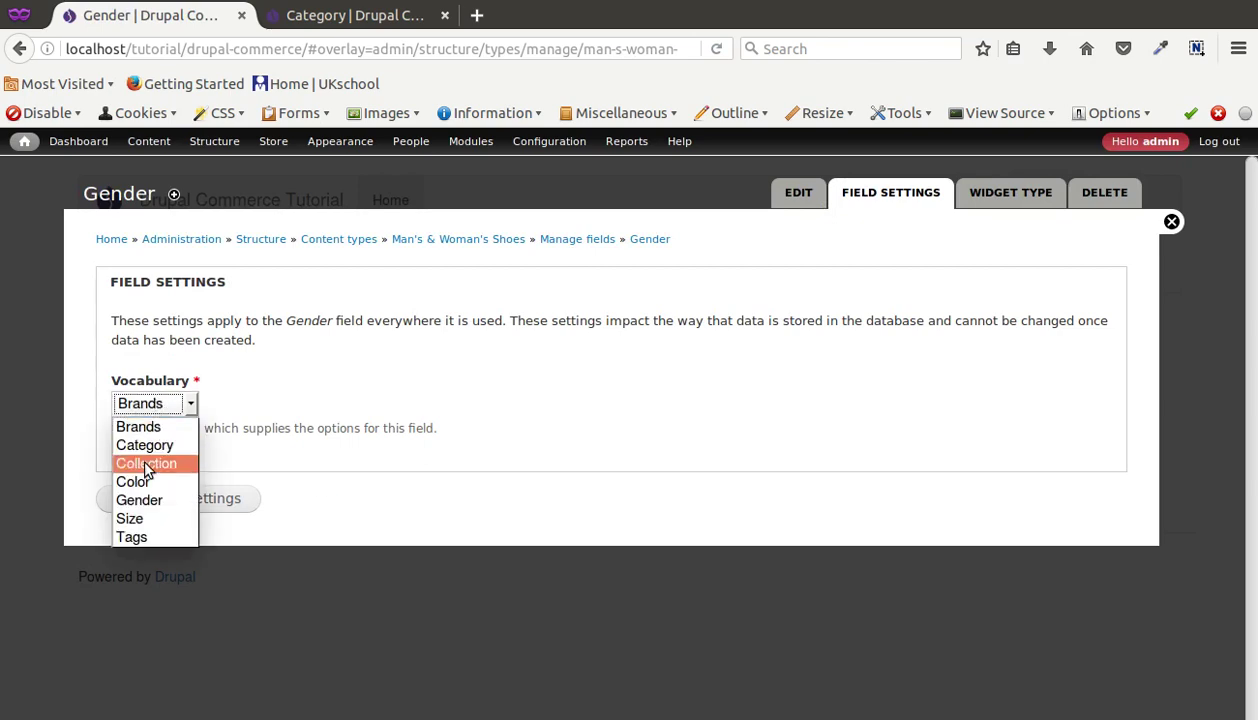
pyautogui.click(139, 500)
pyautogui.click(162, 500)
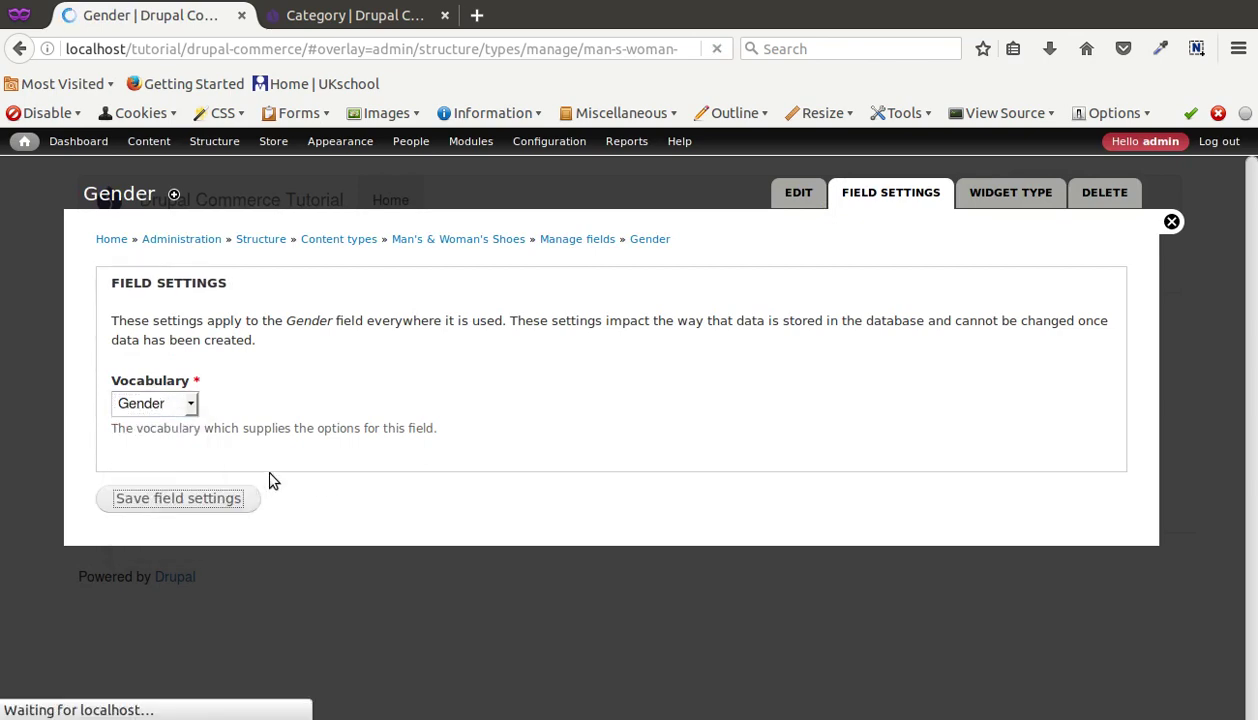
pyautogui.scroll(-6, 270, 478)
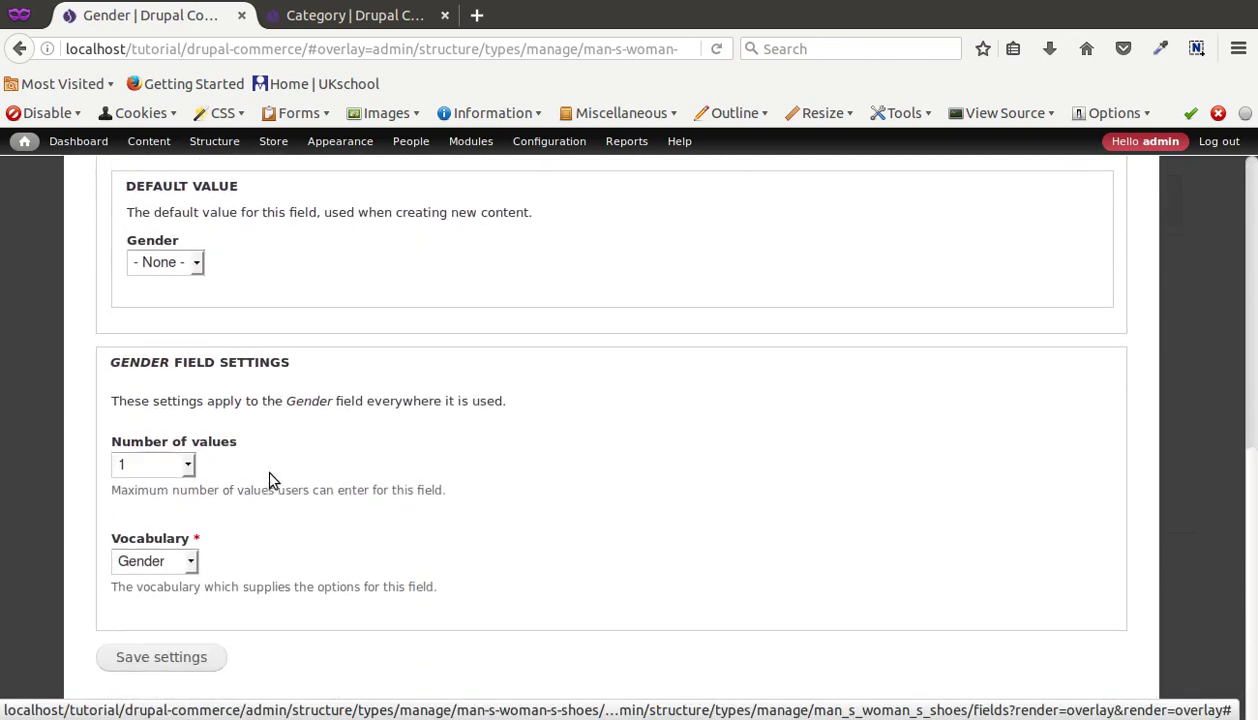
pyautogui.scroll(5, 268, 480)
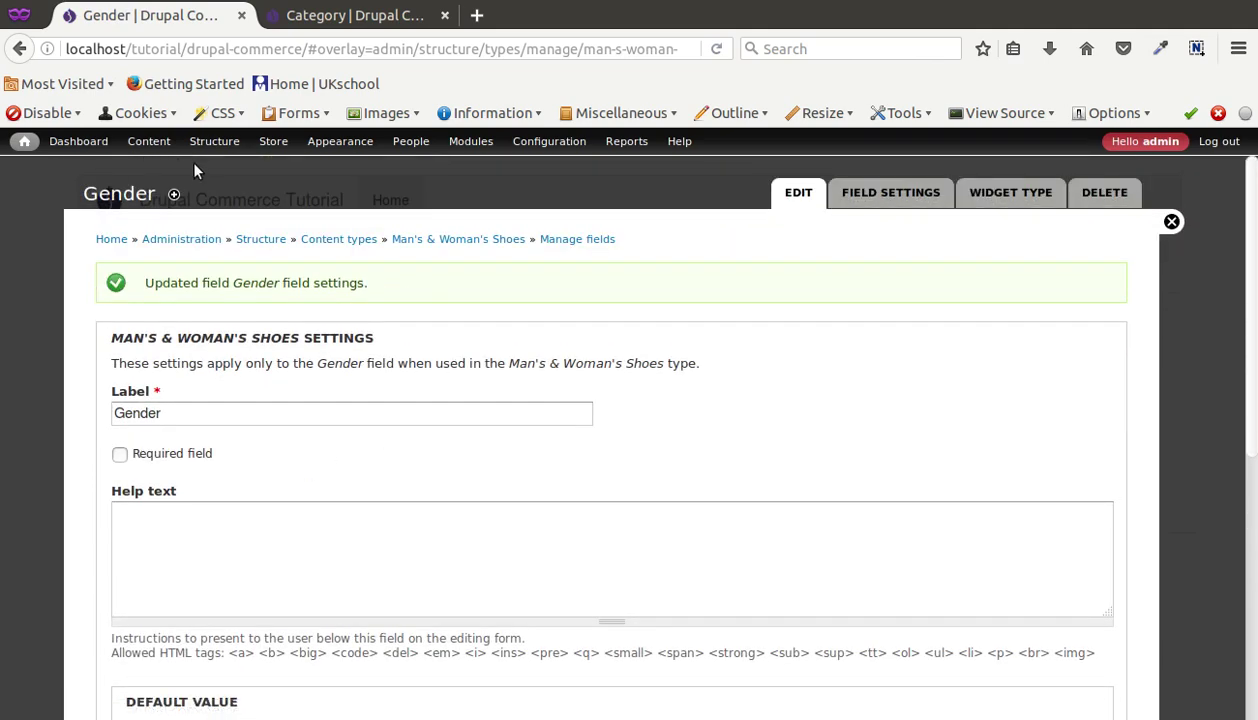
# - Open the Nike Men Runing Shoes item from the site's content list for editing
pyautogui.moveTo(153, 145)
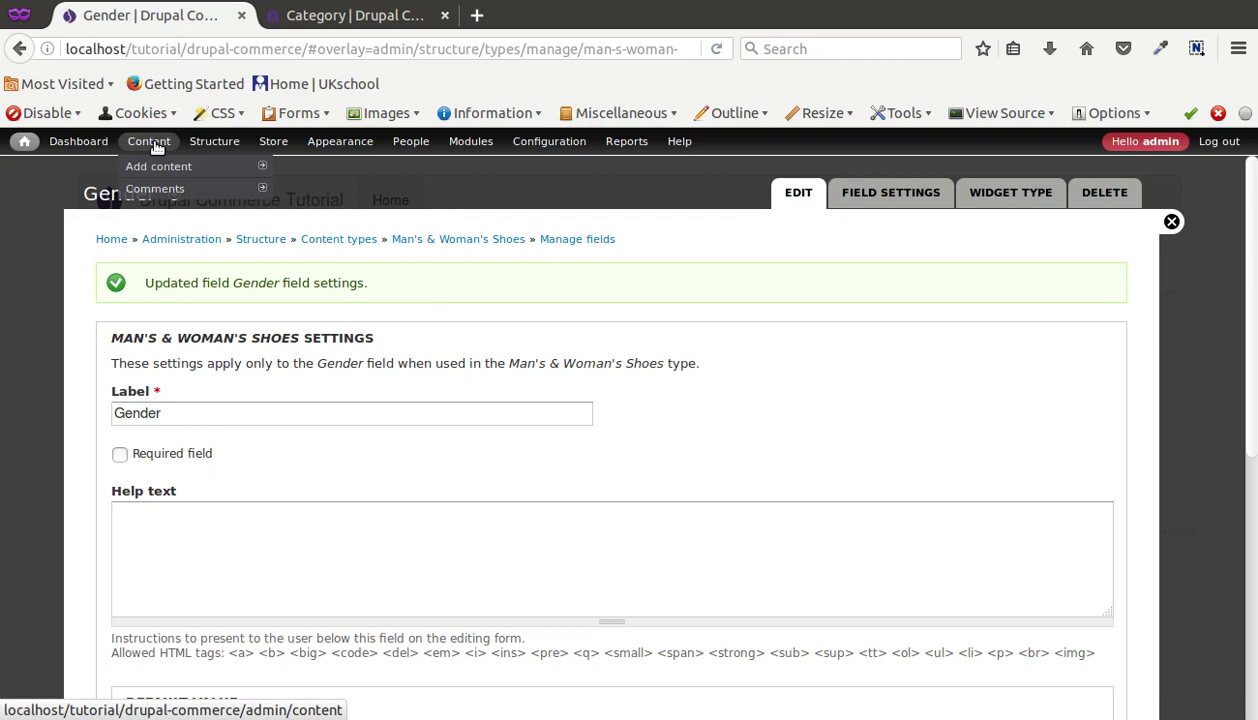
pyautogui.click(153, 145)
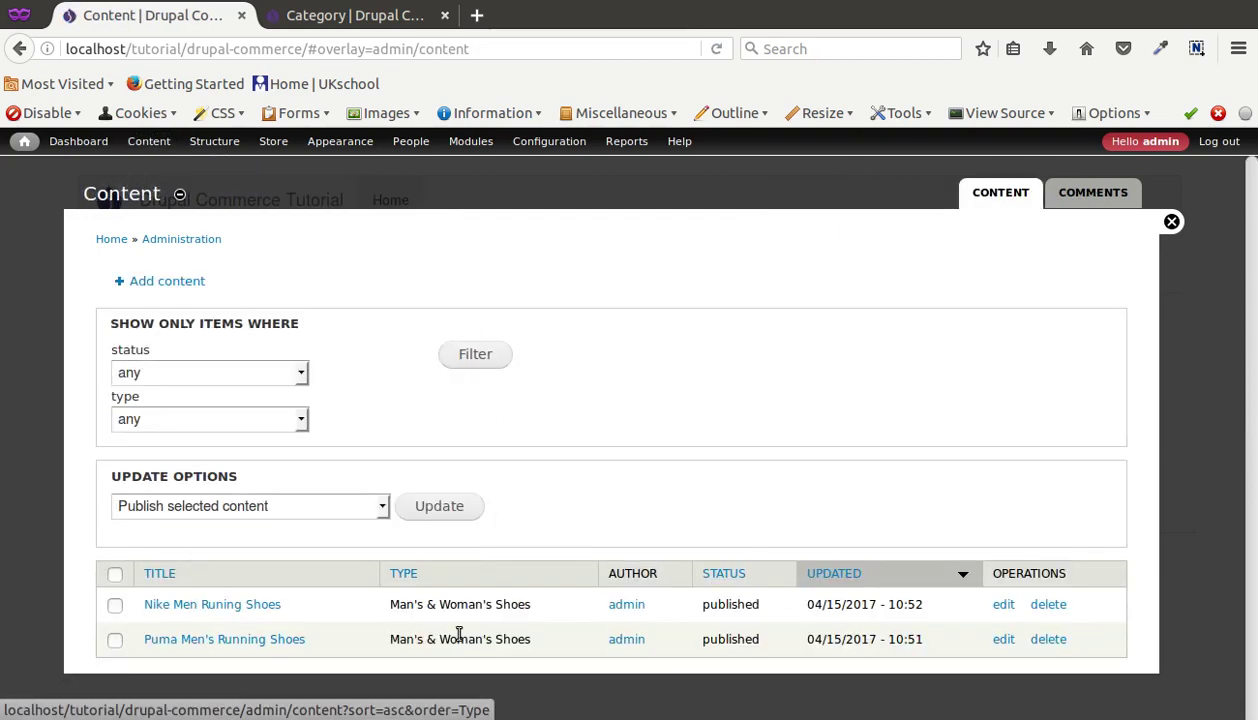
pyautogui.click(1004, 608)
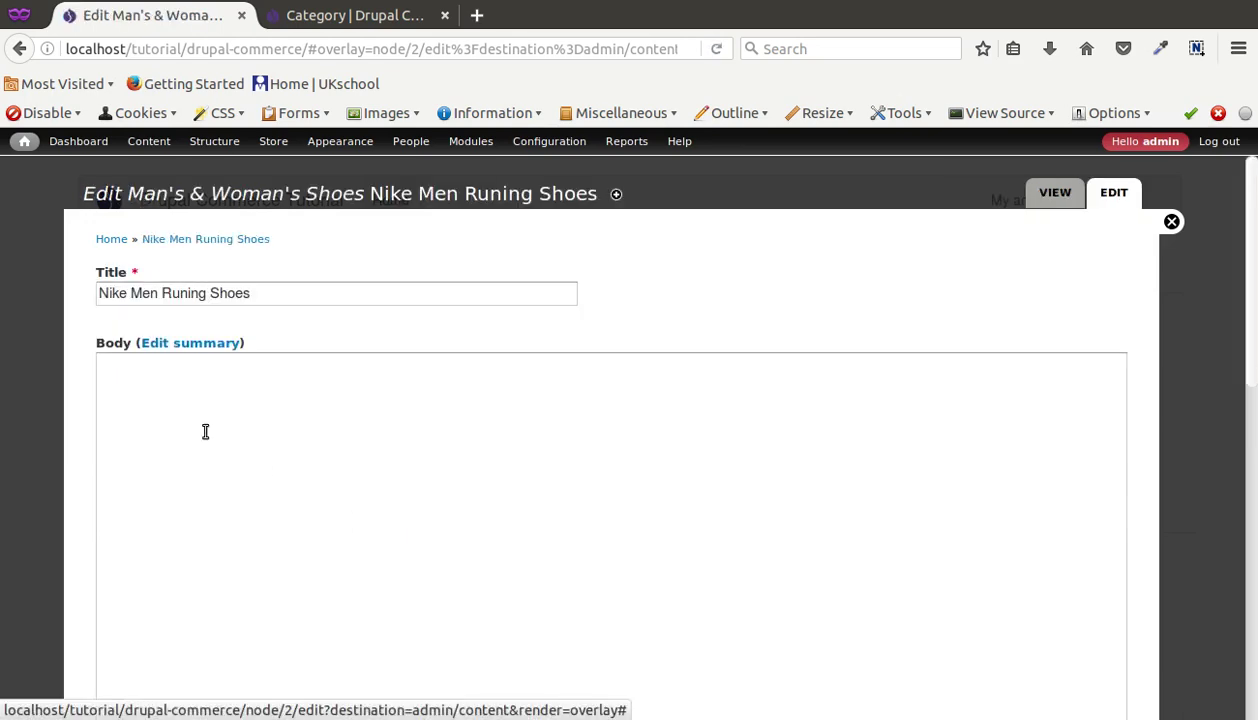
pyautogui.scroll(-7, 205, 431)
pyautogui.scroll(2, 205, 436)
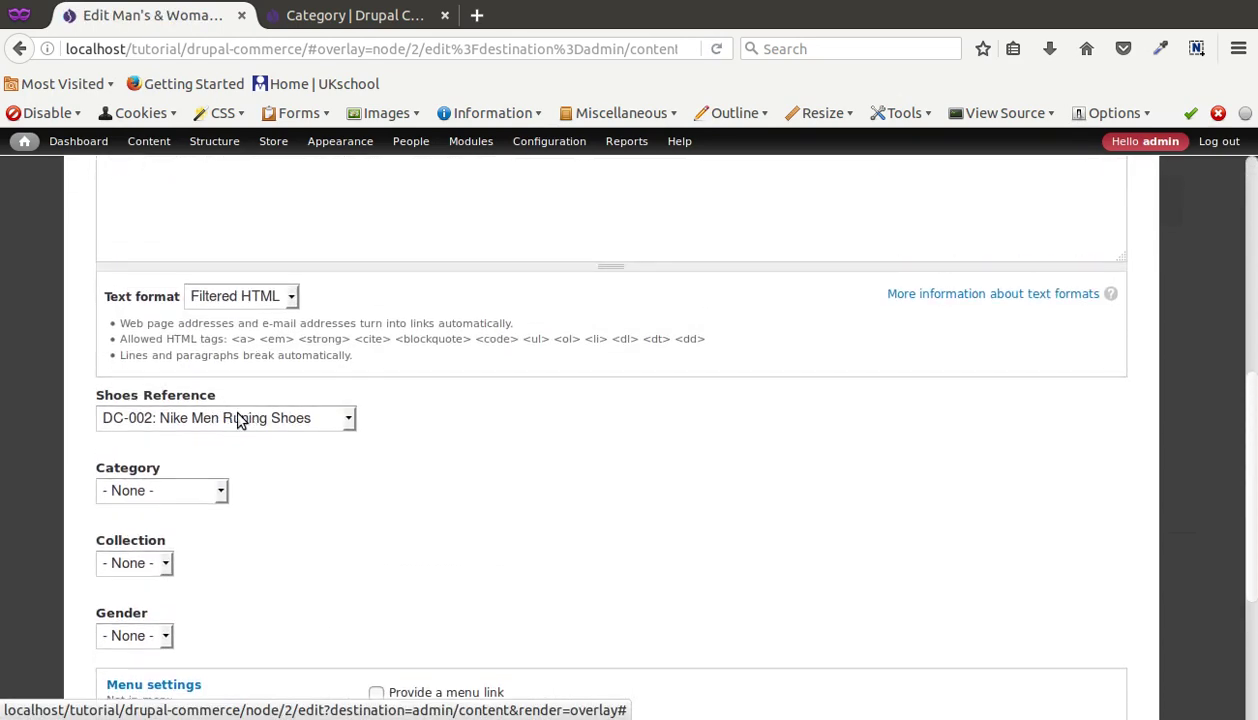
# - Set the Nike item's Category to Men's Shoes, Collection to To wear and Gender to Men, and save it
pyautogui.click(130, 490)
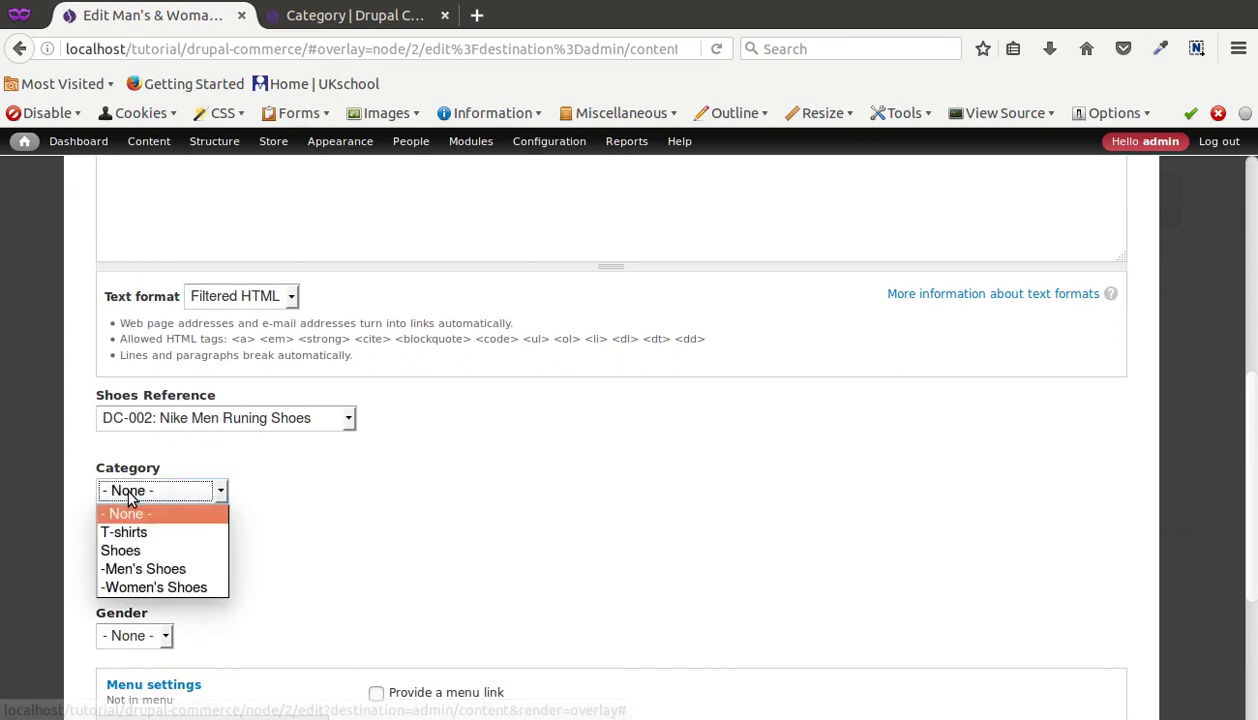
pyautogui.click(143, 574)
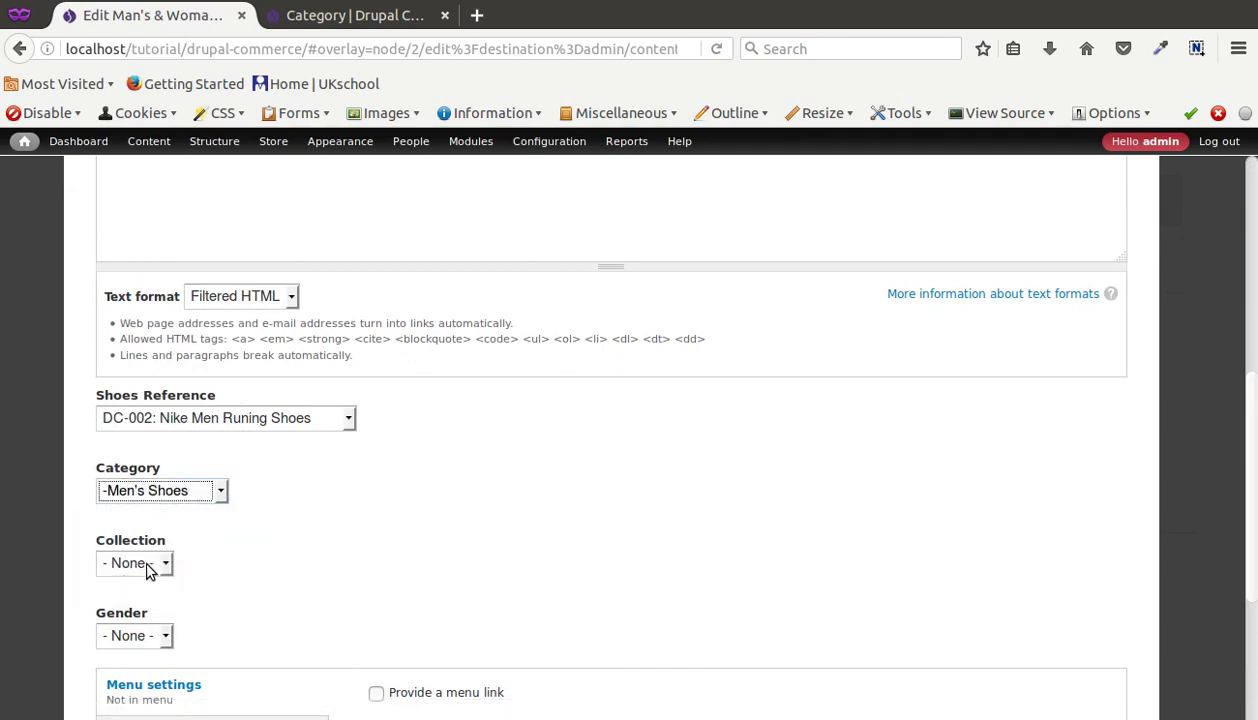
pyautogui.scroll(-4, 200, 540)
pyautogui.click(137, 345)
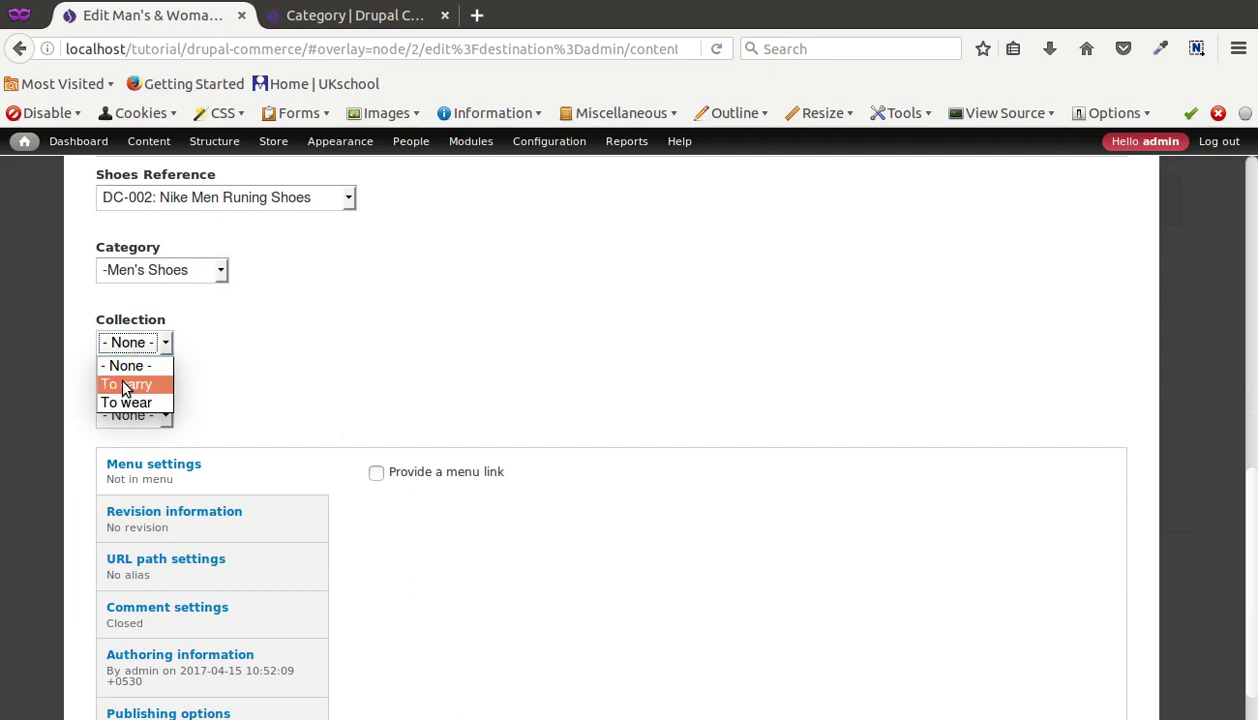
pyautogui.click(155, 404)
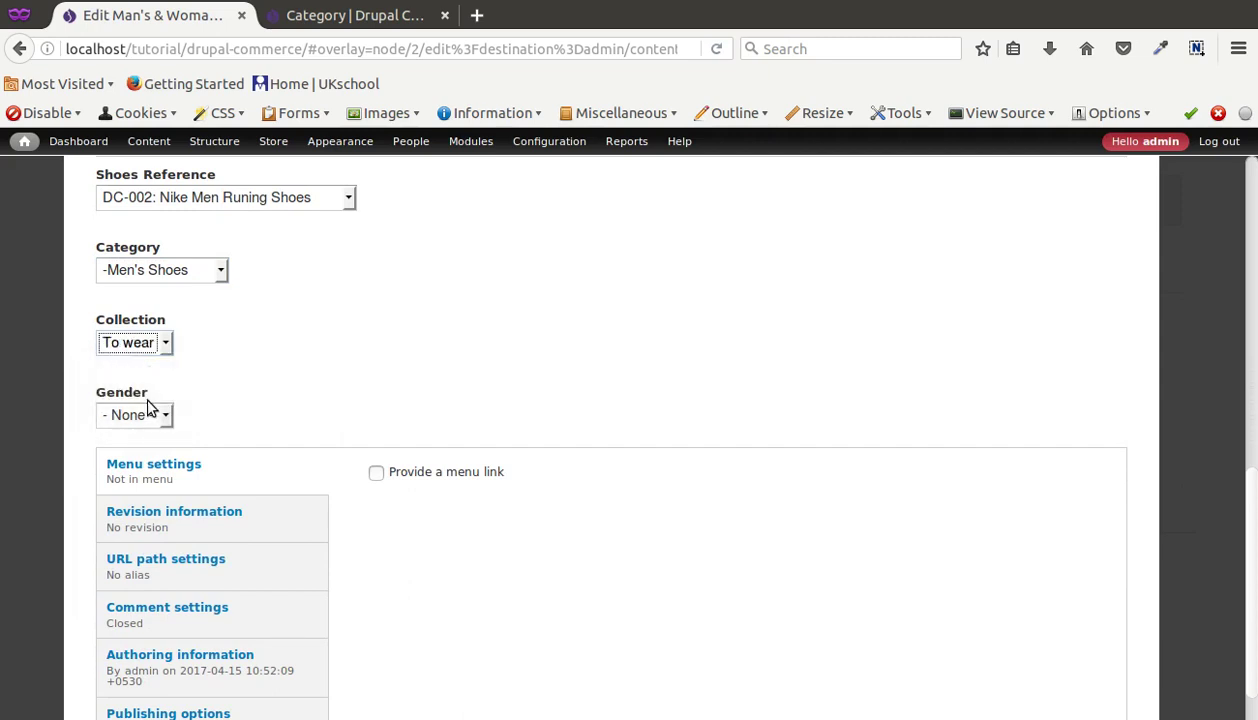
pyautogui.scroll(-1, 225, 422)
pyautogui.click(158, 360)
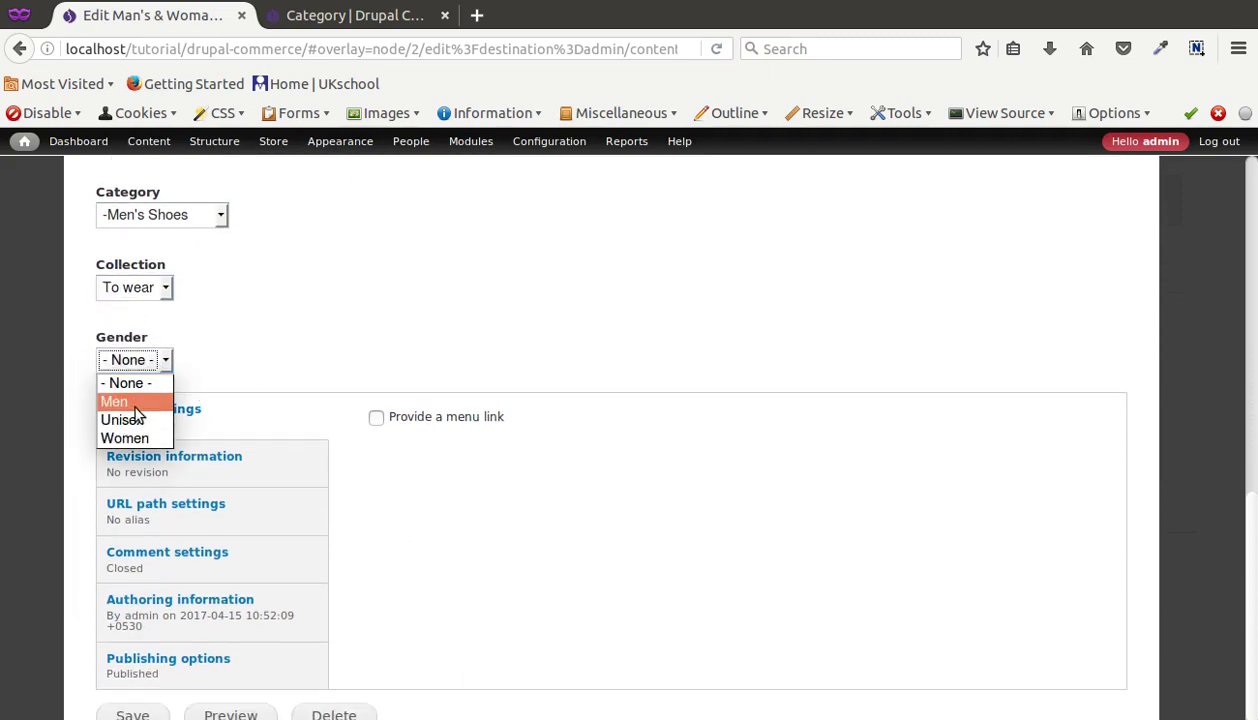
pyautogui.click(136, 404)
pyautogui.scroll(-1, 275, 418)
pyautogui.click(137, 657)
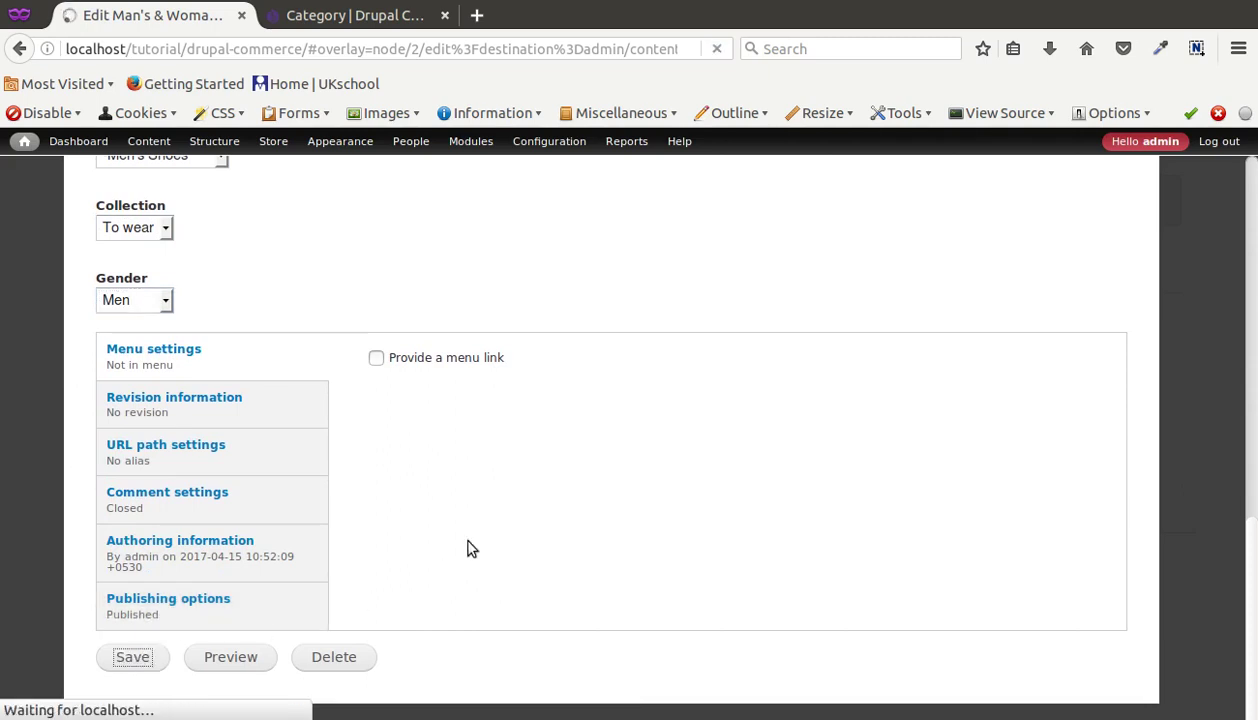
# - Open the Puma Men's Running Shoes item for editing and keep DC-001: Puma Men's Running Shoes as its Shoes Reference
pyautogui.scroll(-1, 490, 580)
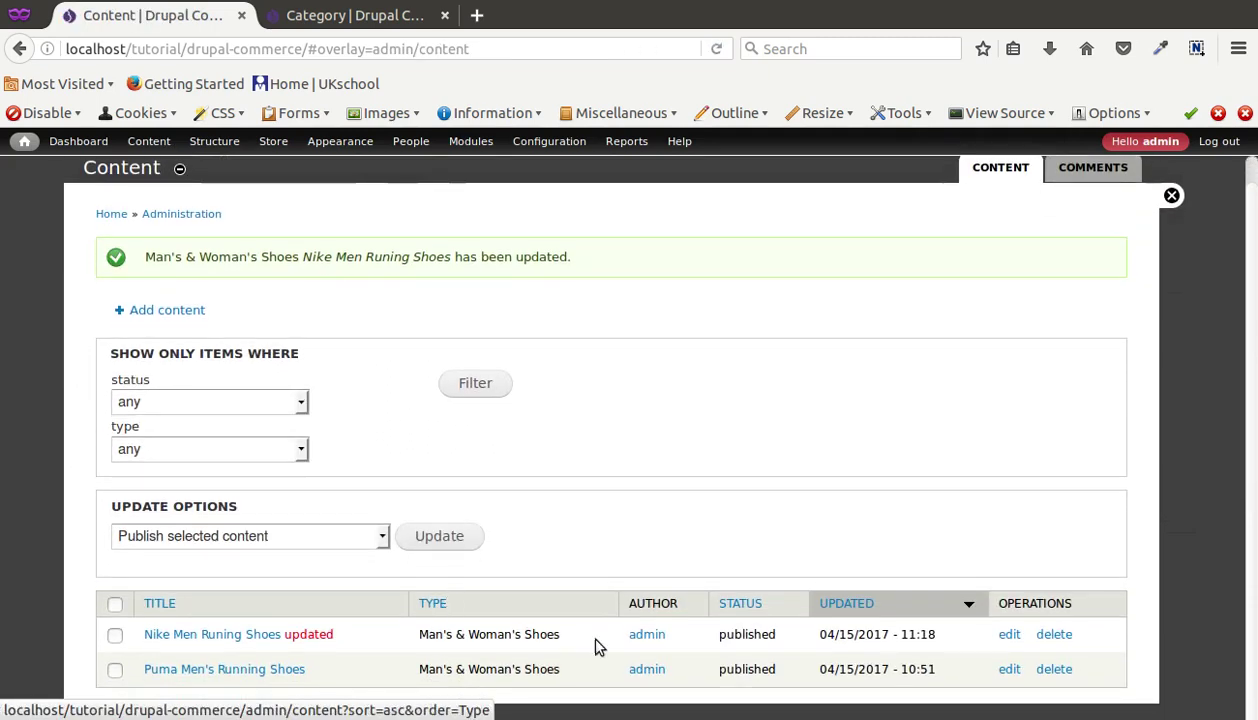
pyautogui.click(1008, 670)
pyautogui.scroll(-10, 472, 476)
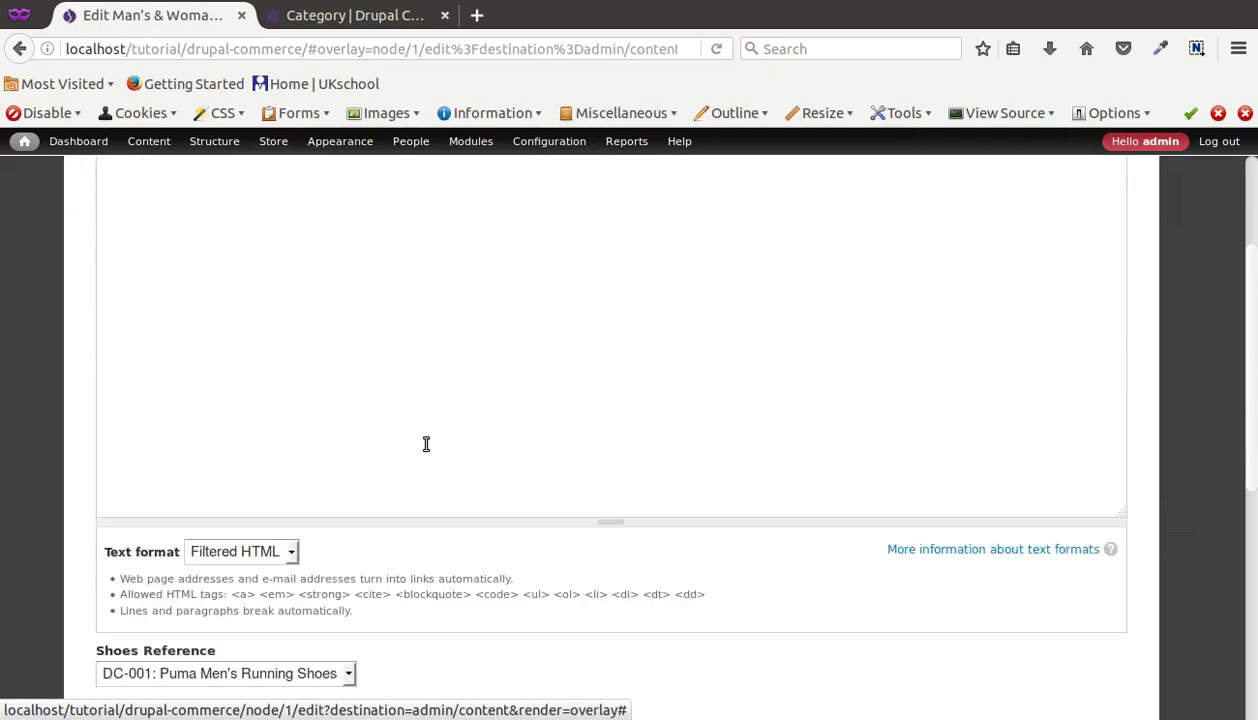
pyautogui.scroll(1, 205, 345)
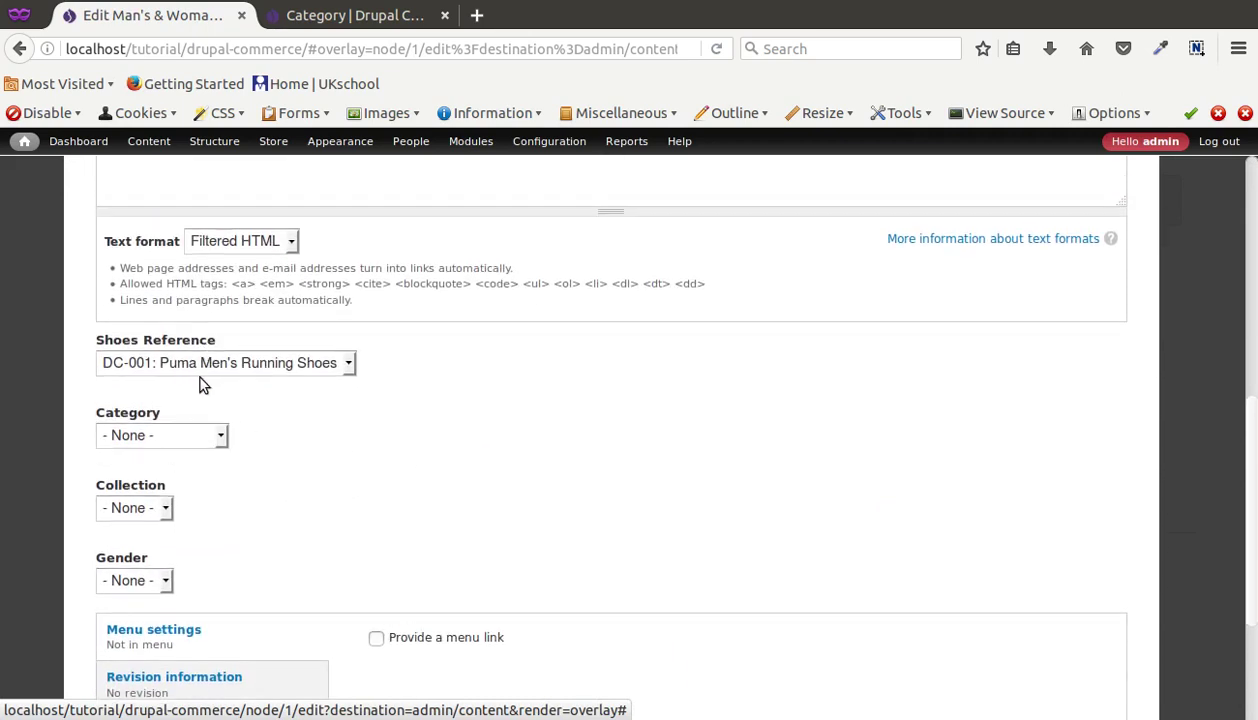
pyautogui.click(219, 362)
pyautogui.click(228, 405)
# - Set the Puma item's Category to Men's Shoes, Collection to To wear and Gender to Men, and save it
pyautogui.click(170, 438)
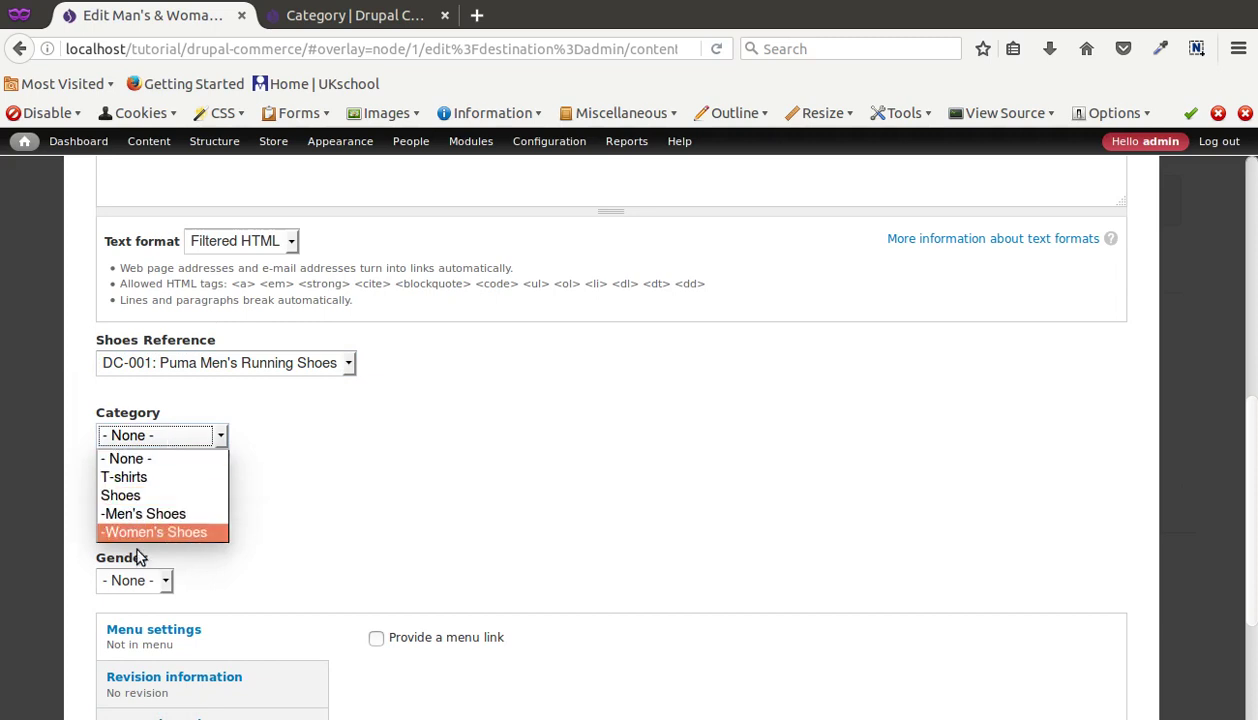
pyautogui.click(140, 514)
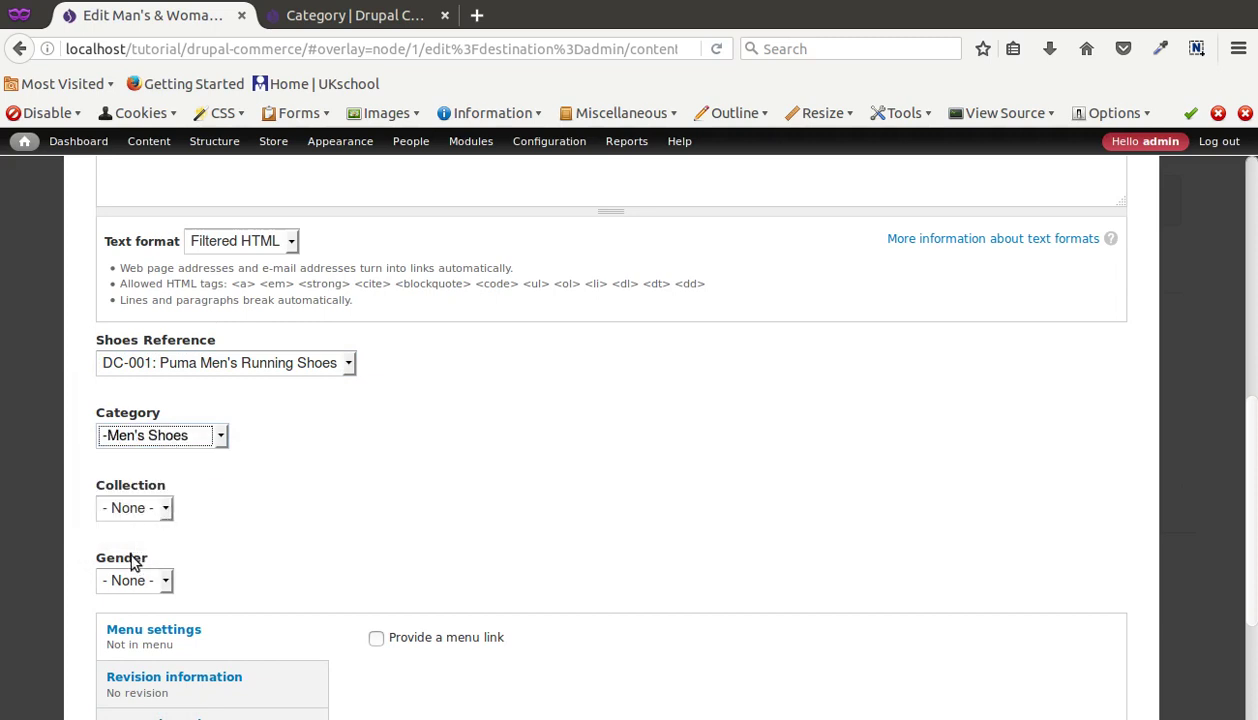
pyautogui.click(160, 508)
pyautogui.click(128, 568)
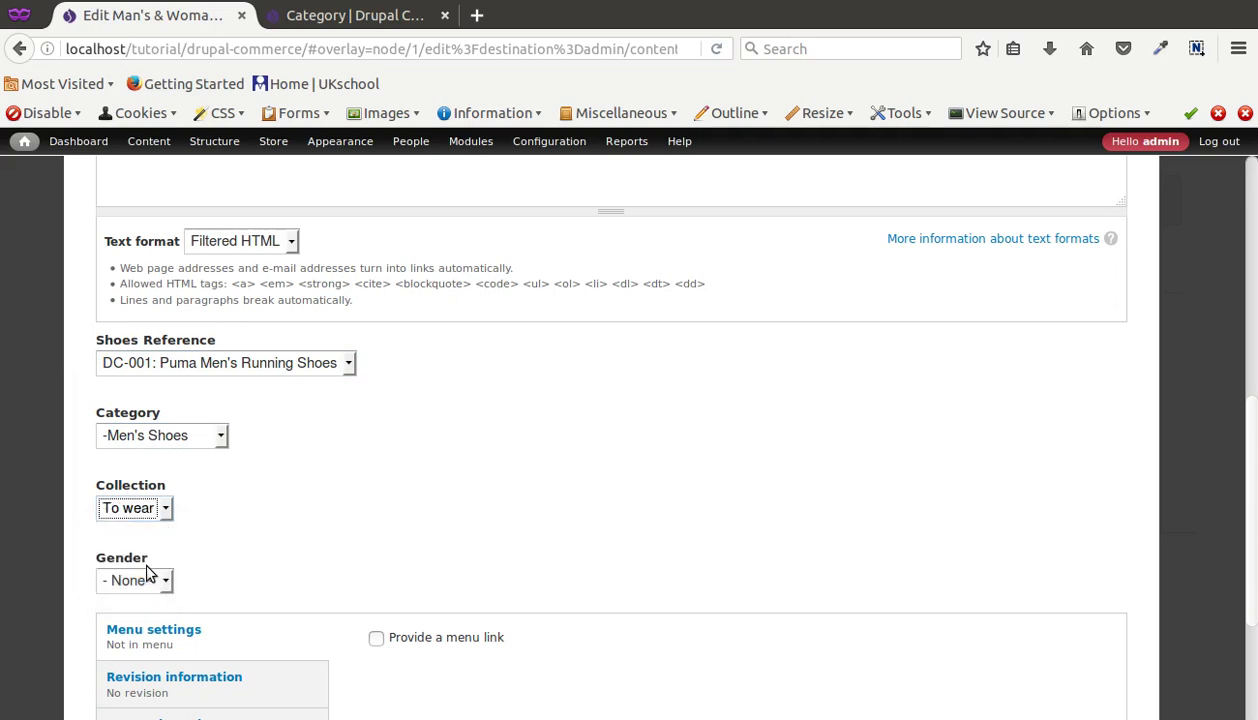
pyautogui.click(138, 581)
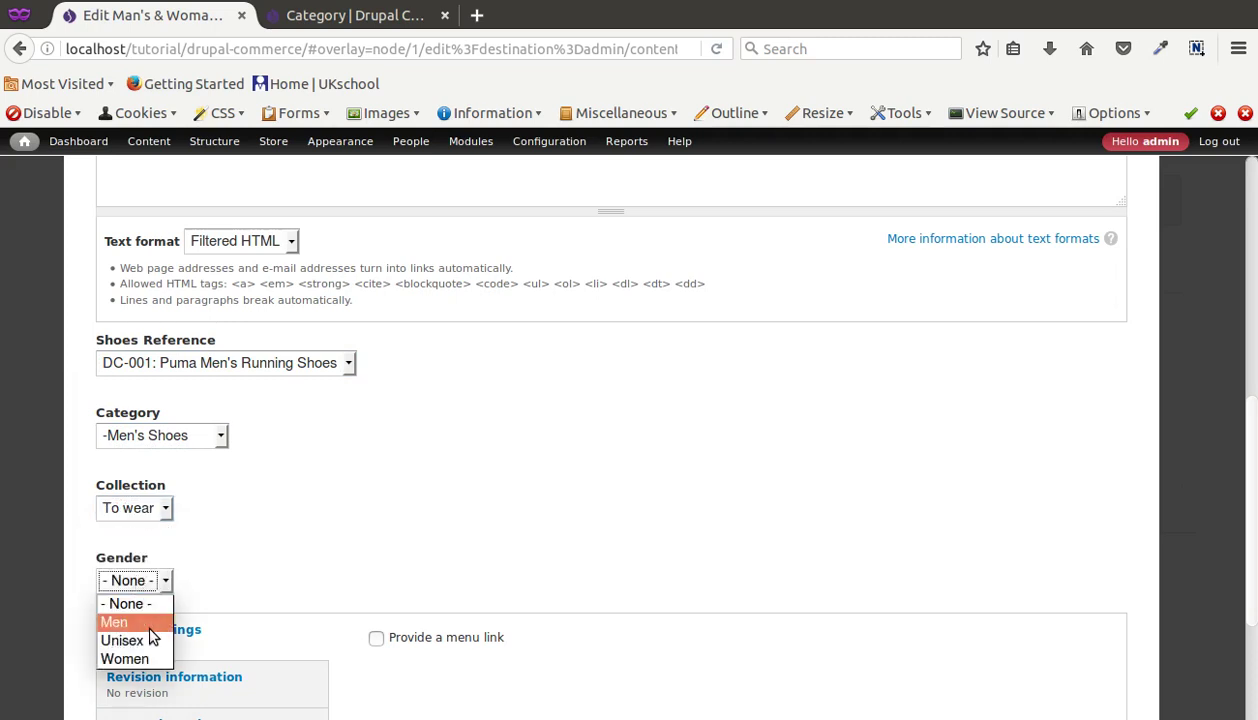
pyautogui.click(115, 622)
pyautogui.scroll(-5, 150, 650)
pyautogui.click(138, 662)
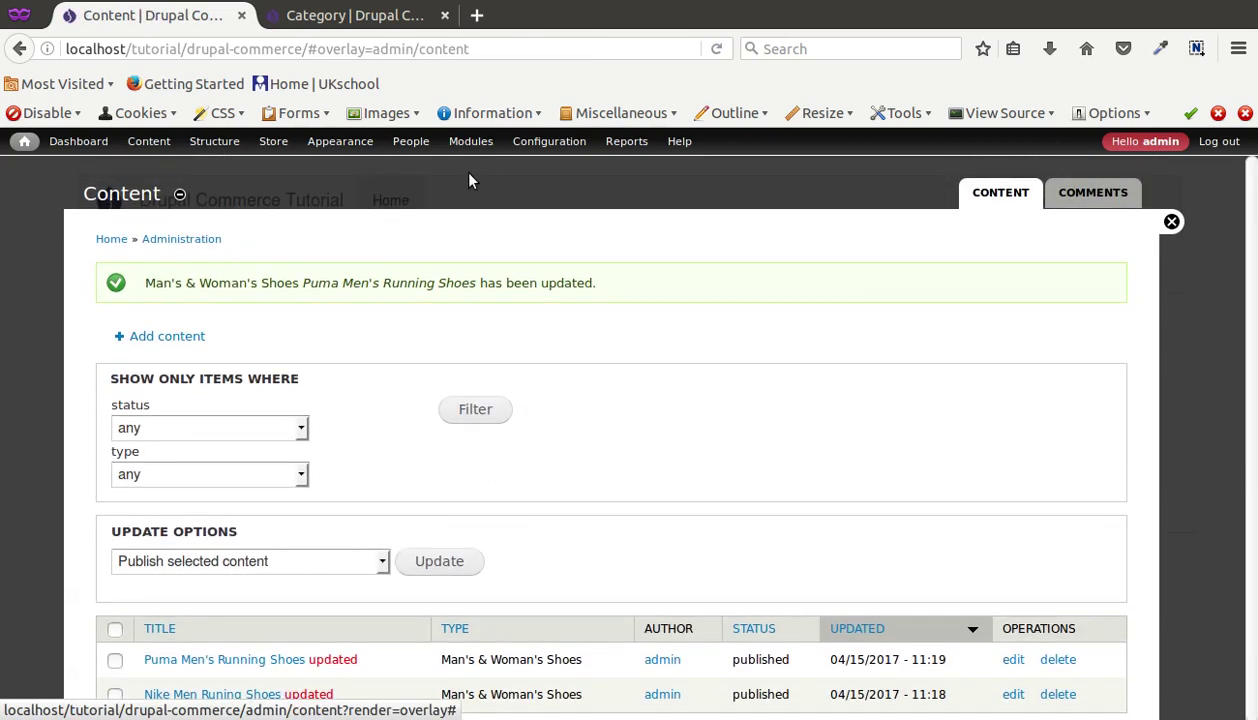
# - View the store's product list and the site's content list, and close the admin overlay
pyautogui.moveTo(276, 141)
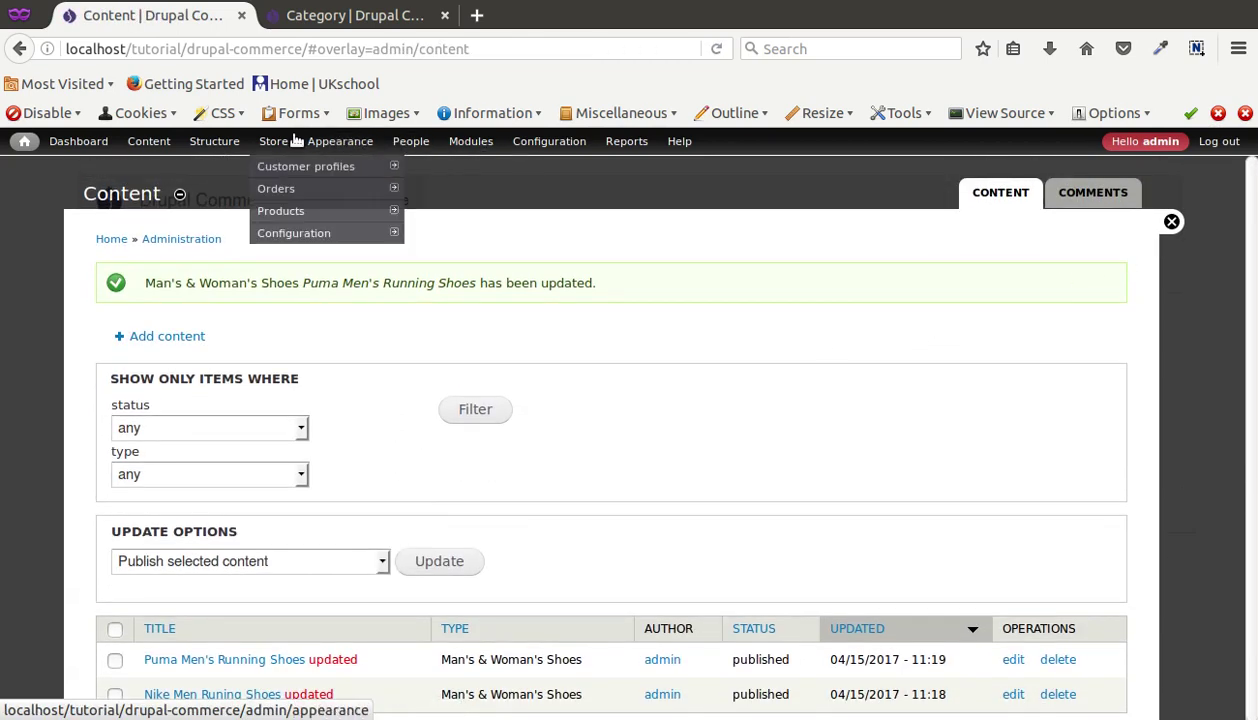
pyautogui.click(268, 213)
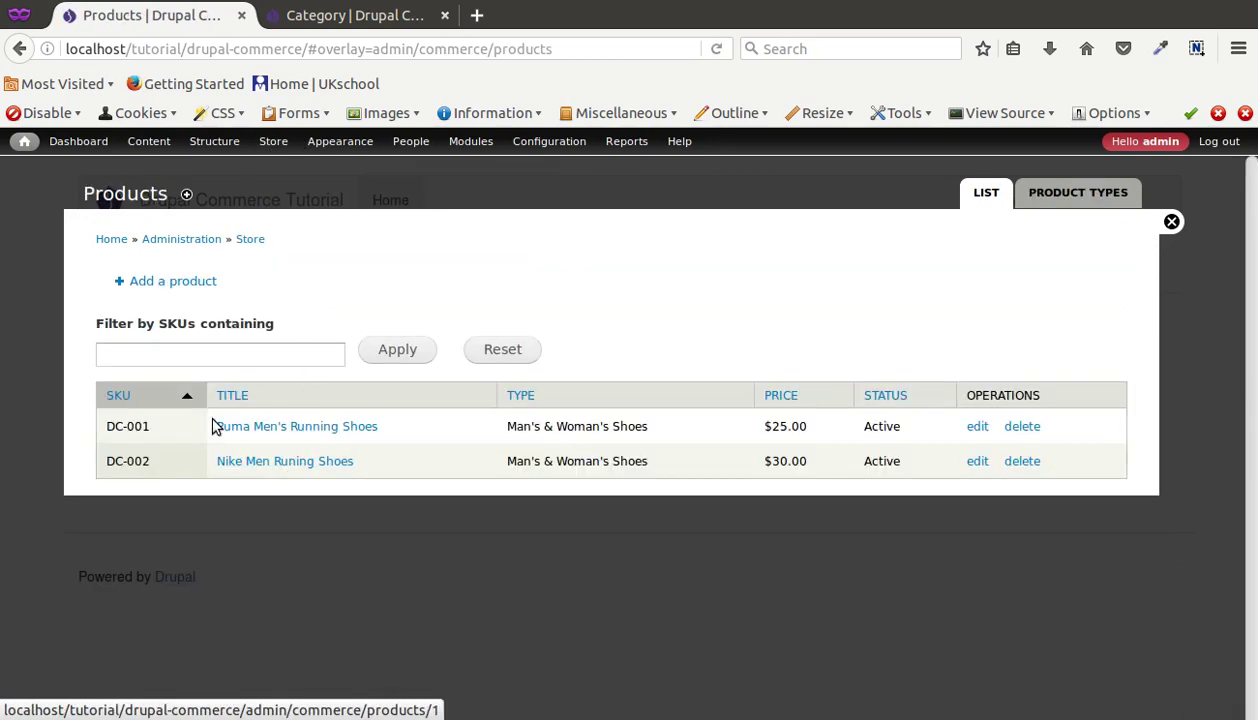
pyautogui.click(148, 141)
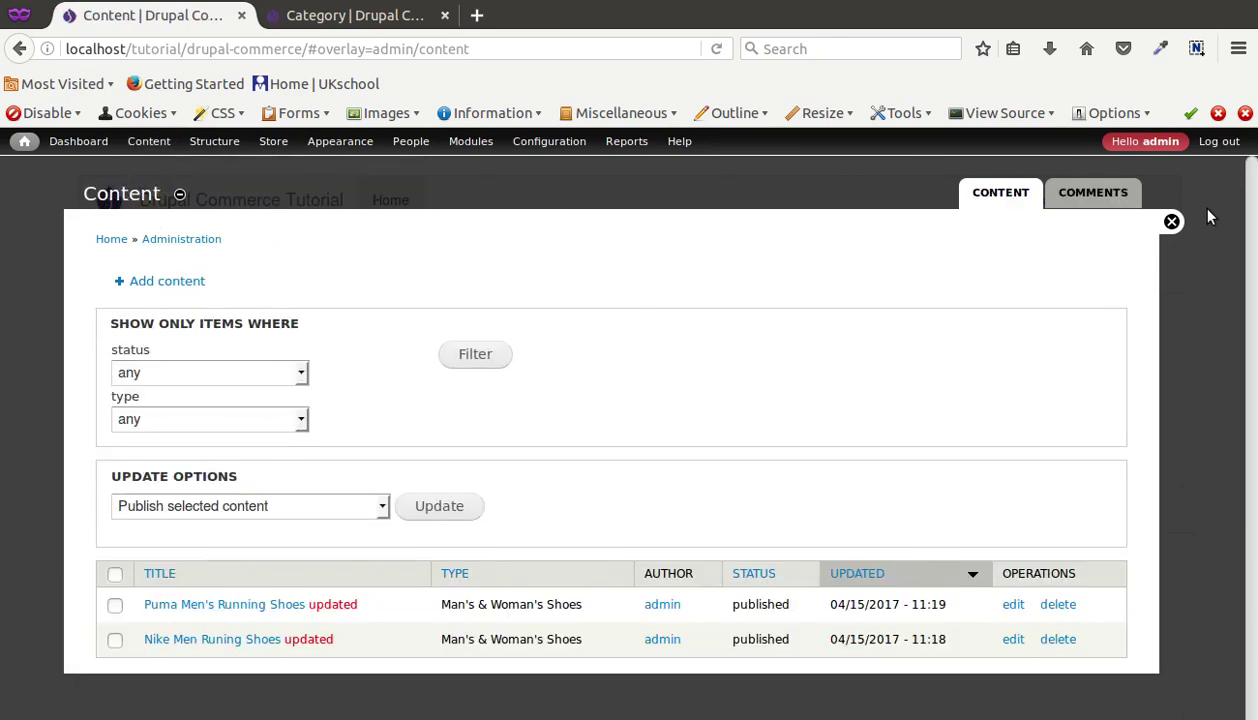
pyautogui.click(1171, 221)
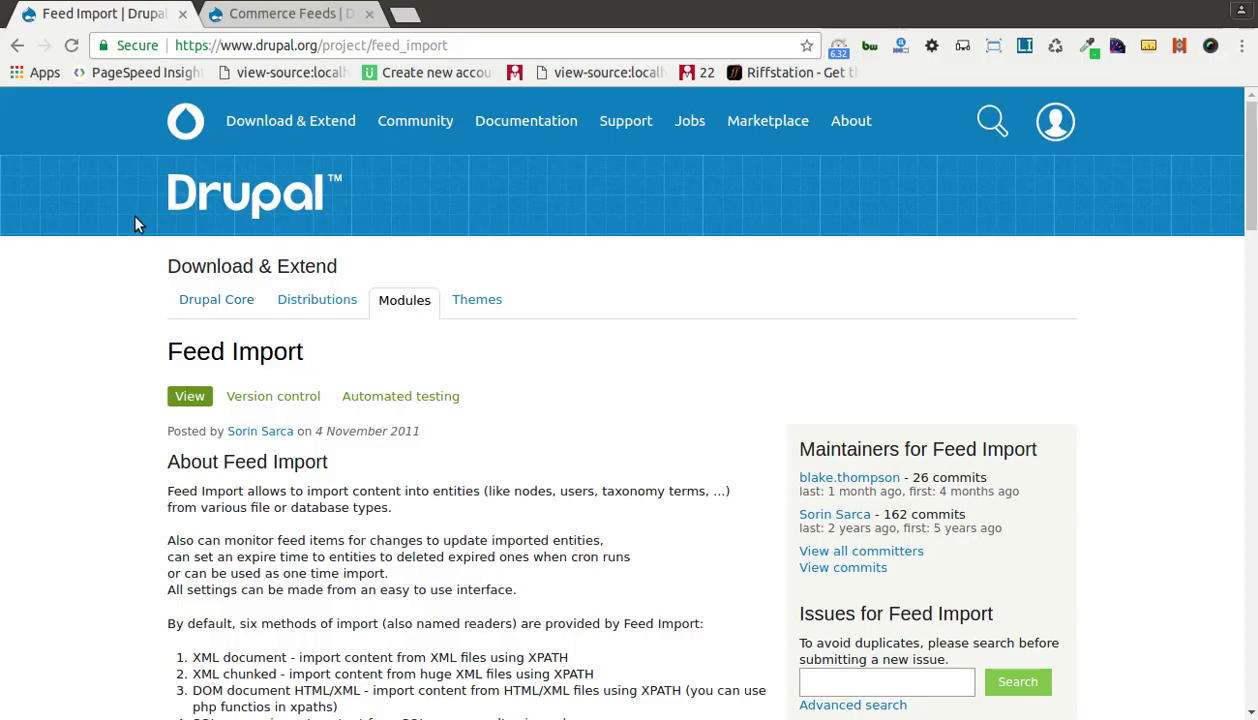
# - Examine the Feed Import and Commerce Feeds module pages on drupal.org
pyautogui.scroll(-4, 138, 235)
pyautogui.moveTo(160, 150); pyautogui.dragTo(328, 145)
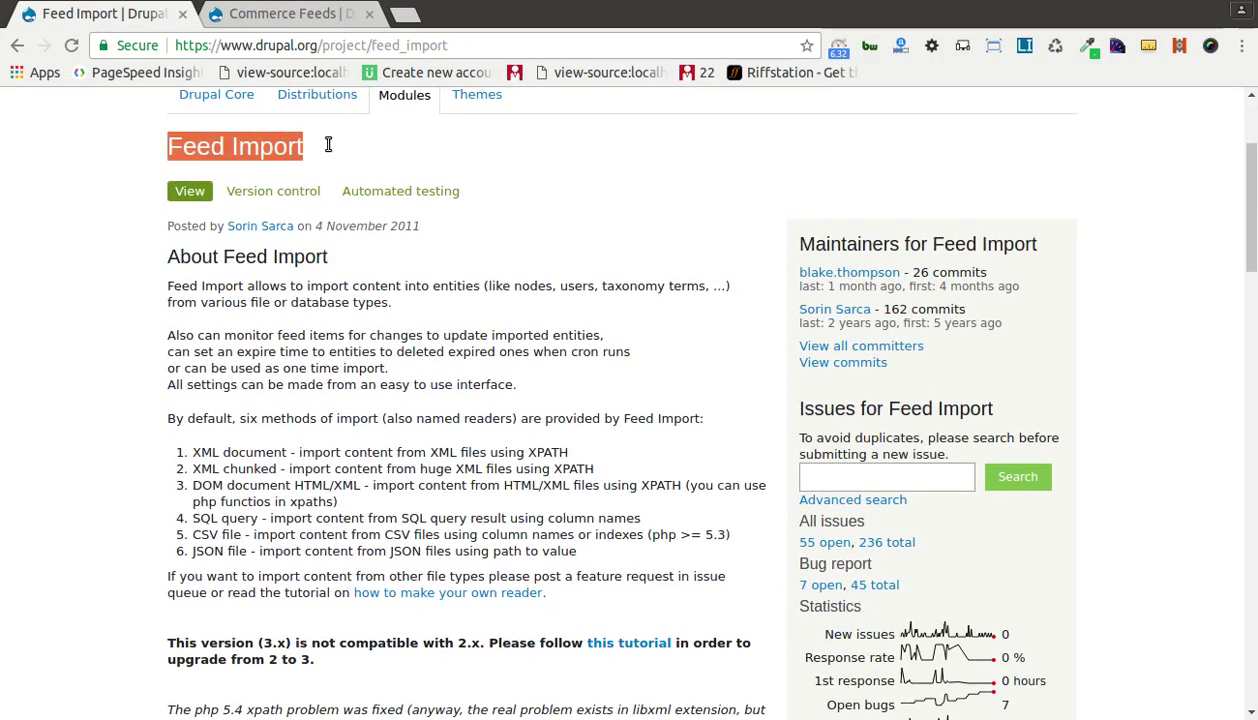
pyautogui.scroll(-20, 292, 313)
pyautogui.scroll(-10, 292, 313)
pyautogui.scroll(20, 292, 313)
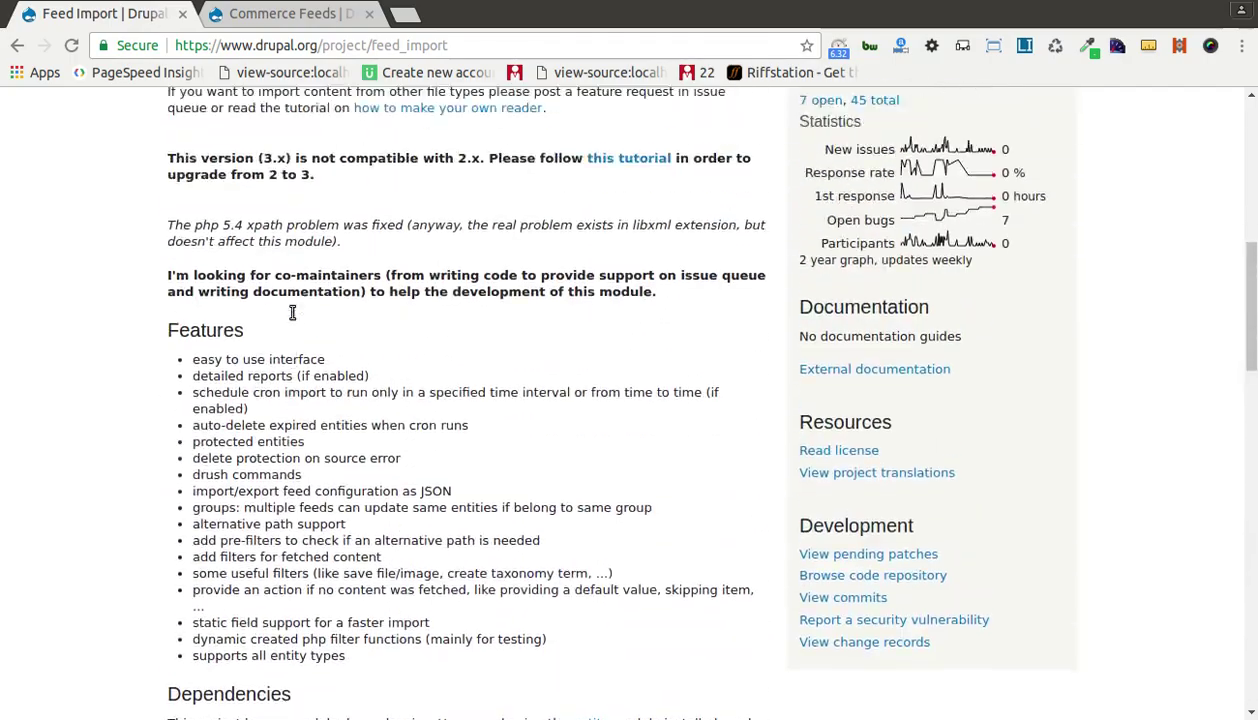
pyautogui.scroll(10, 292, 313)
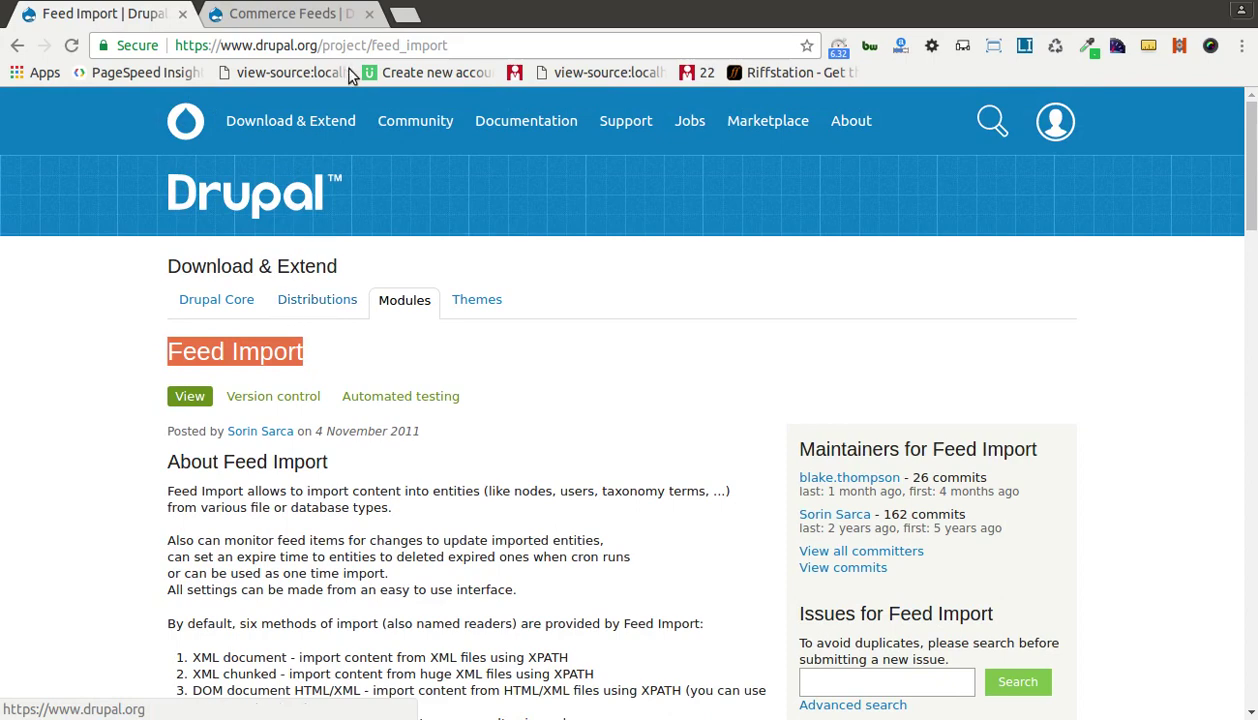
pyautogui.click(325, 13)
pyautogui.tripleClick(234, 355)
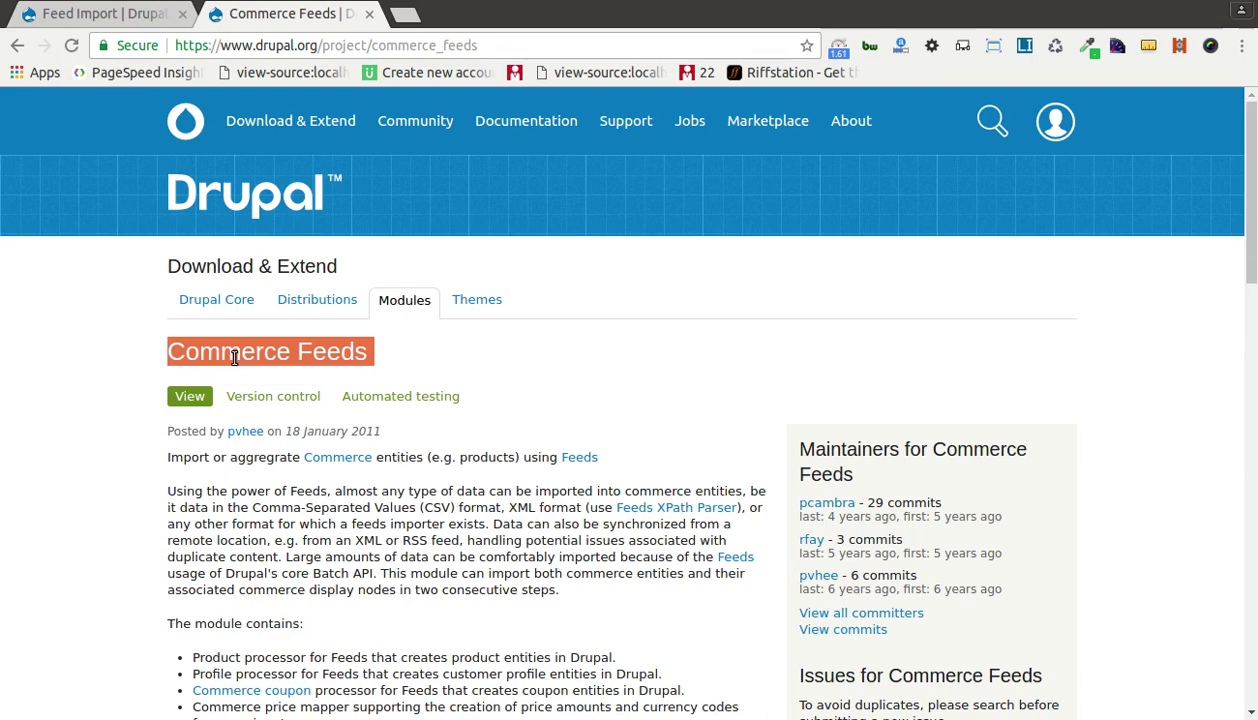
# - Return to the local Drupal Commerce site and review its product list and content list once more
pyautogui.hotkey('alt', 'Tab')
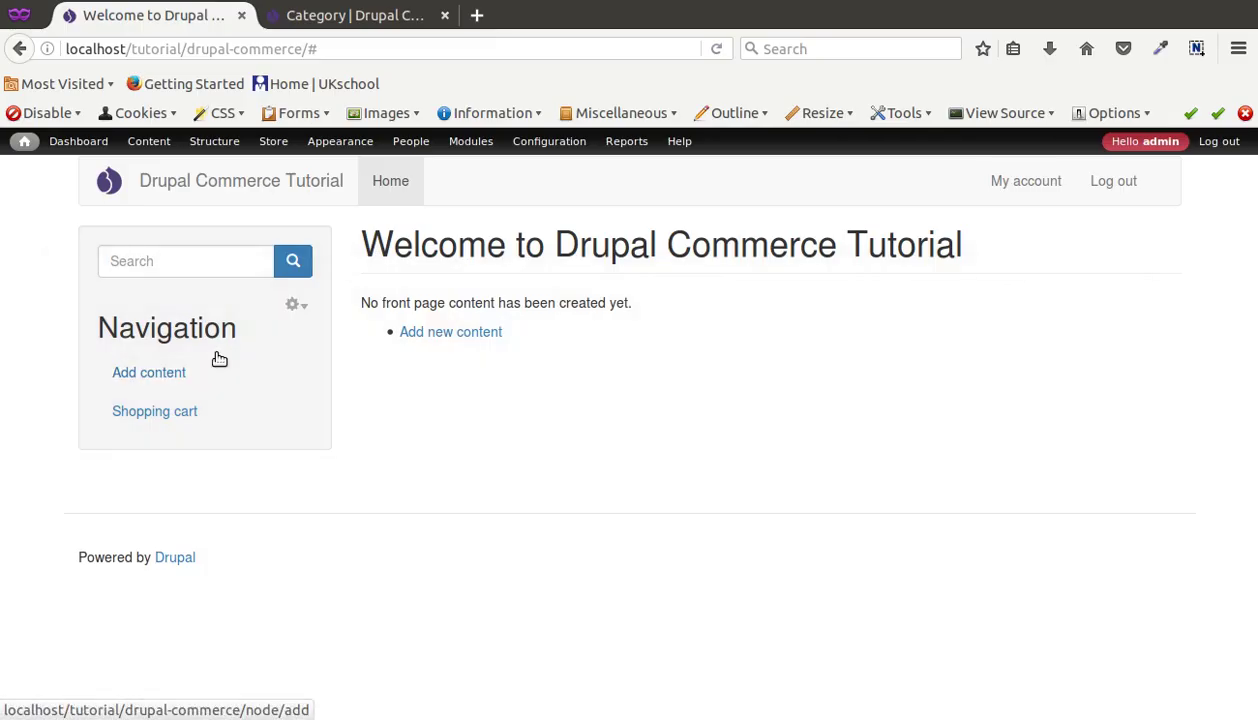
pyautogui.moveTo(275, 150)
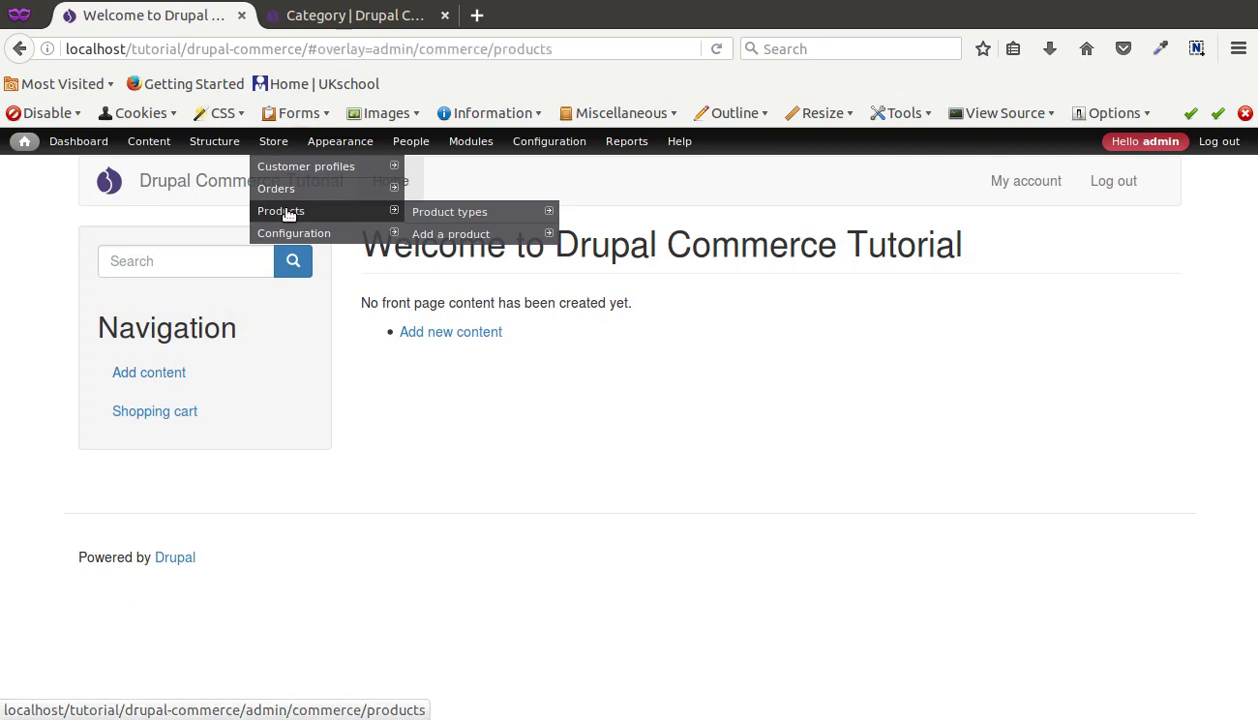
pyautogui.click(287, 215)
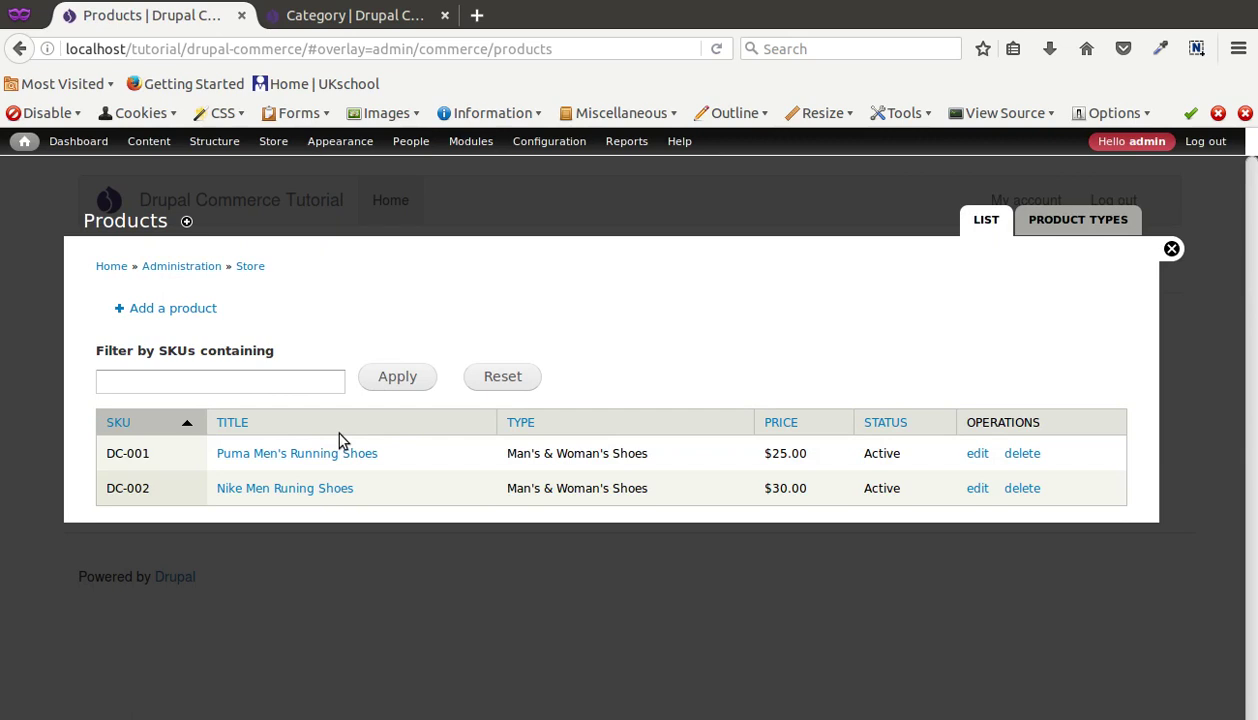
pyautogui.click(148, 150)
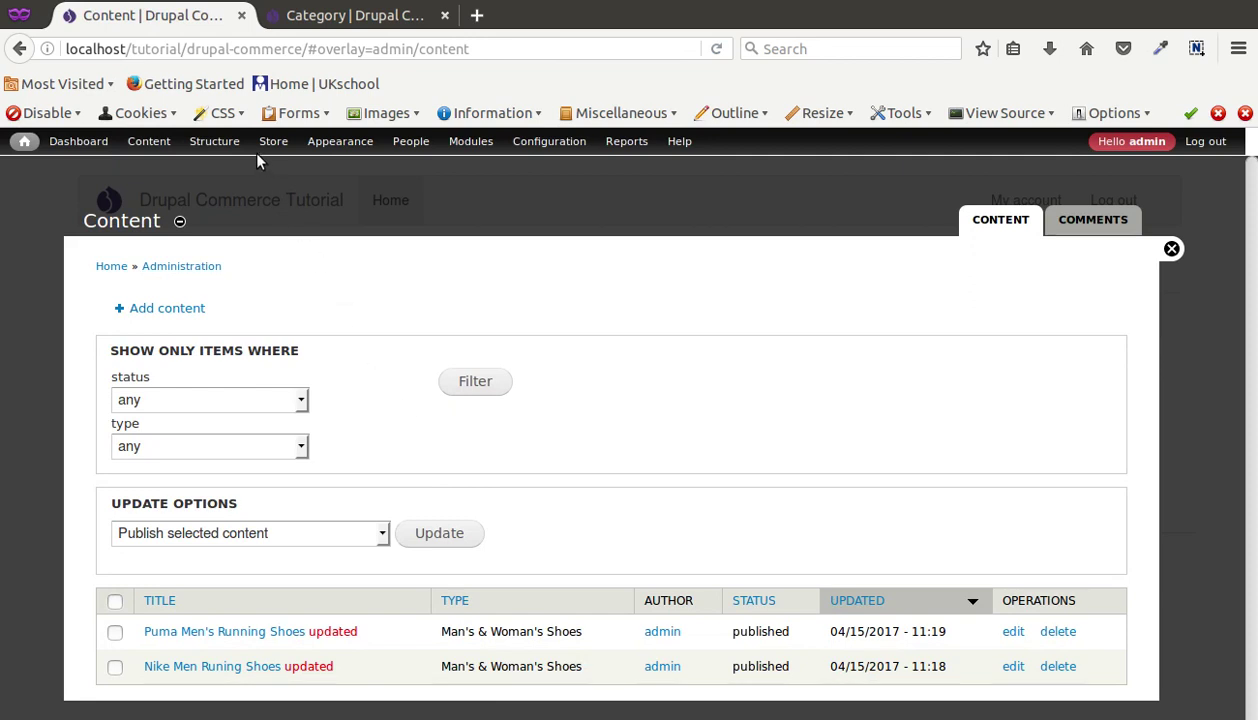
pyautogui.moveTo(262, 139)
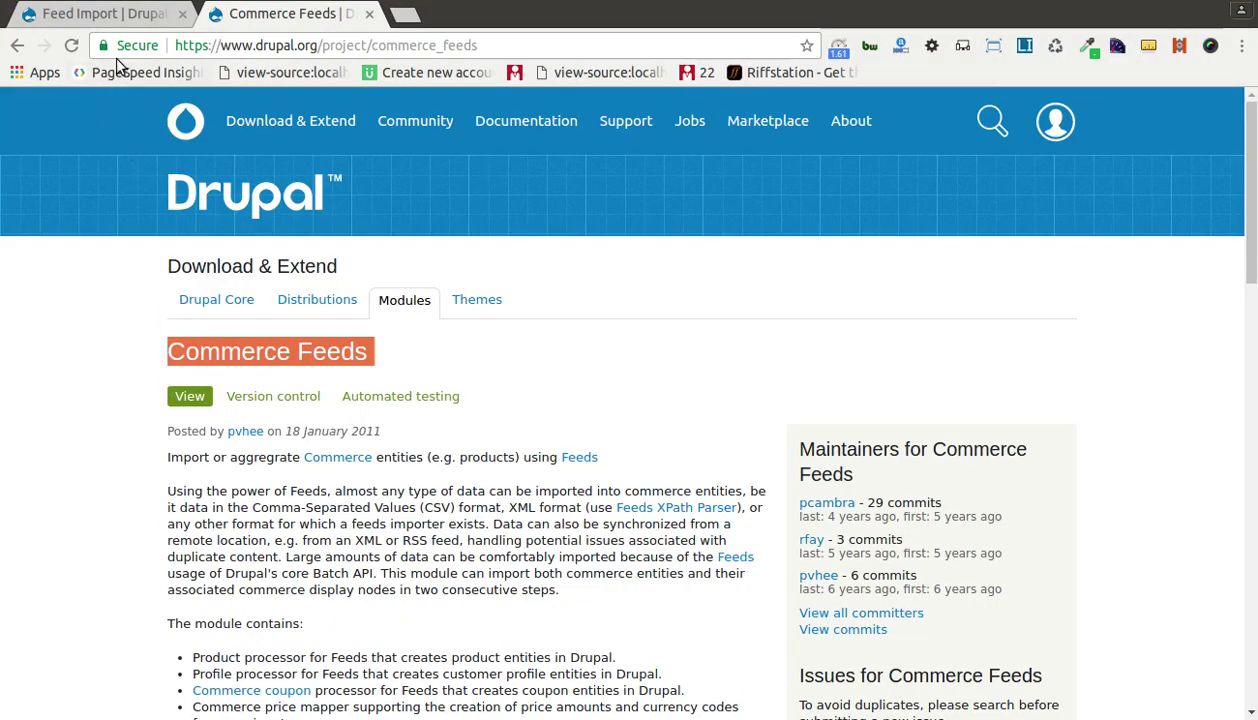
# - Copy the project name feed_import from the web address of the Feed Import module page
pyautogui.click(119, 18)
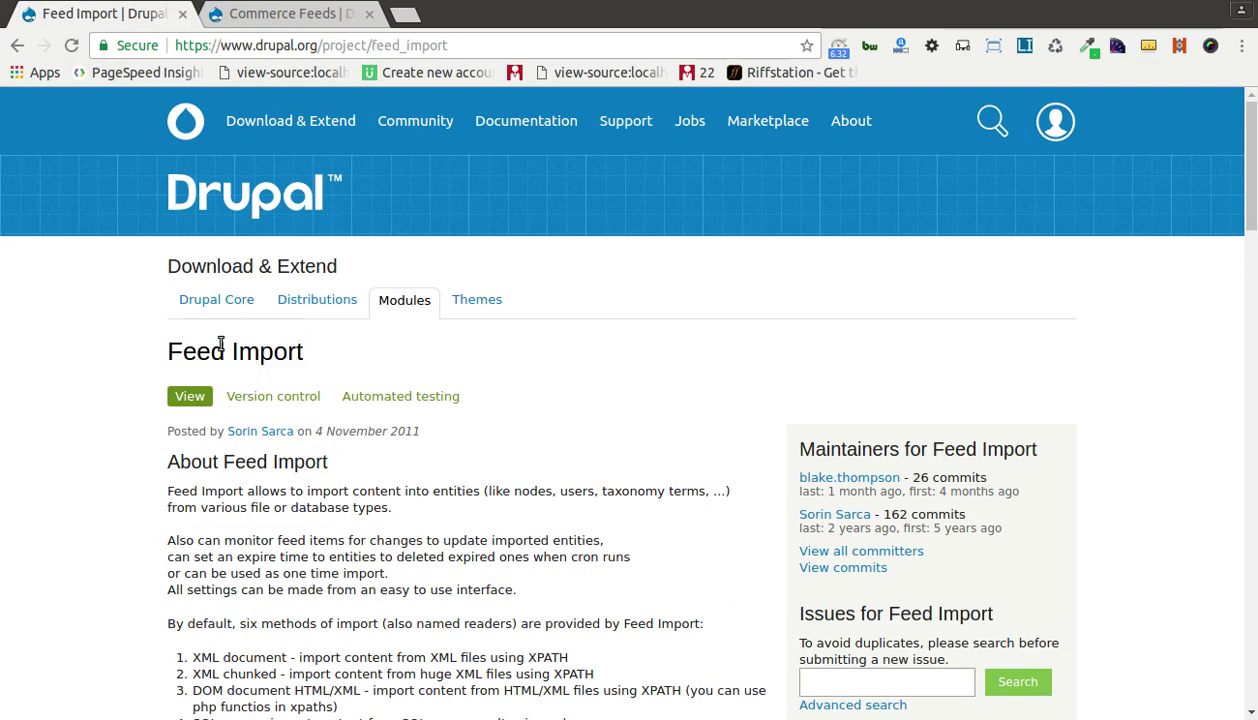
pyautogui.moveTo(375, 45); pyautogui.dragTo(447, 46)
pyautogui.click(452, 48)
pyautogui.hotkey('shift', 'Left')
pyautogui.hotkey('shift', 'Left')
pyautogui.hotkey('shift', 'Left')
pyautogui.hotkey('shift', 'Left')
pyautogui.hotkey('shift', 'Left')
pyautogui.hotkey('shift', 'Left')
pyautogui.hotkey('shift', 'Left')
pyautogui.hotkey('shift', 'Left')
pyautogui.hotkey('shift', 'Left')
pyautogui.hotkey('shift', 'Left')
pyautogui.hotkey('shift', 'Left')
pyautogui.hotkey('ctrl', 'c')
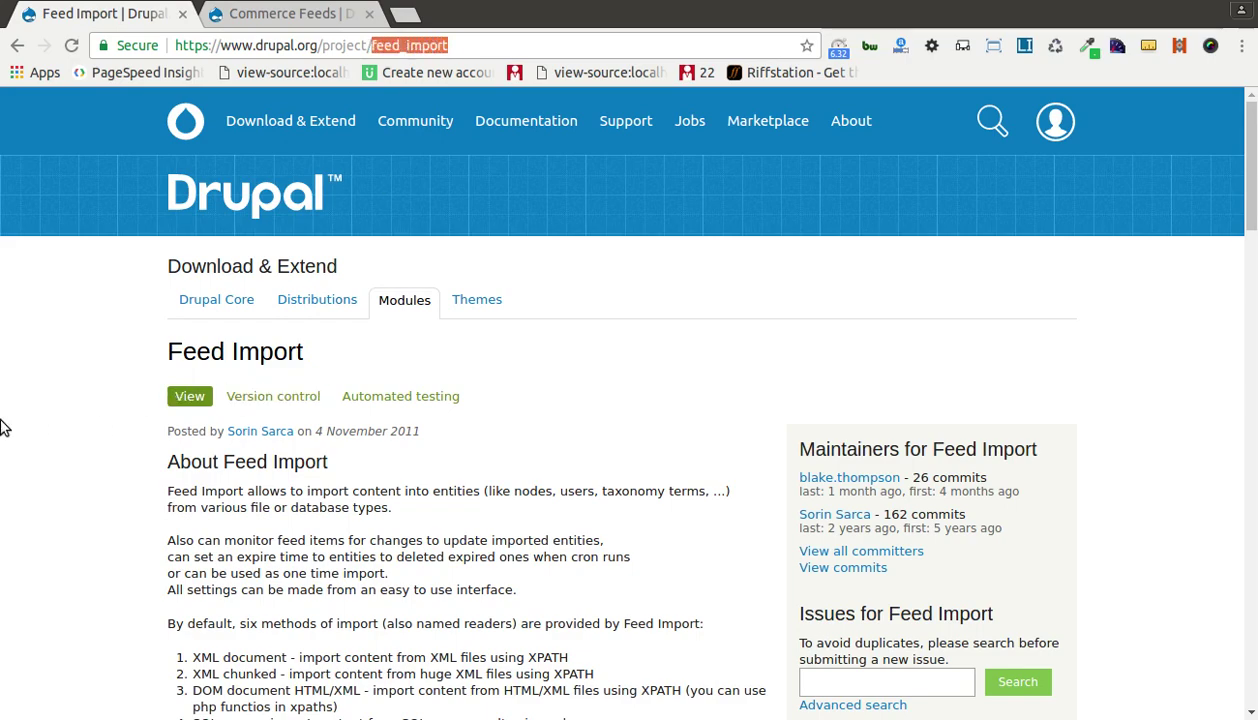
# - Switch to the terminal and enter the command drush dl feed_import without running it
pyautogui.hotkey('alt', 'Tab')
pyautogui.write('drush ')
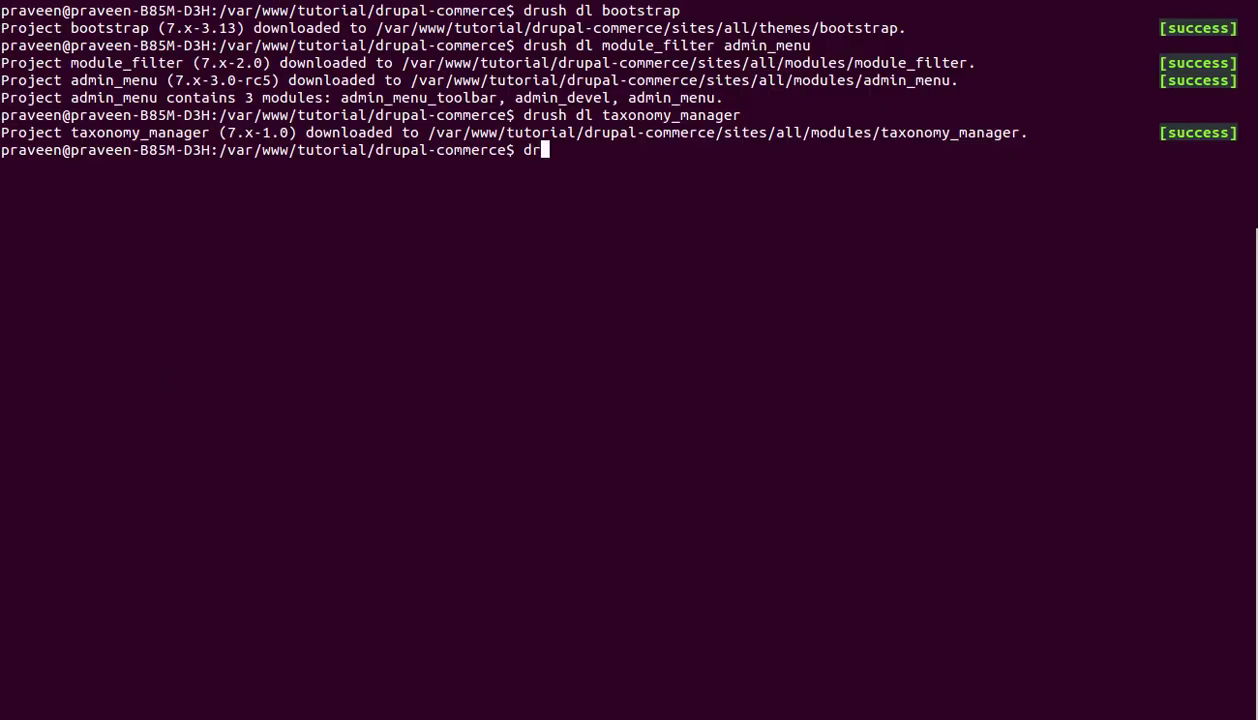
pyautogui.write('dl')
pyautogui.hotkey('ctrl', 'shift', 'v')
# - Get the project name commerce_feeds from the Commerce Feeds page's web address, append it to the drush dl command and run the download
pyautogui.hotkey('alt', 'Tab')
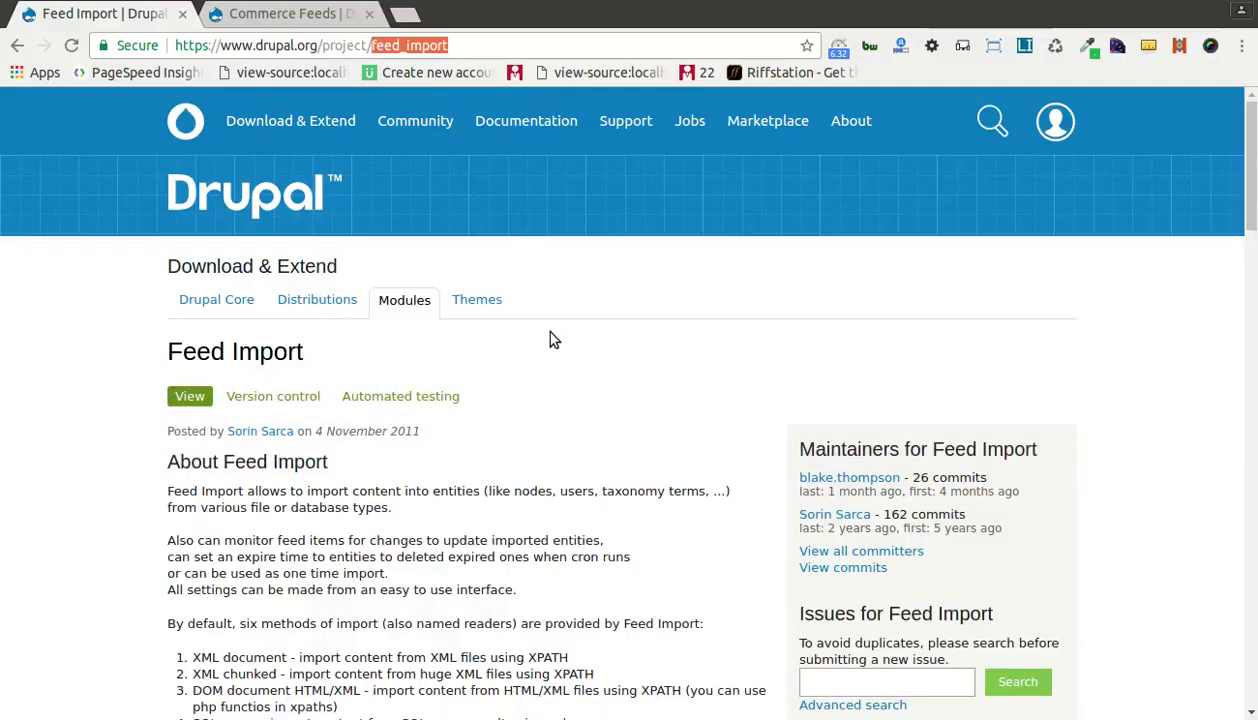
pyautogui.click(310, 14)
pyautogui.doubleClick(374, 47)
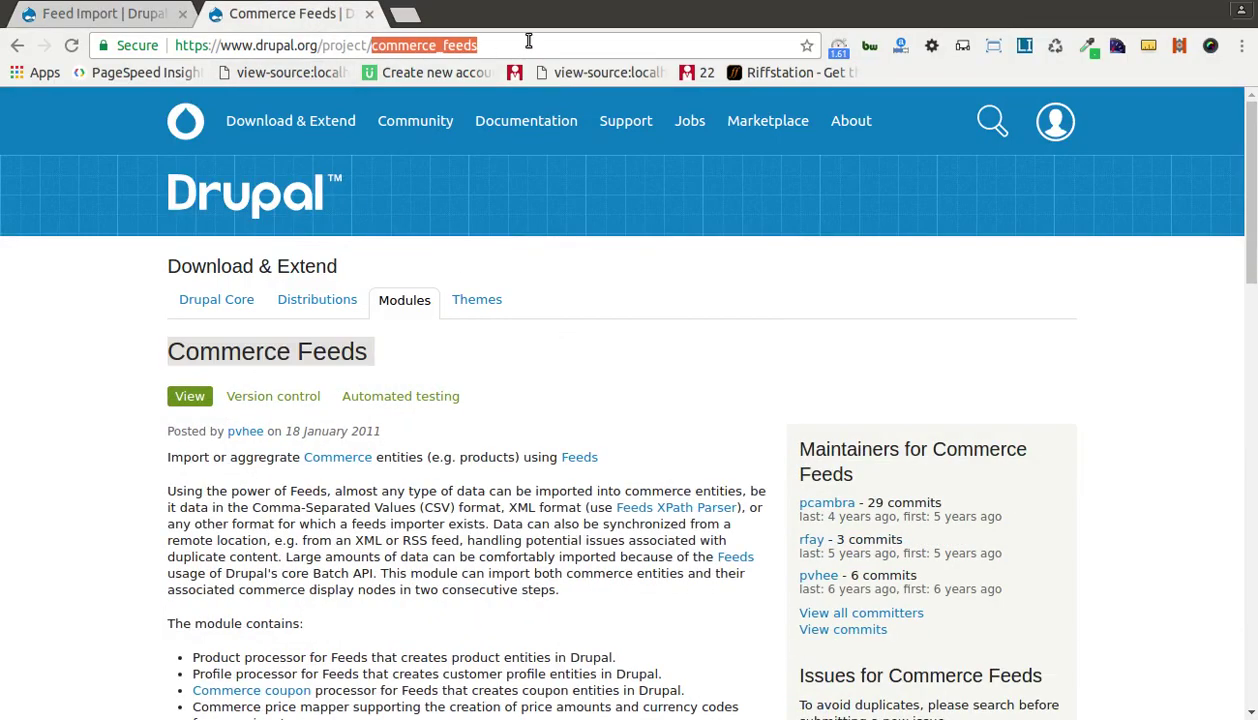
pyautogui.hotkey('alt', 'Tab')
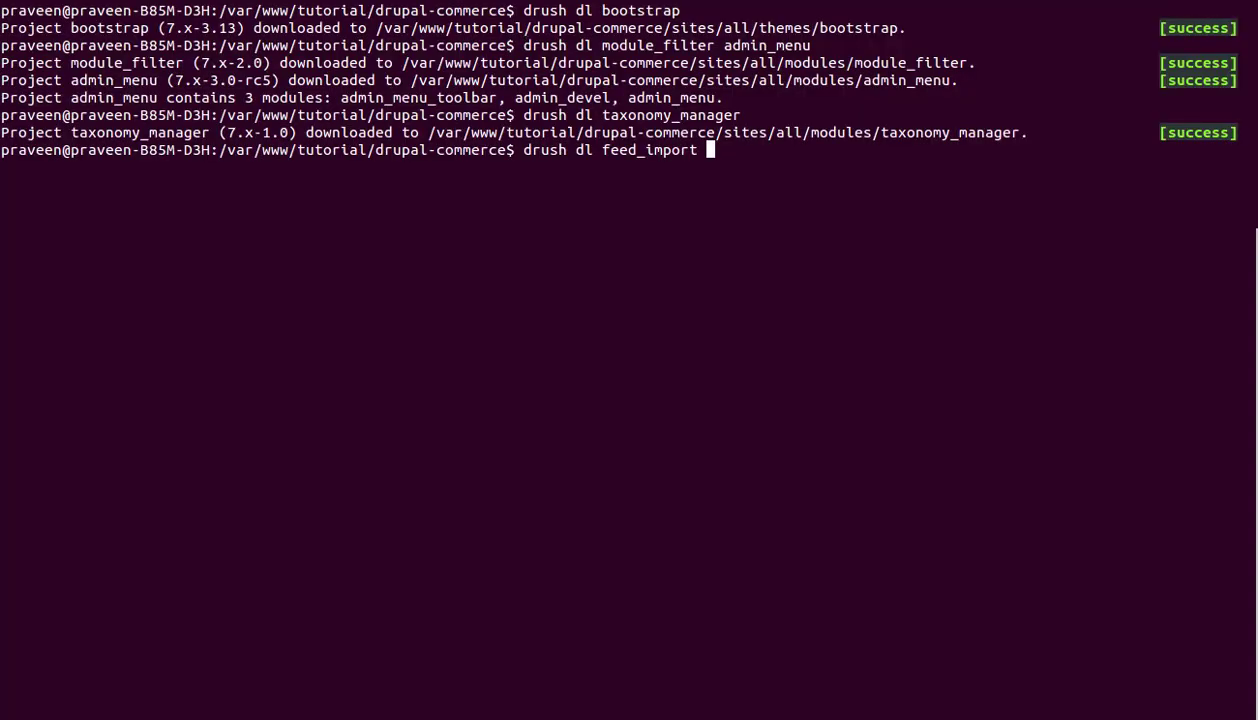
pyautogui.write('commerce_feeds')
pyautogui.press('Return')
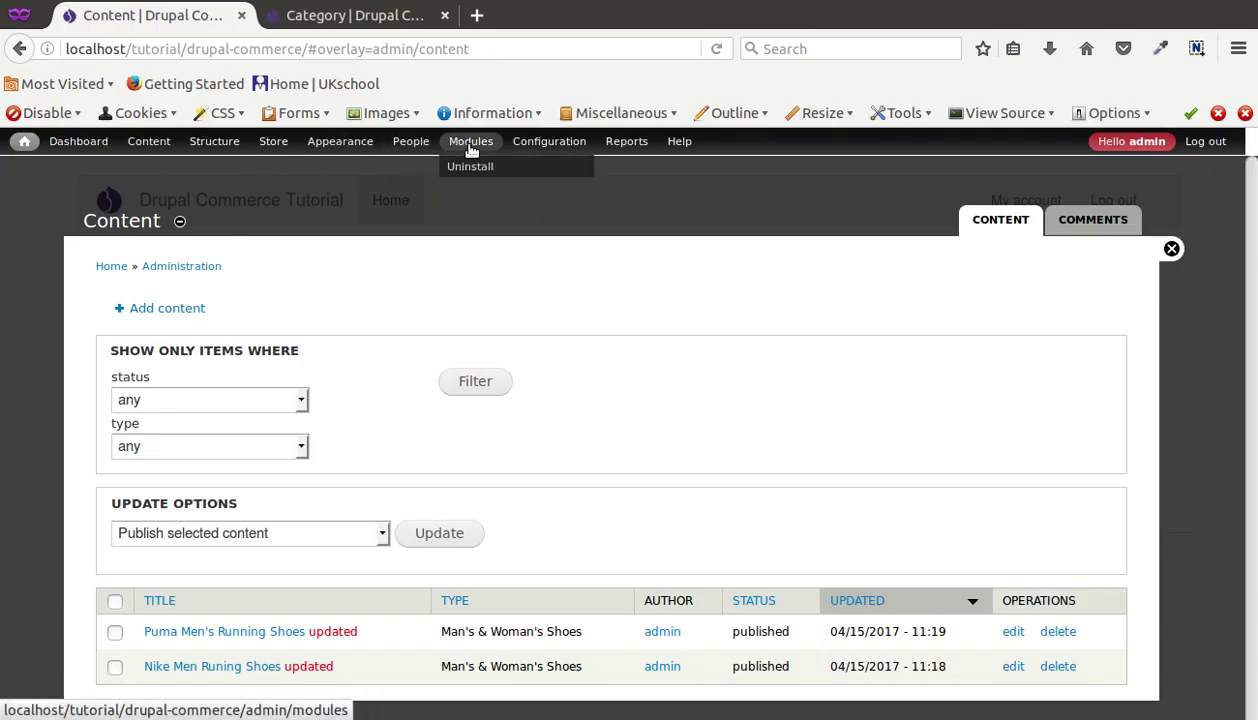
# - Open the local site's module list and show the modules in the Feeds group
pyautogui.click(470, 145)
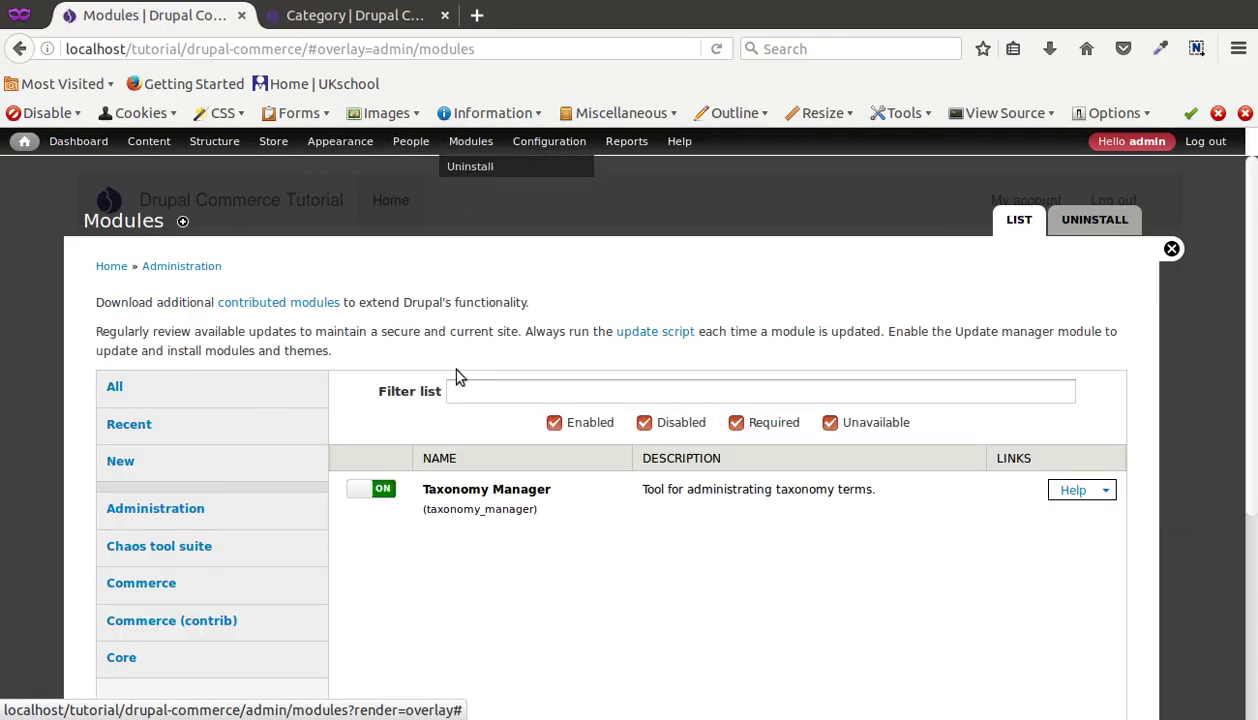
pyautogui.scroll(-3, 270, 400)
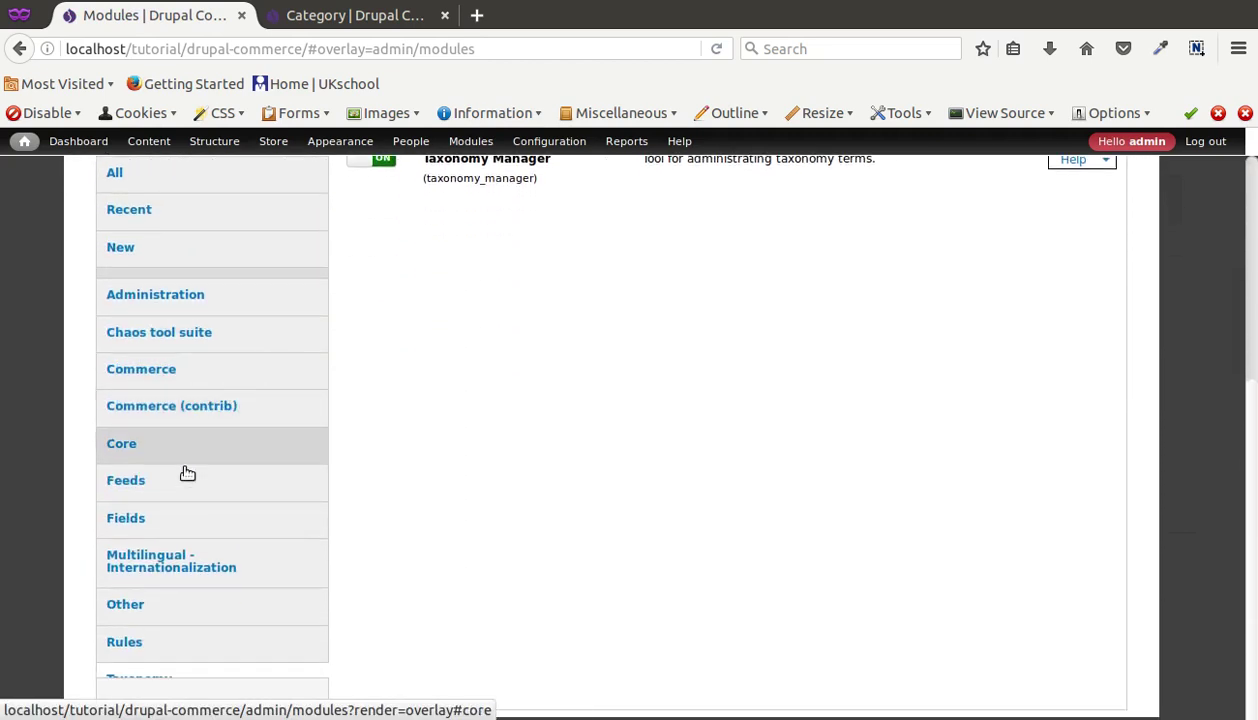
pyautogui.click(202, 517)
pyautogui.scroll(1, 202, 516)
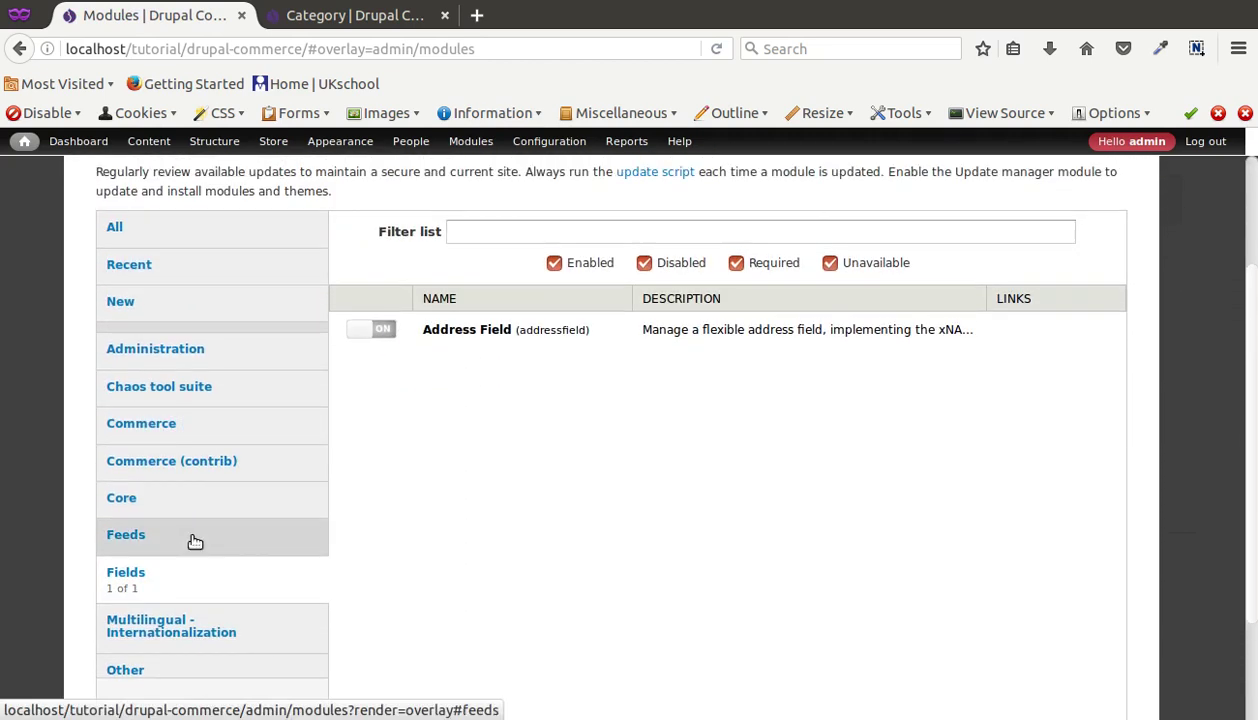
pyautogui.click(186, 535)
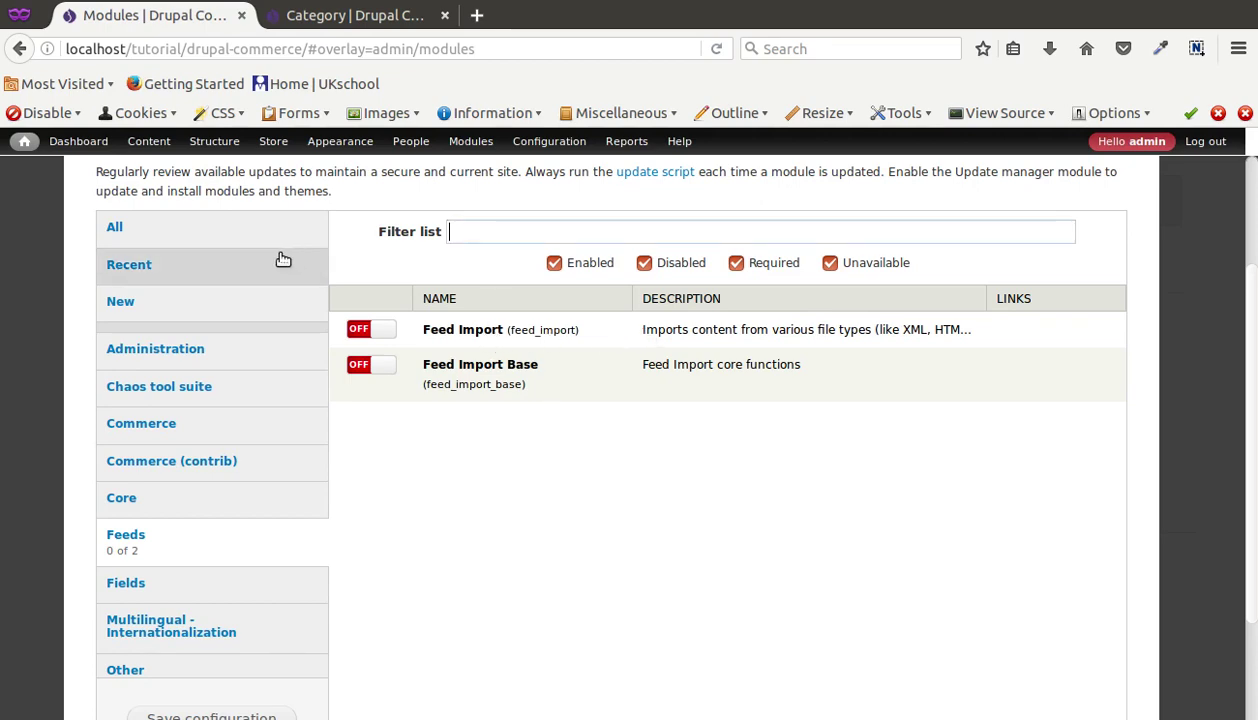
# - Filter the full module list by "feed" and check the requirements of the Commerce Feeds module
pyautogui.scroll(2, 283, 290)
pyautogui.click(288, 340)
pyautogui.scroll(-2, 291, 347)
pyautogui.click(491, 233)
pyautogui.write('feed')
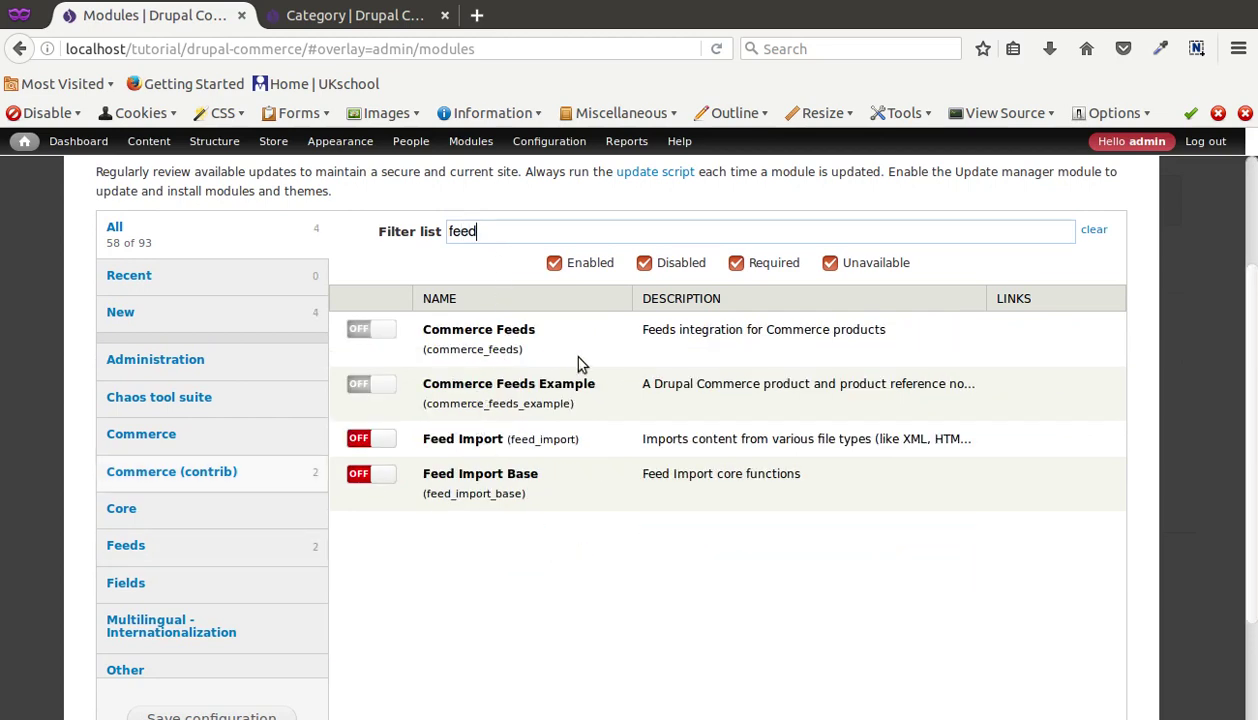
pyautogui.click(771, 341)
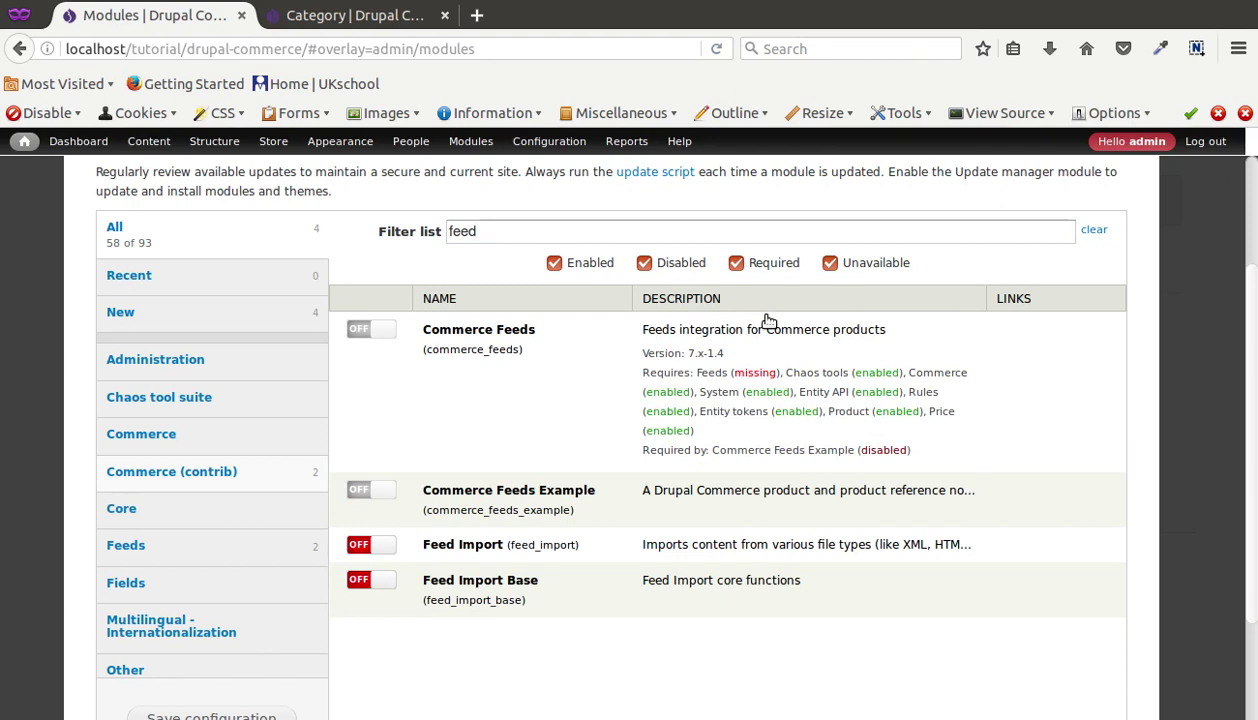
pyautogui.click(758, 331)
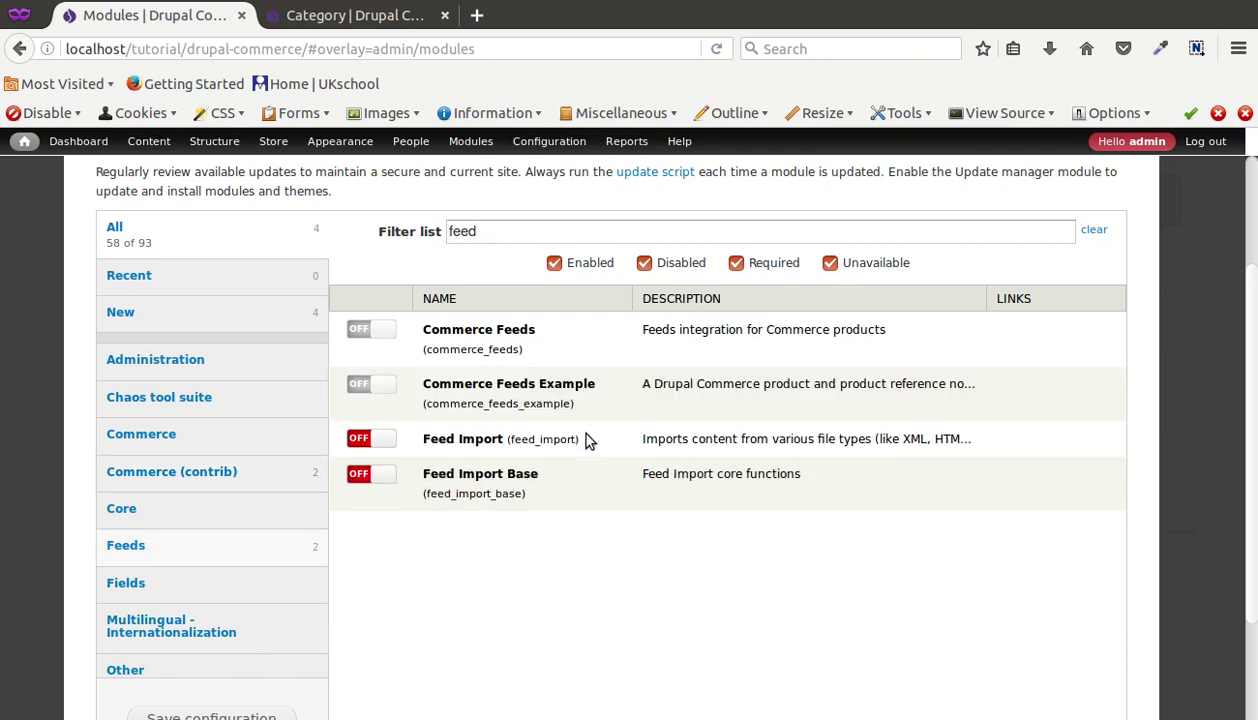
# - Check the requirement details of the Feed Import and Commerce Feeds modules in the filtered module list
pyautogui.click(667, 449)
pyautogui.click(667, 449)
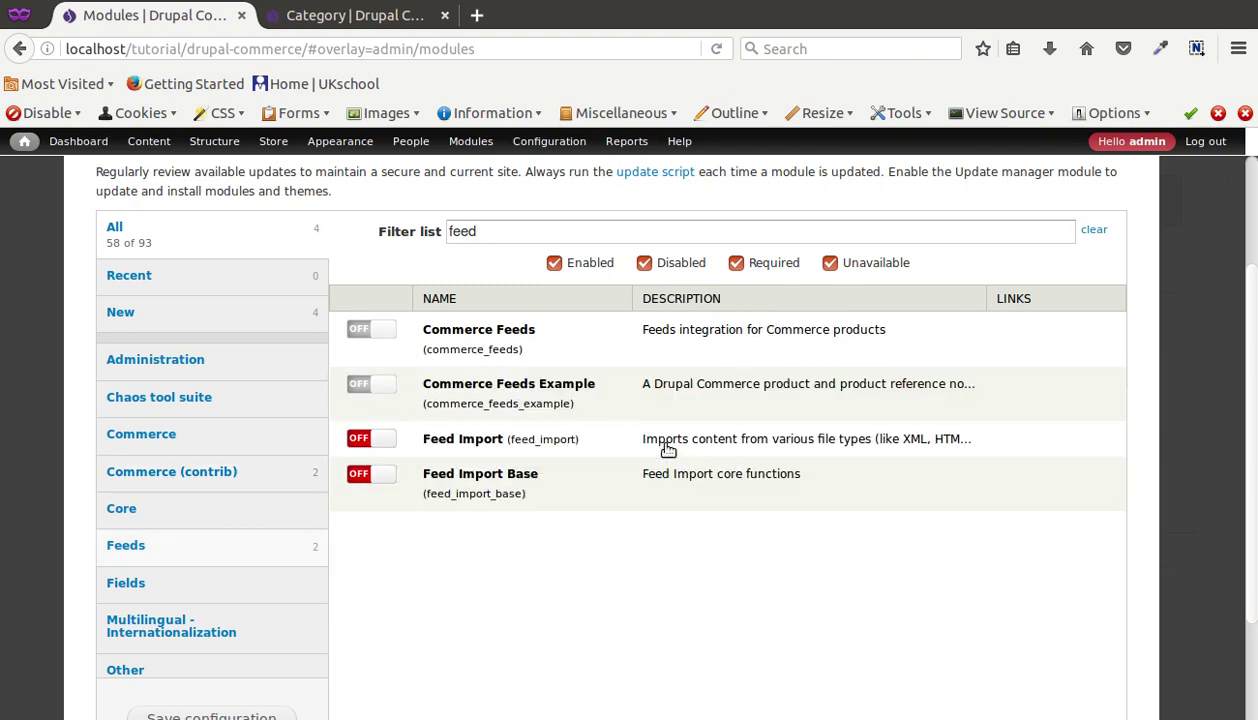
pyautogui.click(716, 329)
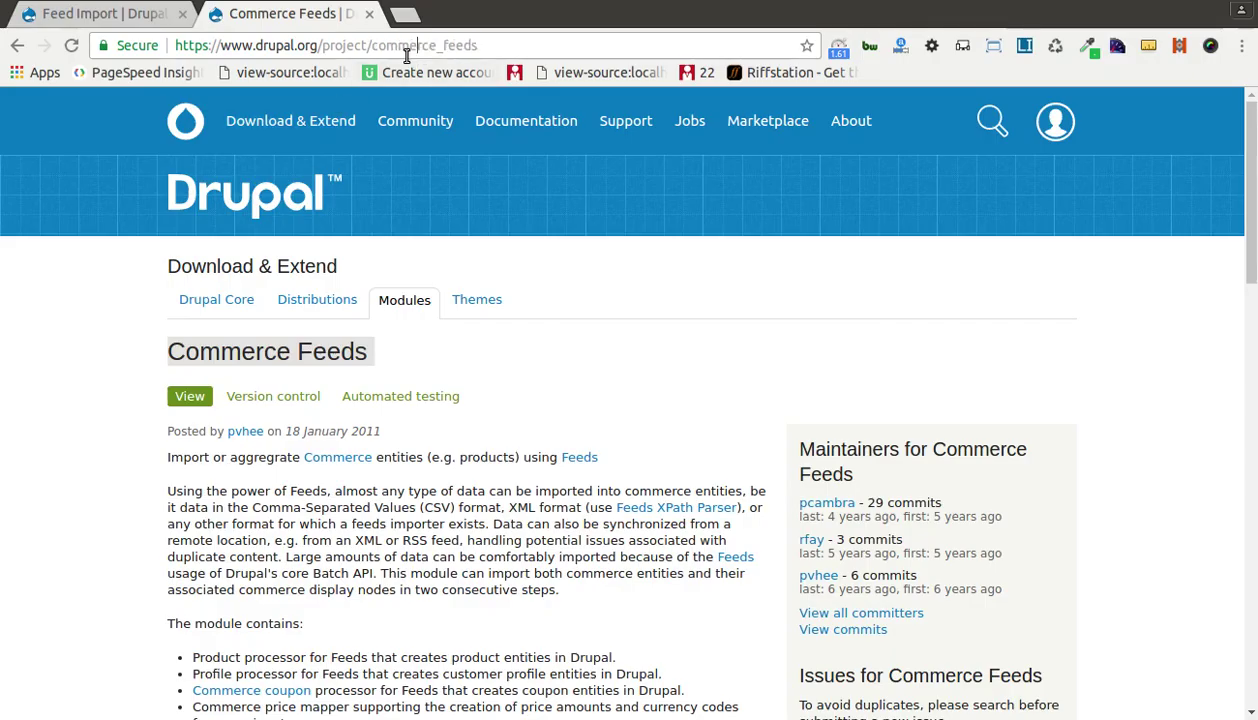
# - Shorten the project name in the Commerce Feeds page's web address to feeds and open the Feeds project page
pyautogui.moveTo(370, 50); pyautogui.dragTo(423, 50)
pyautogui.click(155, 16)
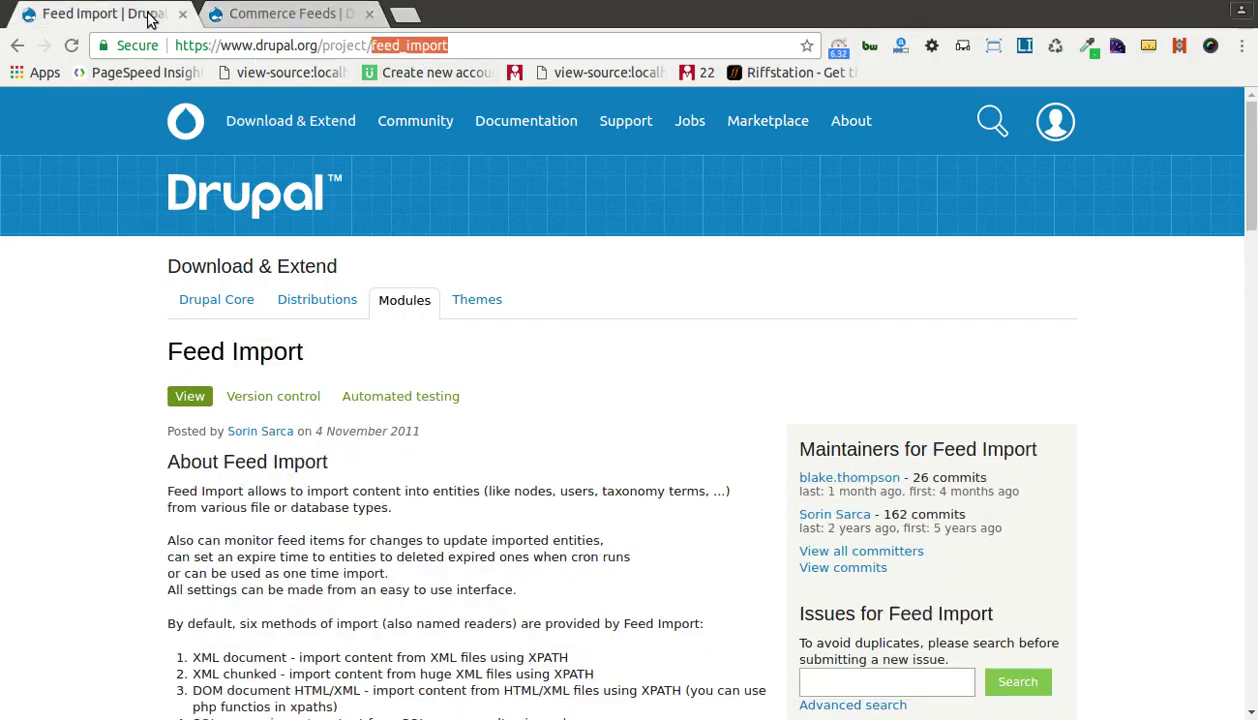
pyautogui.click(255, 14)
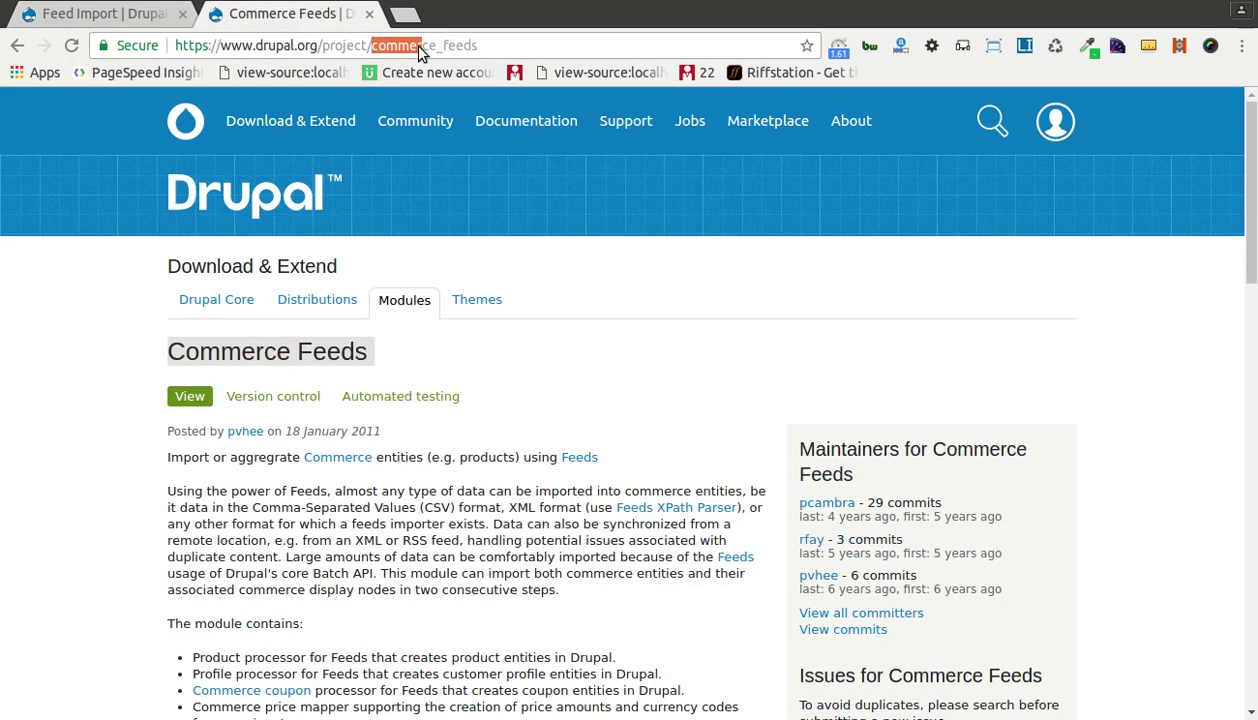
pyautogui.moveTo(423, 50); pyautogui.dragTo(437, 48)
pyautogui.press('BackSpace')
pyautogui.press('Return')
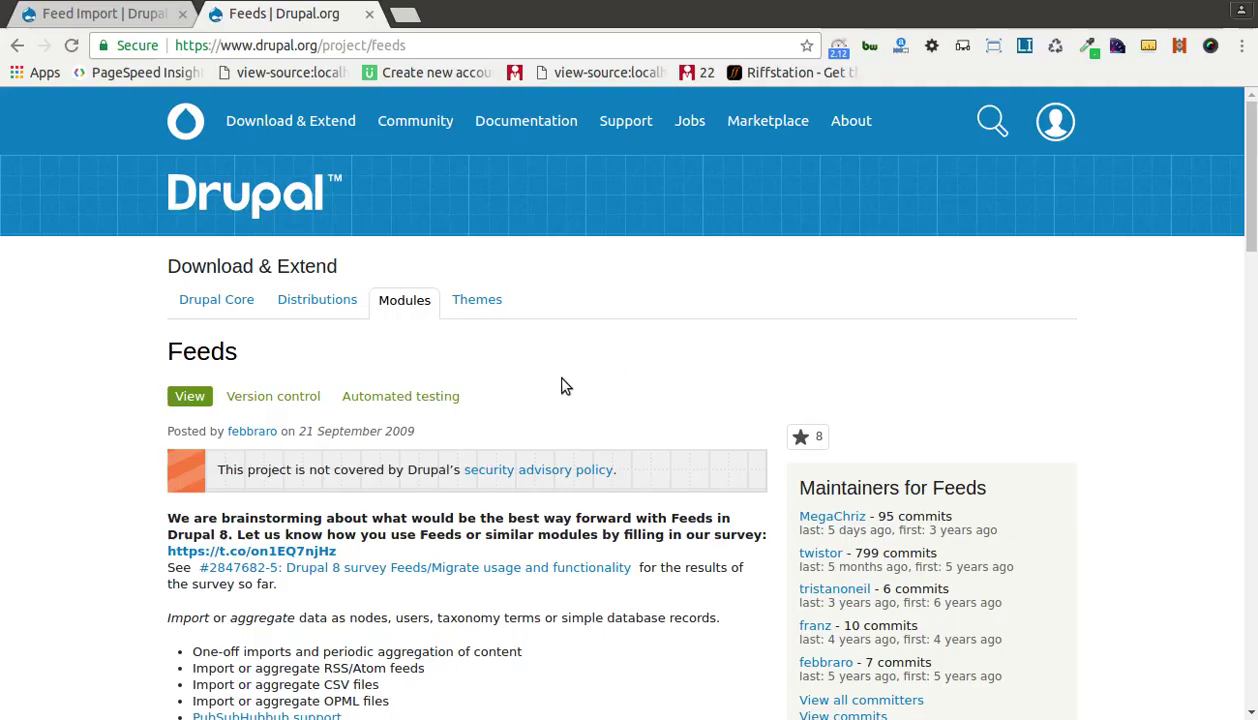
# - Copy the link address of the 7.x-2.0-beta3 tar.gz download on the Feeds project page
pyautogui.scroll(-10, 563, 385)
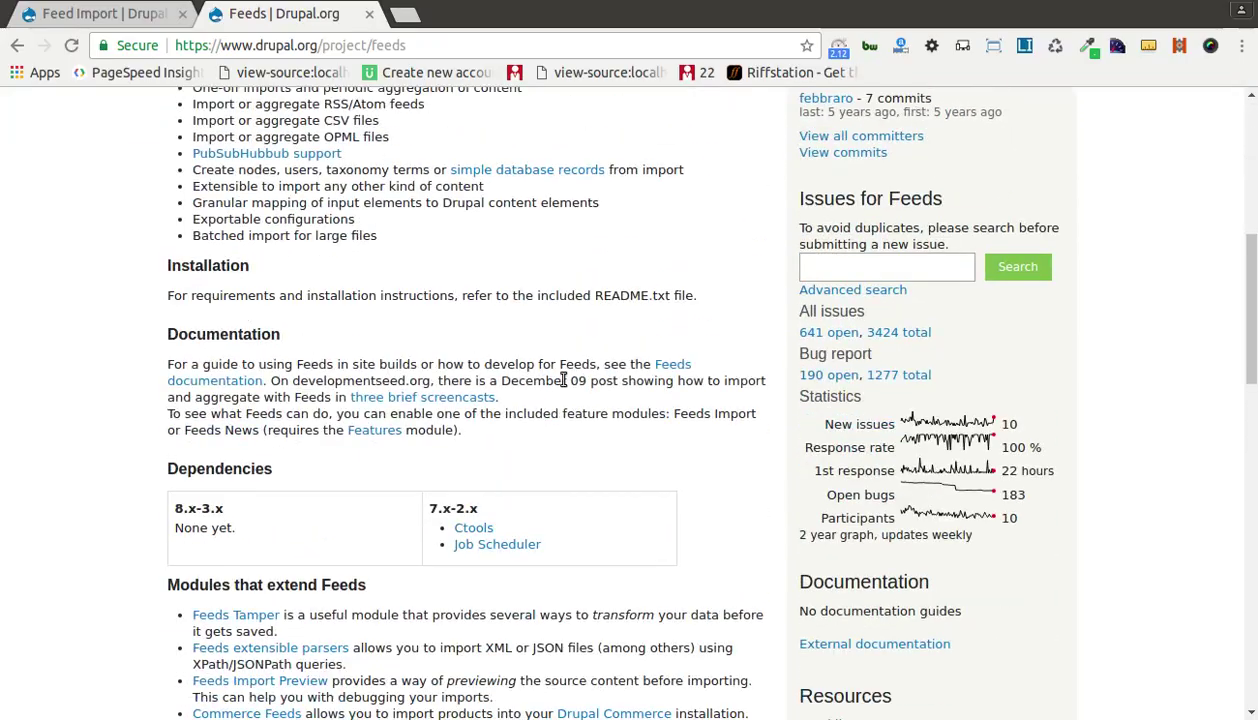
pyautogui.scroll(-8, 563, 380)
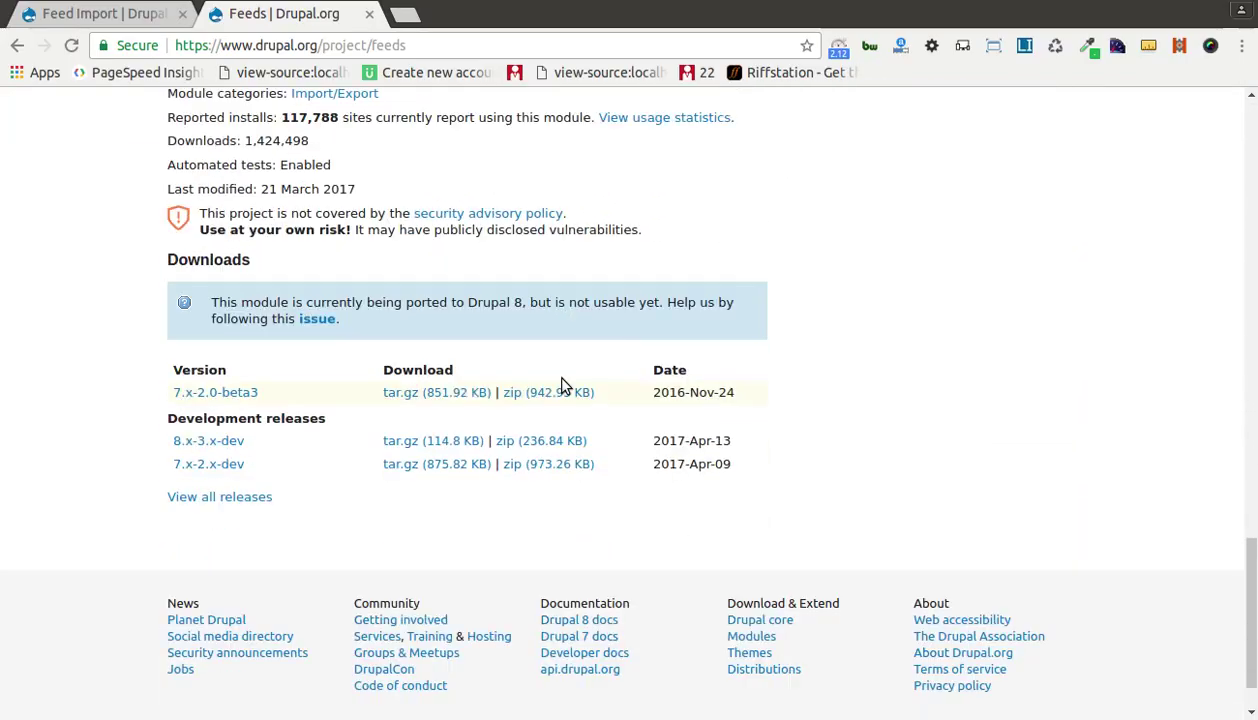
pyautogui.rightClick(463, 400)
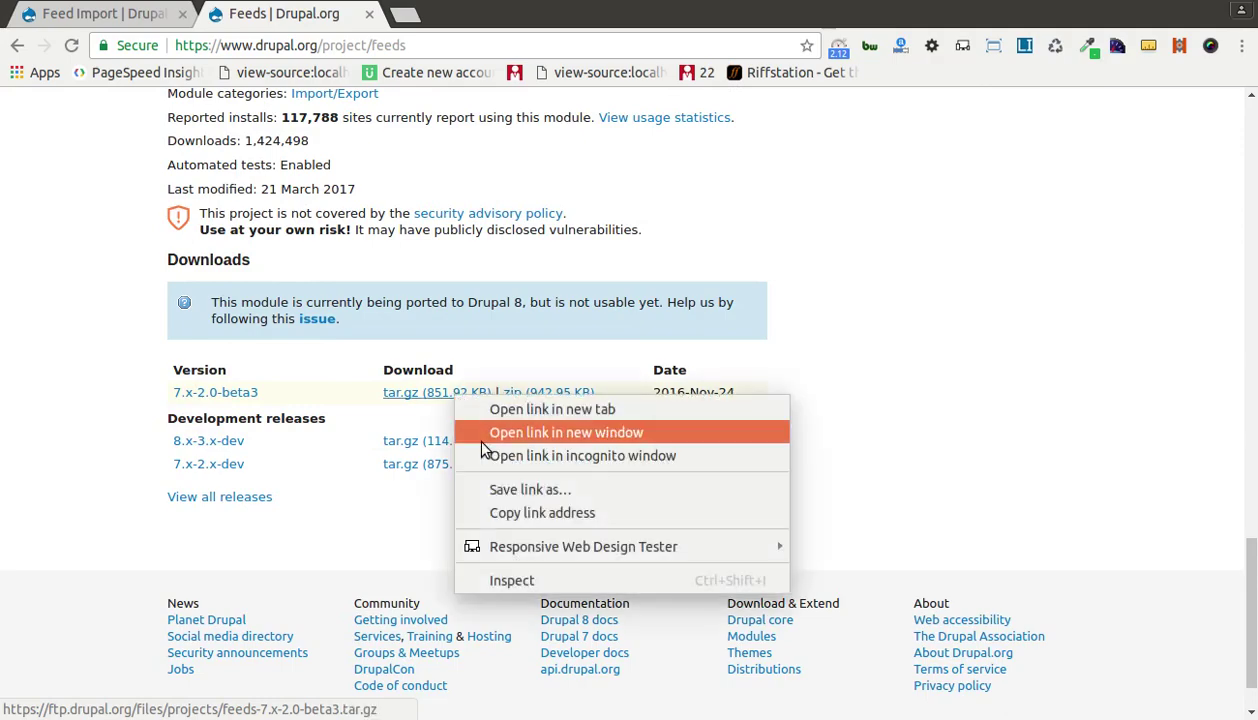
pyautogui.click(557, 517)
pyautogui.scroll(3, 365, 197)
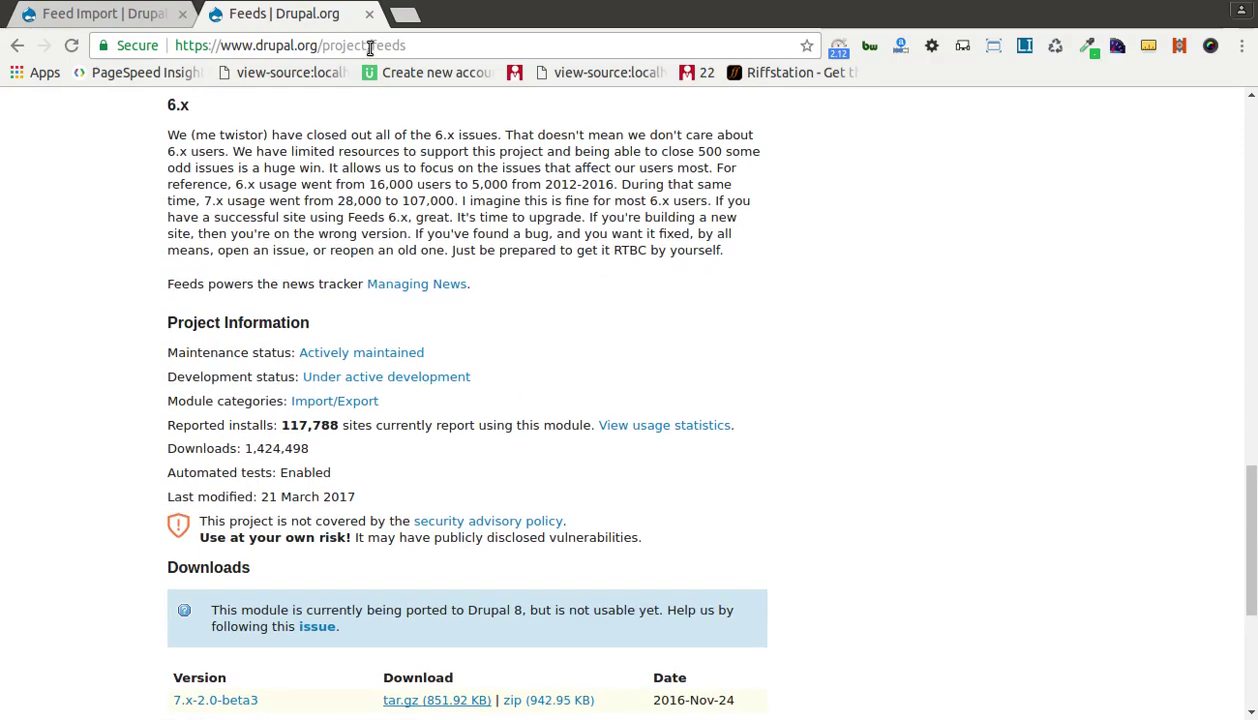
# - Get the project name feeds from the page's web address and run drush dl feeds in the terminal
pyautogui.moveTo(368, 48); pyautogui.dragTo(450, 48)
pyautogui.scroll(3, 534, 239)
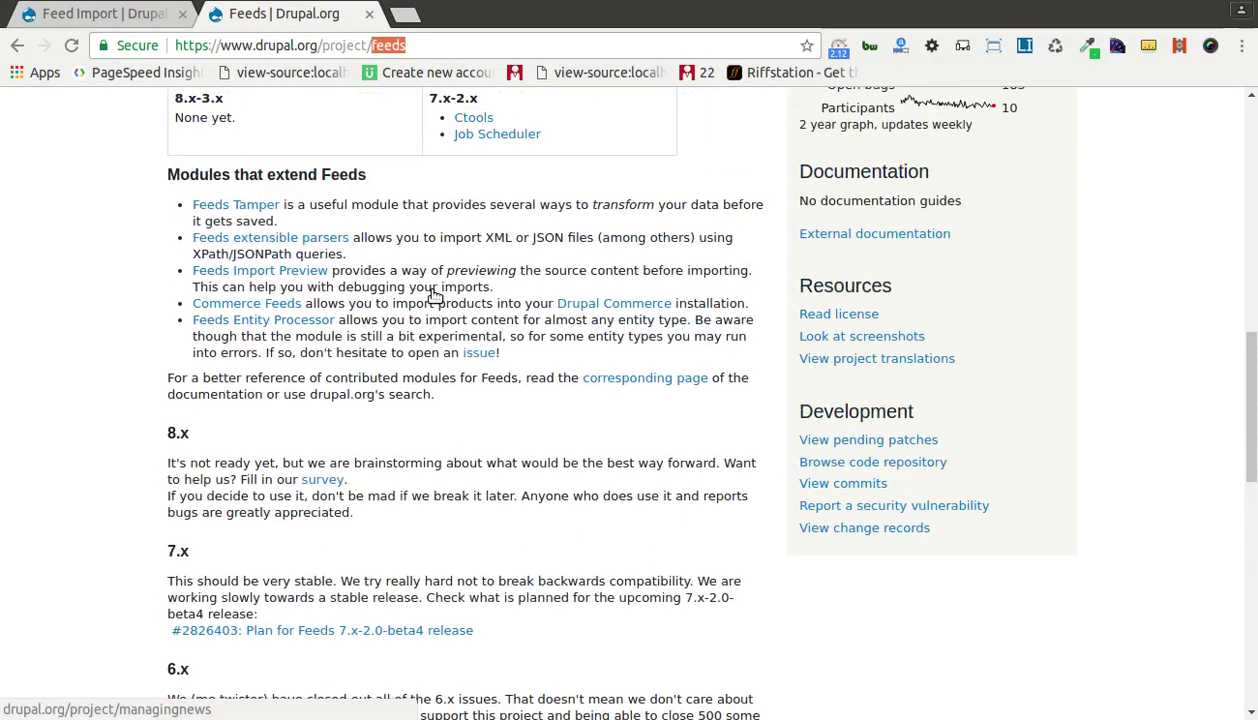
pyautogui.hotkey('alt', 'Tab')
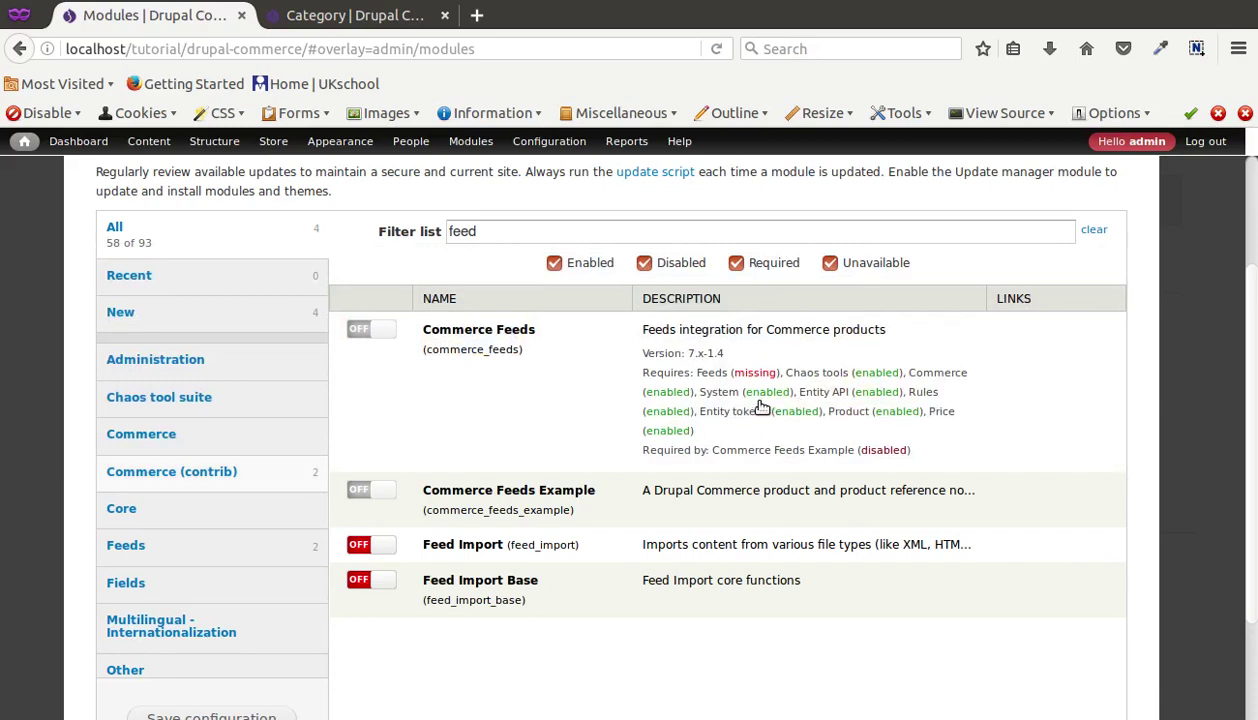
pyautogui.hotkey('alt', 'Tab')
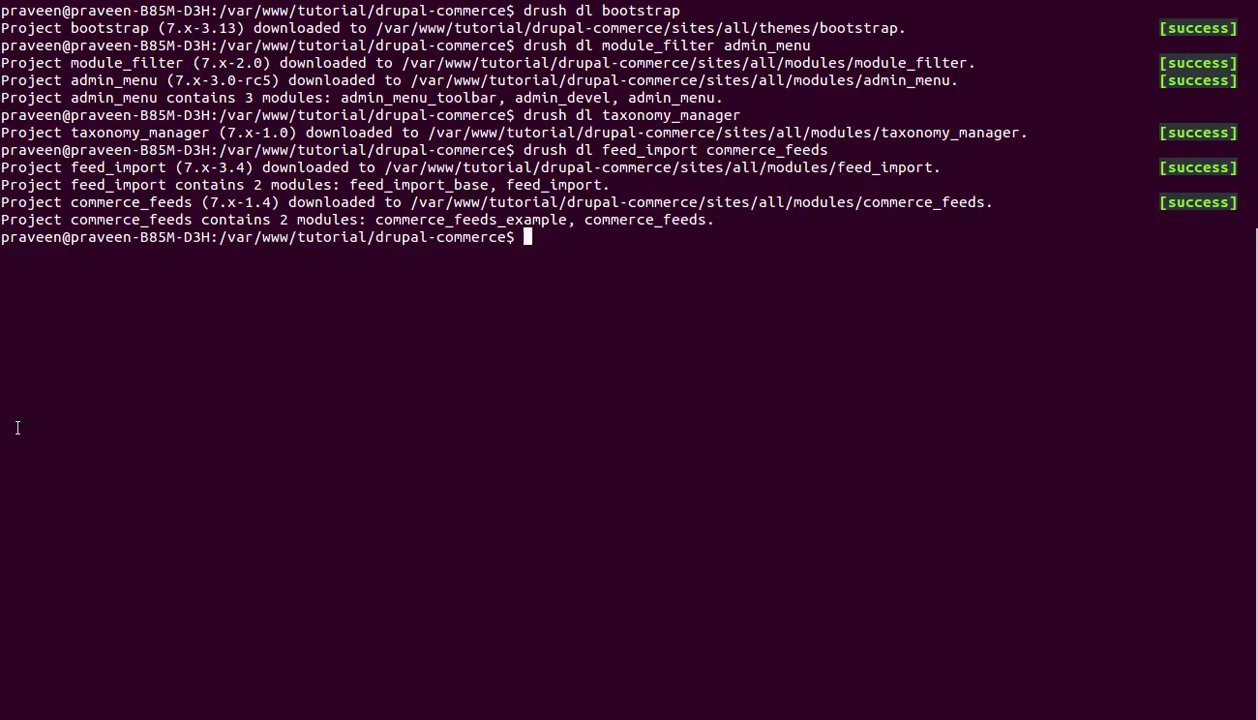
pyautogui.write('drush dl feeds')
pyautogui.press('Return')
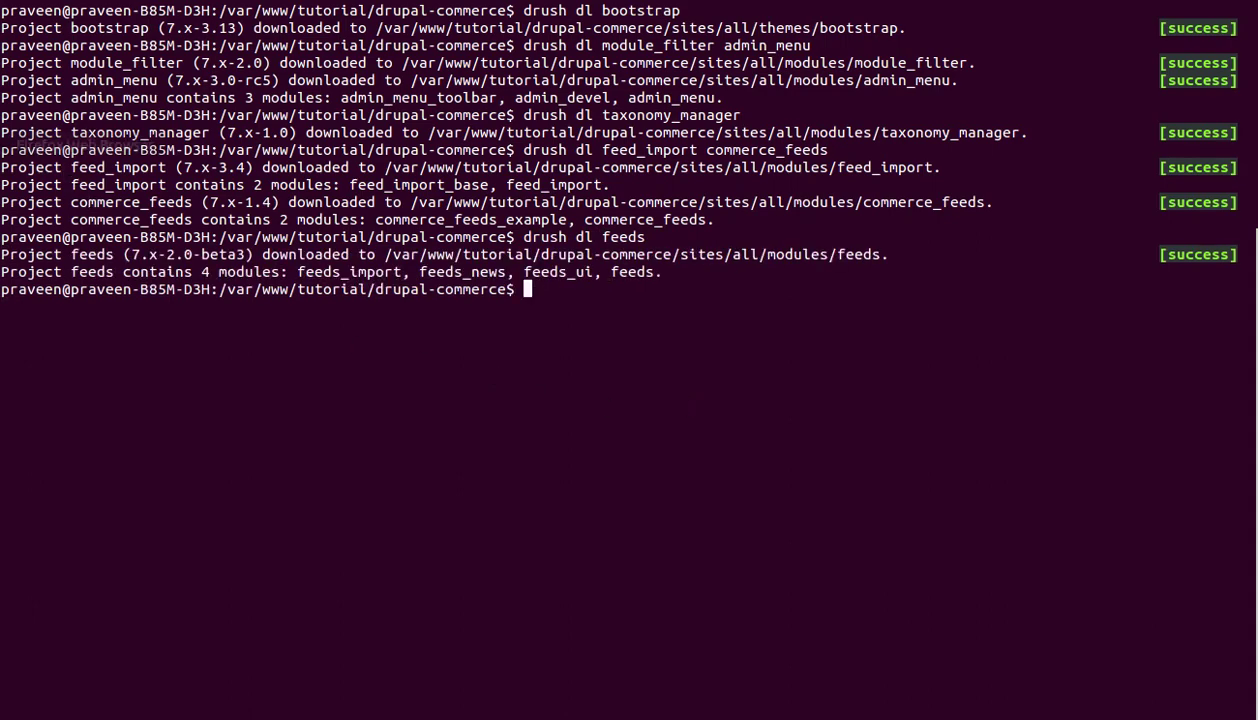
# - Switch to Firefox, reload the local site's module list and filter it by "feed"
pyautogui.hotkey('alt', 'Tab')
pyautogui.click(465, 150)
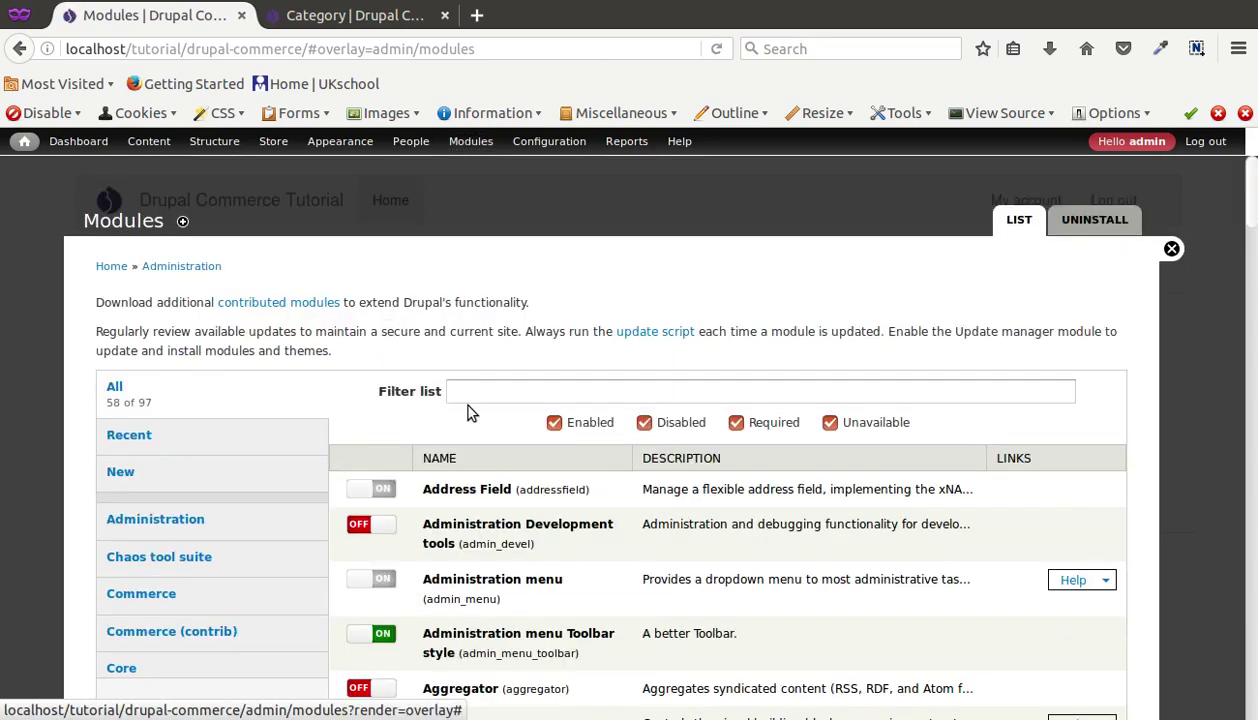
pyautogui.click(466, 394)
pyautogui.write('fe')
pyautogui.scroll(-4, 525, 408)
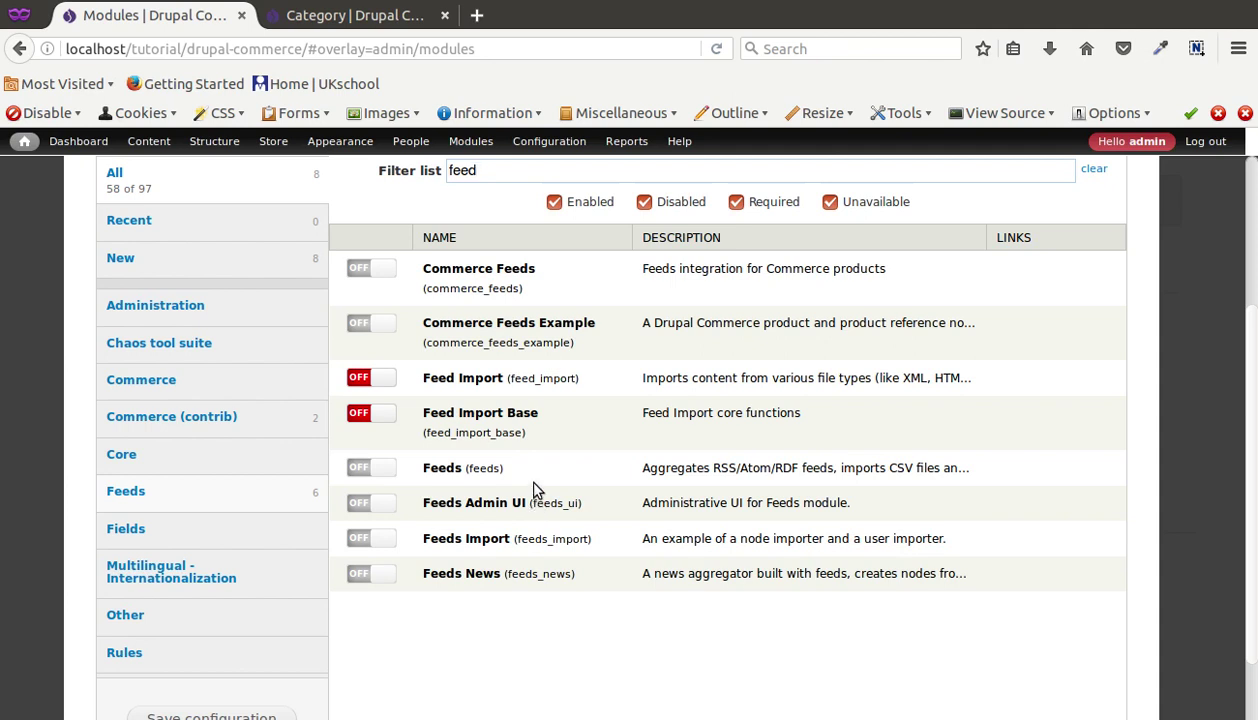
# - Check the requirement details of the Feeds and Feeds Admin UI modules
pyautogui.click(699, 467)
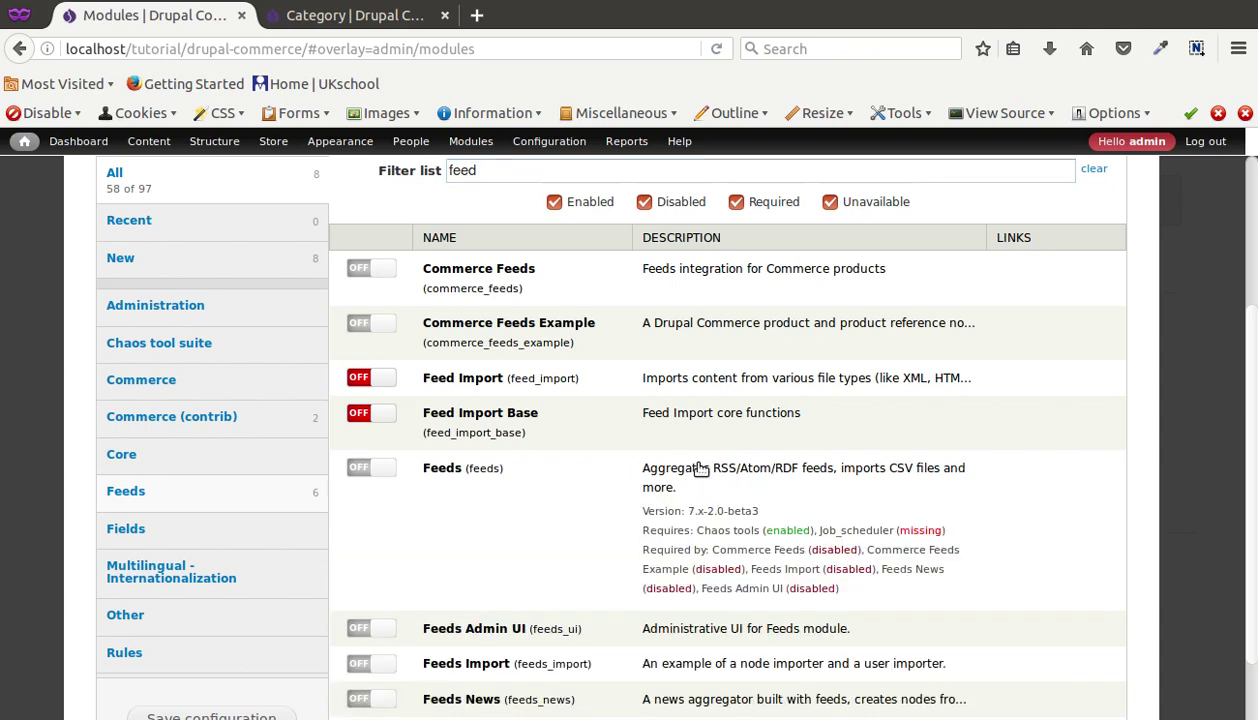
pyautogui.click(699, 467)
pyautogui.click(688, 516)
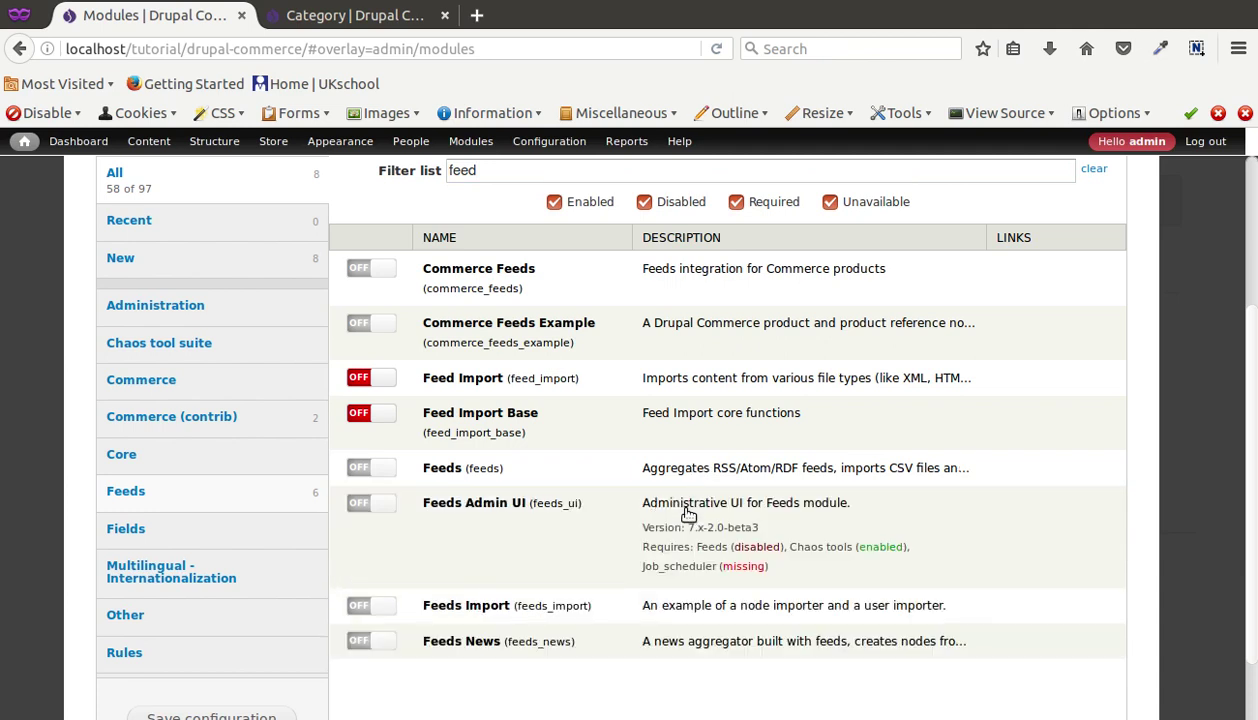
# - Open the Job Scheduler dependency from the Feeds project page in a new tab and copy job_scheduler from its web address
pyautogui.hotkey('alt', 'Tab')
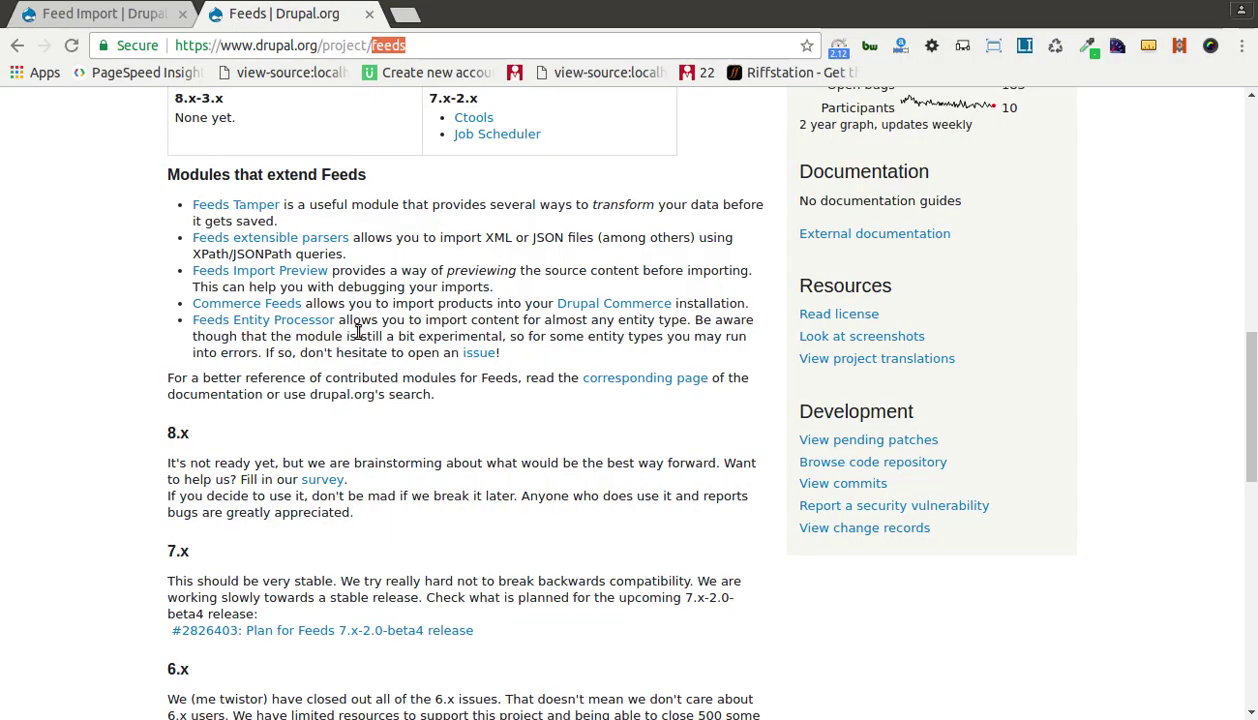
pyautogui.scroll(5, 358, 331)
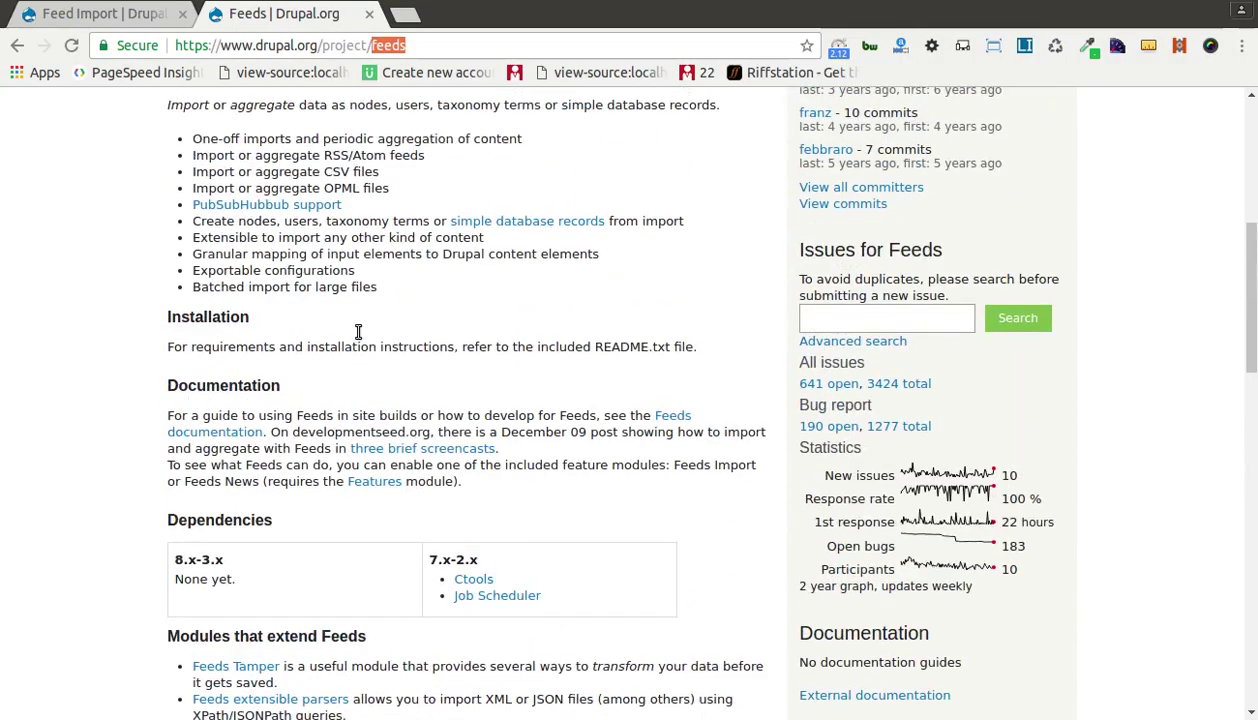
pyautogui.scroll(2, 358, 331)
pyautogui.scroll(-1, 320, 430)
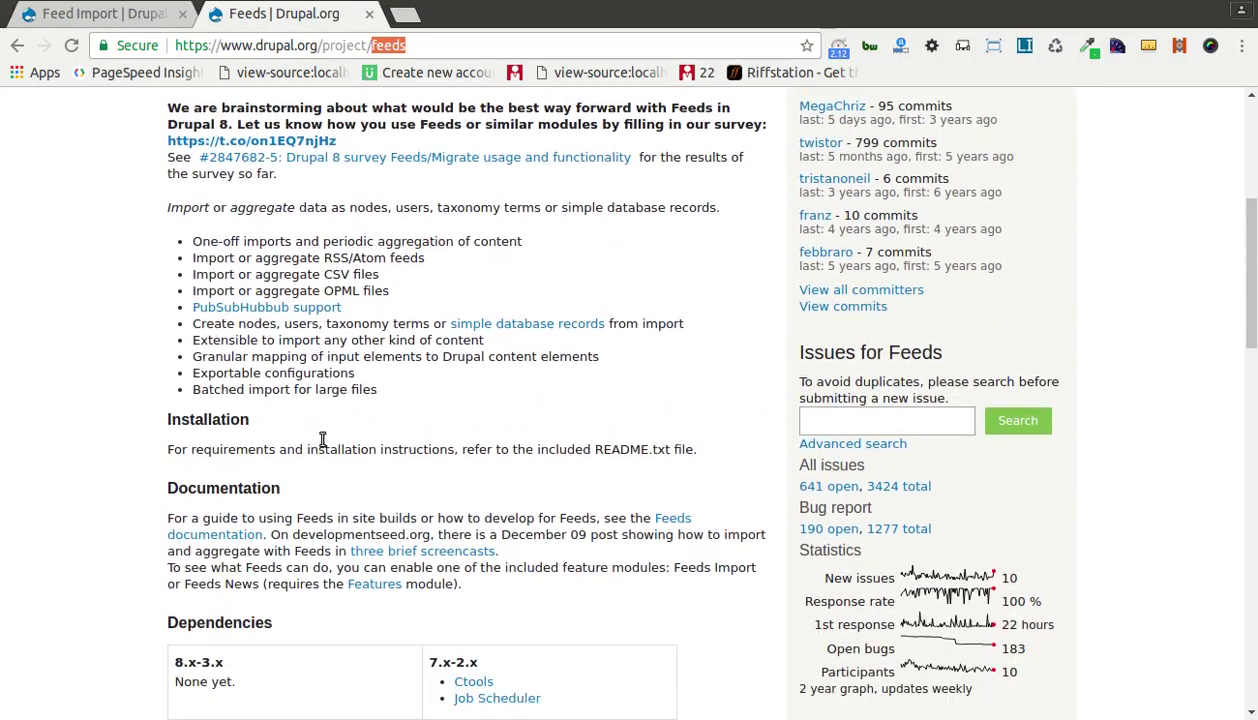
pyautogui.scroll(-1, 298, 466)
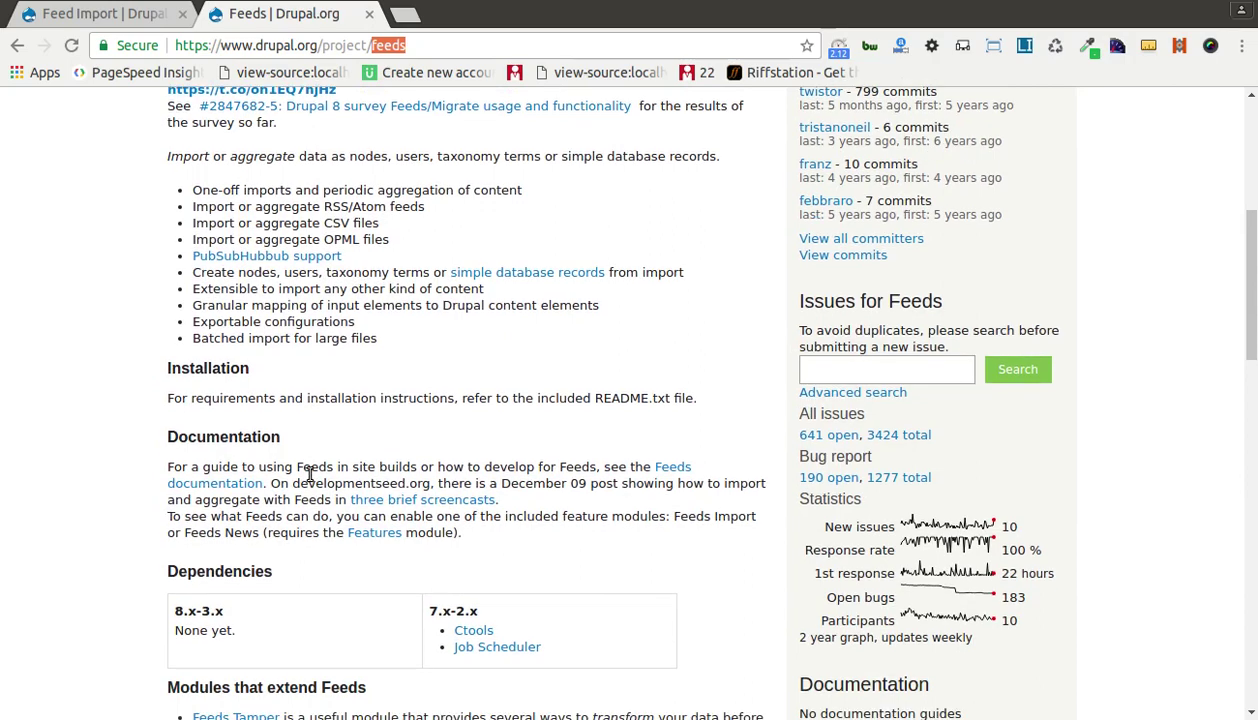
pyautogui.scroll(4, 310, 476)
pyautogui.scroll(-5, 460, 510)
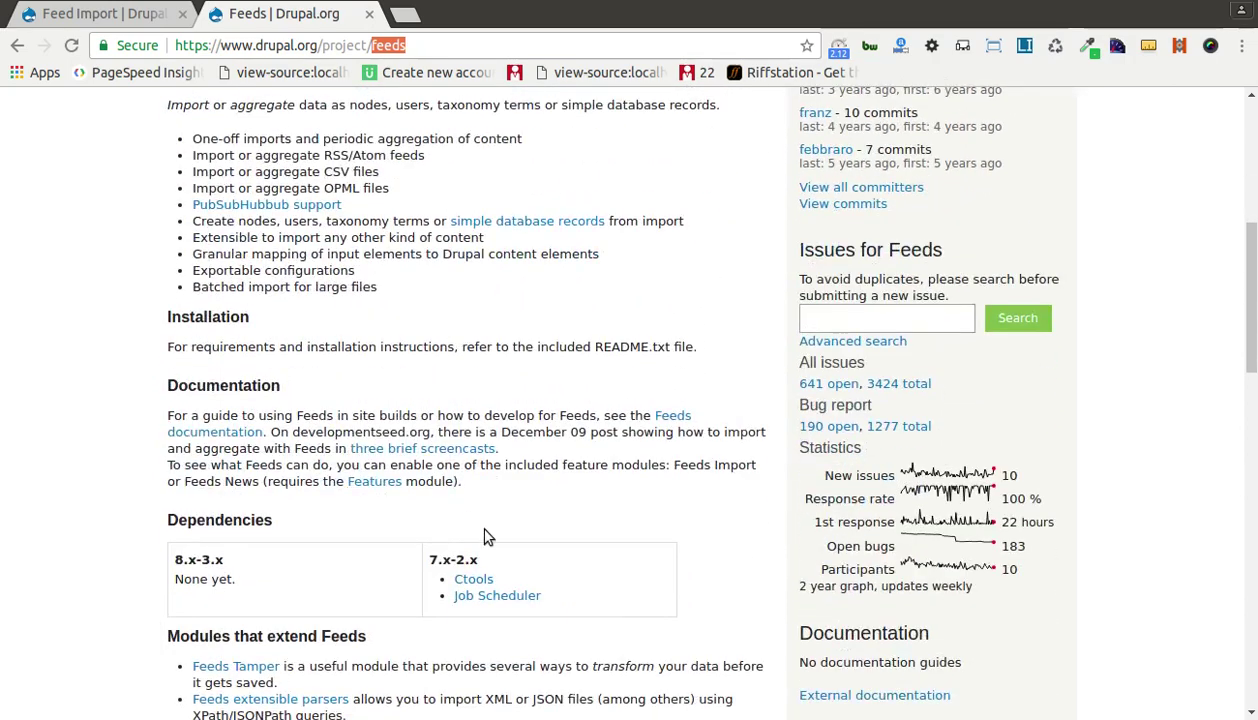
pyautogui.middleClick(497, 595)
pyautogui.click(430, 15)
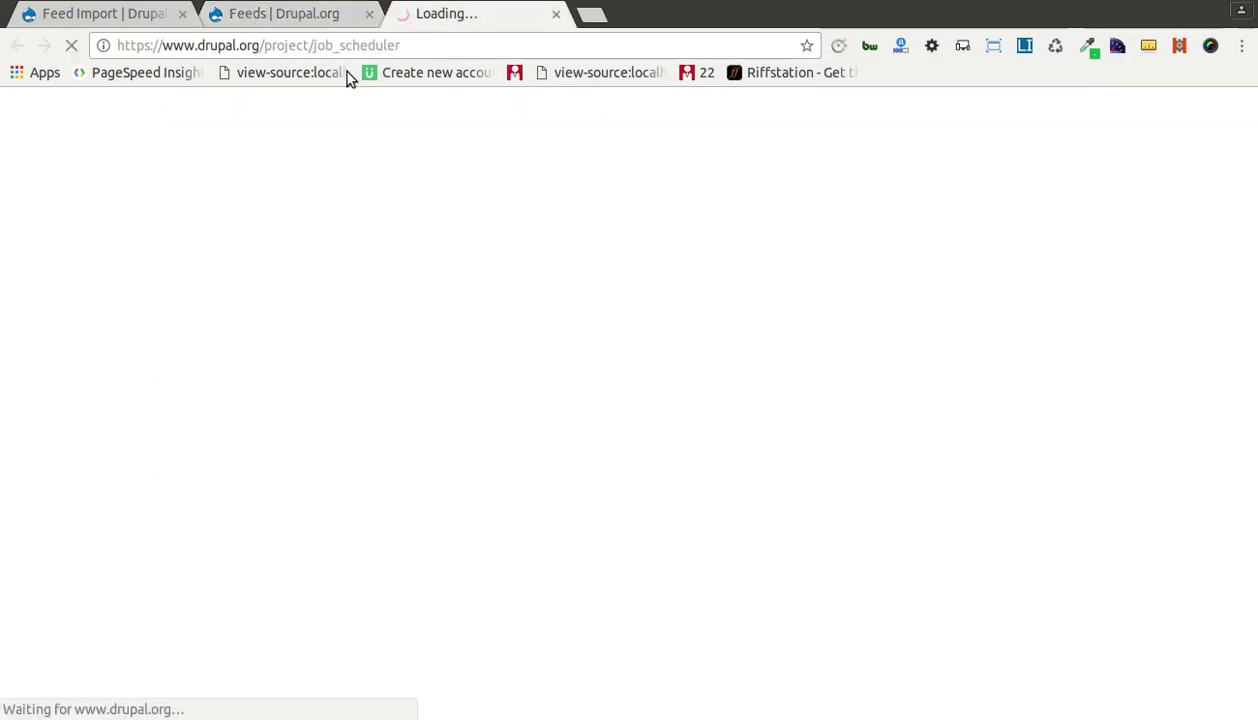
pyautogui.moveTo(364, 45); pyautogui.dragTo(477, 48)
pyautogui.hotkey('ctrl', 'c')
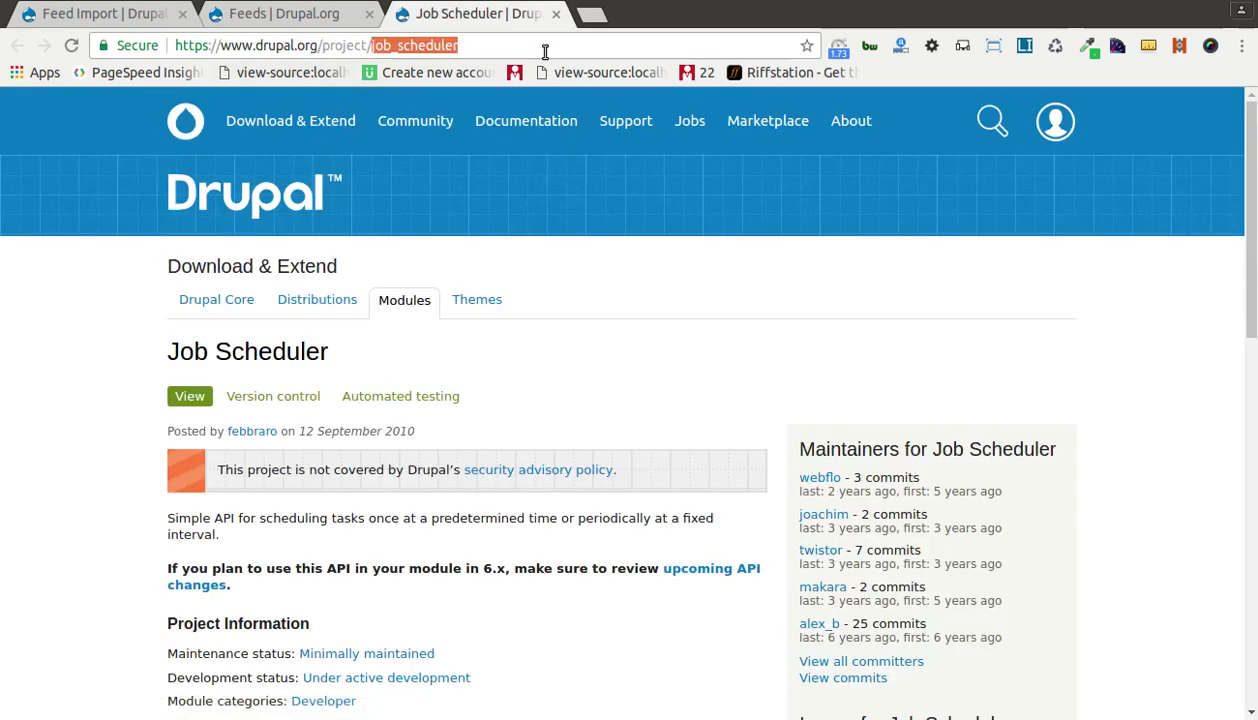
# - Compare the Feeds and Feed Import project pages on drupal.org, examining their descriptions, project information and downloads
pyautogui.click(280, 13)
pyautogui.scroll(5, 317, 287)
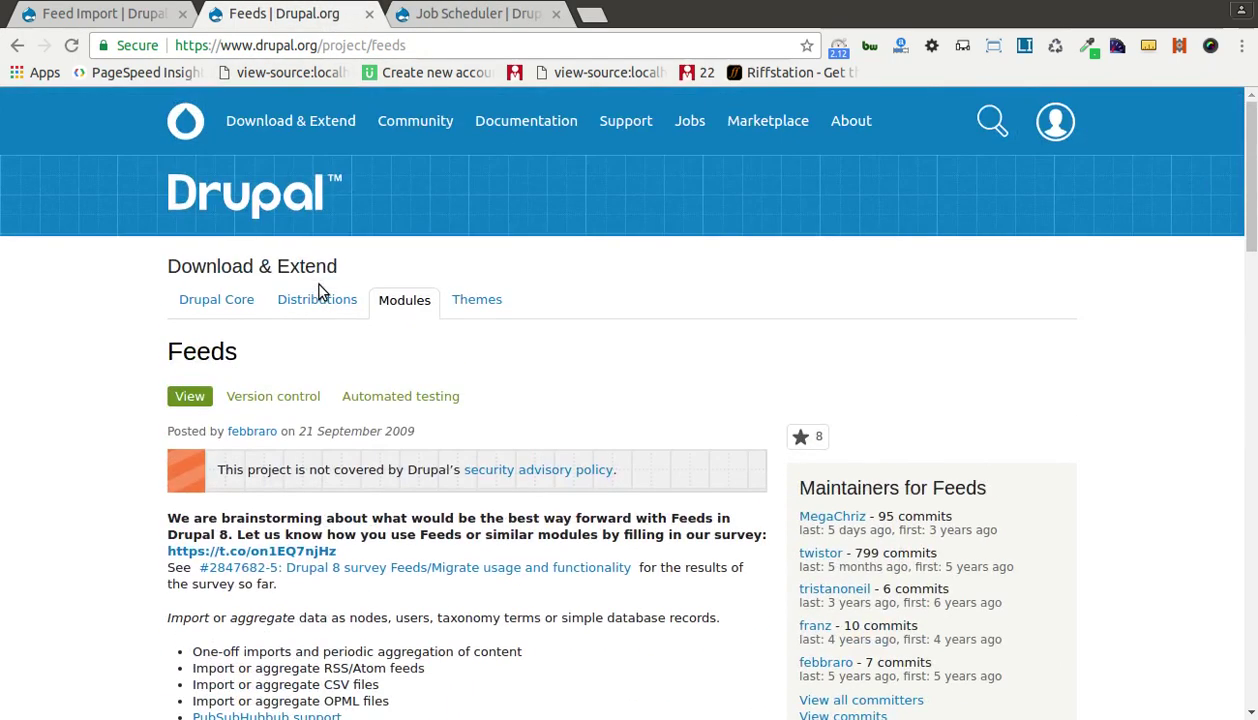
pyautogui.click(126, 16)
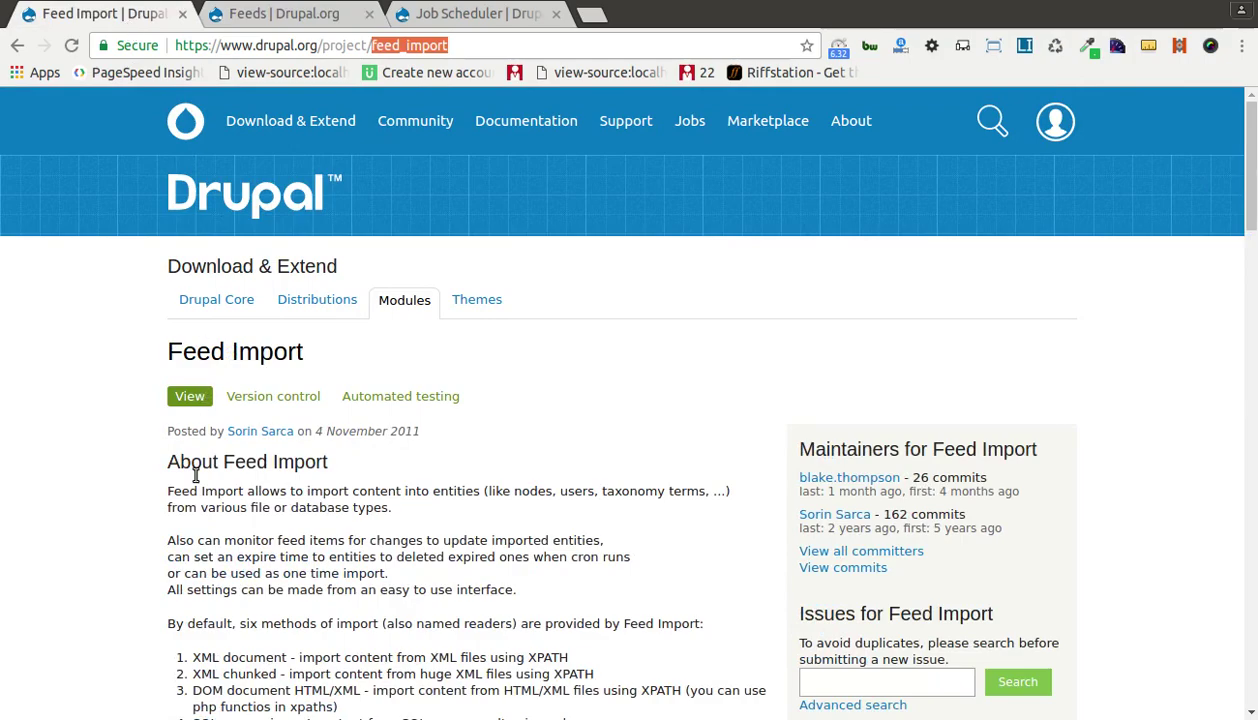
pyautogui.scroll(-10, 213, 540)
pyautogui.scroll(-15, 213, 540)
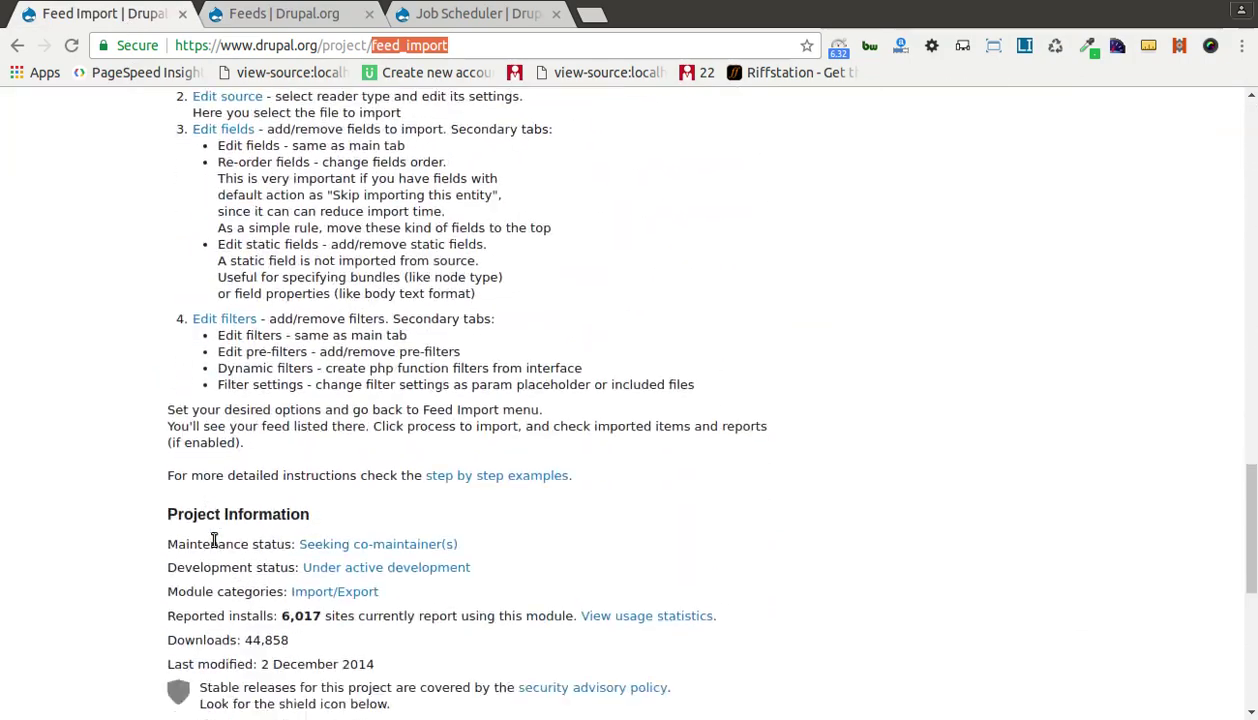
pyautogui.scroll(4, 213, 540)
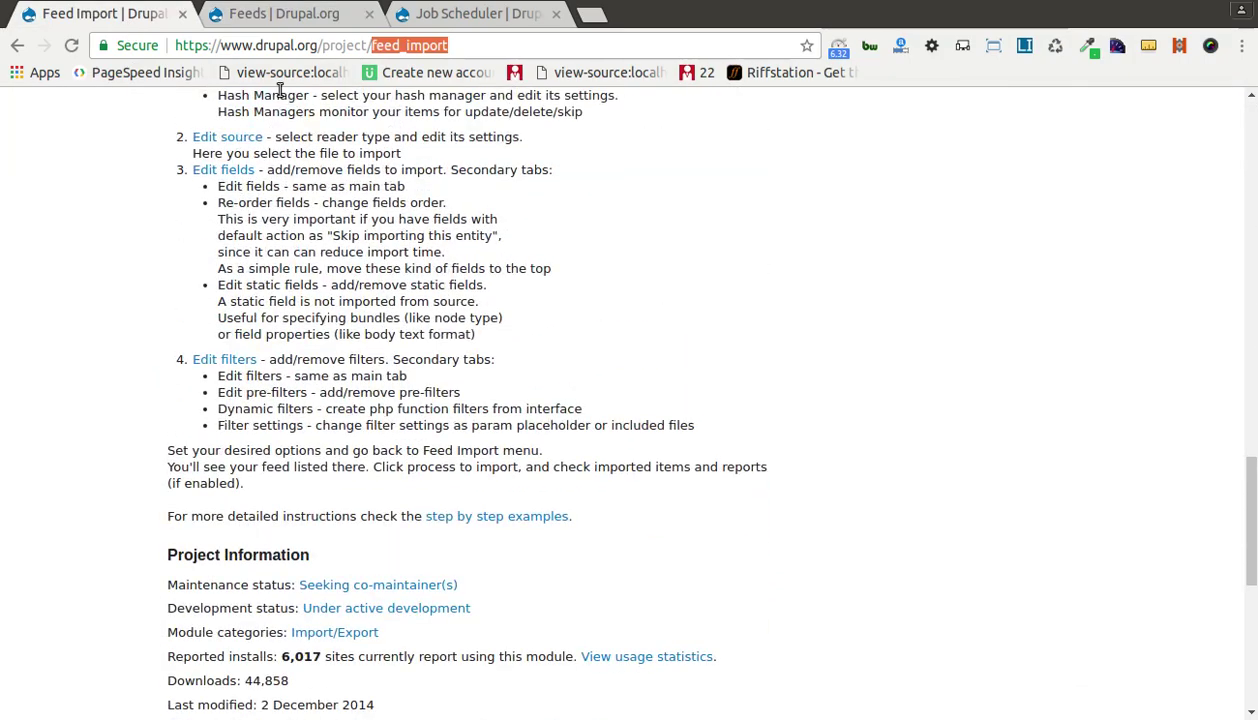
pyautogui.click(287, 14)
pyautogui.scroll(-10, 300, 430)
pyautogui.scroll(-15, 318, 457)
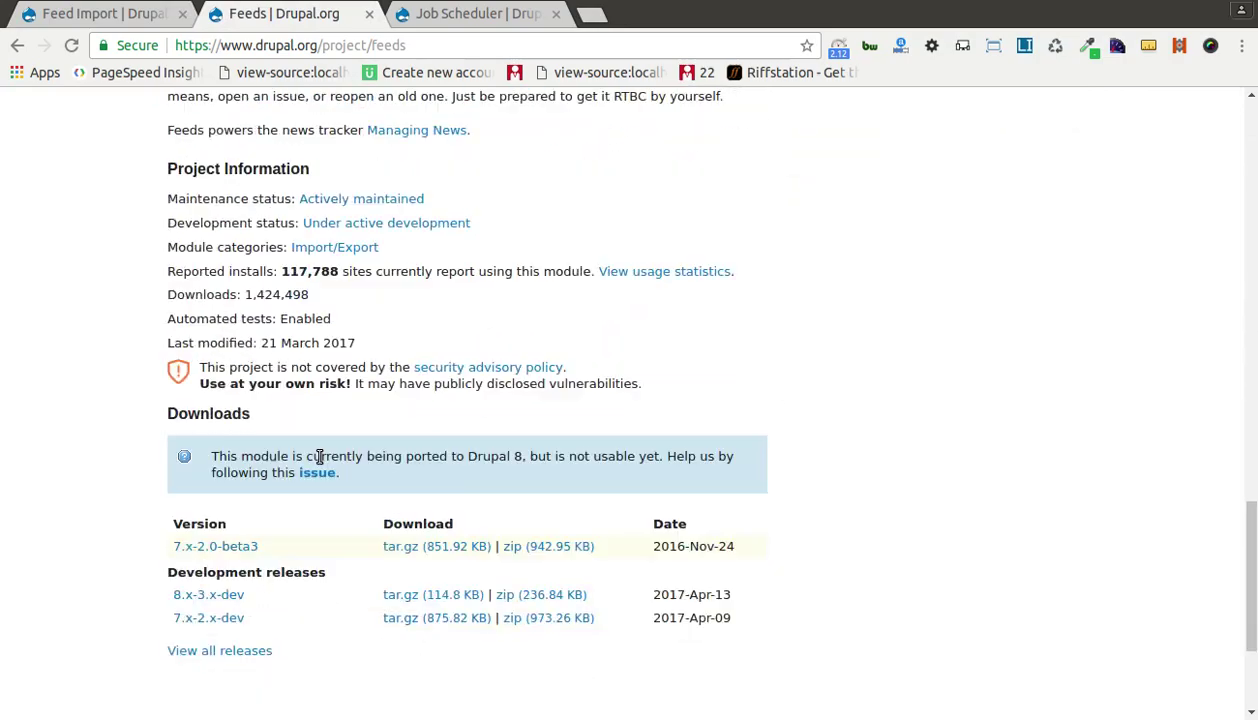
pyautogui.click(120, 21)
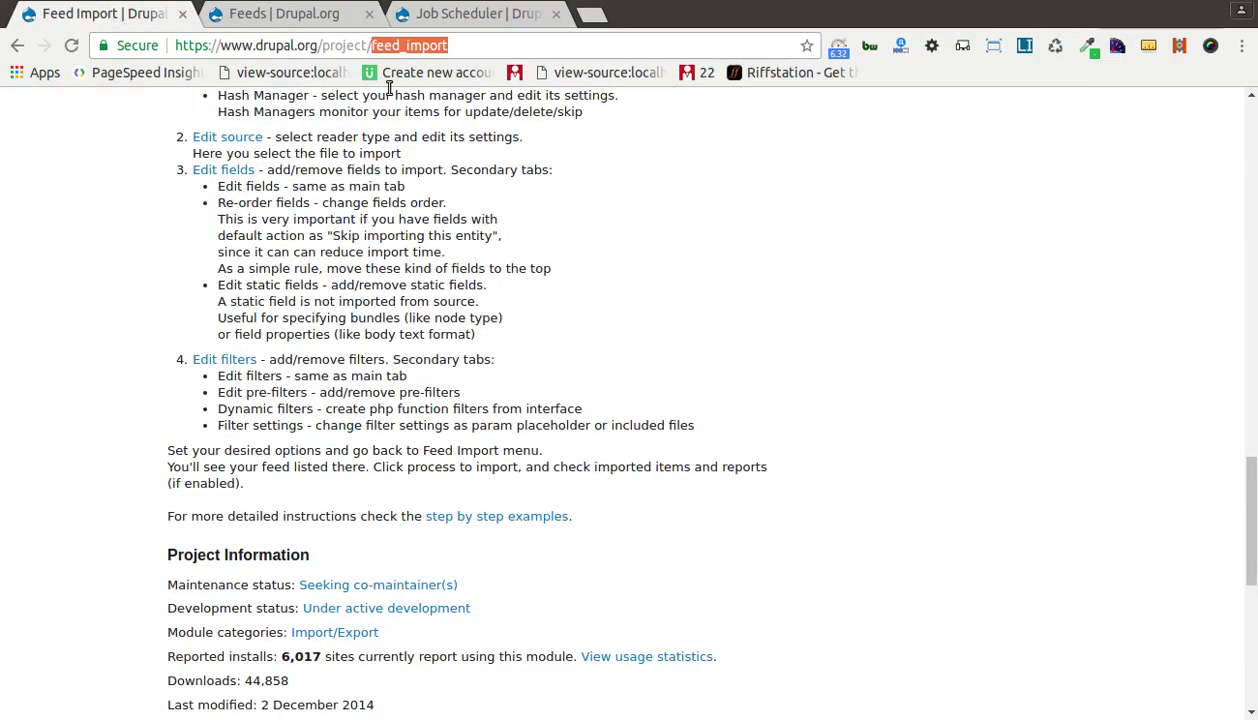
pyautogui.moveTo(495, 45); pyautogui.dragTo(145, 52)
pyautogui.scroll(10, 421, 202)
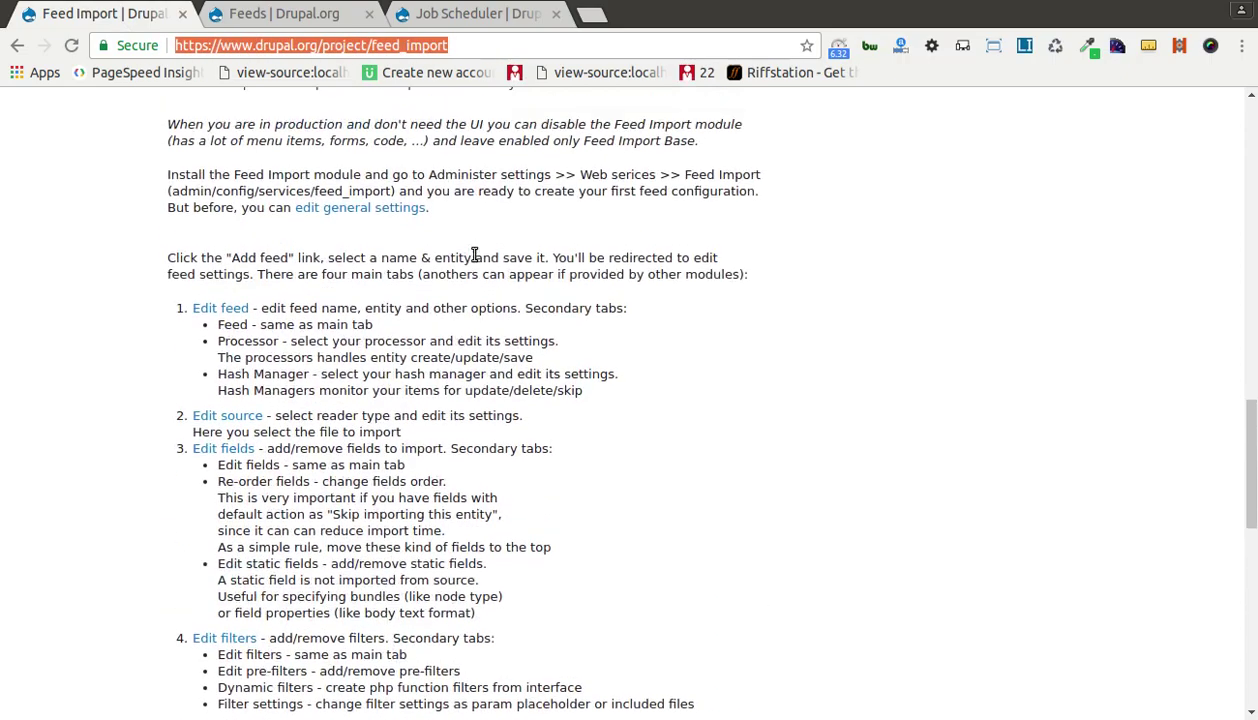
pyautogui.click(284, 14)
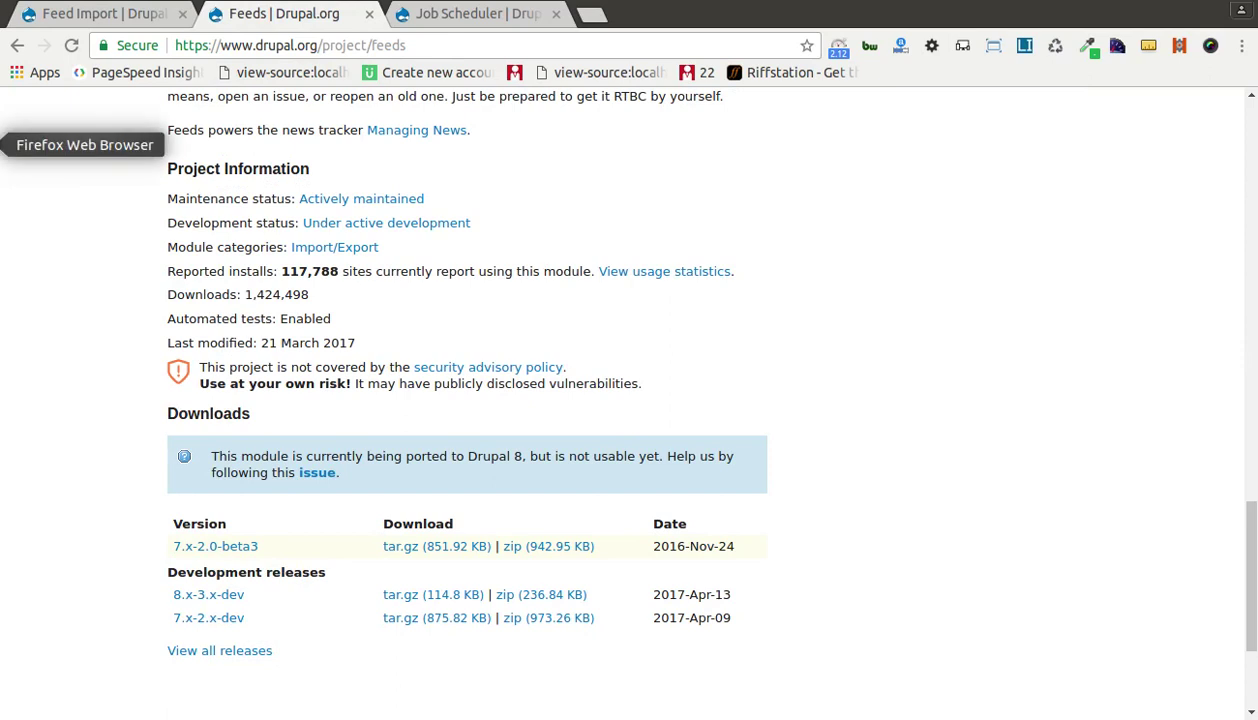
# - Switch to the file manager and delete the feed_import folder from the site's sites/all/modules directory
pyautogui.click(5, 84)
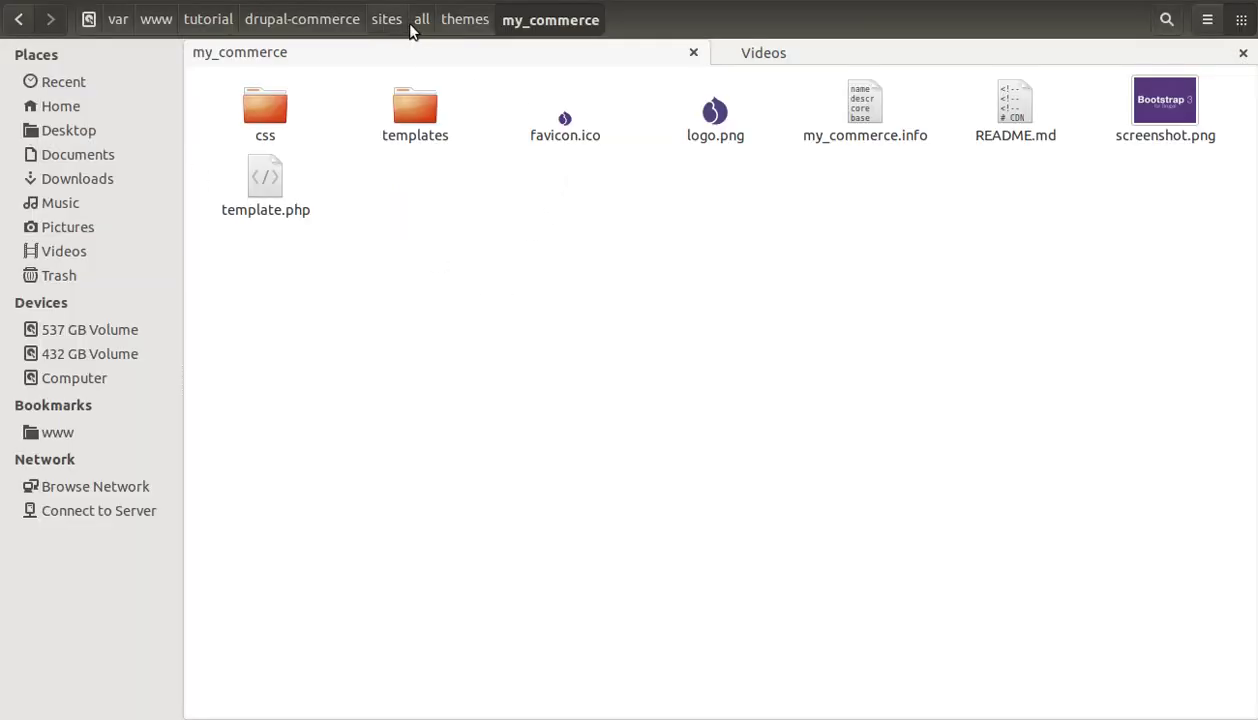
pyautogui.click(421, 20)
pyautogui.doubleClick(418, 112)
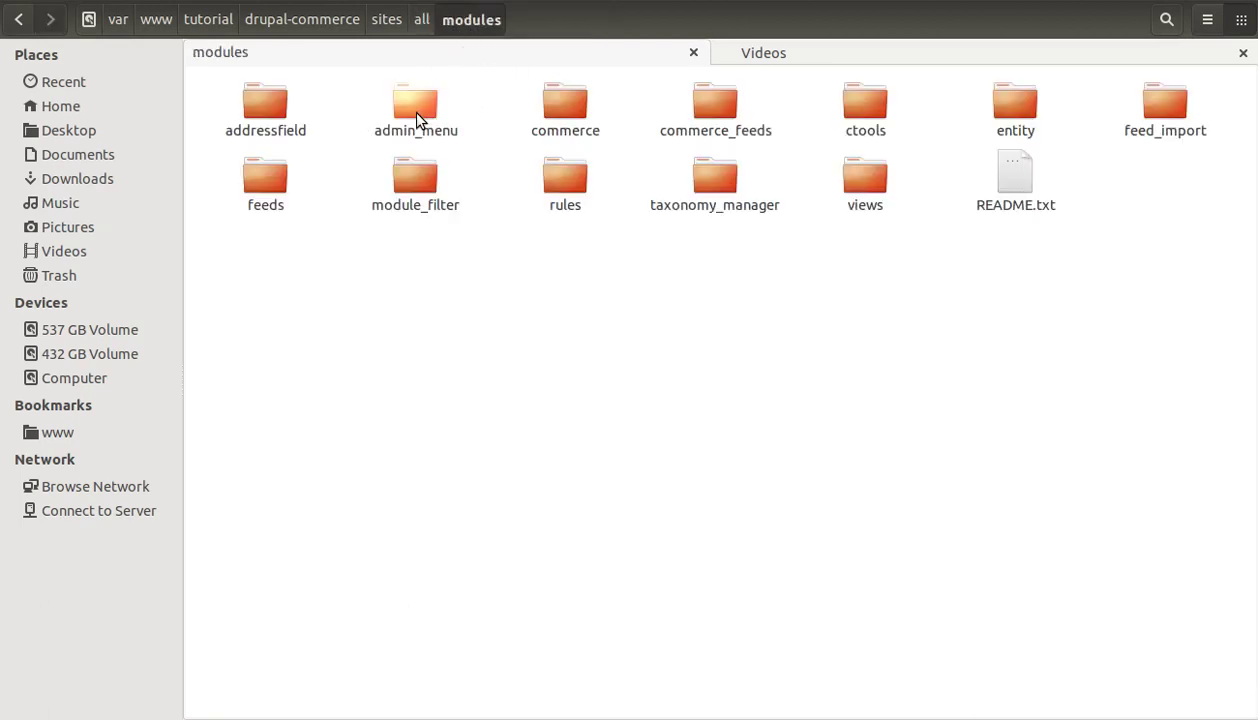
pyautogui.click(1174, 130)
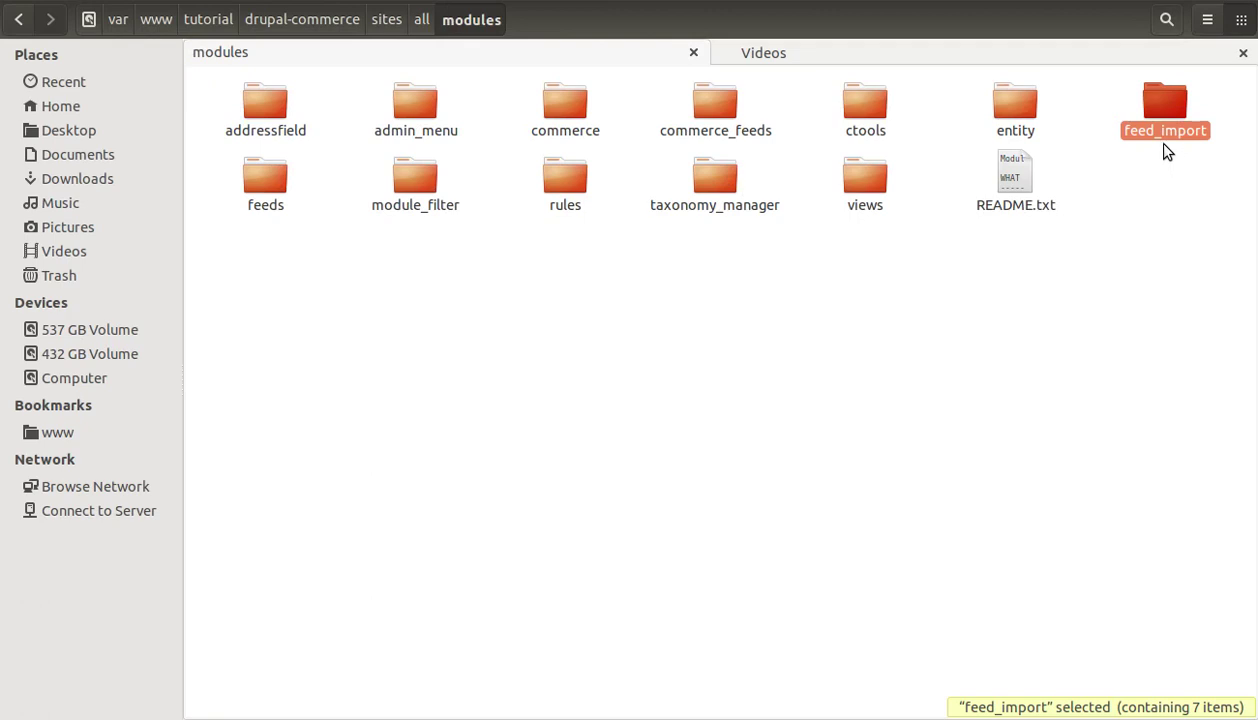
pyautogui.press('Delete')
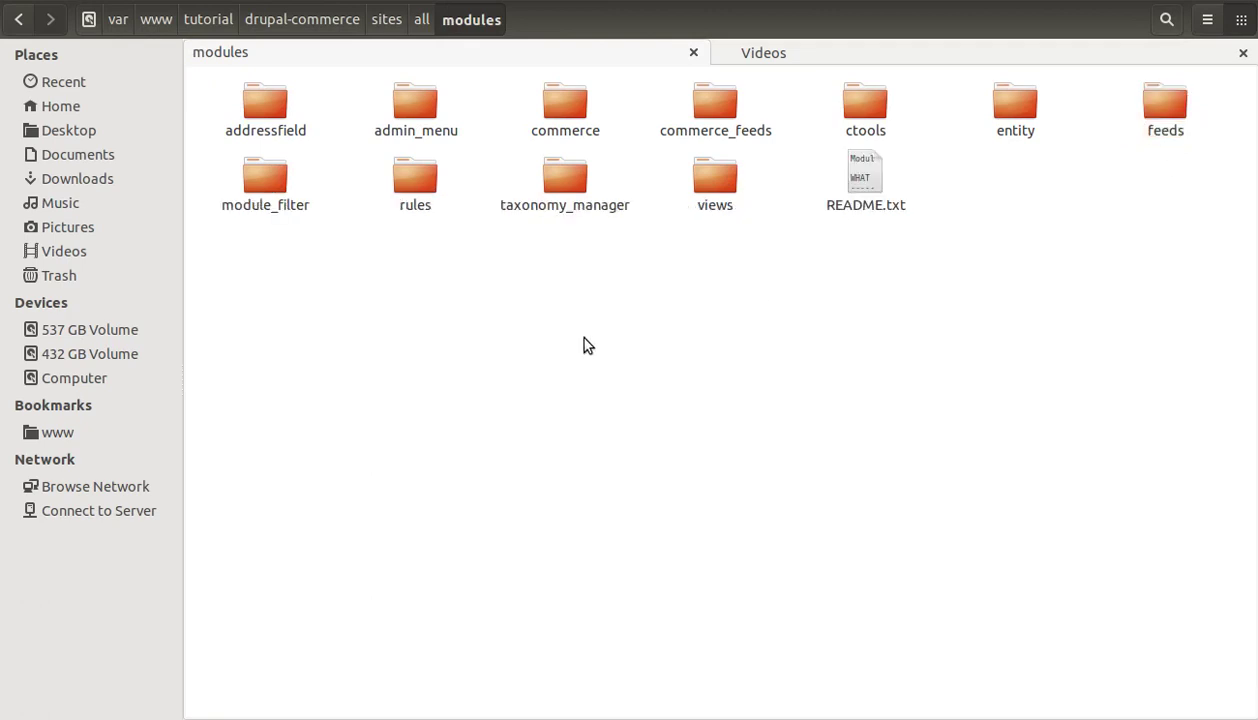
# - Download the job_scheduler module with drush in the terminal, reusing the copied project name
pyautogui.hotkey('alt', 'Tab')
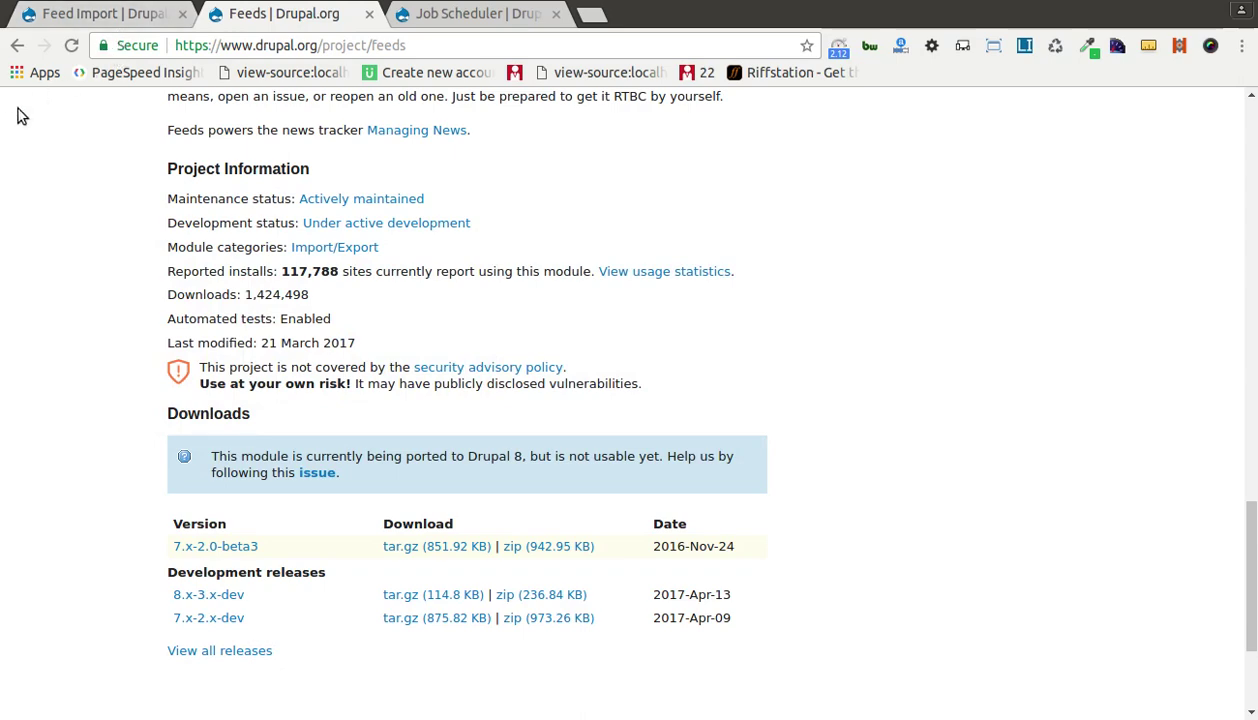
pyautogui.click(156, 20)
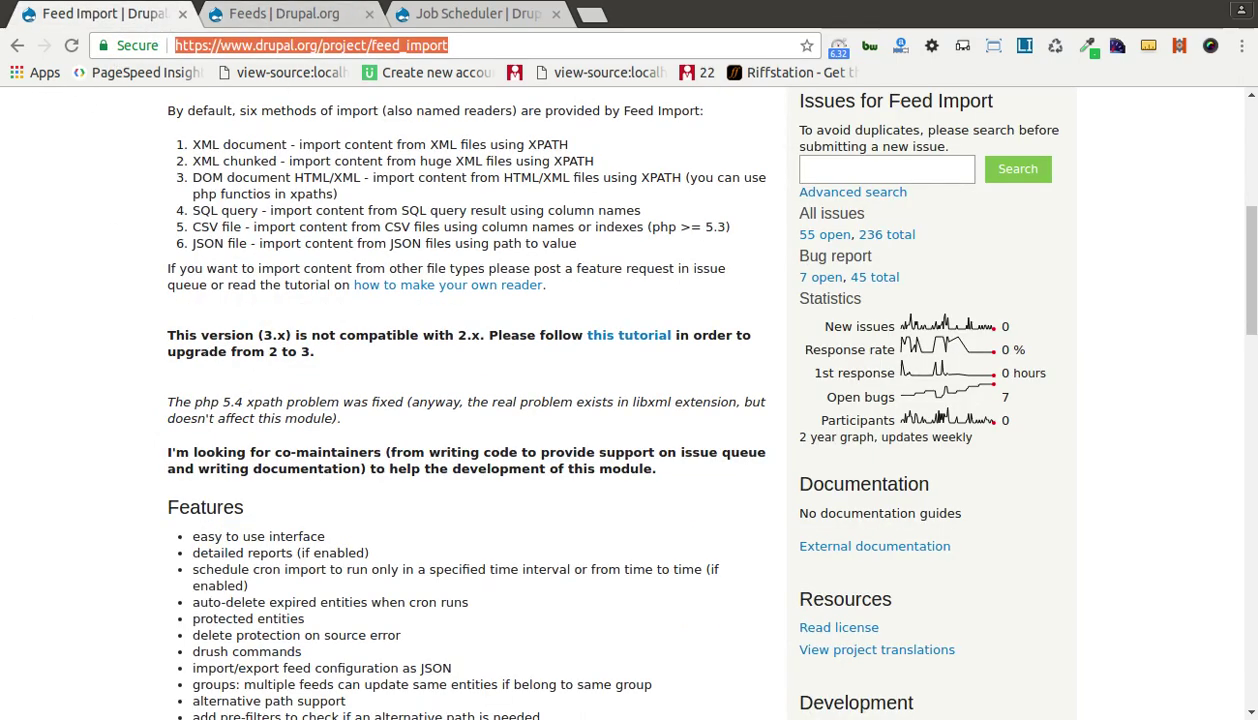
pyautogui.click(449, 20)
pyautogui.hotkey('alt', 'Tab')
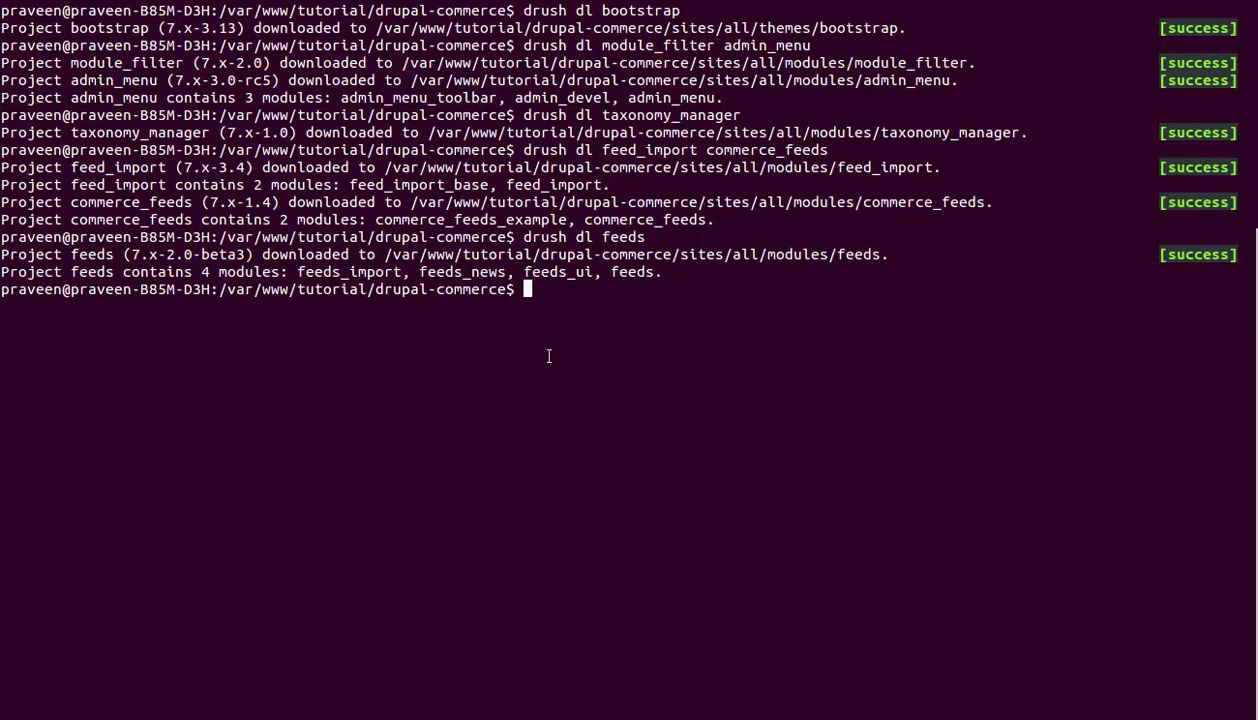
pyautogui.write('drush dl')
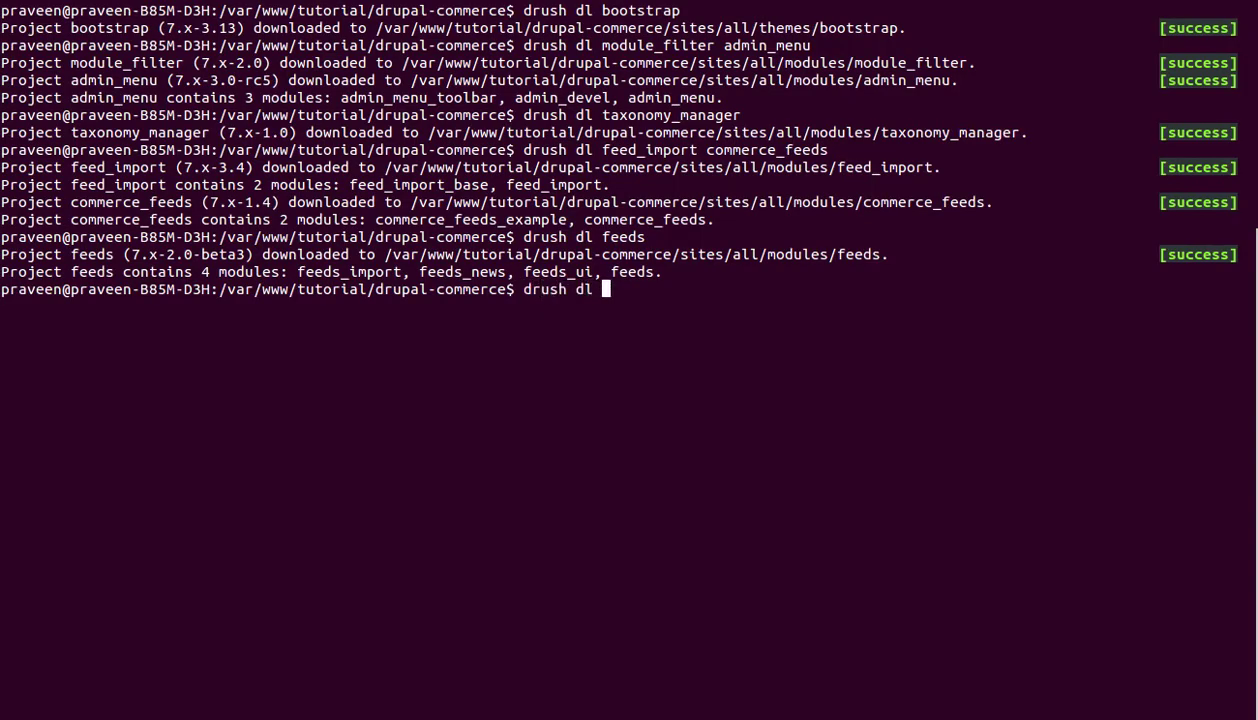
pyautogui.hotkey('ctrl', 'shift', 'v')
pyautogui.press('Return')
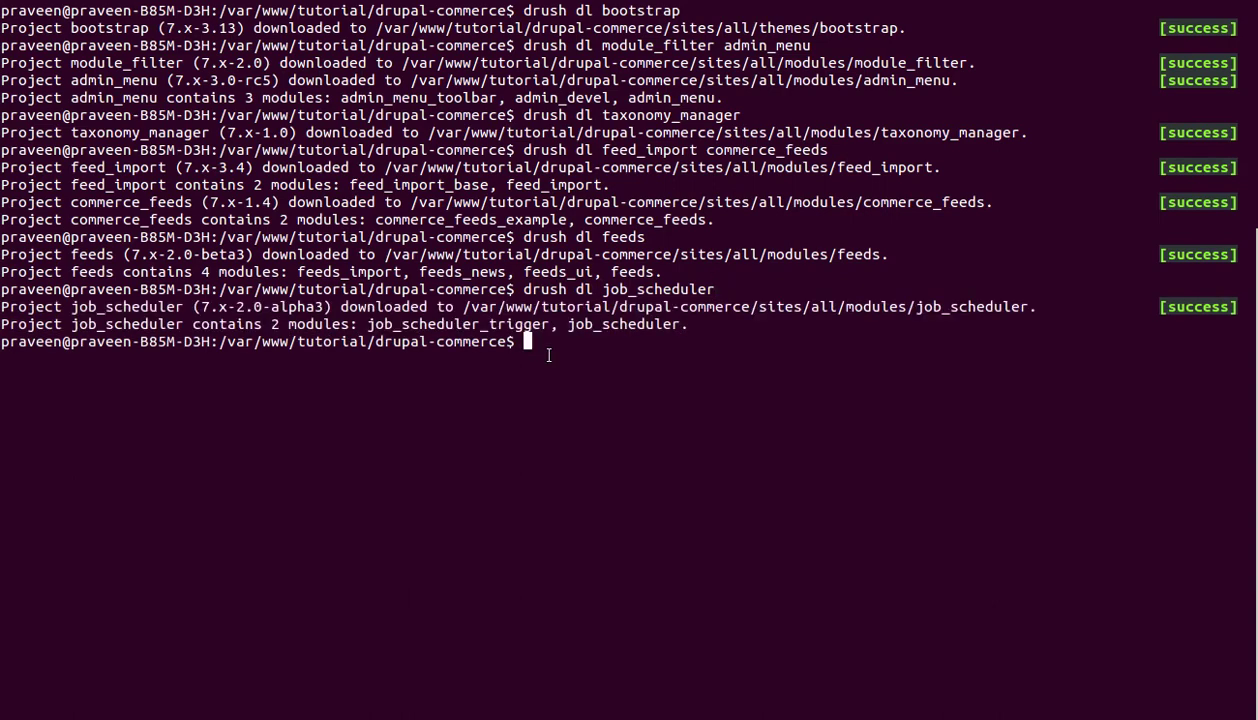
# - Reload the module list in Firefox filtered by "feed" and check the requirements of Commerce Feeds Example
pyautogui.hotkey('alt', 'Tab')
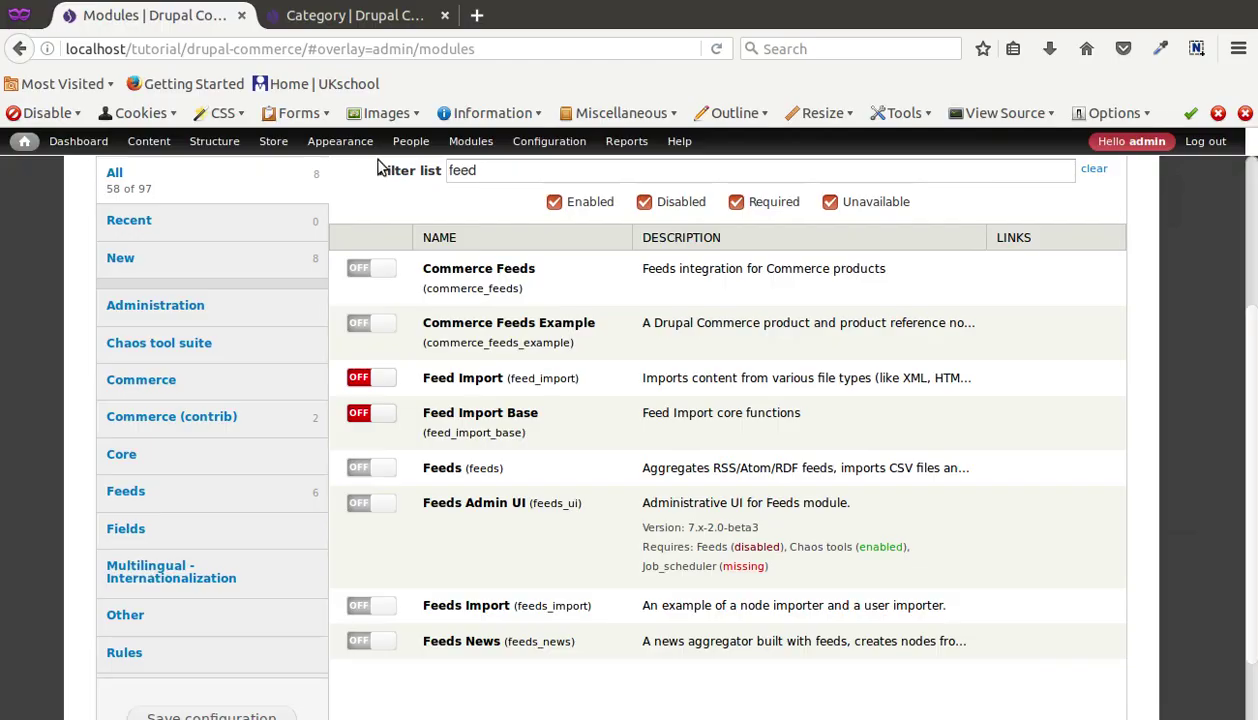
pyautogui.click(450, 146)
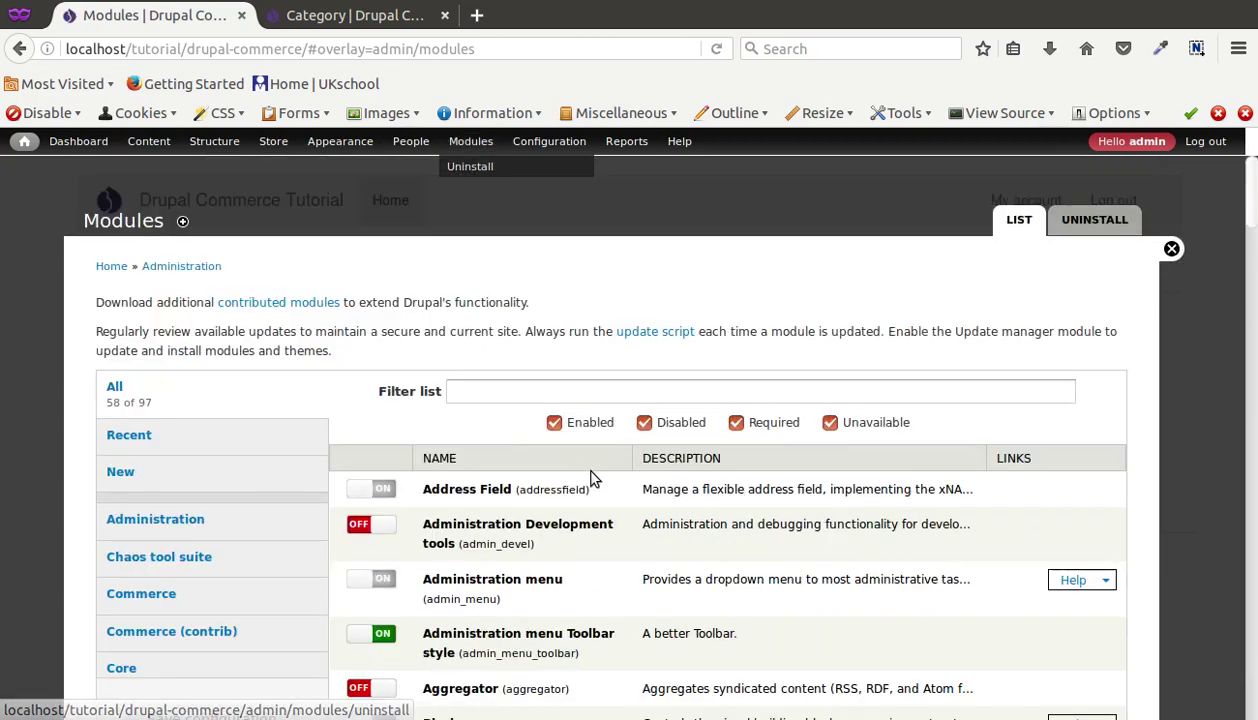
pyautogui.click(550, 393)
pyautogui.write('fe')
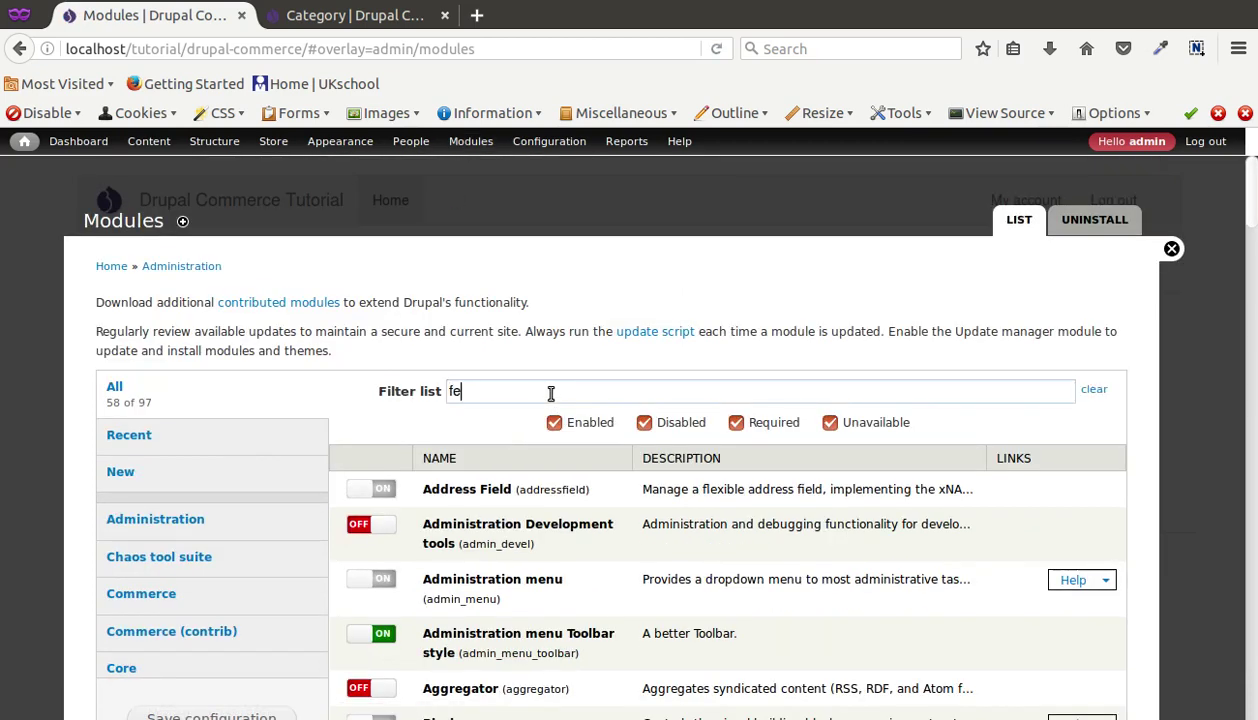
pyautogui.write('ed')
pyautogui.scroll(-4, 550, 396)
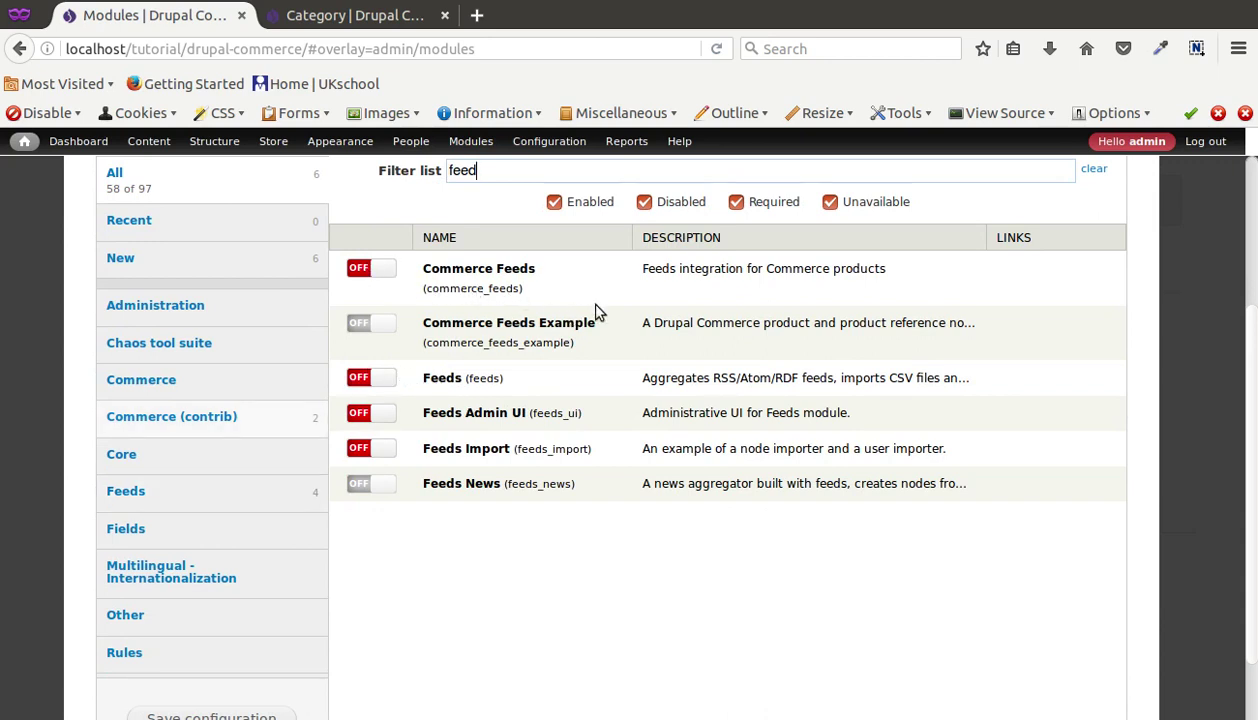
pyautogui.click(722, 330)
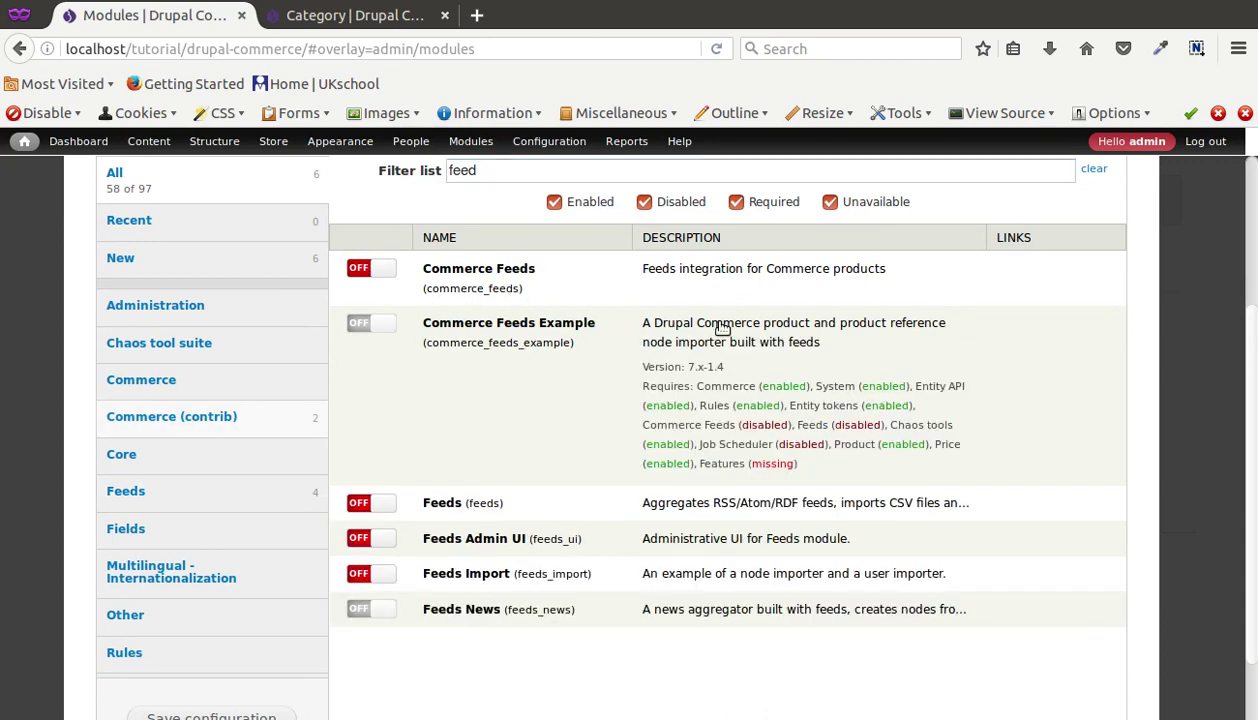
pyautogui.click(722, 330)
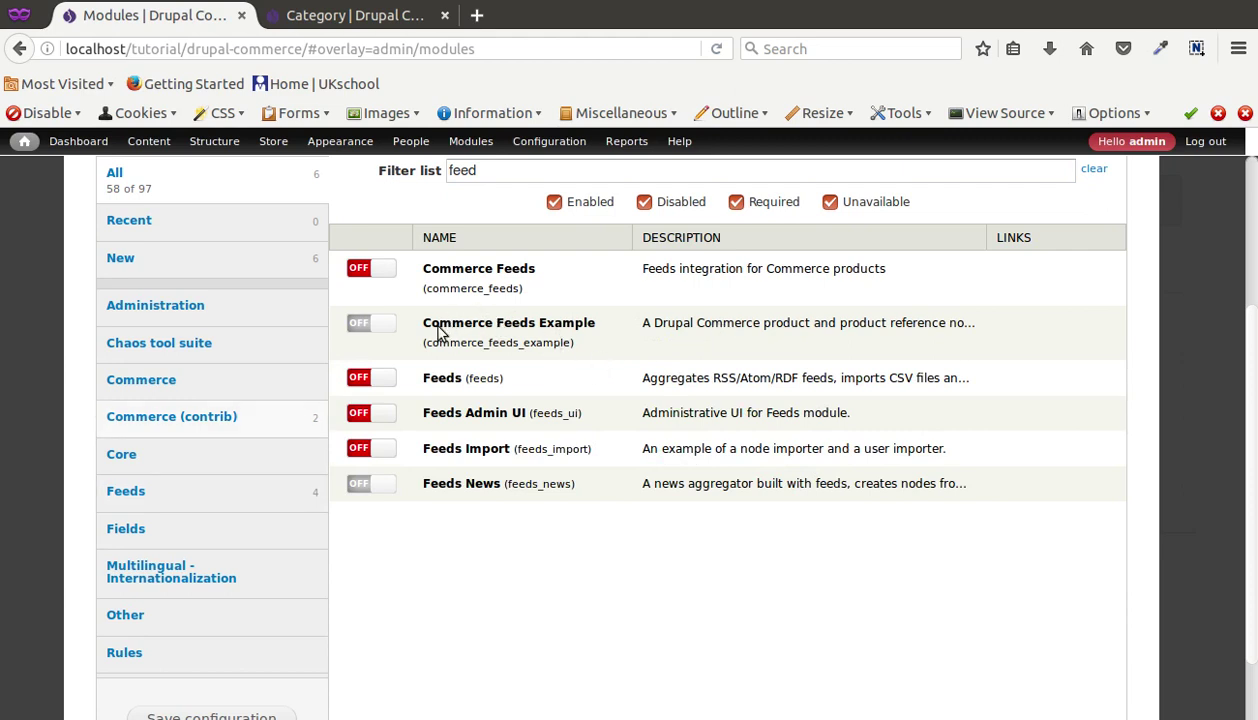
# - Enable Commerce Feeds, Feeds, Feeds Admin UI and Feeds Import, accepting the required Job Scheduler module
pyautogui.click(368, 269)
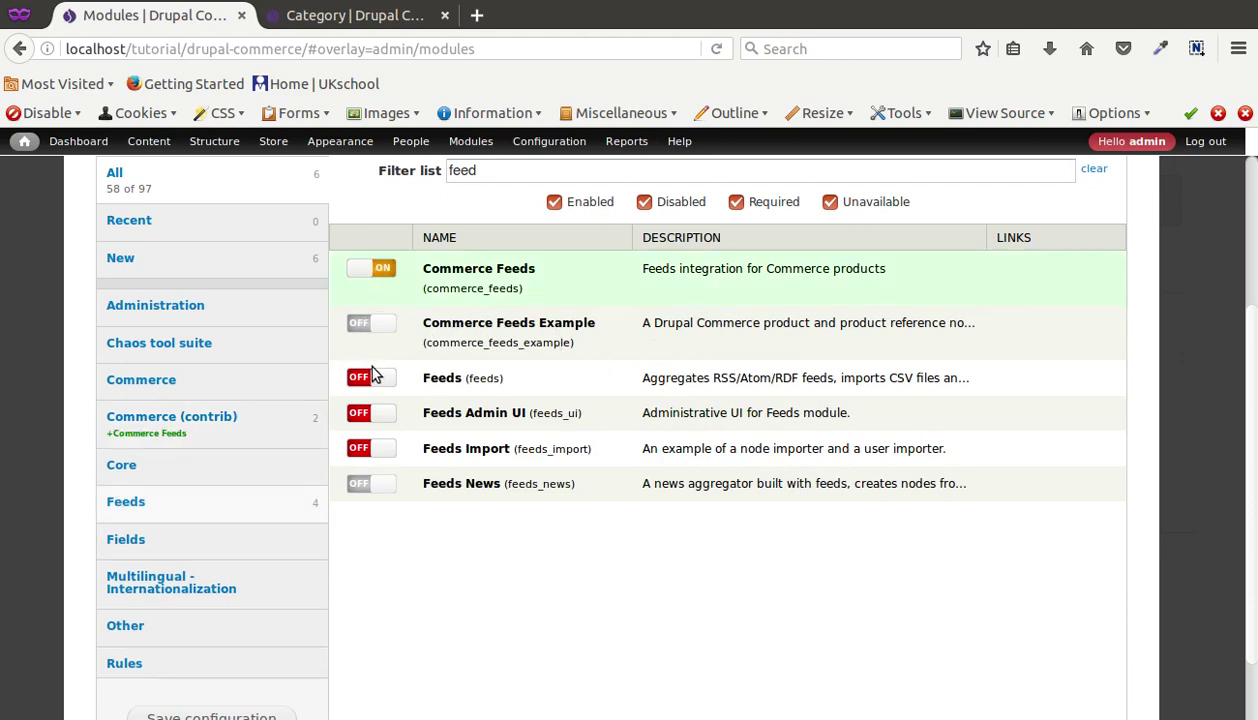
pyautogui.click(366, 376)
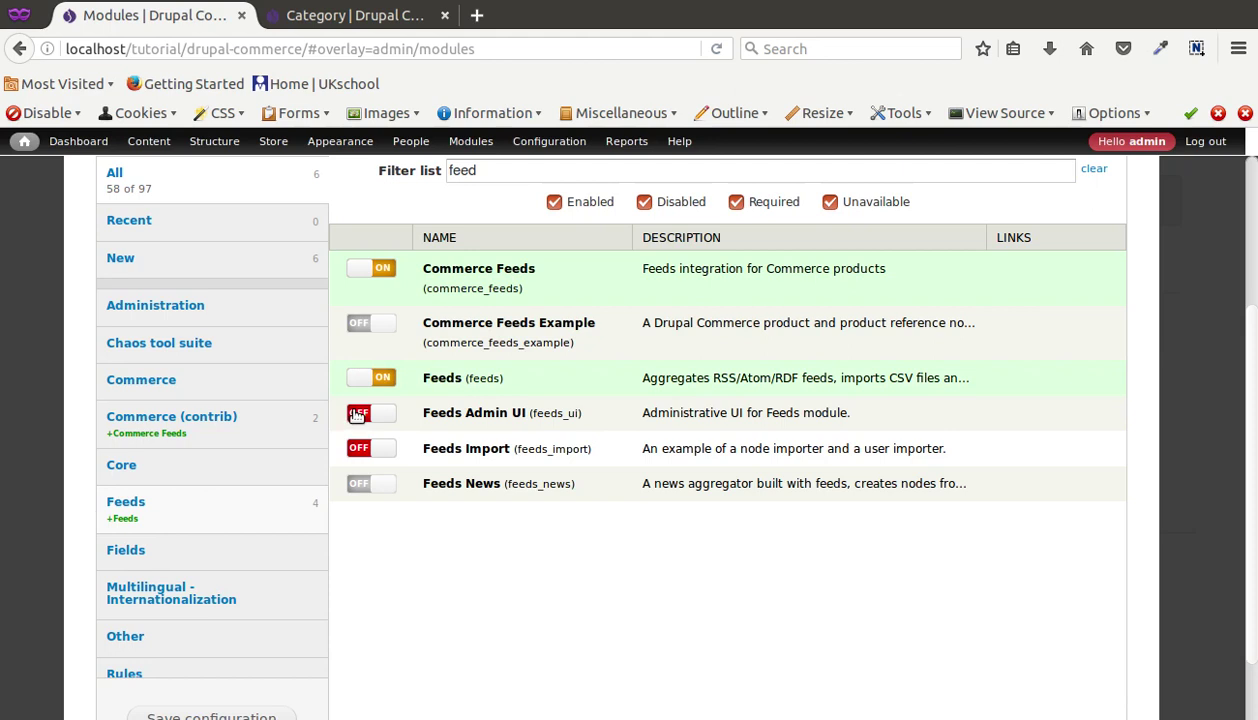
pyautogui.click(357, 414)
pyautogui.click(363, 446)
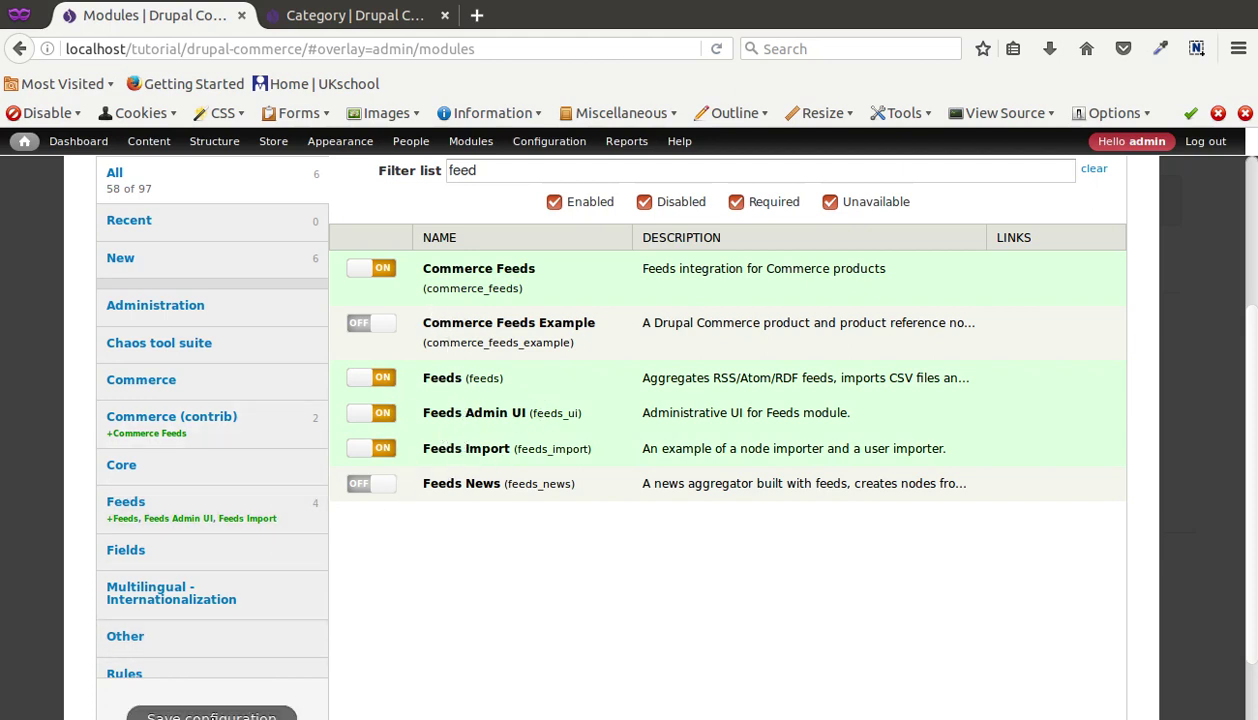
pyautogui.click(211, 715)
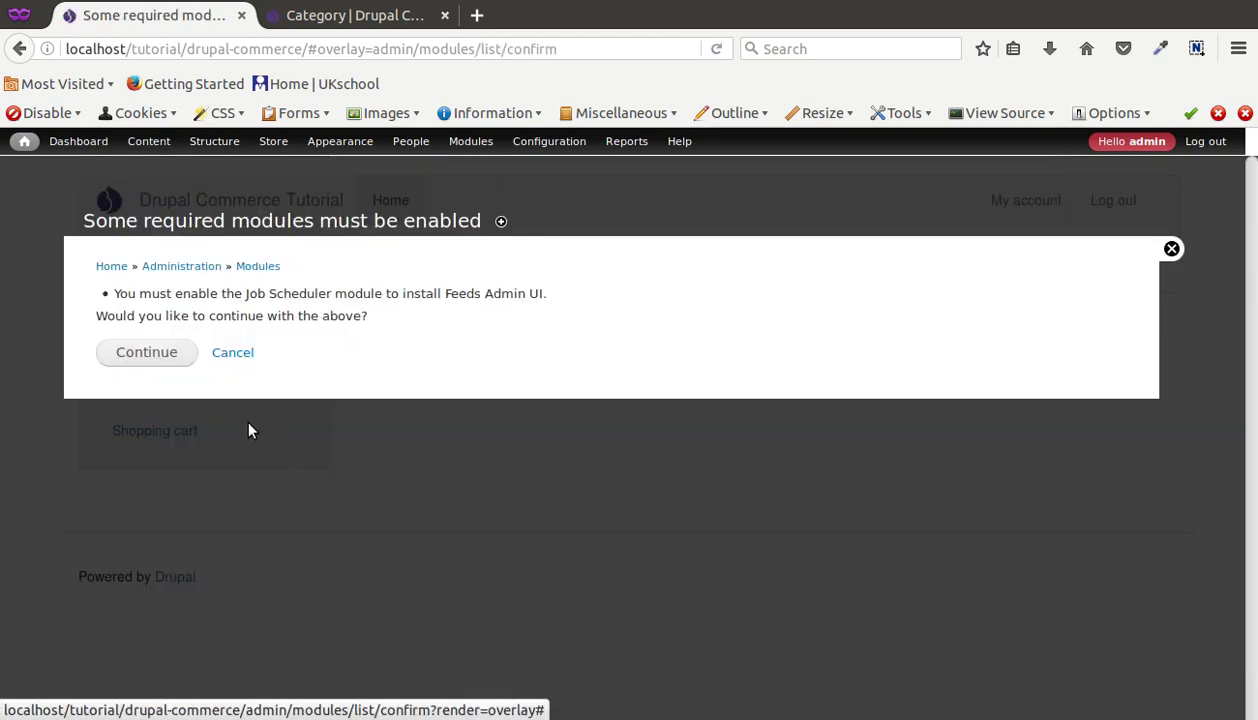
pyautogui.click(146, 352)
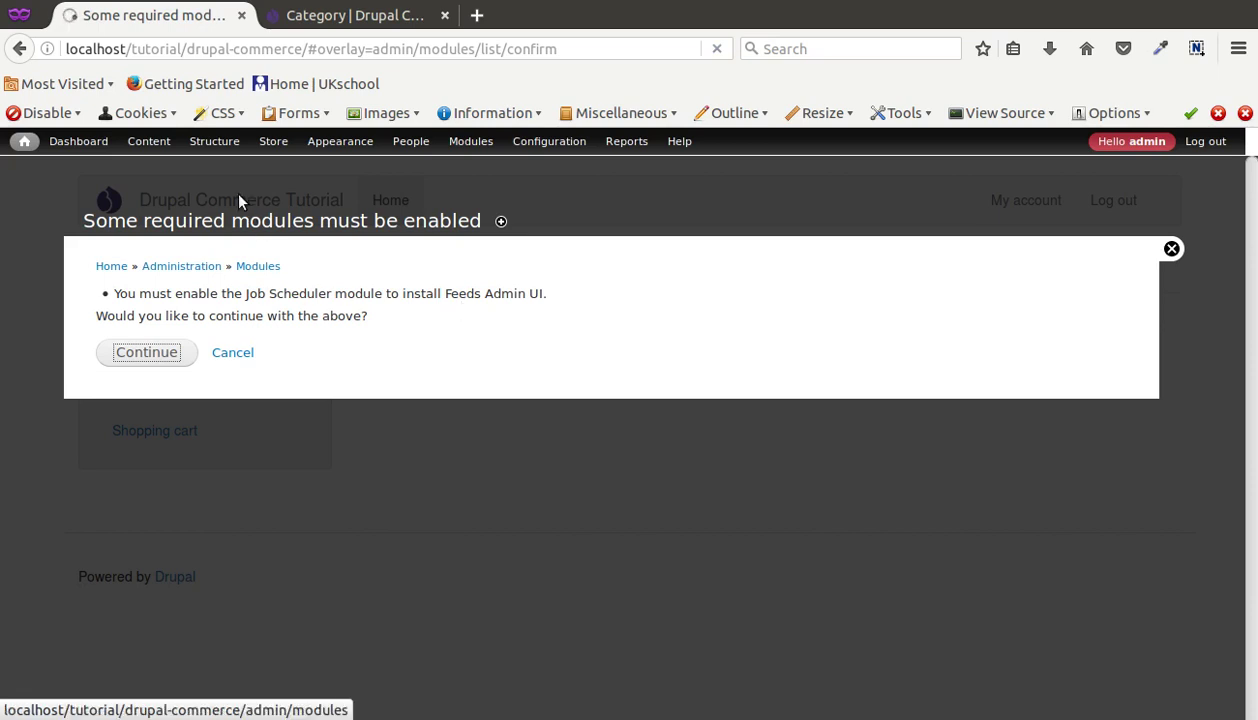
# - Flush all caches of the Drupal site
pyautogui.moveTo(214, 141)
pyautogui.moveTo(211, 179)
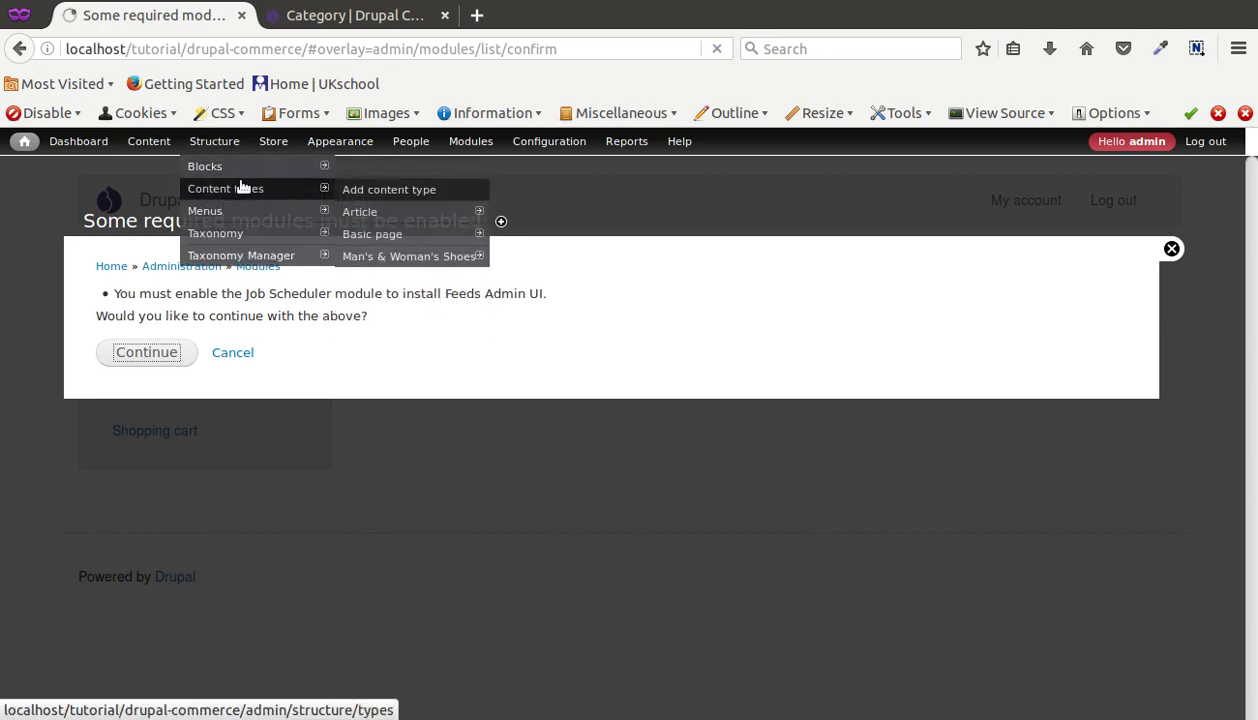
pyautogui.moveTo(242, 258)
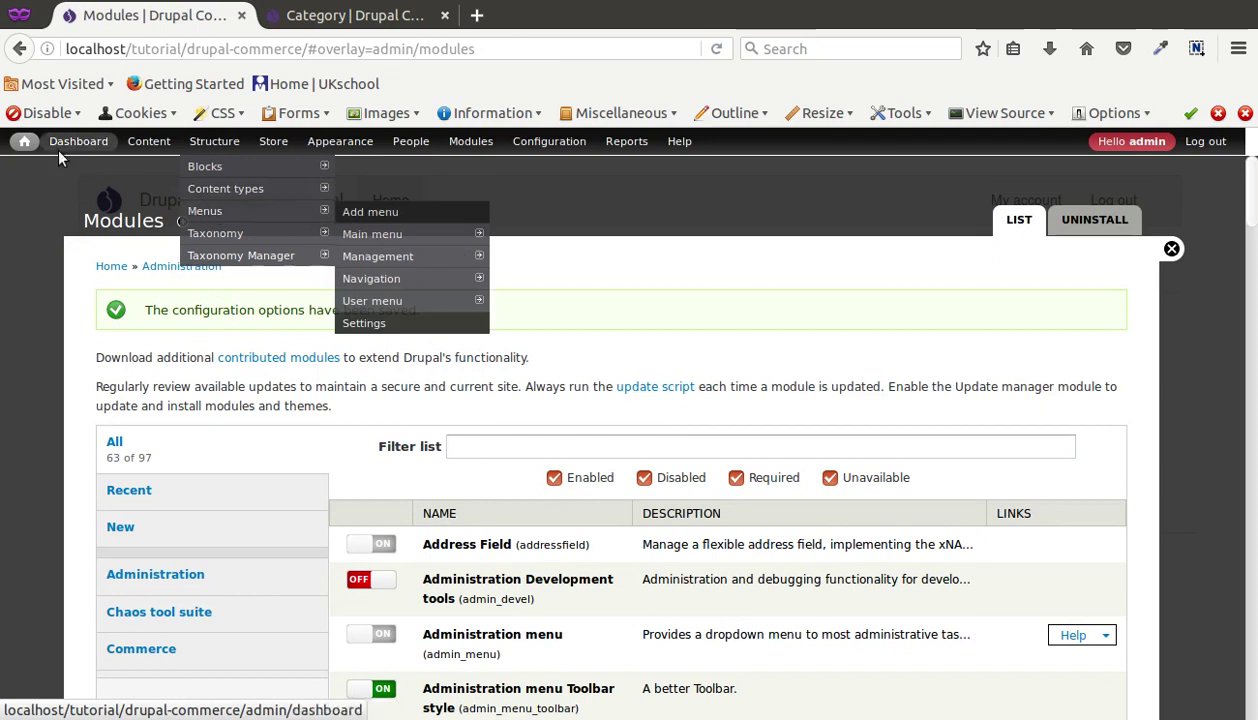
pyautogui.moveTo(21, 150)
pyautogui.click(45, 188)
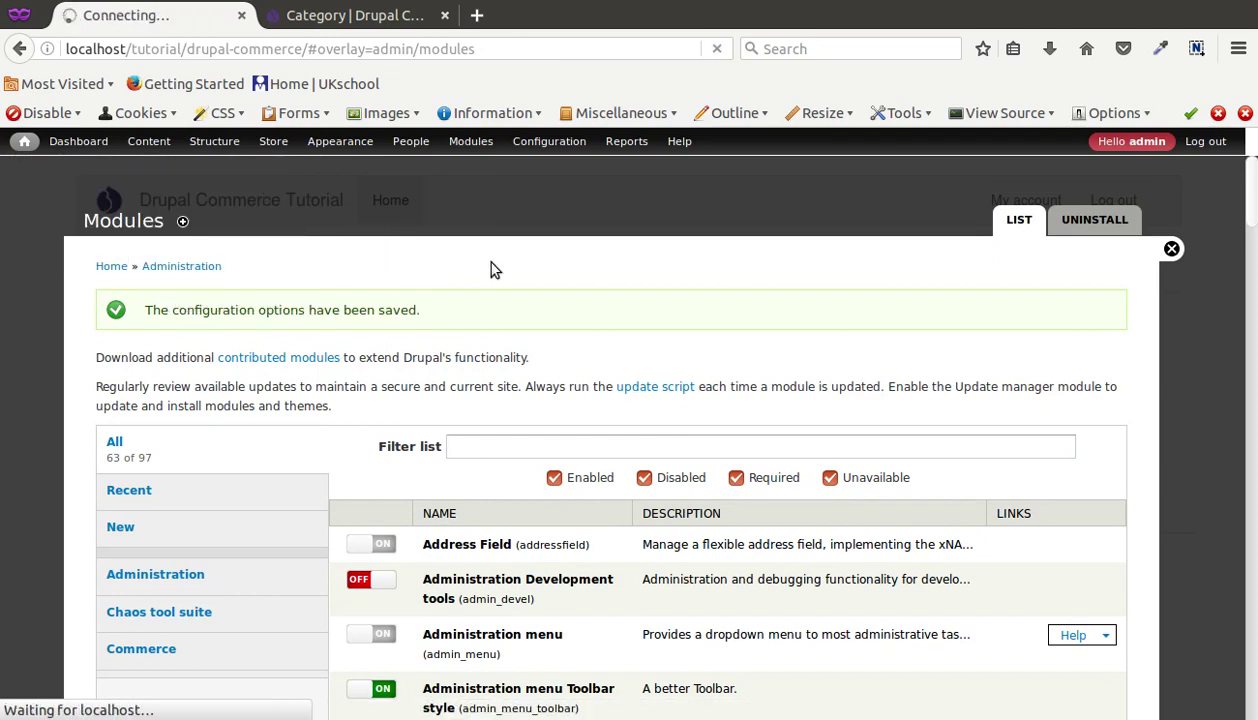
pyautogui.scroll(-5, 492, 270)
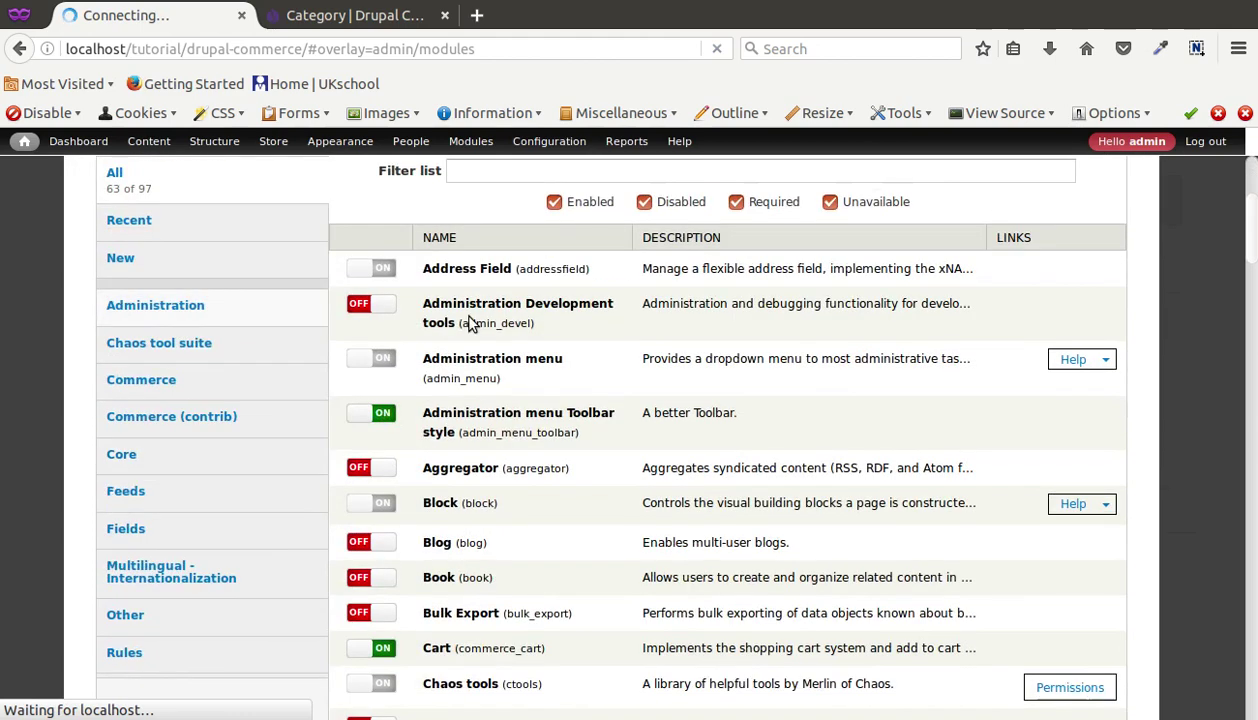
pyautogui.scroll(3, 469, 325)
pyautogui.click(470, 335)
pyautogui.write('fe')
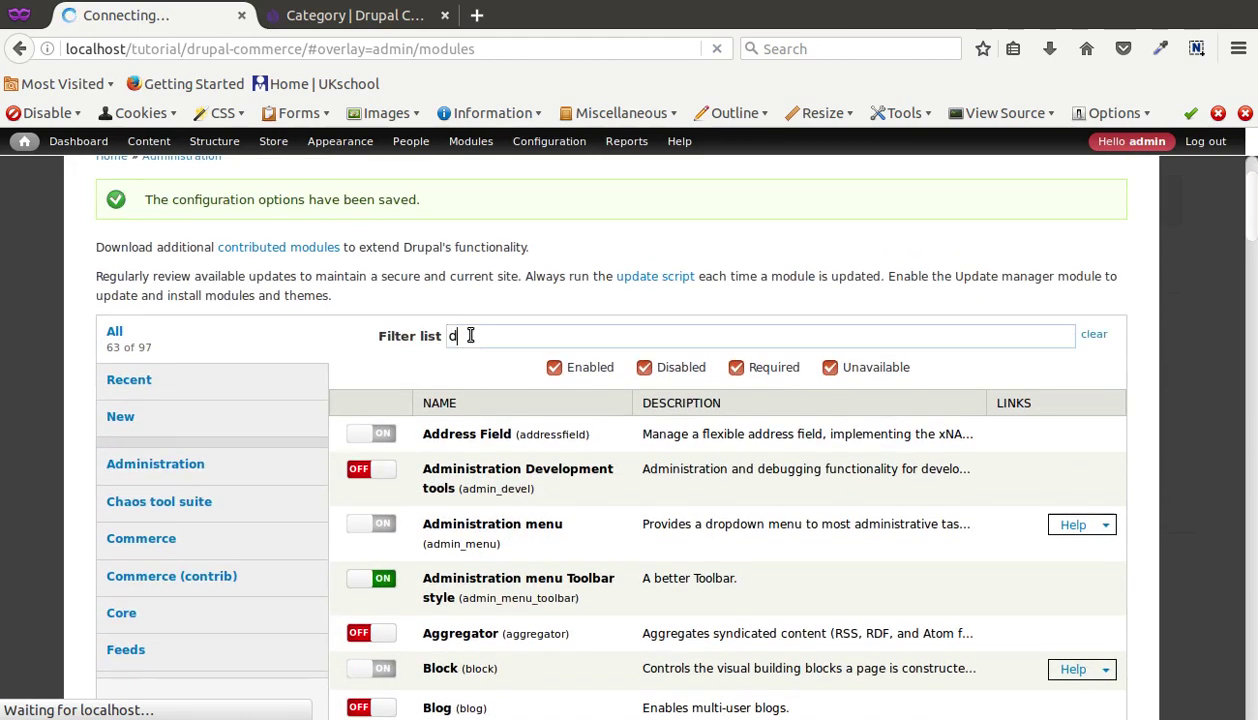
pyautogui.write('ed')
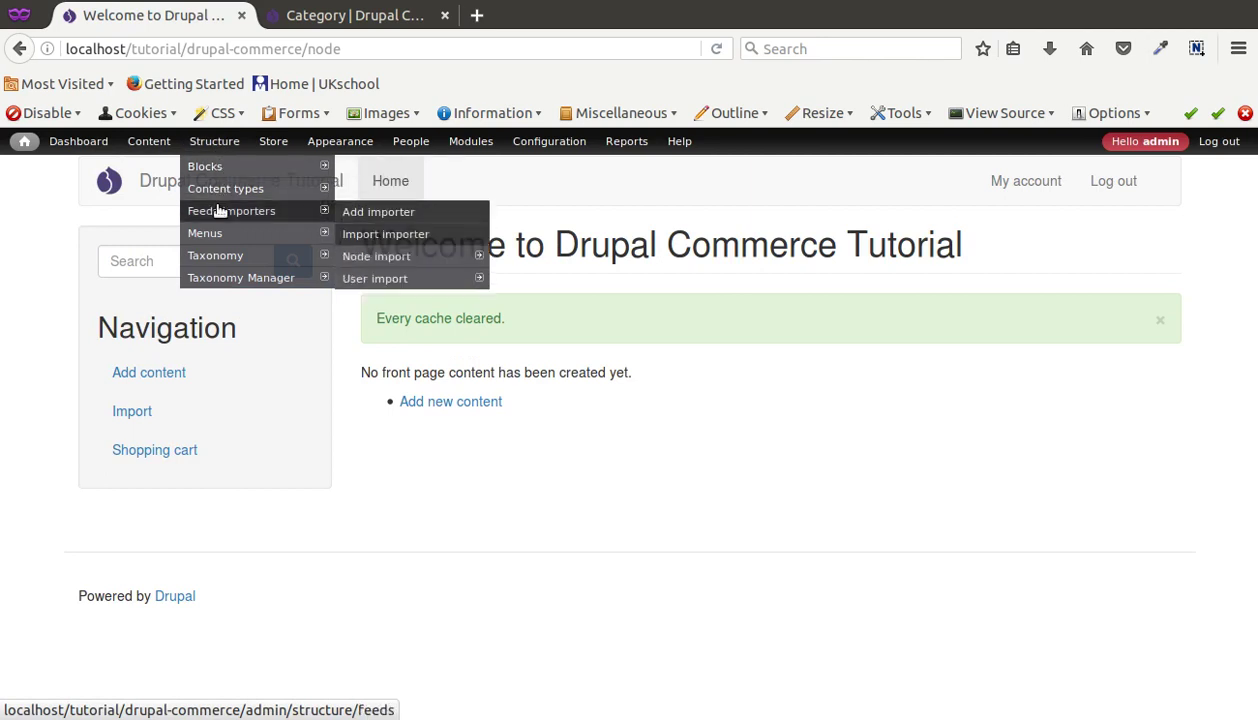
# - Create a Feeds importer named "Man's & Woman's Shoes Product Importer", copying the name from the notes in Geany
pyautogui.click(216, 208)
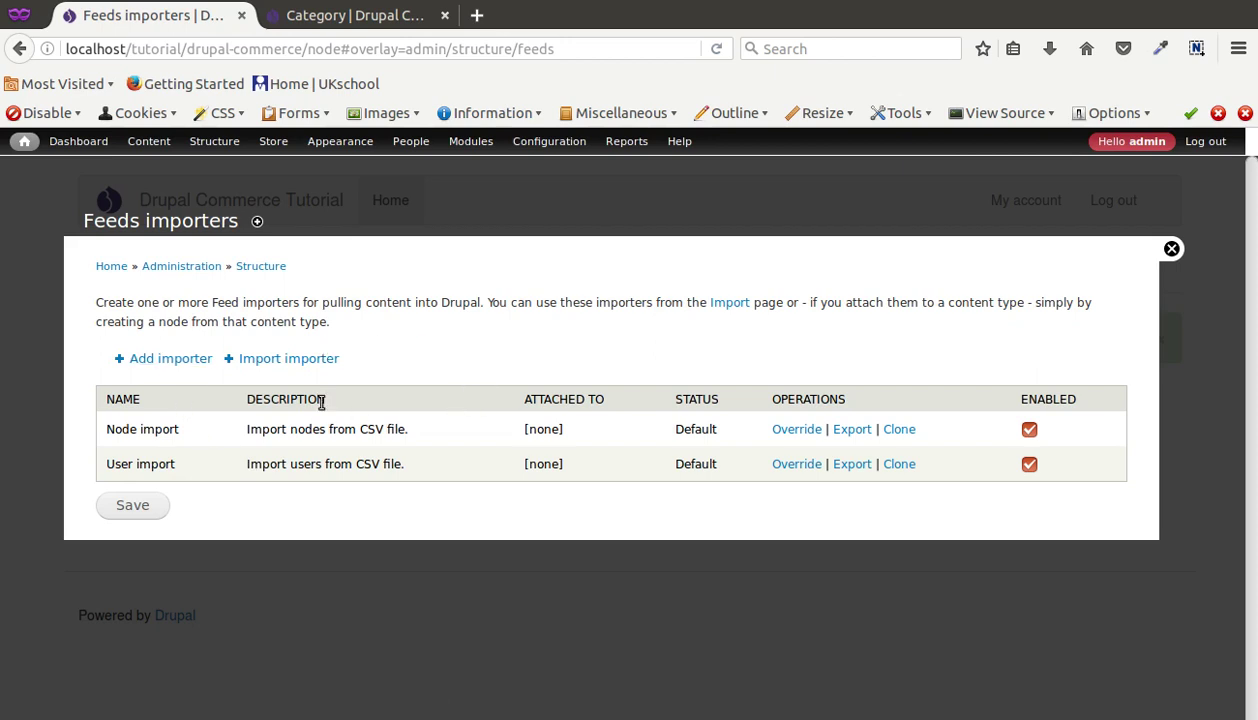
pyautogui.click(163, 360)
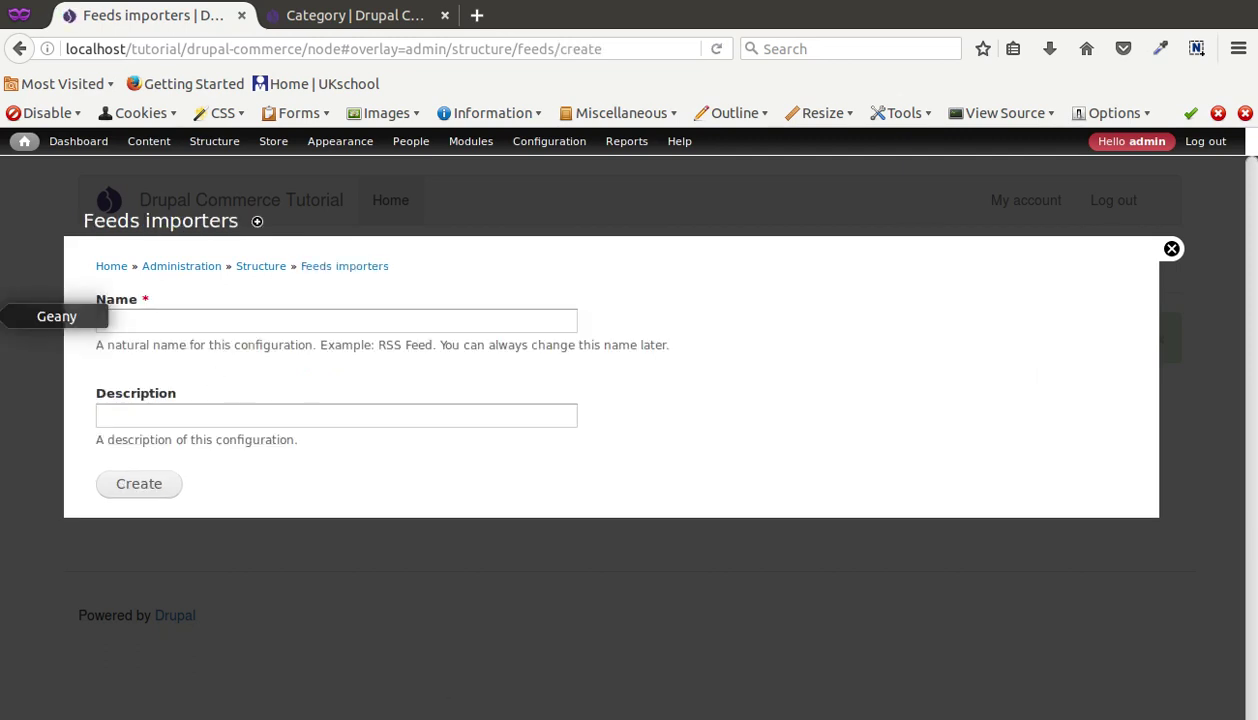
pyautogui.click(5, 316)
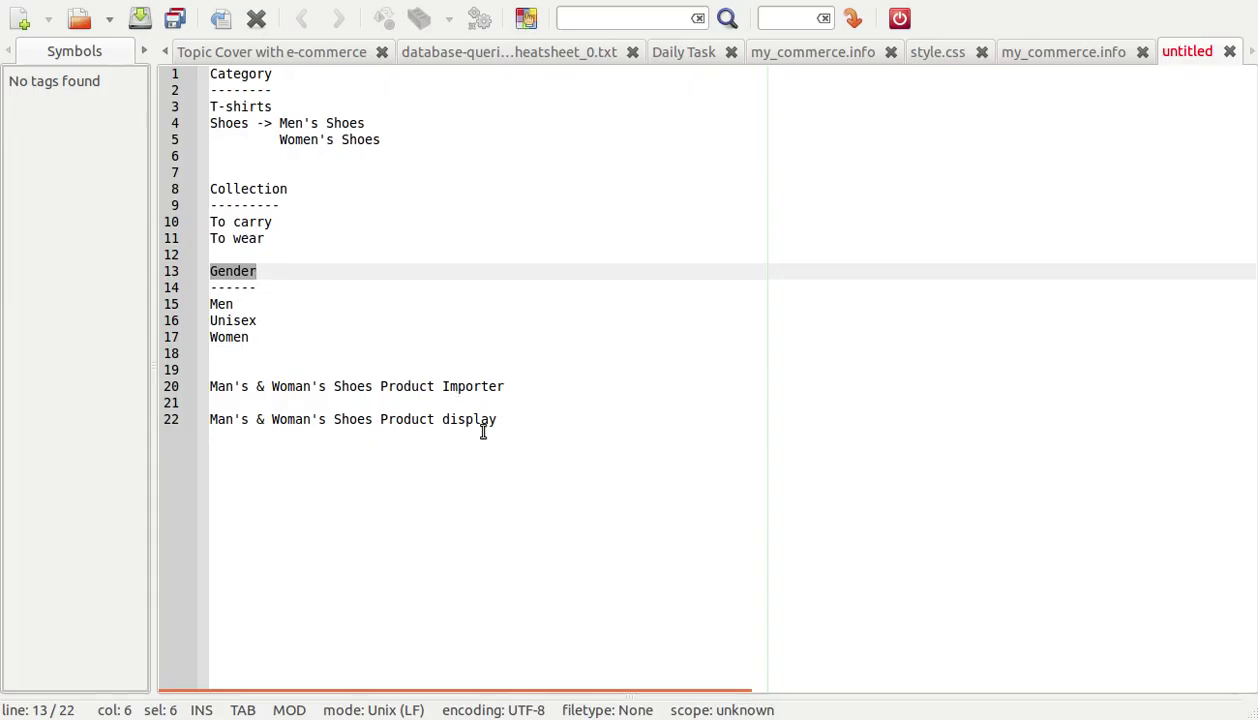
pyautogui.click(517, 391)
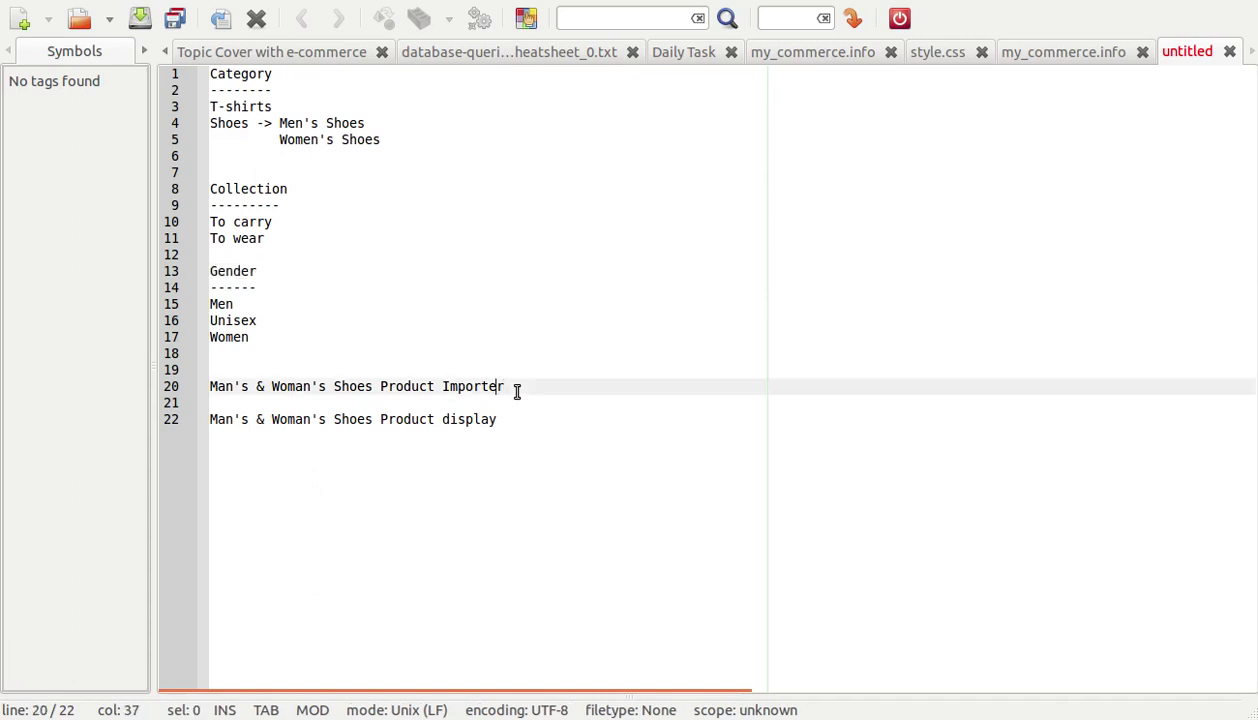
pyautogui.hotkey('shift', 'Home')
pyautogui.hotkey('ctrl', 'c')
pyautogui.hotkey('alt', 'Tab')
pyautogui.click(359, 318)
pyautogui.hotkey('ctrl', 'v')
pyautogui.click(617, 289)
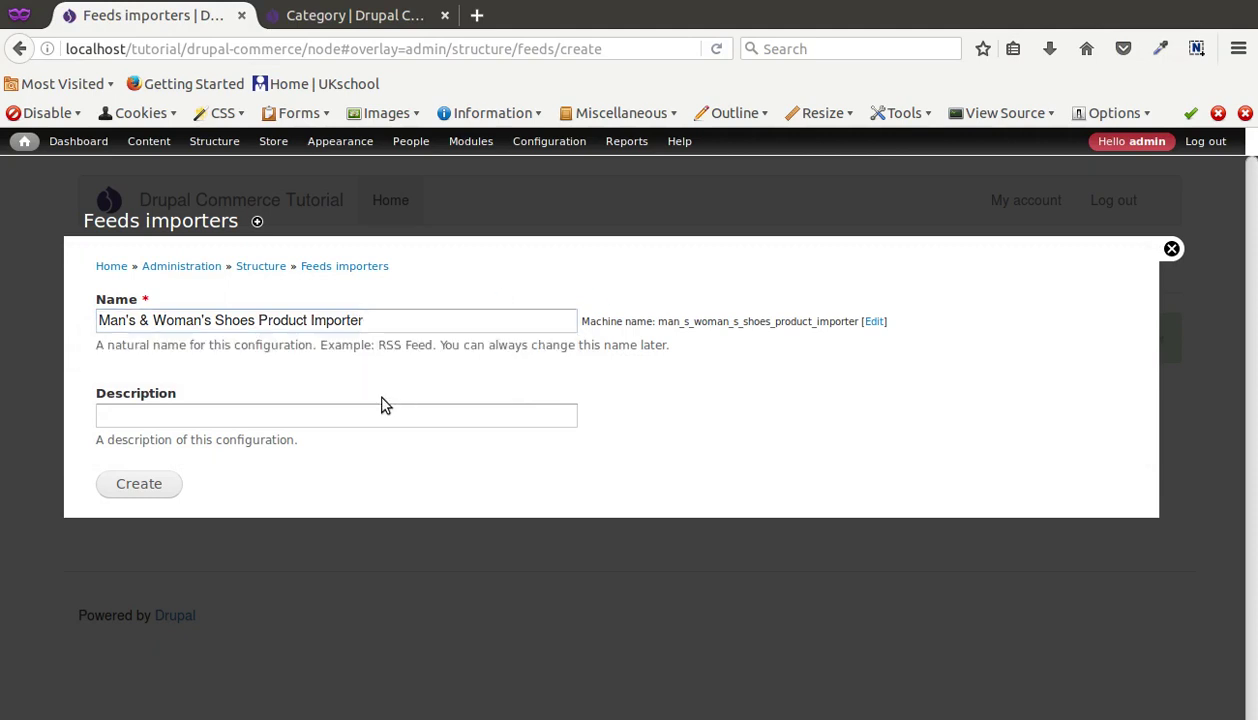
pyautogui.click(158, 485)
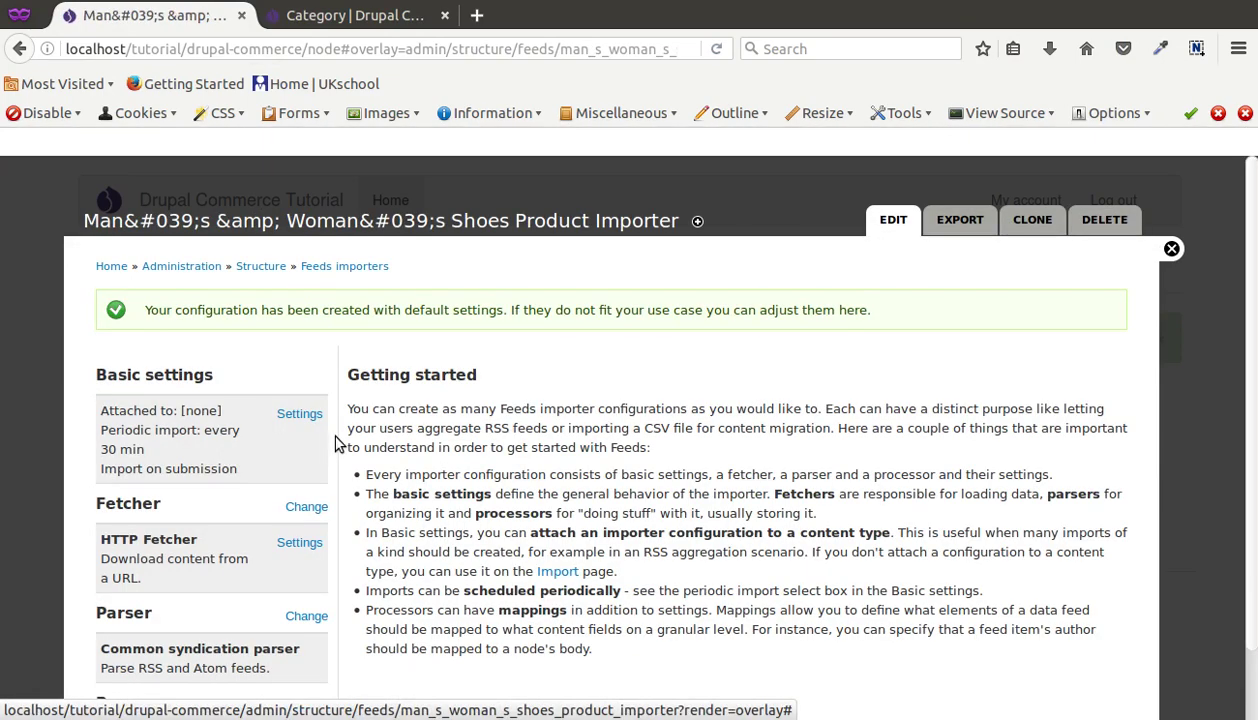
# - Turn off periodic import in the importer's basic settings, keep Import on submission enabled, and save
pyautogui.scroll(-2, 298, 425)
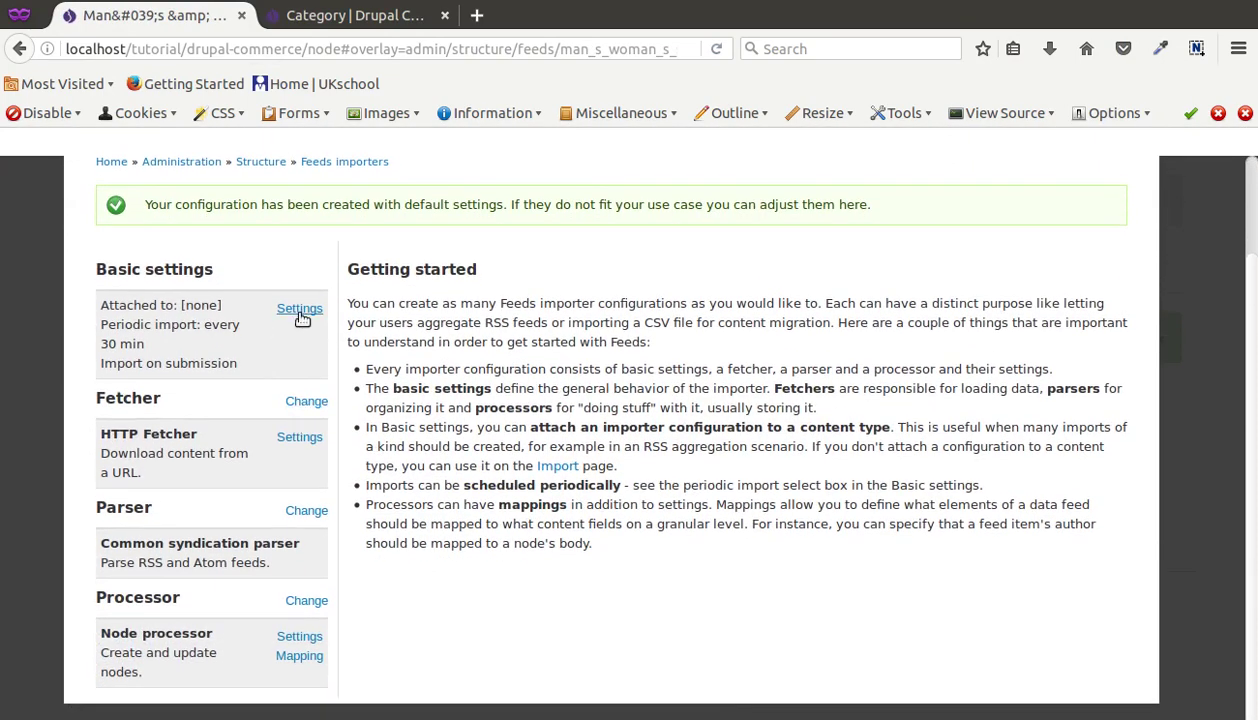
pyautogui.scroll(2, 699, 380)
pyautogui.scroll(-2, 250, 390)
pyautogui.click(295, 311)
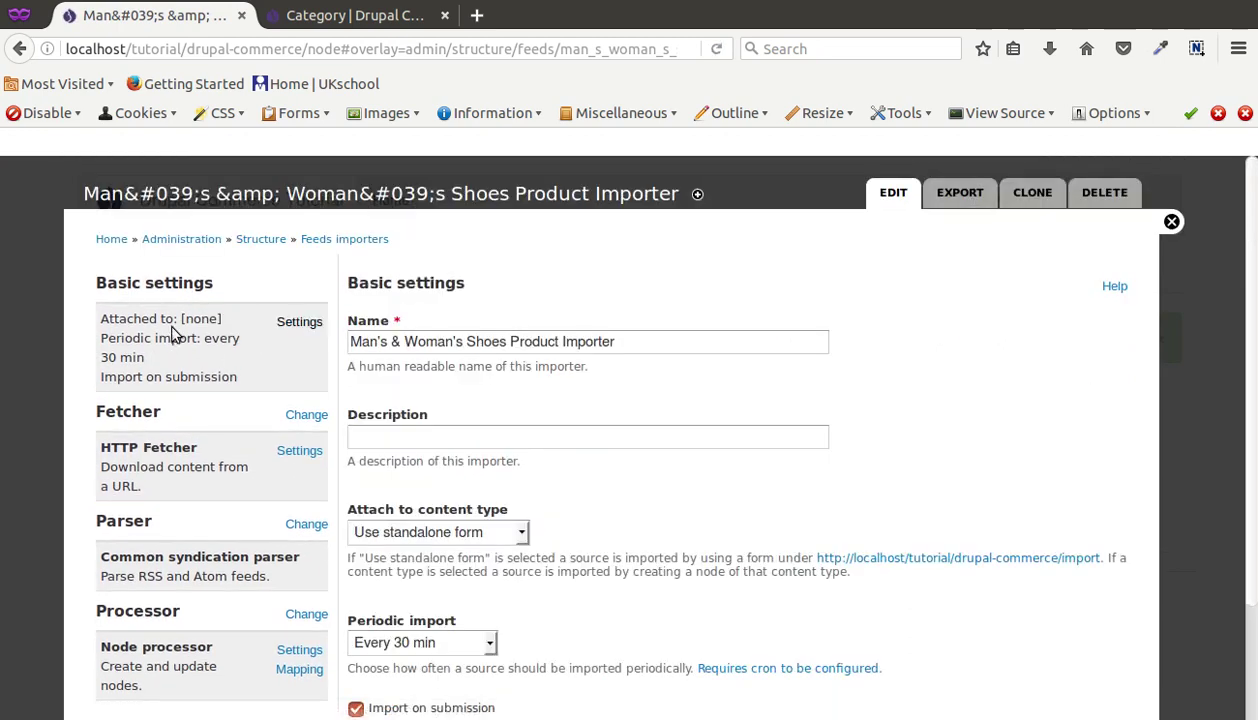
pyautogui.scroll(-2, 509, 365)
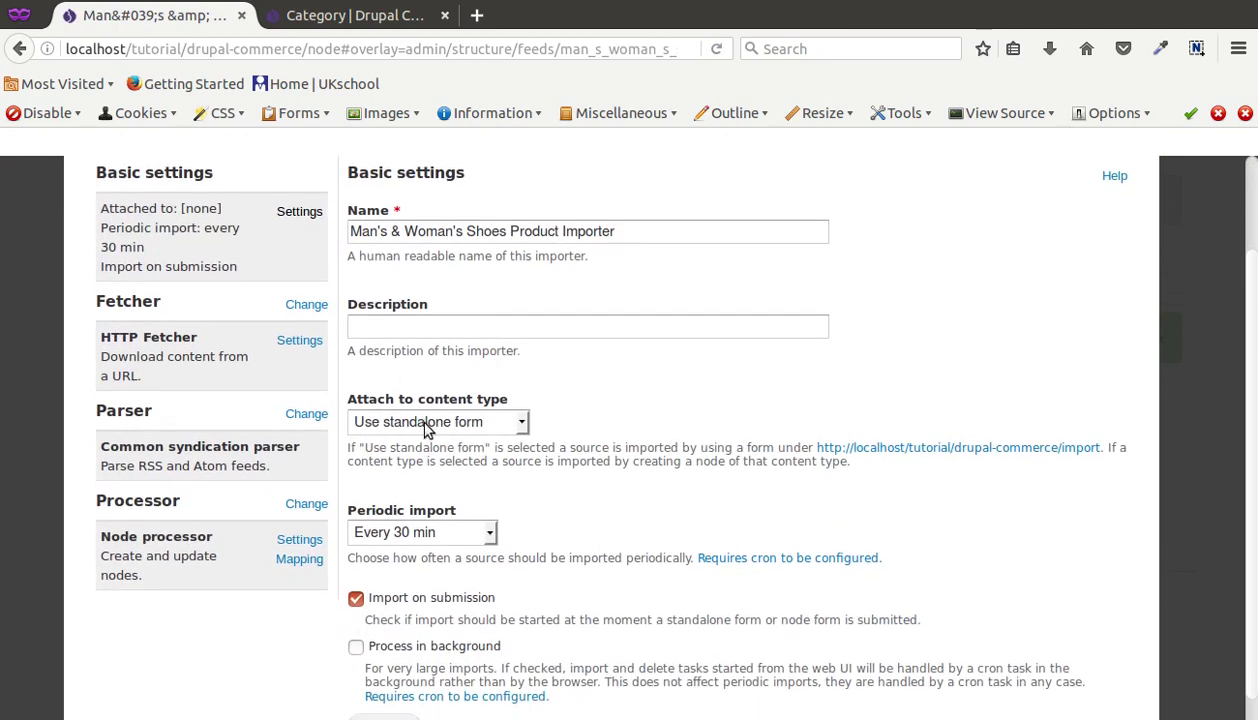
pyautogui.scroll(-1, 420, 412)
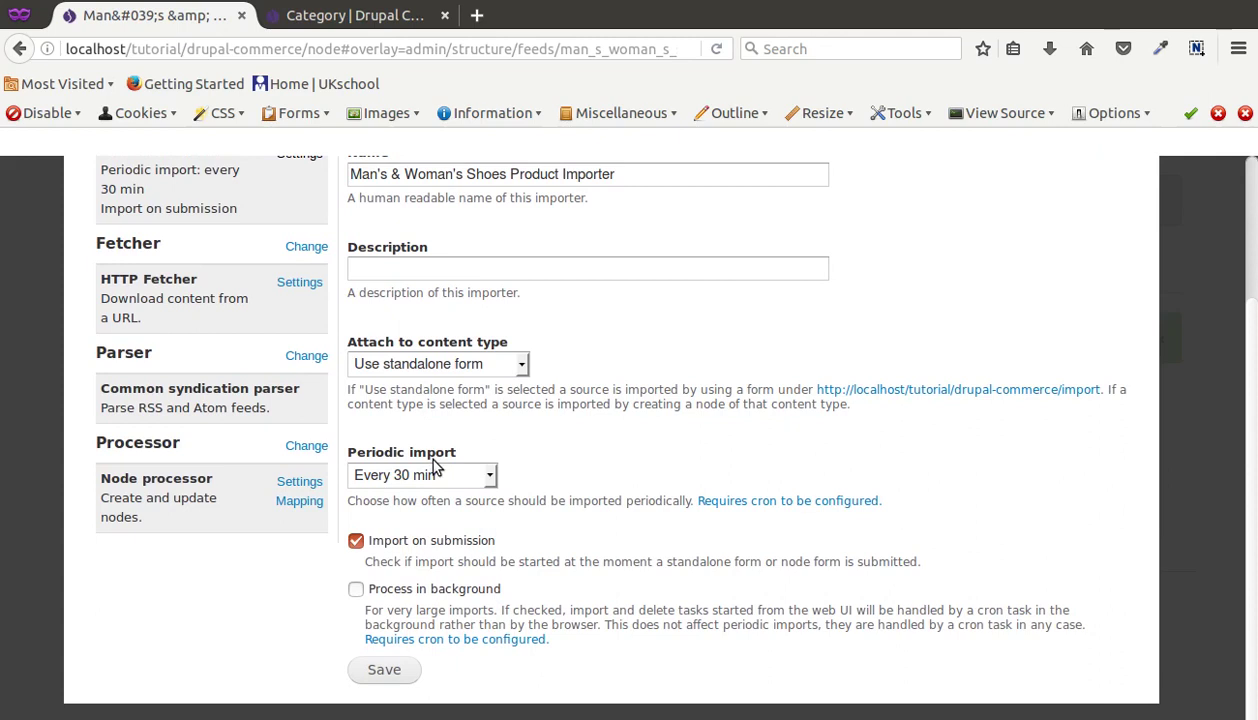
pyautogui.click(436, 481)
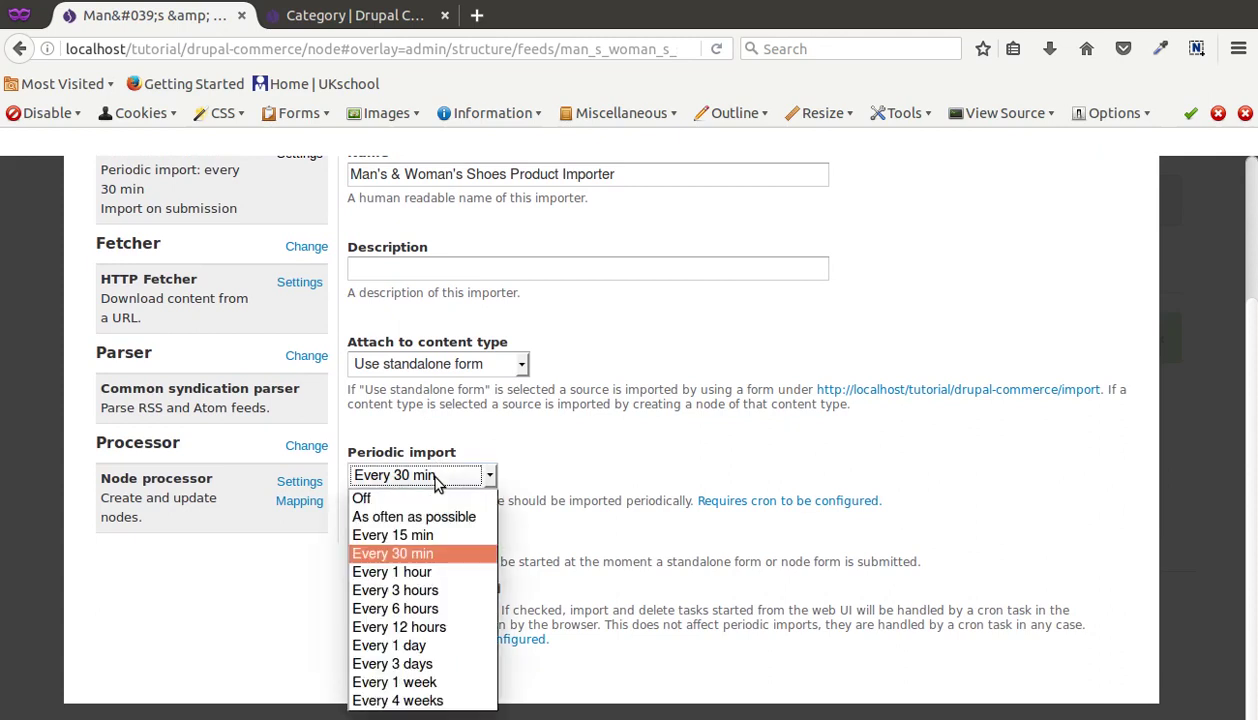
pyautogui.click(398, 508)
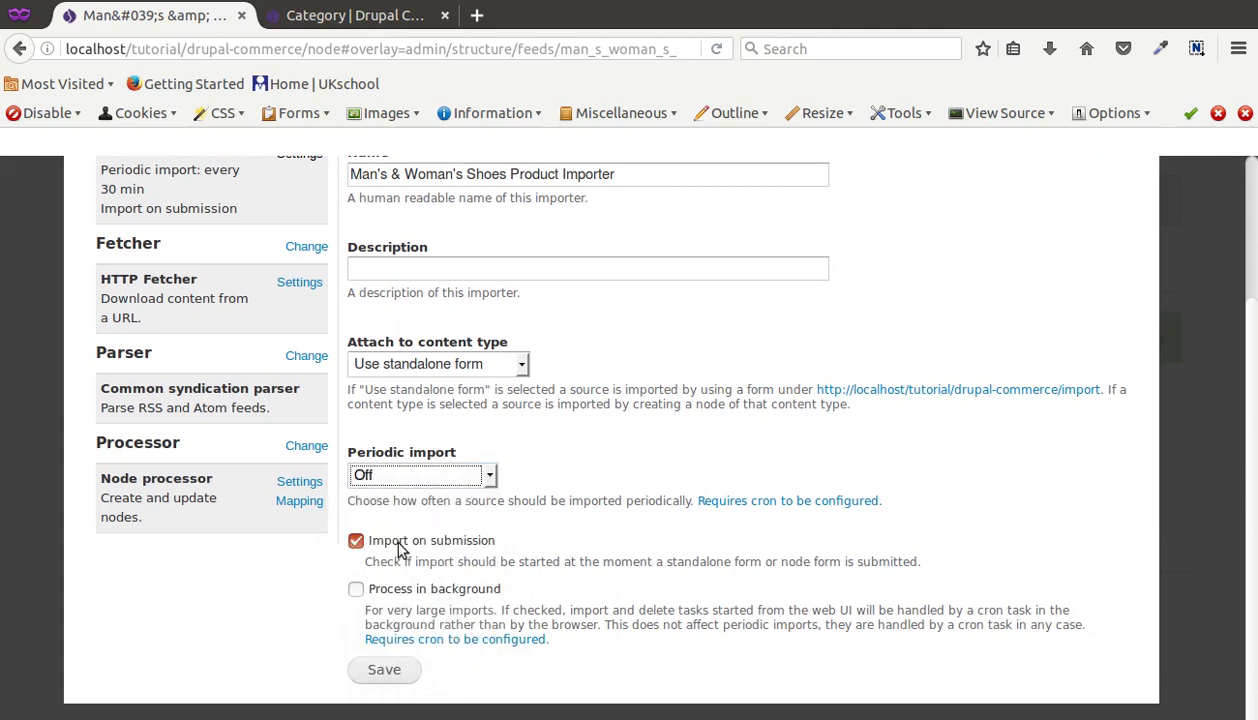
pyautogui.click(372, 668)
# - Switch the importer's fetcher to File upload and save its settings with the default file extensions and upload directory
pyautogui.scroll(-2, 228, 357)
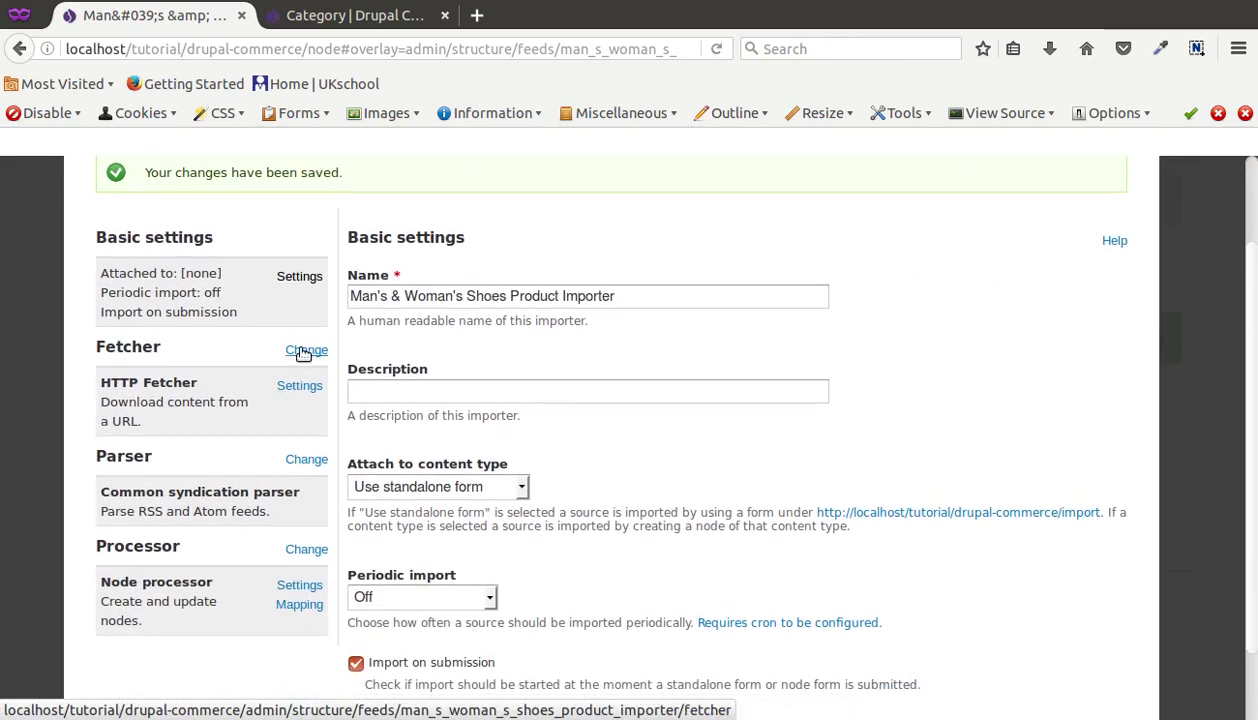
pyautogui.click(306, 352)
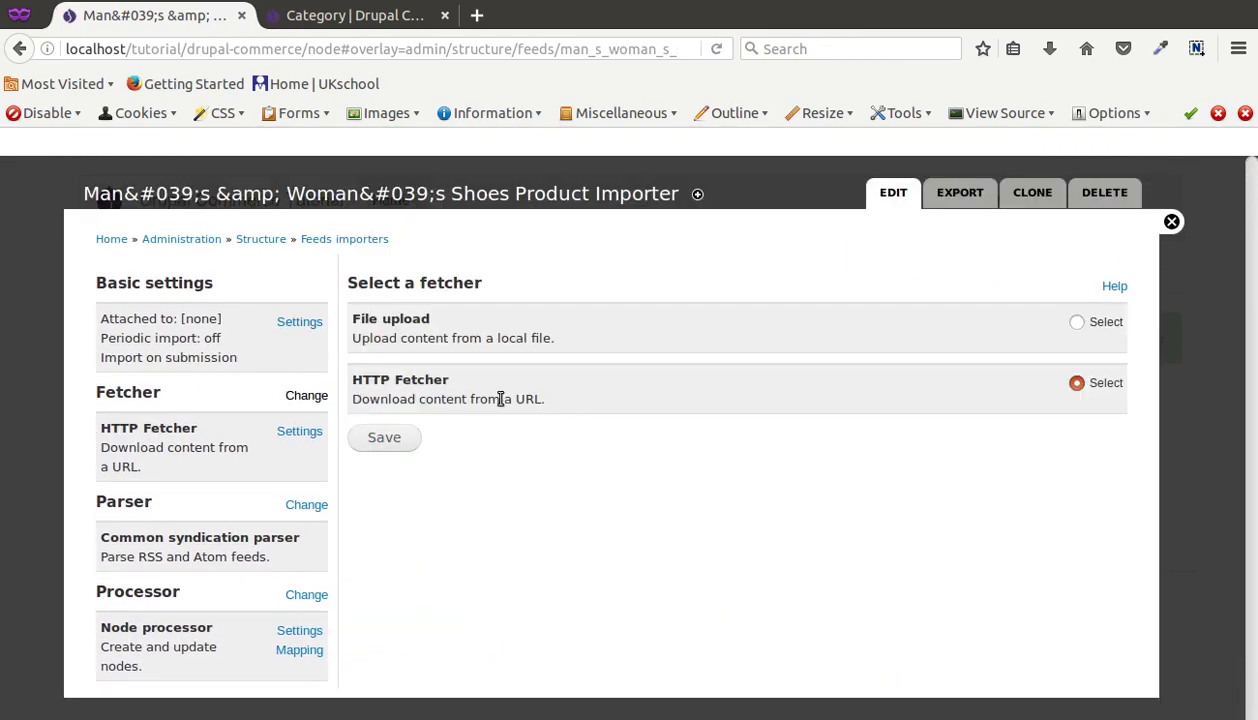
pyautogui.click(1076, 322)
pyautogui.click(364, 446)
pyautogui.scroll(-1, 275, 484)
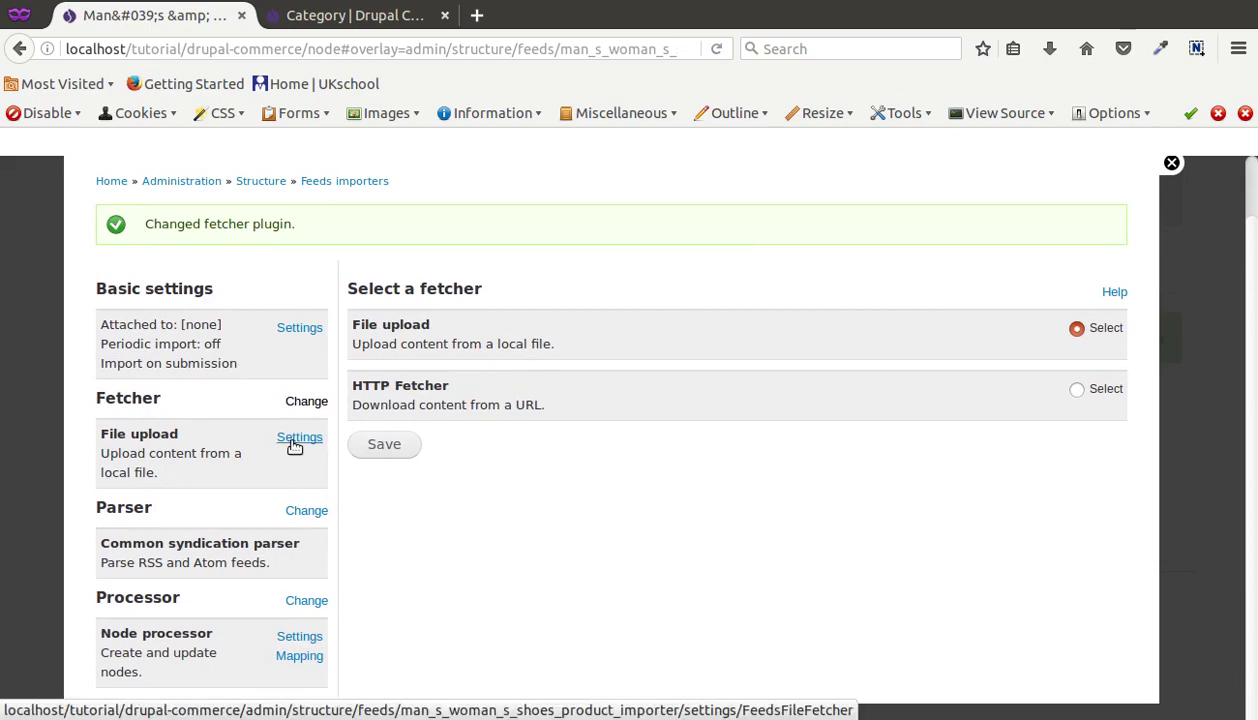
pyautogui.click(293, 441)
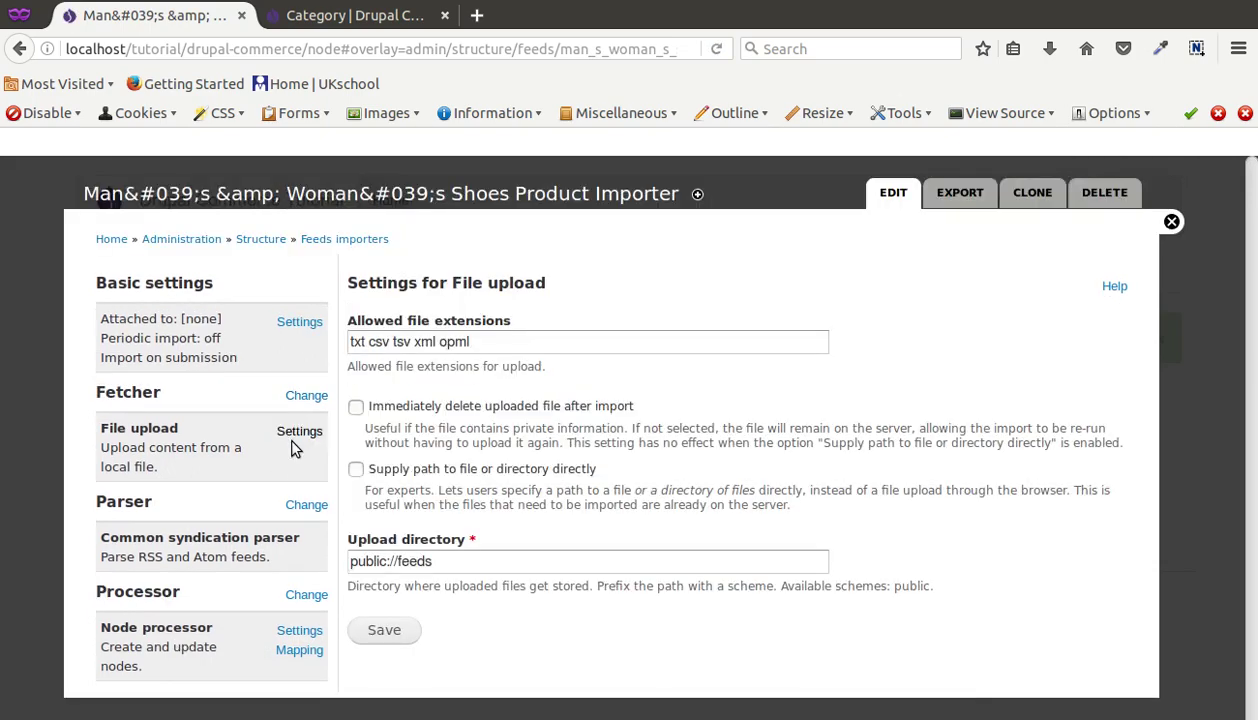
pyautogui.click(380, 630)
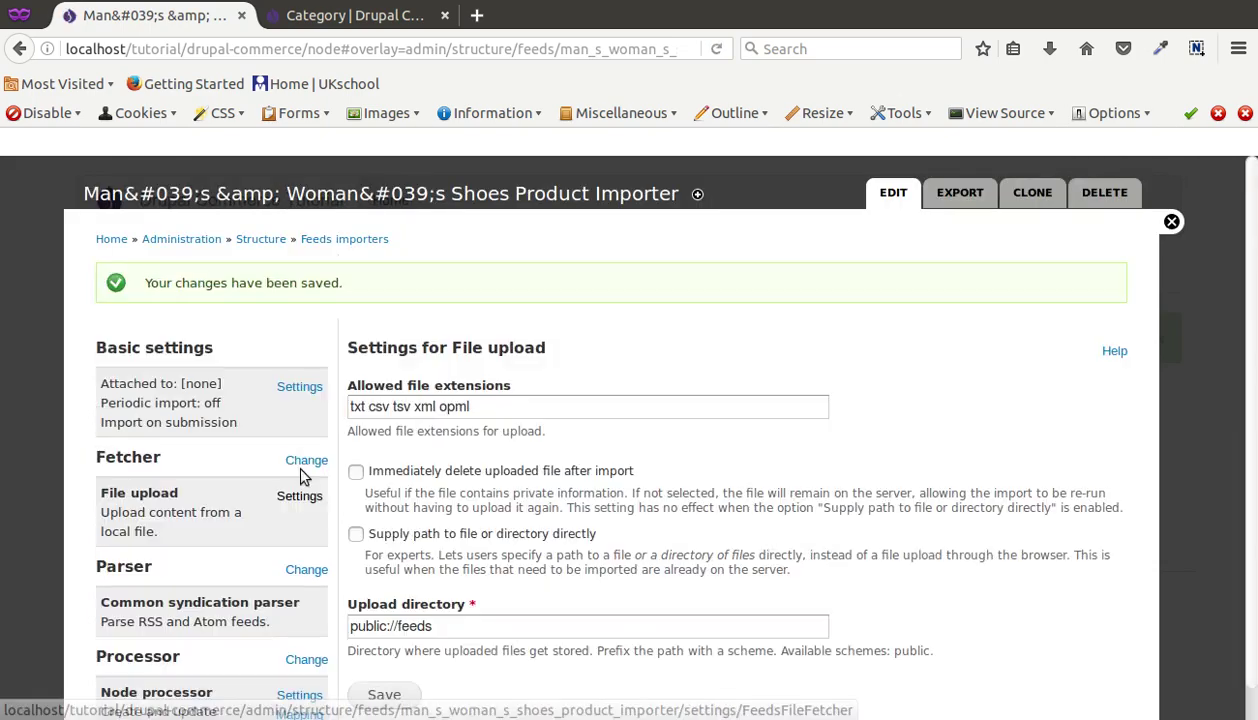
# - Switch the importer's parser to CSV parser and save its settings with the comma delimiter and UTF-8 encoding
pyautogui.scroll(-1, 280, 480)
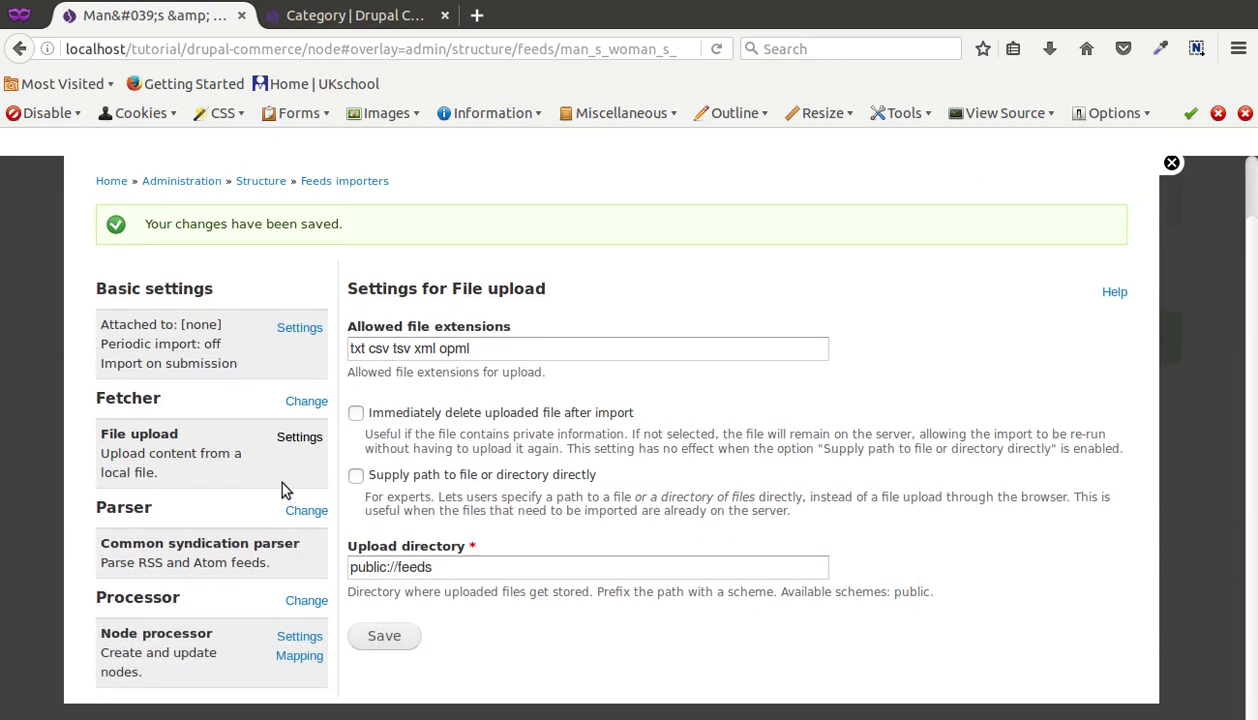
pyautogui.click(304, 510)
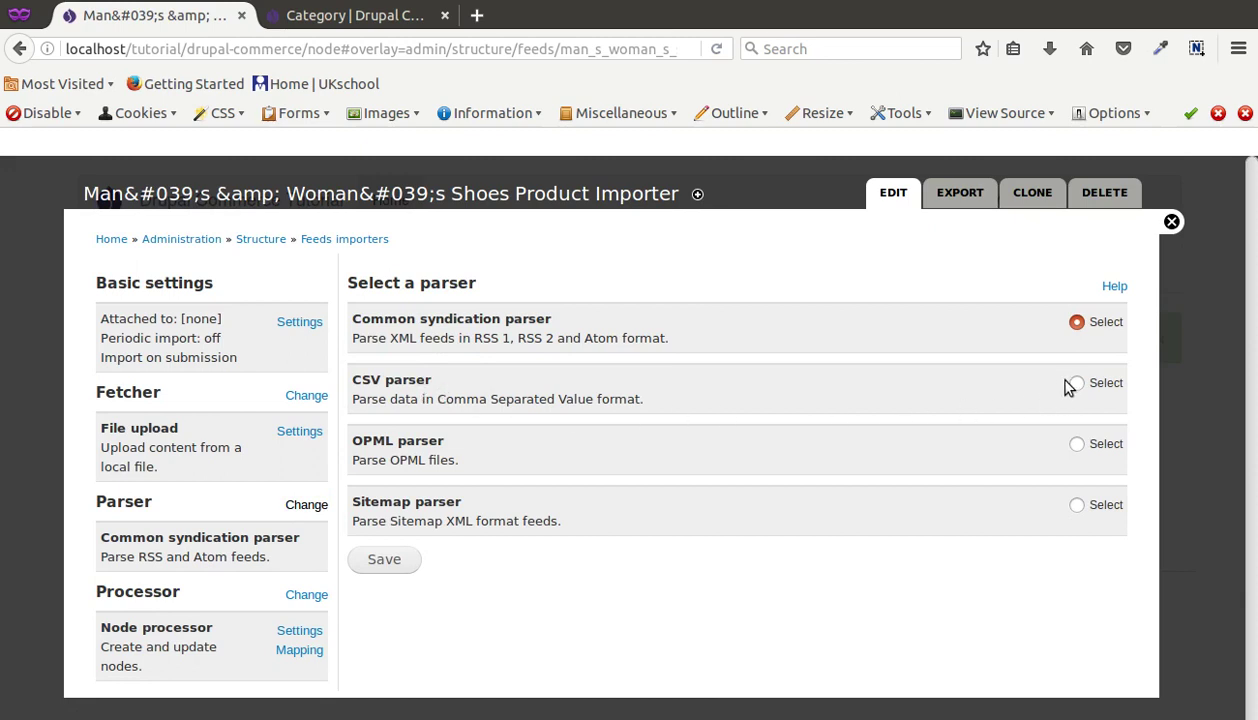
pyautogui.click(392, 560)
pyautogui.click(290, 606)
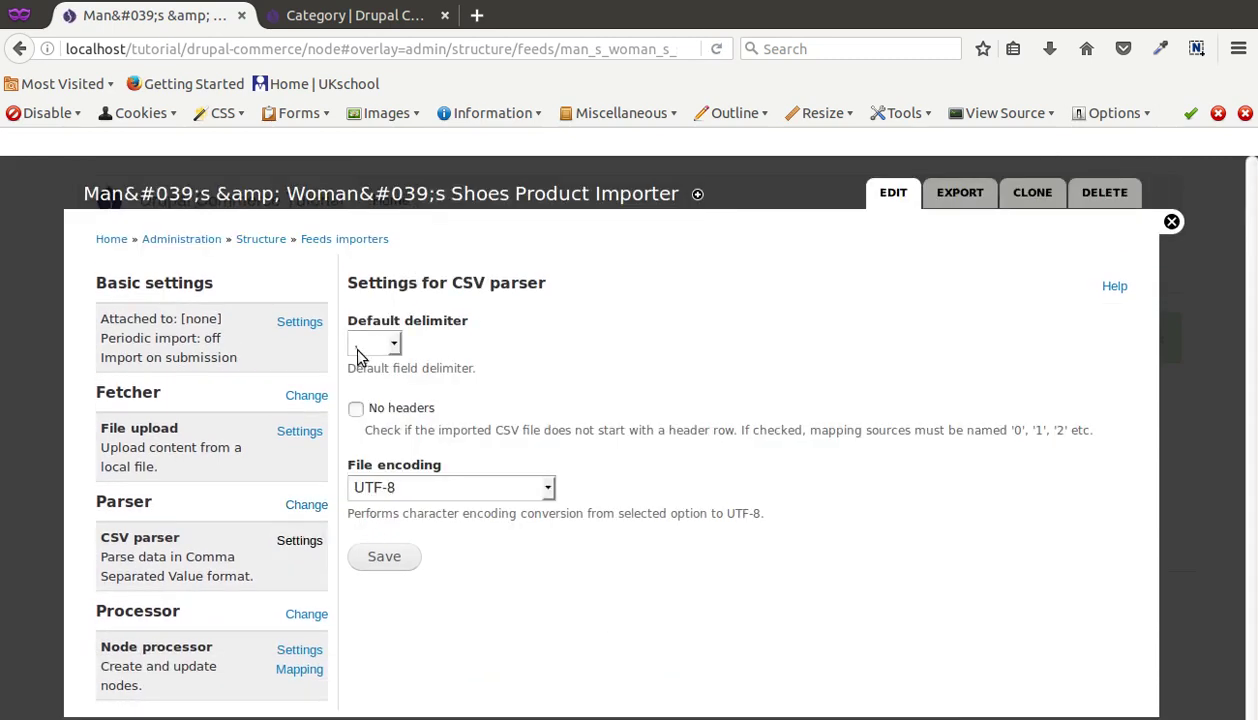
pyautogui.click(390, 565)
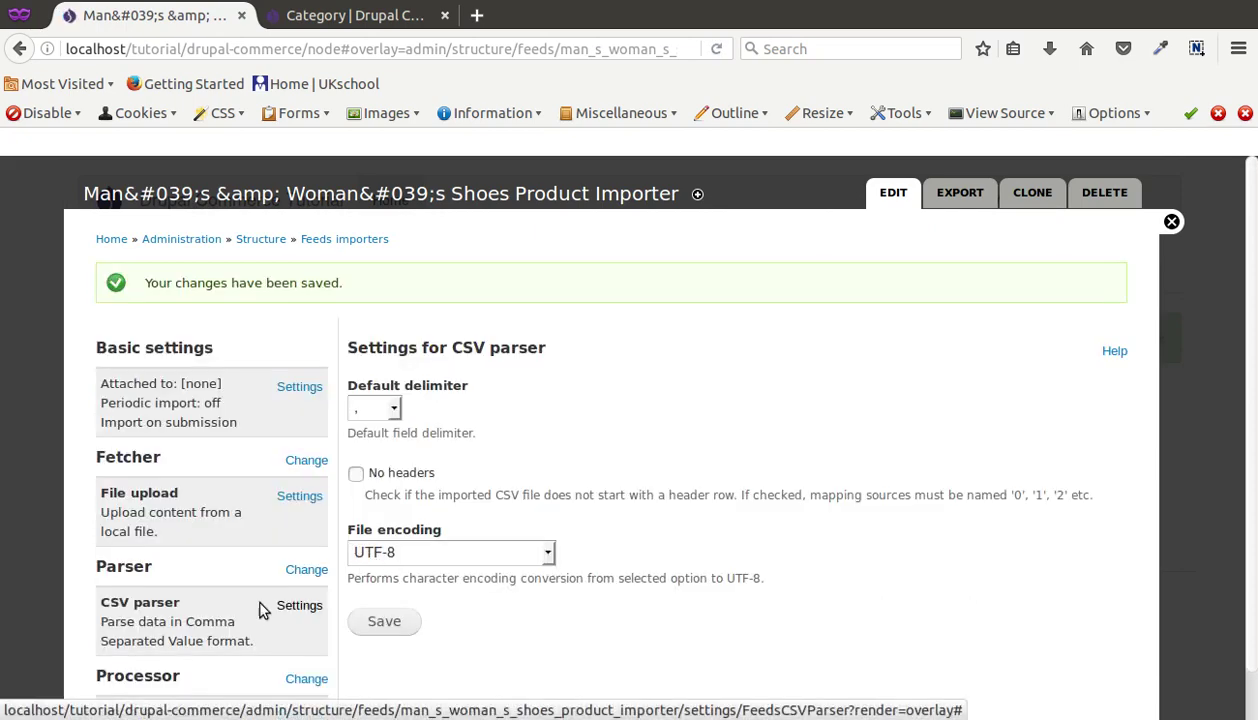
# - Switch the importer's processor to Commerce Product processor
pyautogui.scroll(-1, 258, 604)
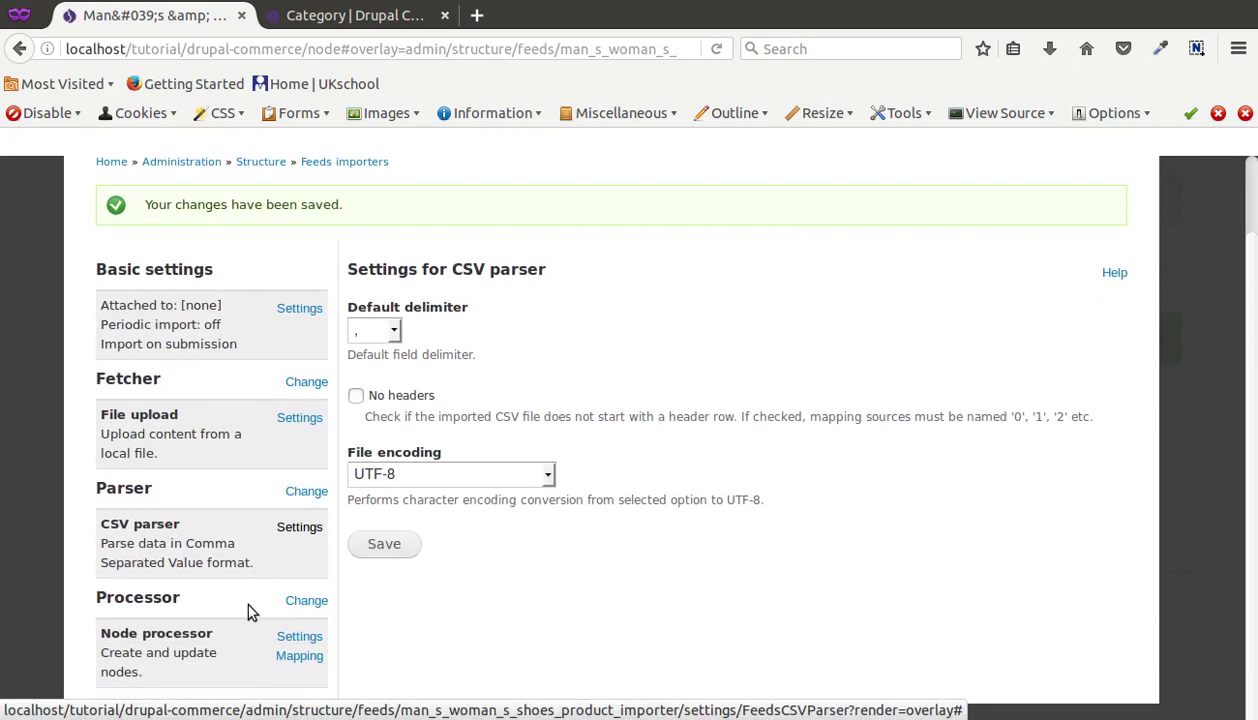
pyautogui.click(321, 600)
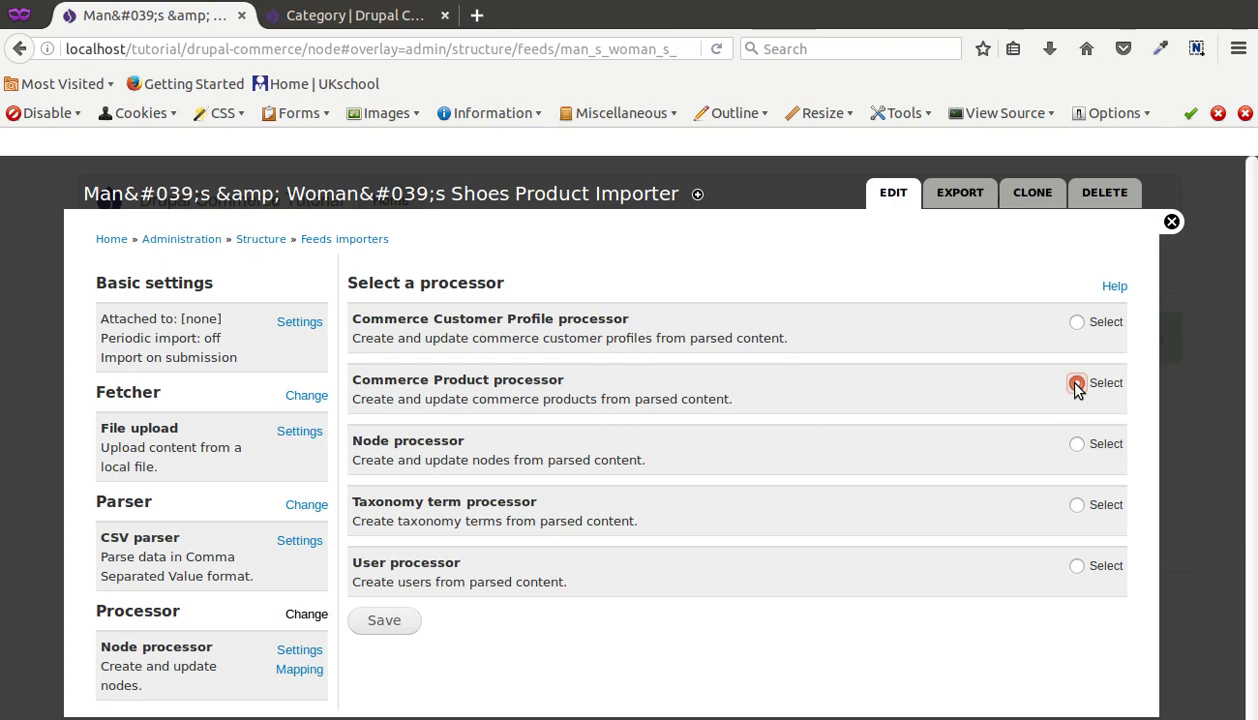
pyautogui.click(378, 621)
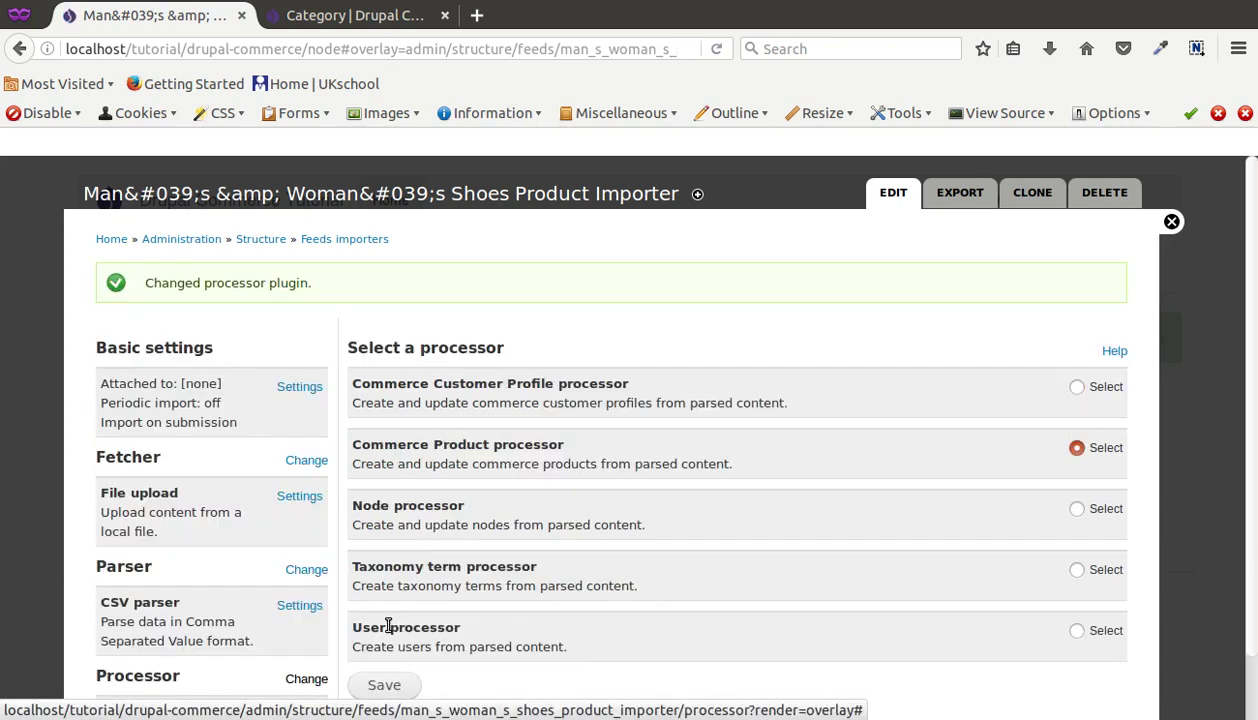
# - Set the bundle of the Commerce Product processor to Man's & Woman's Shoes
pyautogui.scroll(-2, 390, 630)
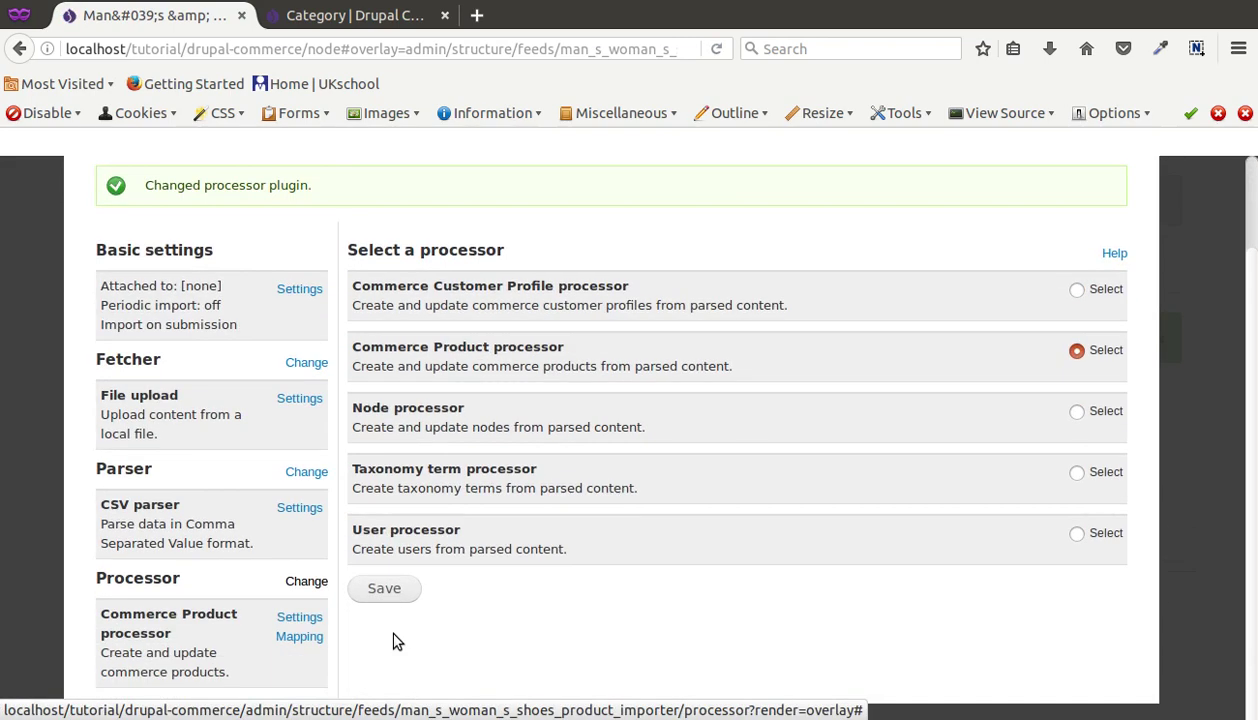
pyautogui.click(309, 619)
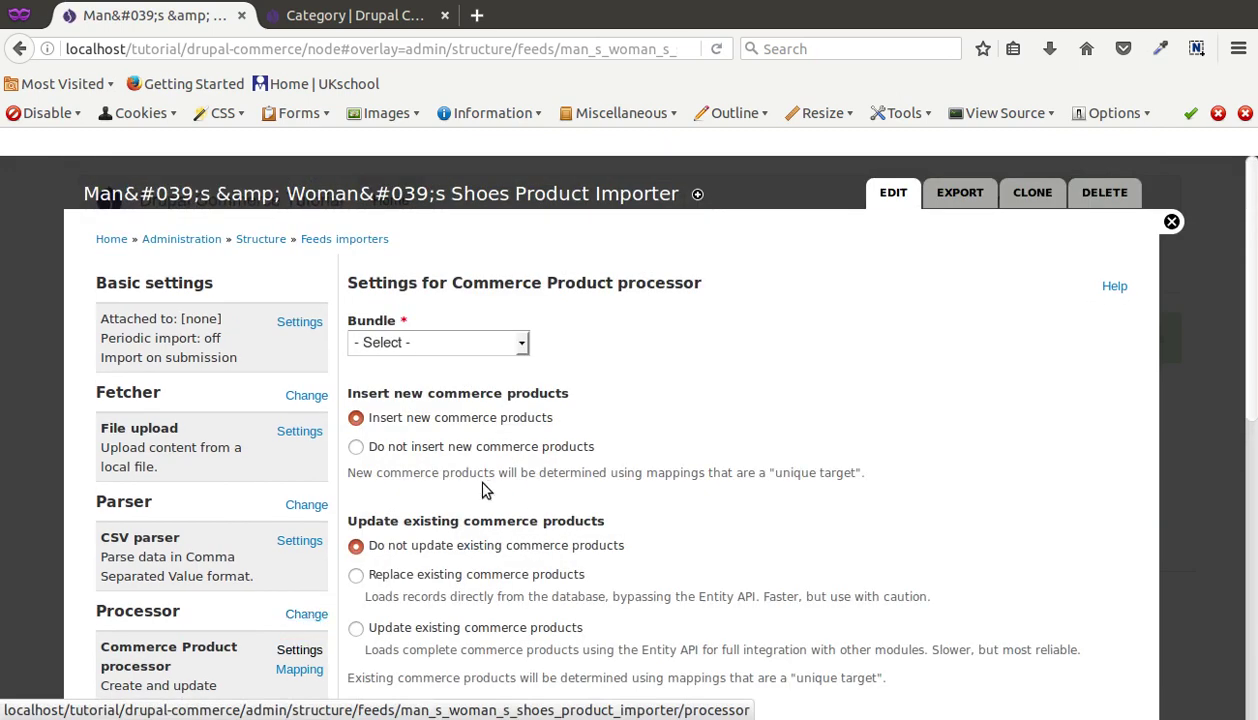
pyautogui.click(406, 346)
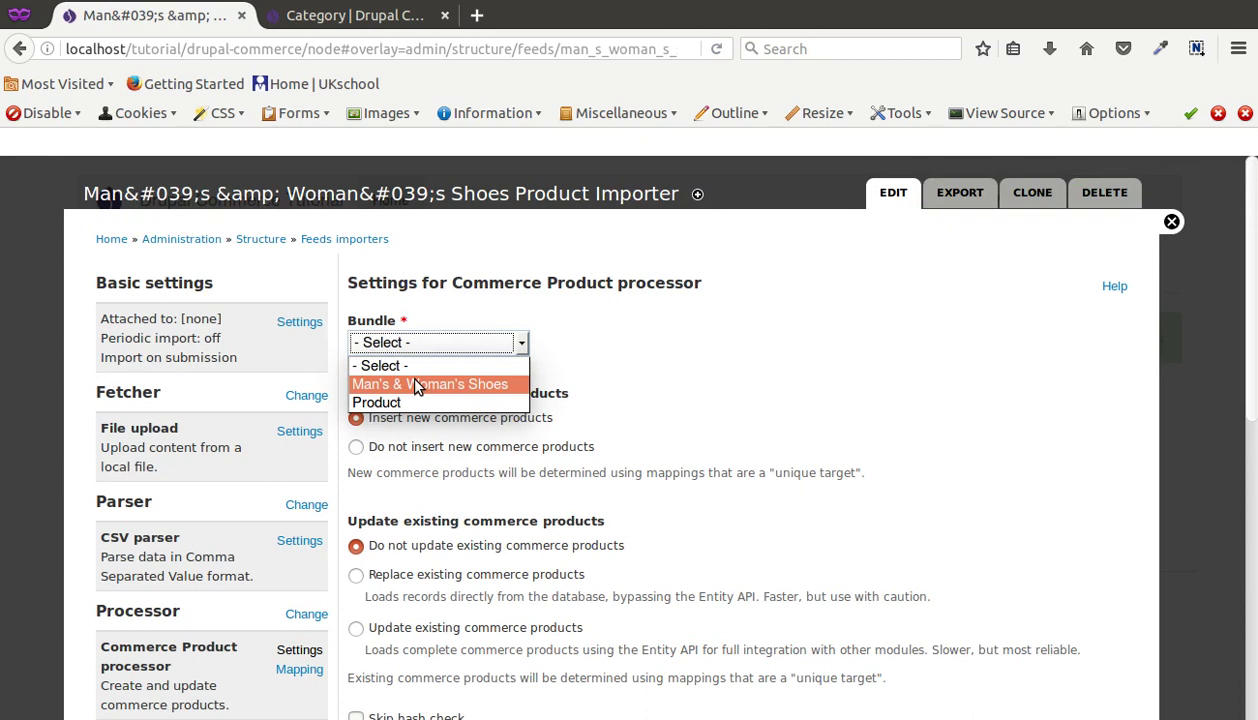
pyautogui.click(417, 387)
# - Keep the text format as Plain text, set the author of the created products to admin, and save the processor settings
pyautogui.scroll(-2, 437, 427)
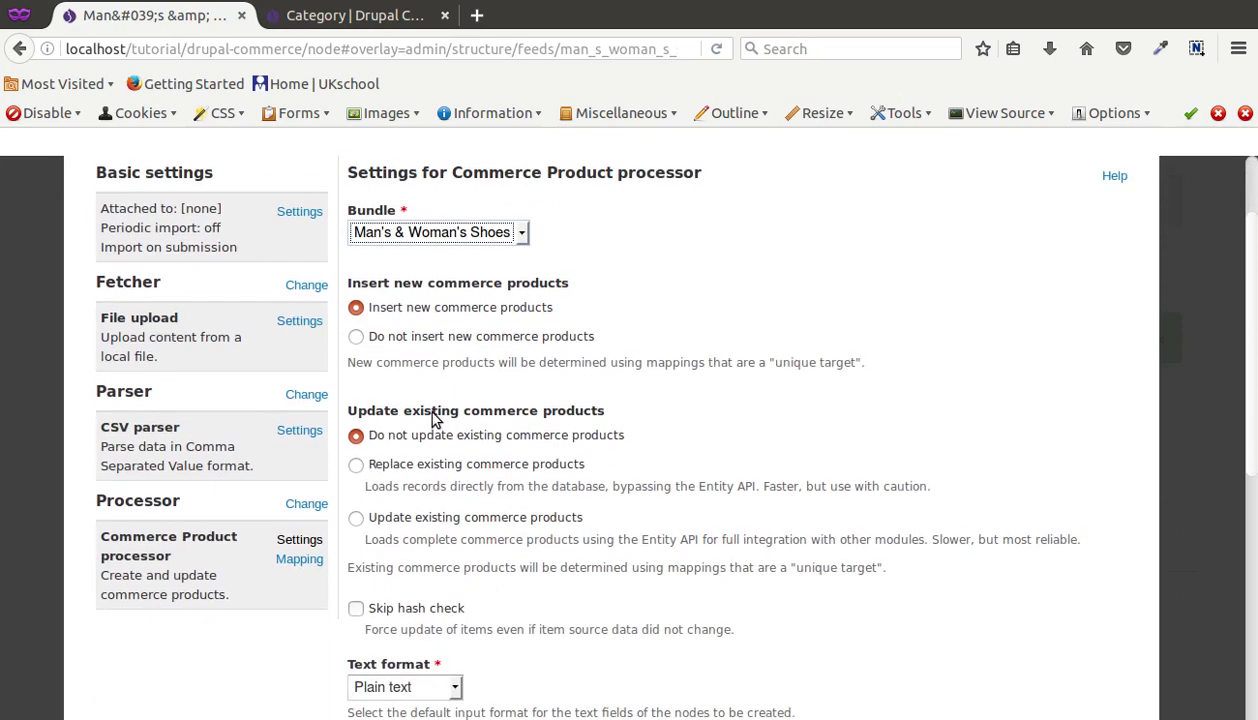
pyautogui.scroll(-1, 433, 418)
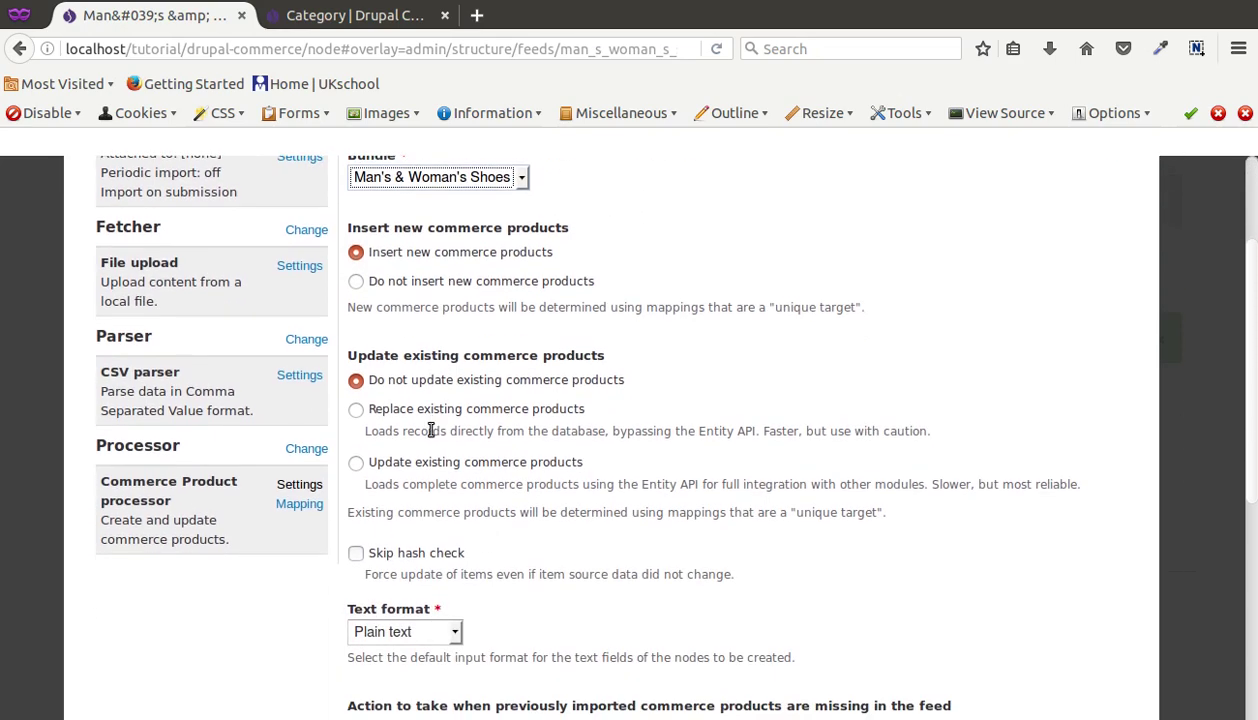
pyautogui.scroll(-4, 430, 430)
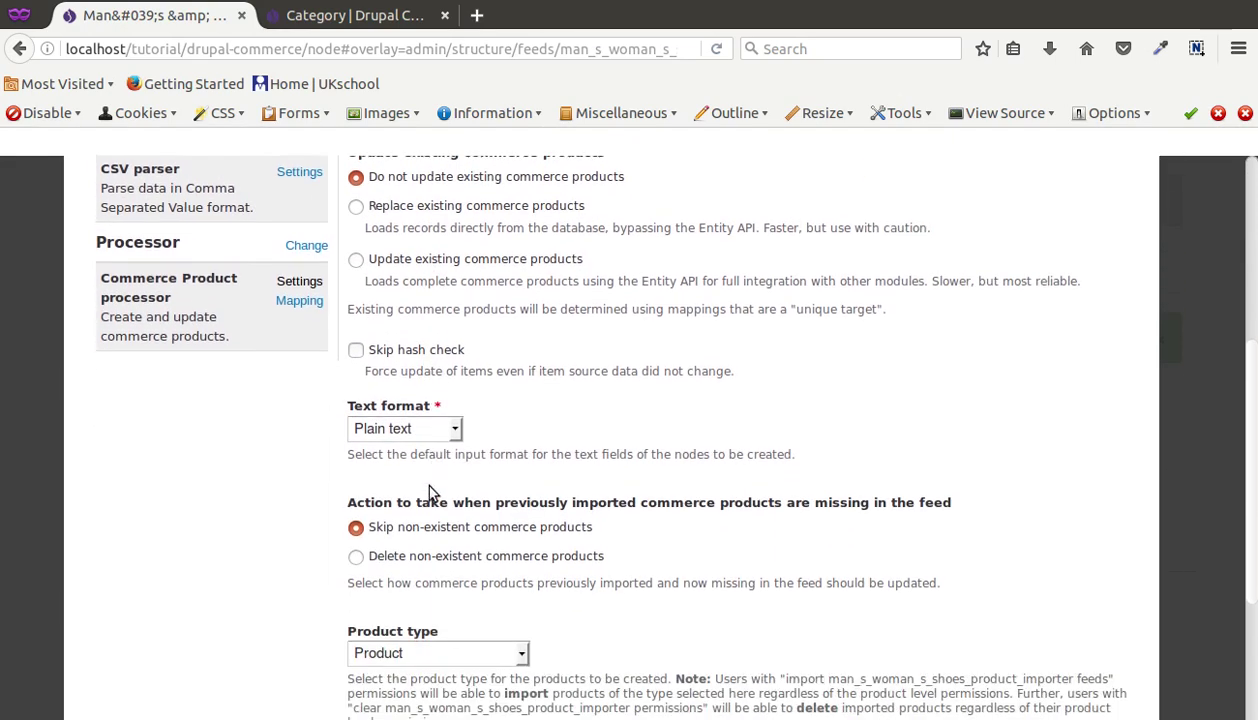
pyautogui.click(398, 420)
pyautogui.click(398, 420)
pyautogui.scroll(-4, 398, 420)
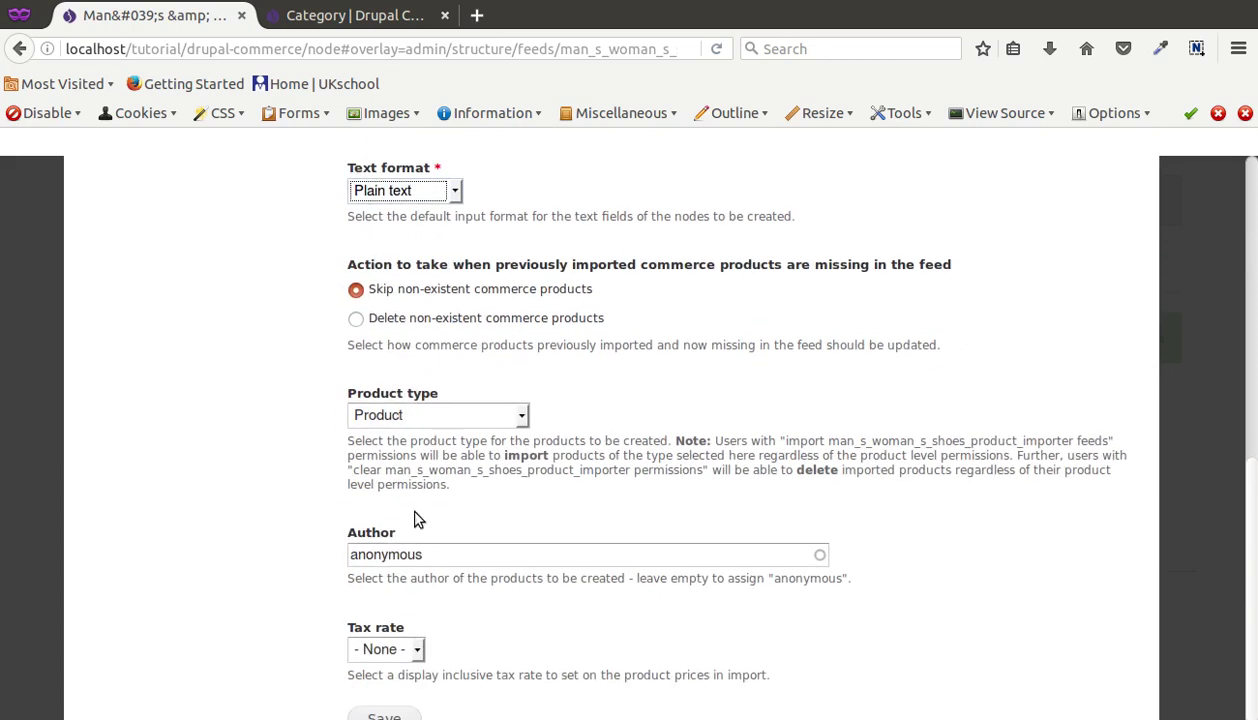
pyautogui.doubleClick(451, 563)
pyautogui.write('ad')
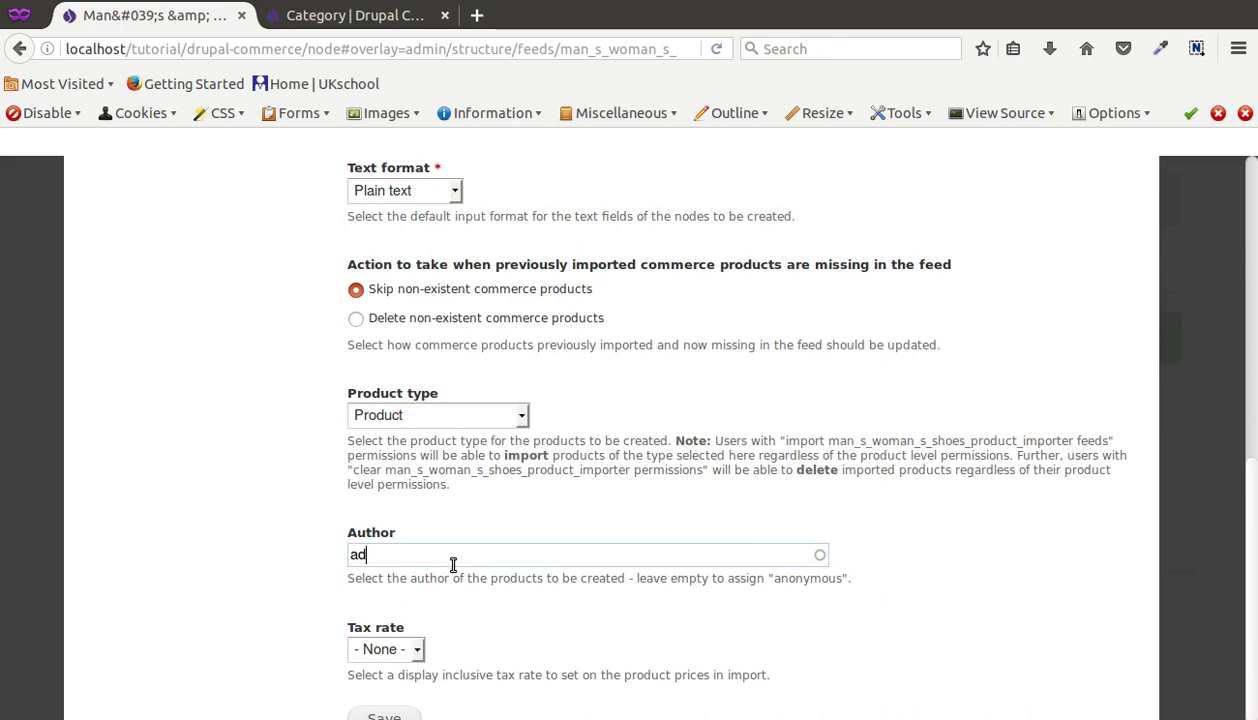
pyautogui.click(449, 576)
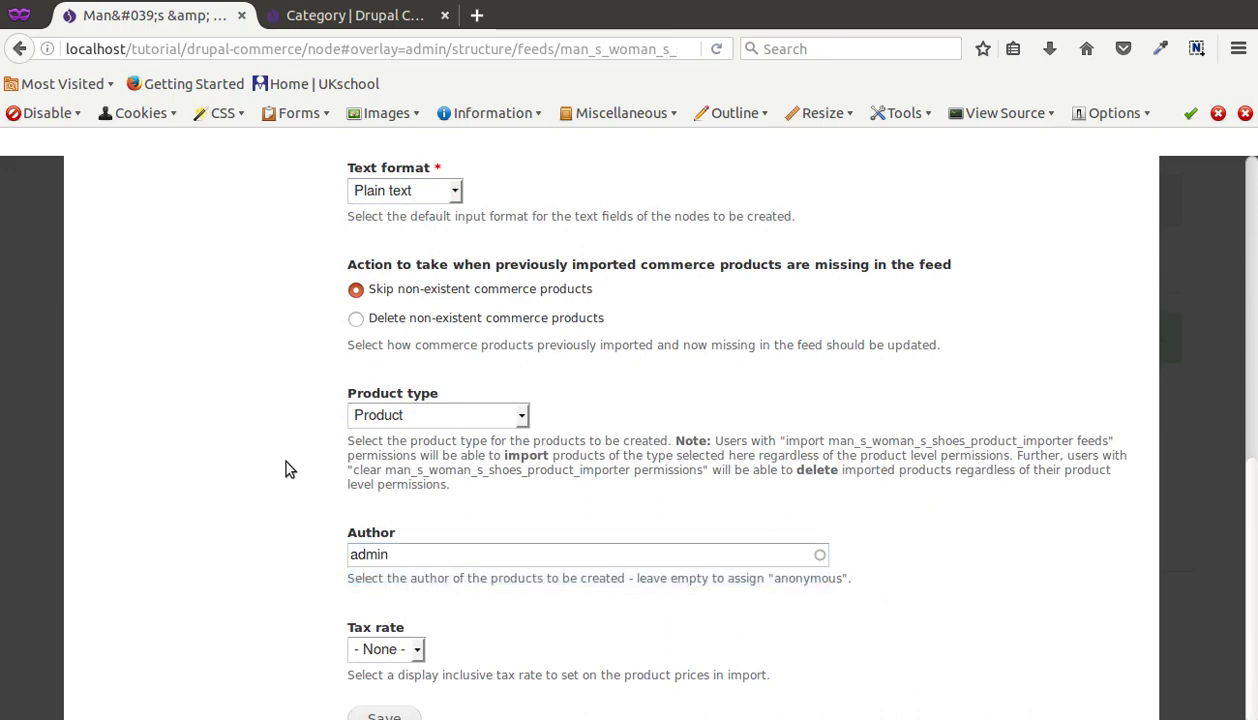
pyautogui.scroll(2, 402, 286)
pyautogui.scroll(-3, 413, 425)
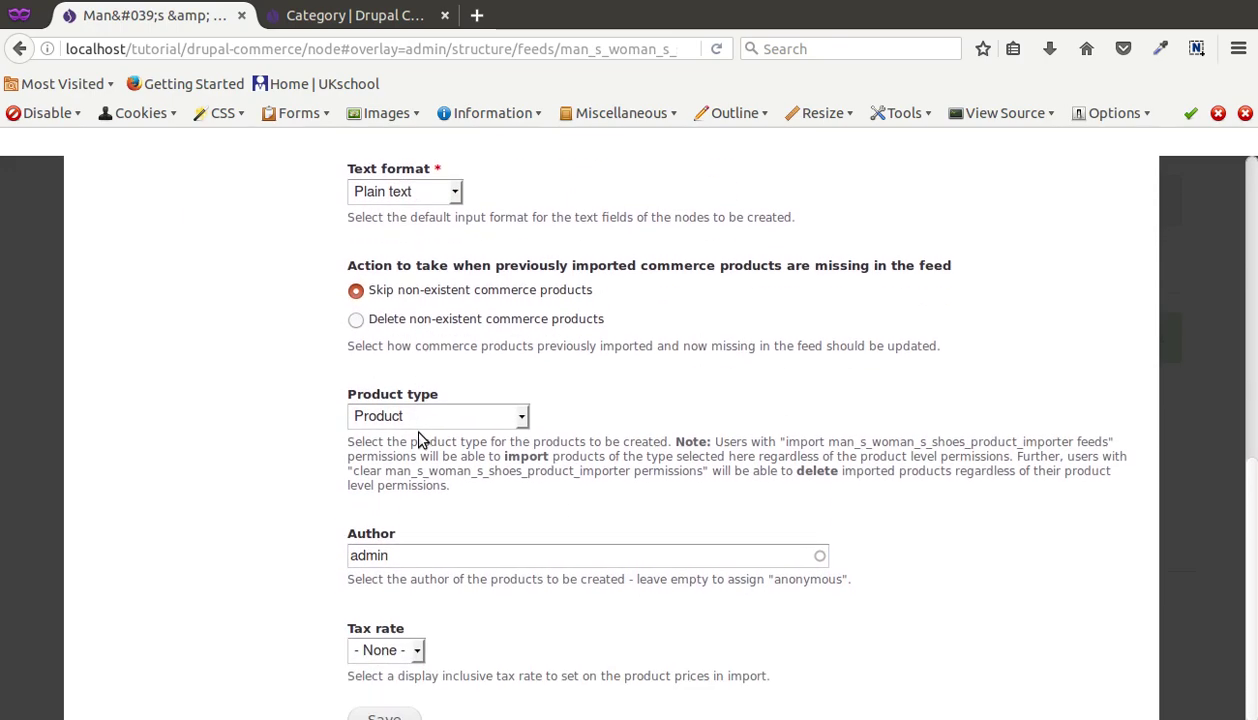
pyautogui.click(386, 670)
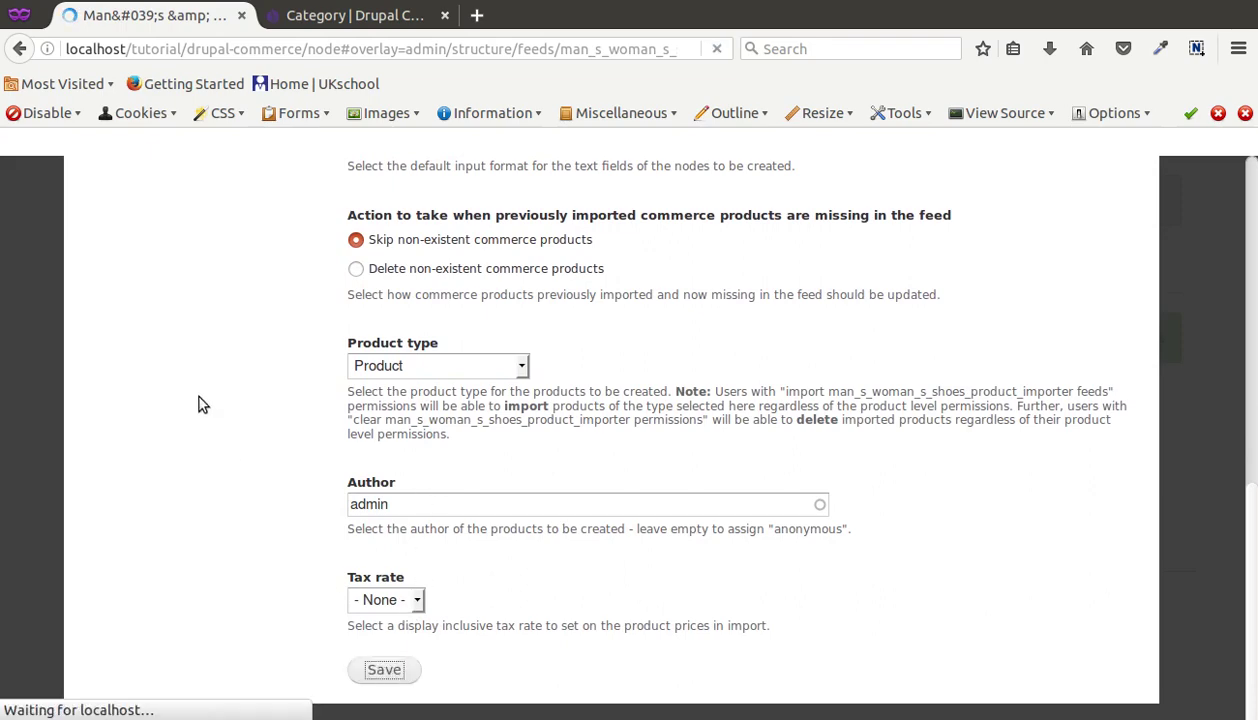
# - Open the Commerce Product processor's mapping, and check the managed fields of the Man's & Woman's Shoes product type in the second browser tab
pyautogui.scroll(-3, 255, 533)
pyautogui.click(316, 462)
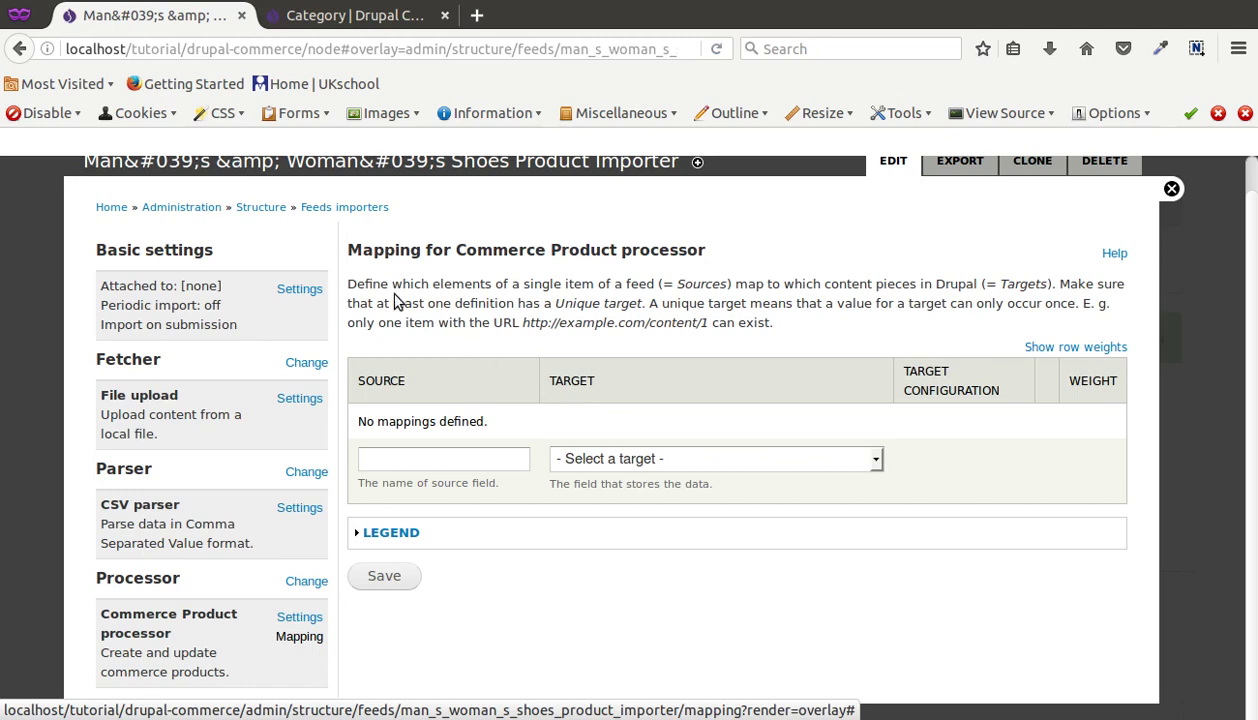
pyautogui.click(360, 17)
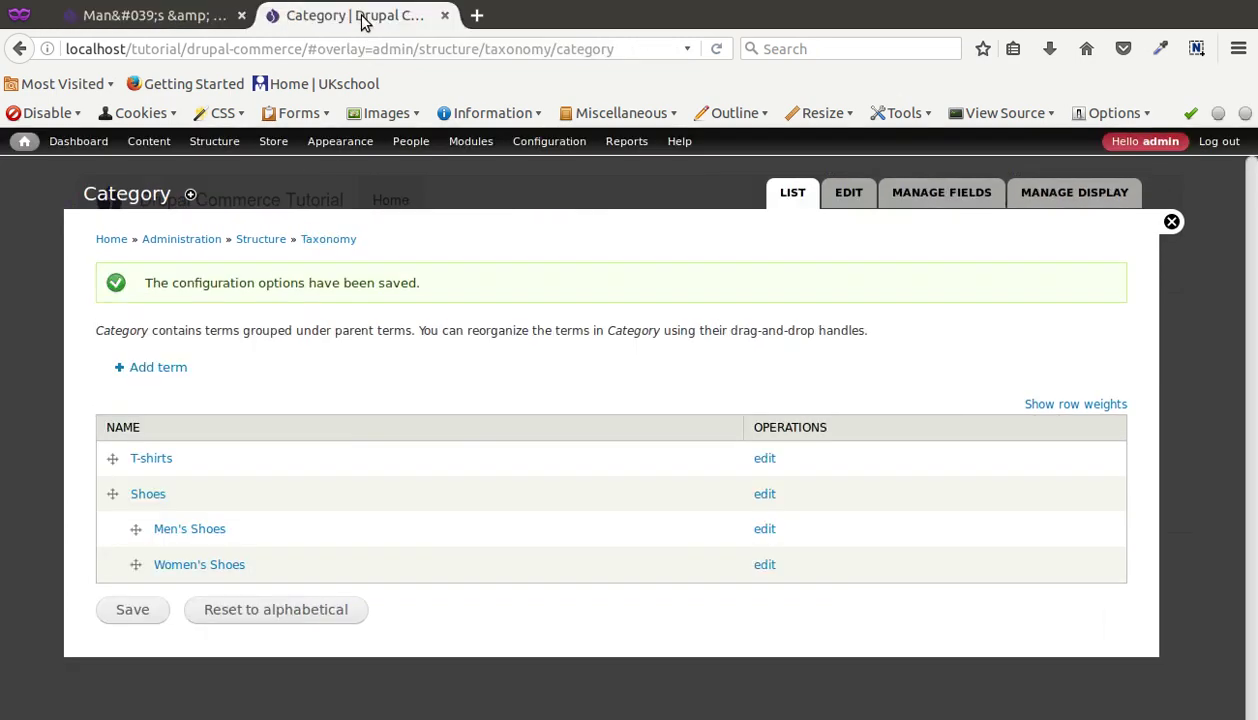
pyautogui.moveTo(269, 163)
pyautogui.moveTo(295, 208)
pyautogui.moveTo(425, 211)
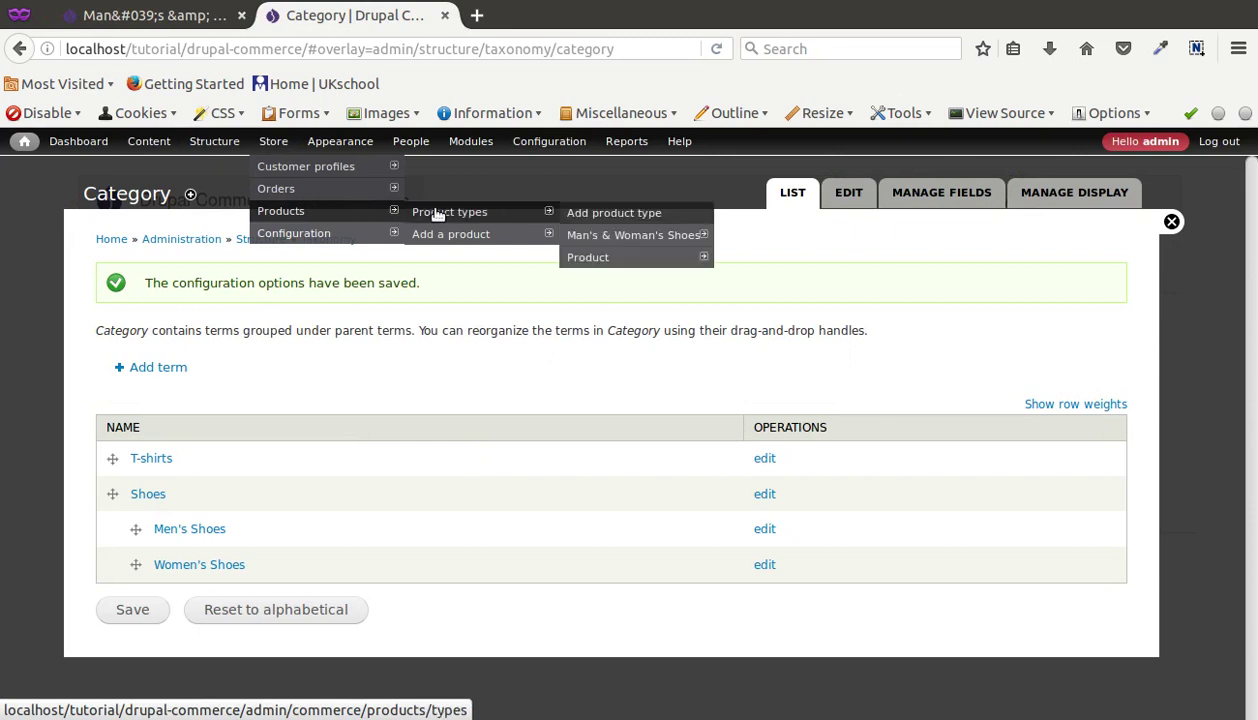
pyautogui.click(597, 236)
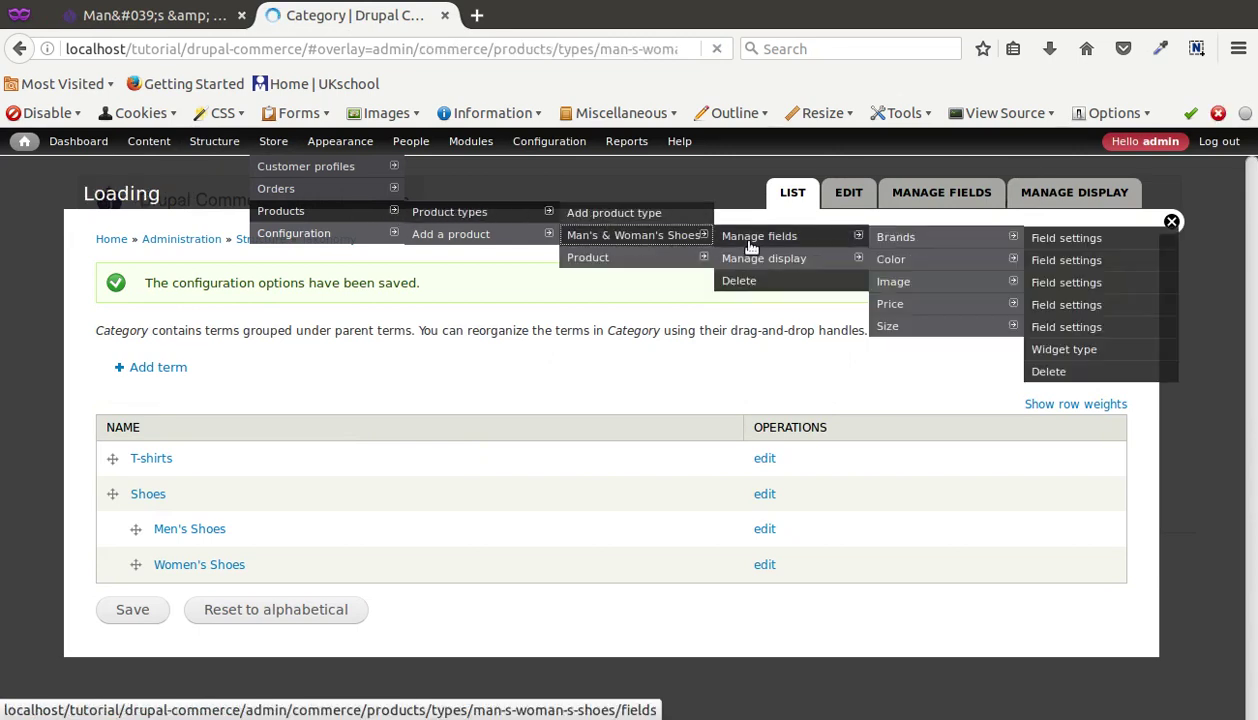
pyautogui.click(885, 200)
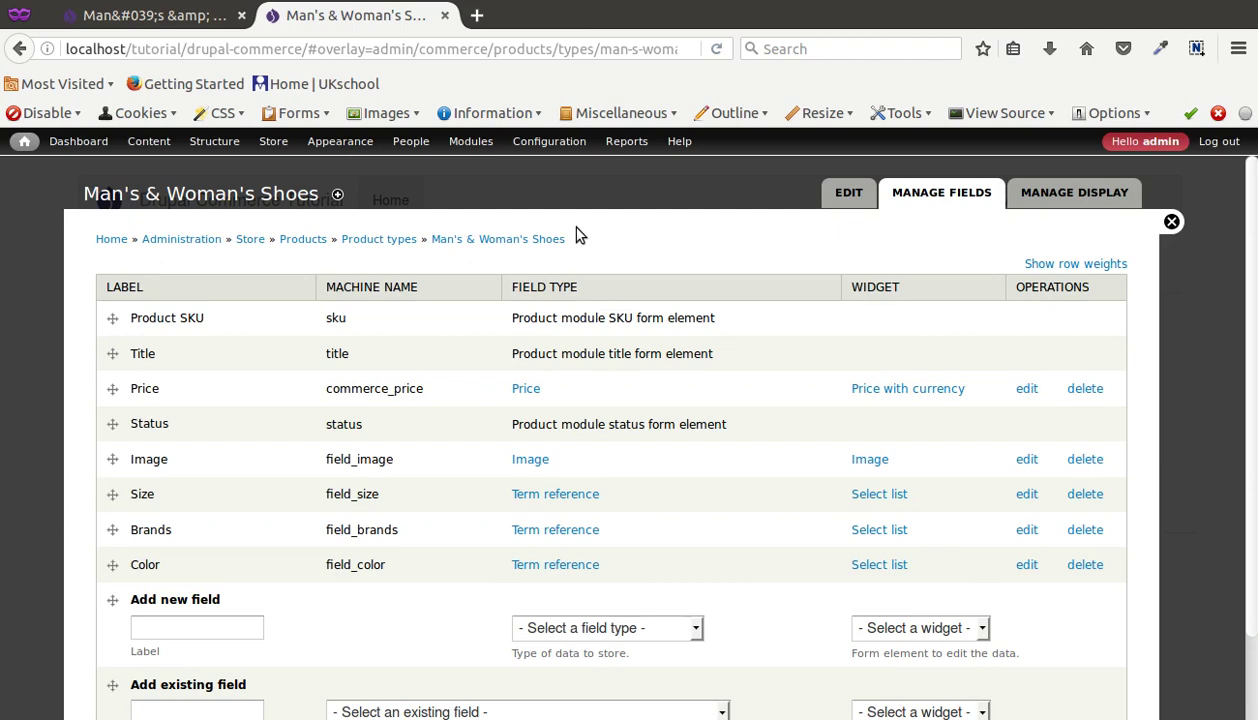
pyautogui.scroll(-2, 576, 235)
pyautogui.scroll(2, 560, 272)
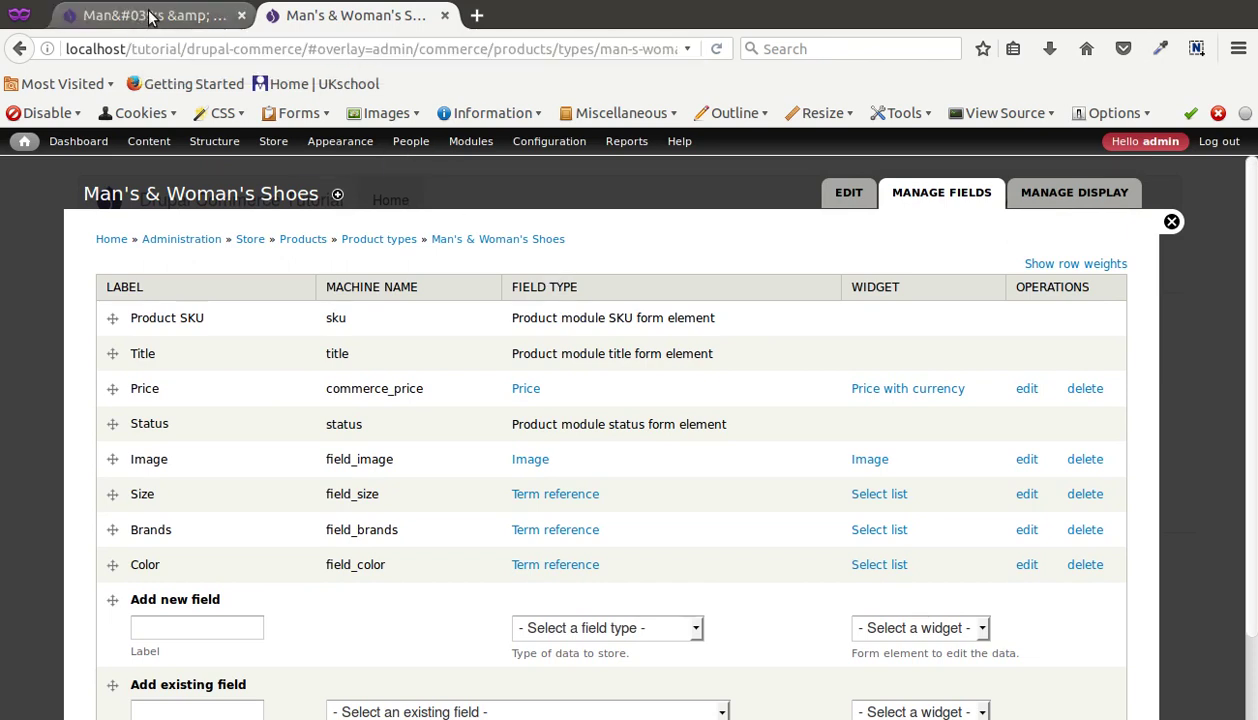
# - Copy the Title label from the product type's field list into the source of a new mapping
pyautogui.click(150, 18)
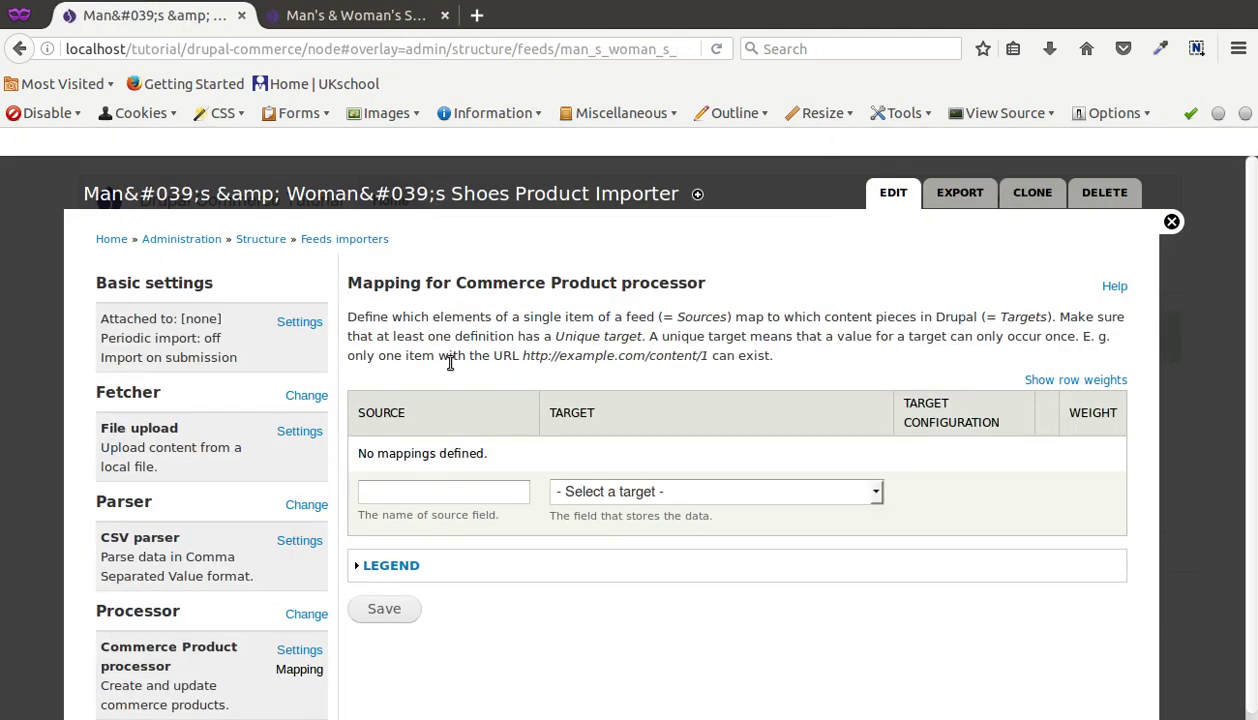
pyautogui.click(336, 17)
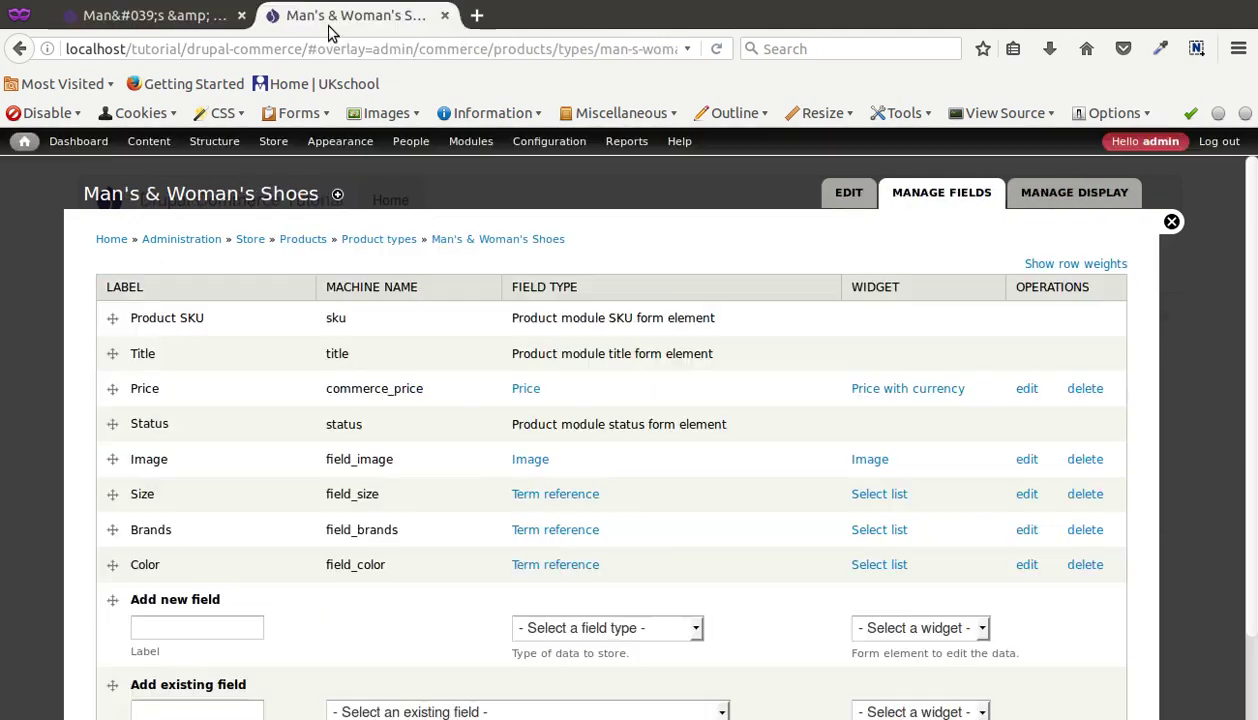
pyautogui.doubleClick(142, 355)
pyautogui.hotkey('ctrl', 'c')
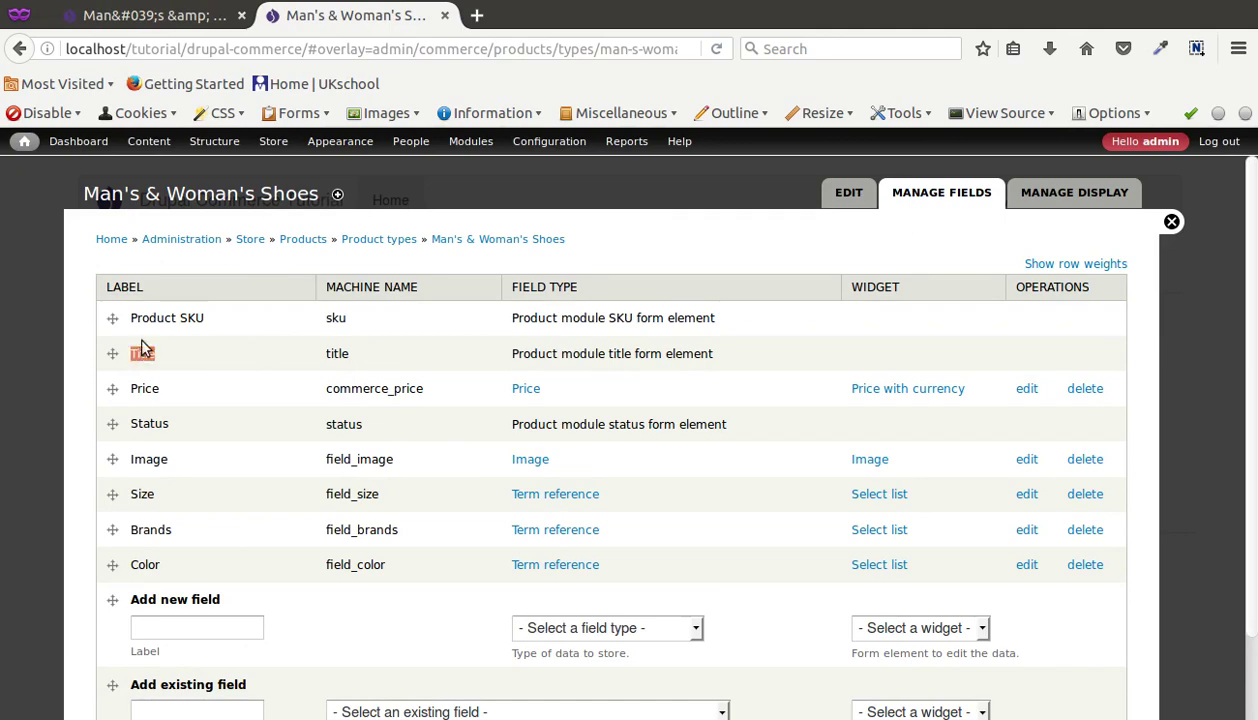
pyautogui.click(175, 22)
pyautogui.click(401, 496)
pyautogui.hotkey('ctrl', 'v')
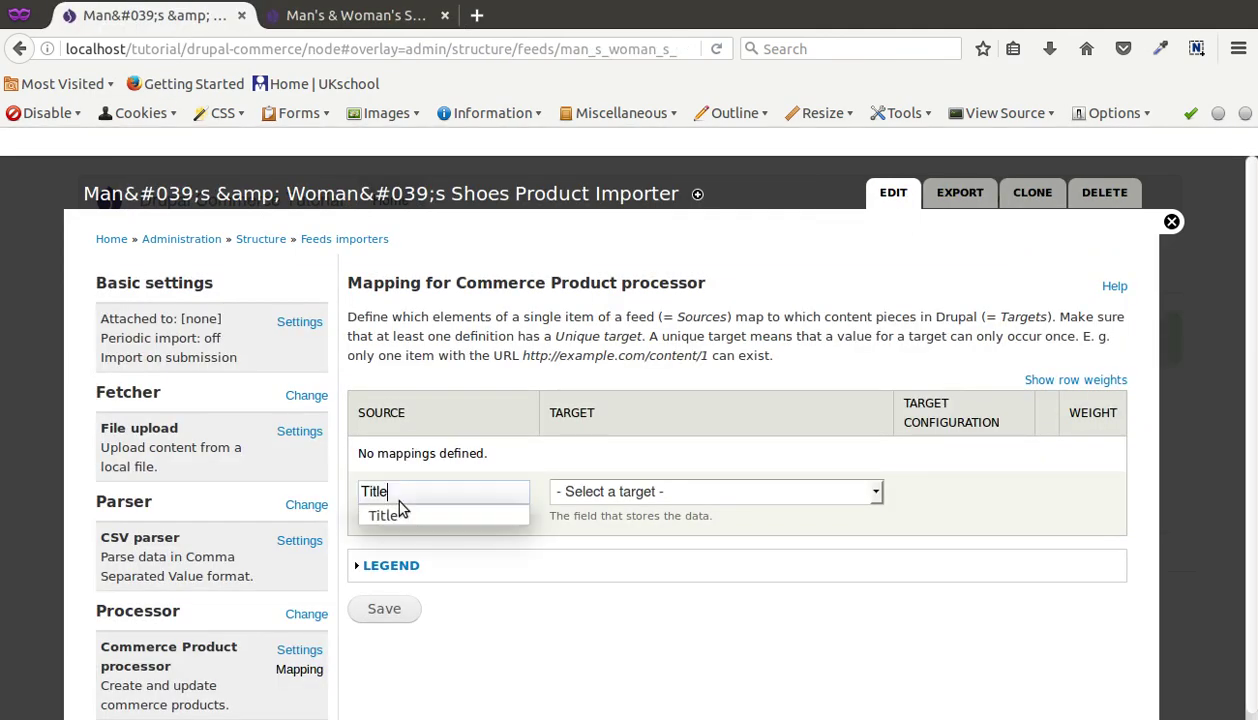
# - Set the Title source's target to Product title (title) and save the mapping
pyautogui.click(522, 516)
pyautogui.click(591, 495)
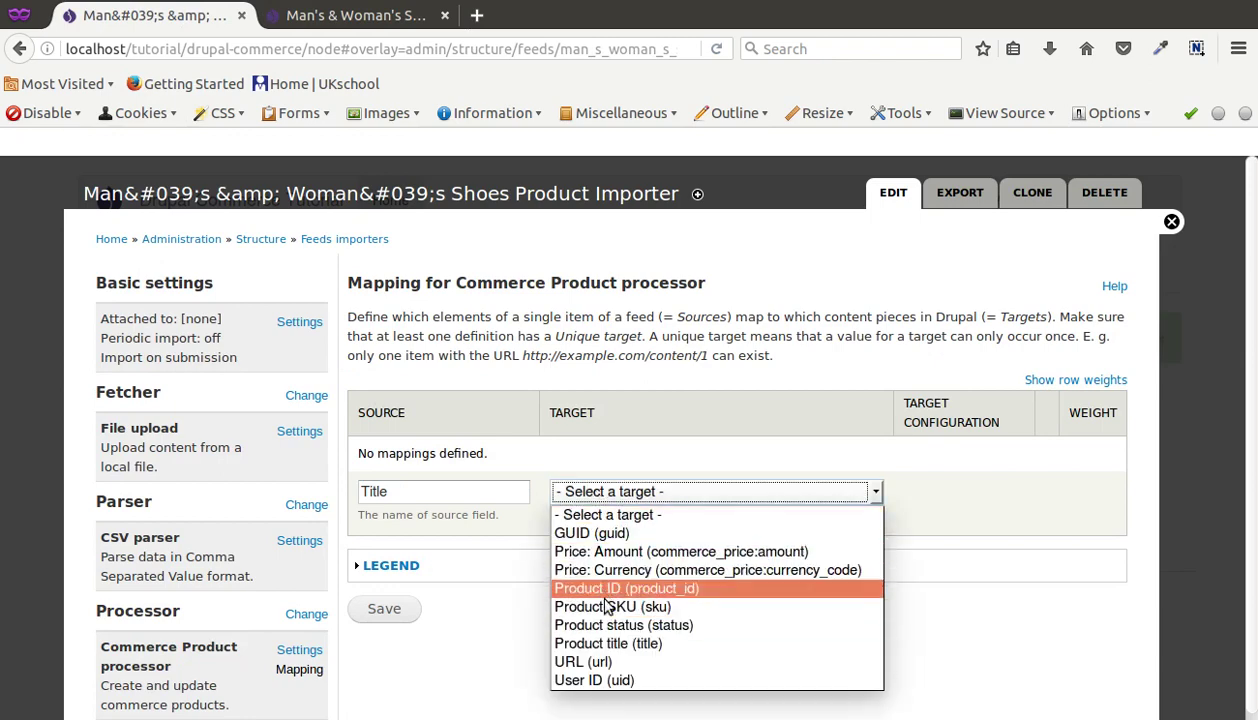
pyautogui.click(610, 643)
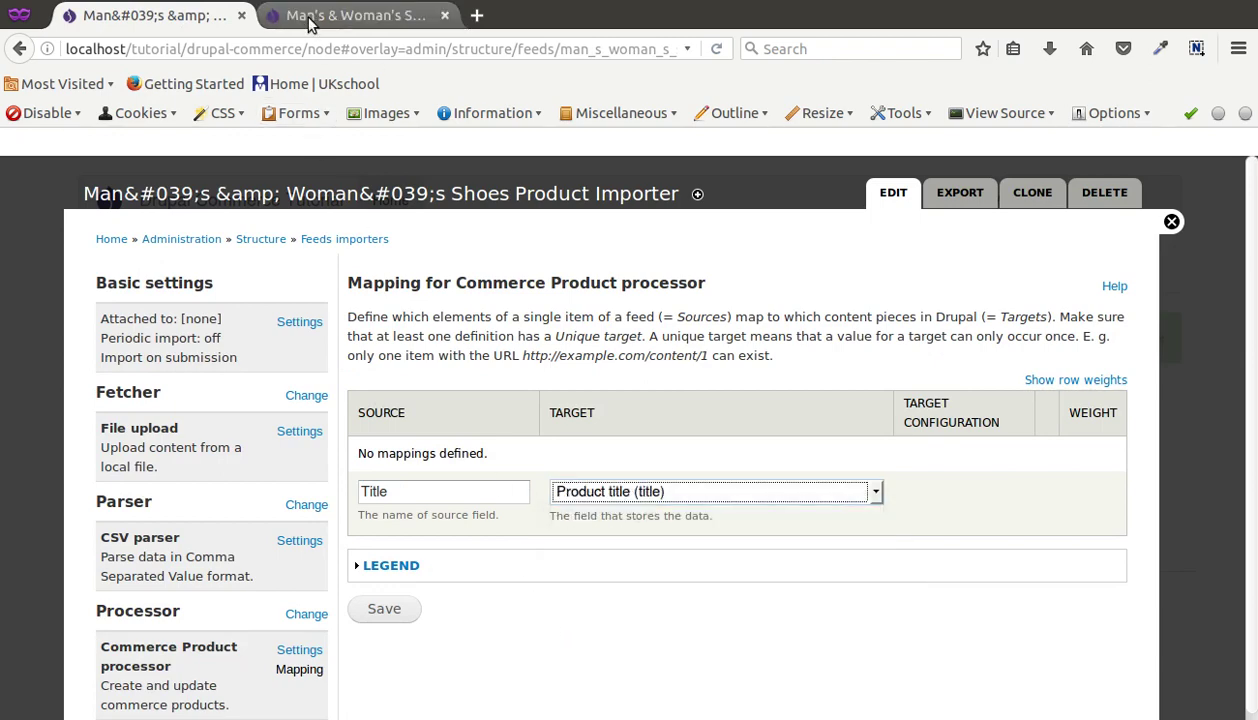
pyautogui.click(380, 16)
pyautogui.doubleClick(145, 388)
pyautogui.click(182, 24)
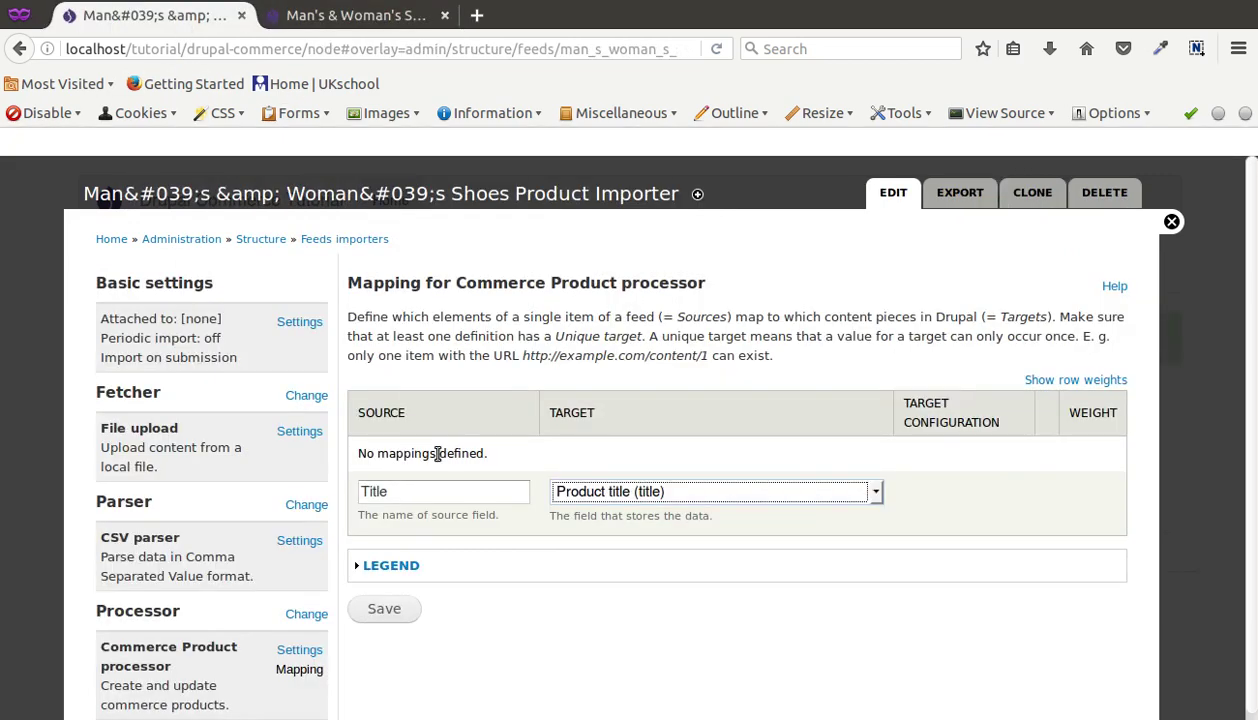
pyautogui.click(400, 613)
# - Add a mapping from source Price to target Price: Amount (commerce_price:amount) and save it
pyautogui.scroll(-2, 550, 545)
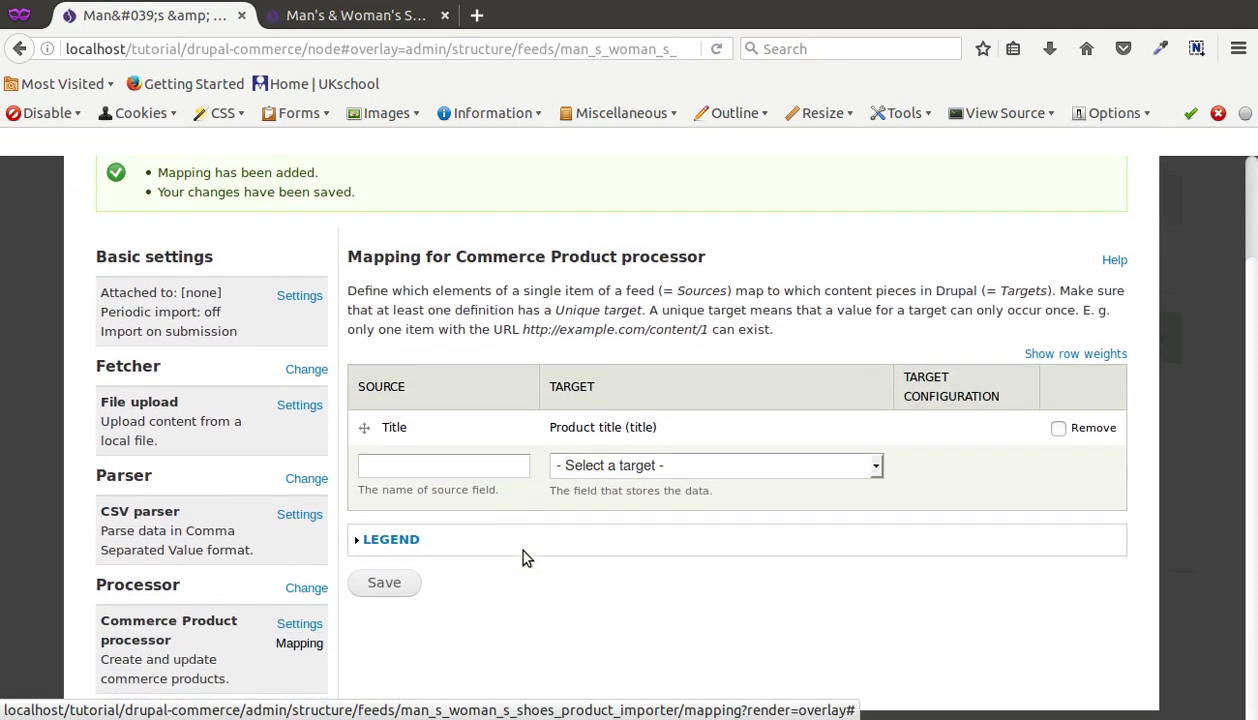
pyautogui.click(486, 466)
pyautogui.write('Price')
pyautogui.click(610, 466)
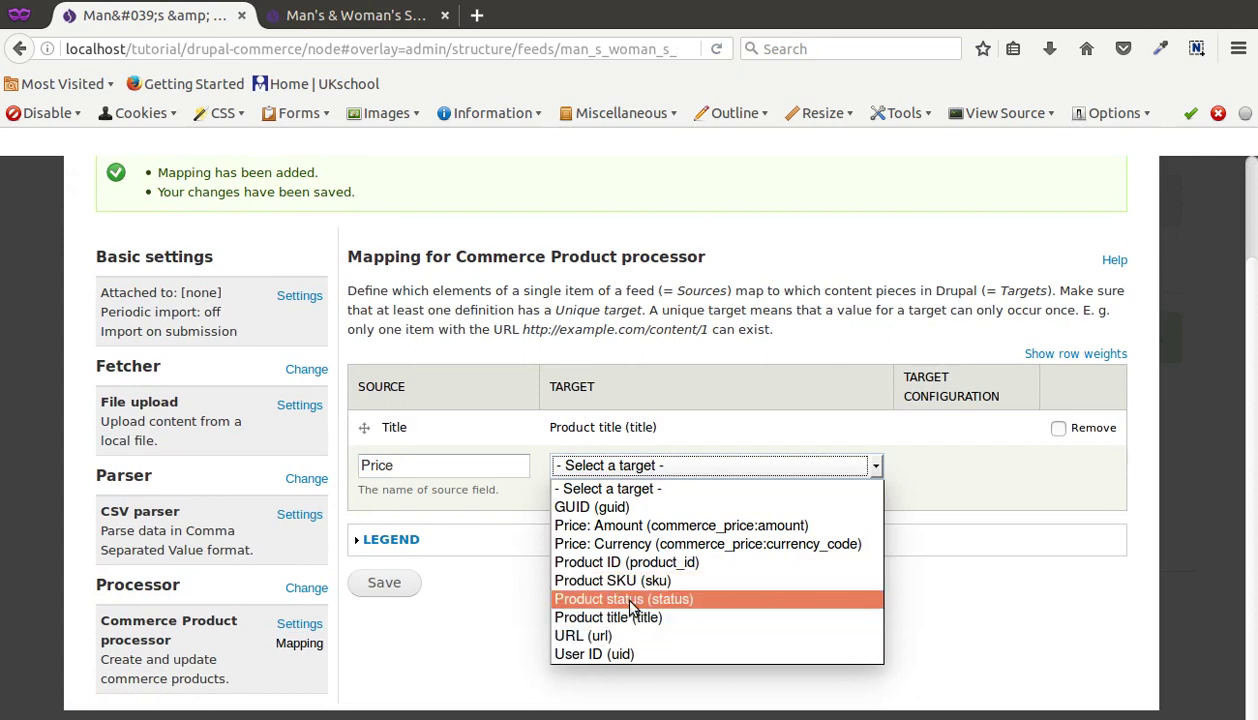
pyautogui.click(614, 524)
pyautogui.click(392, 583)
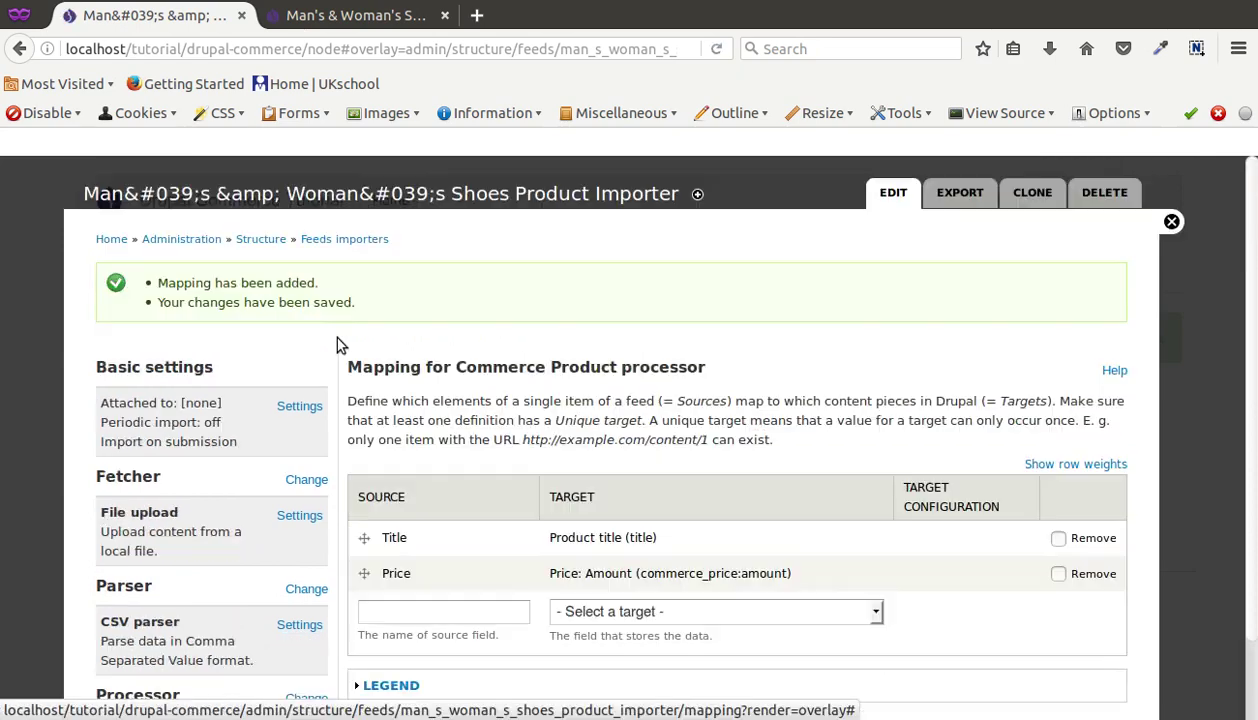
# - Copy the word SKU from the Product SKU label in the product type's field list into a new mapping's source
pyautogui.click(326, 17)
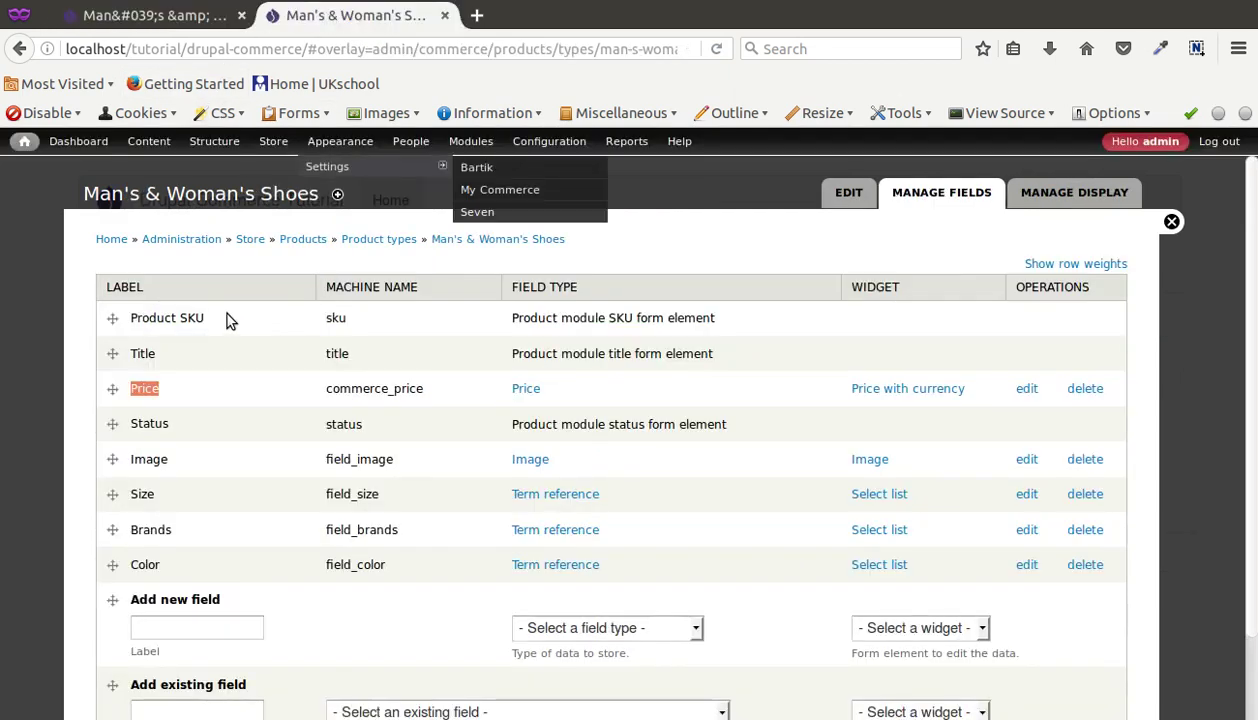
pyautogui.click(120, 318)
pyautogui.moveTo(131, 318); pyautogui.dragTo(203, 319)
pyautogui.hotkey('ctrl', 'c')
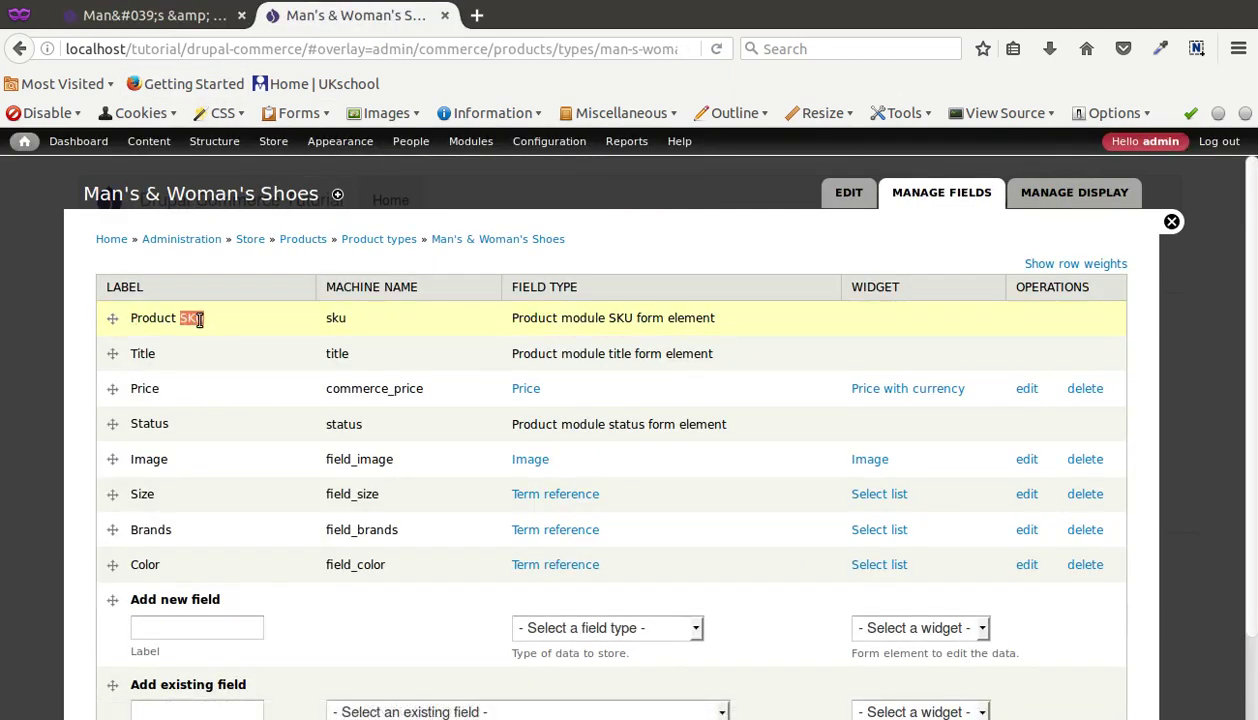
pyautogui.click(190, 22)
pyautogui.click(402, 610)
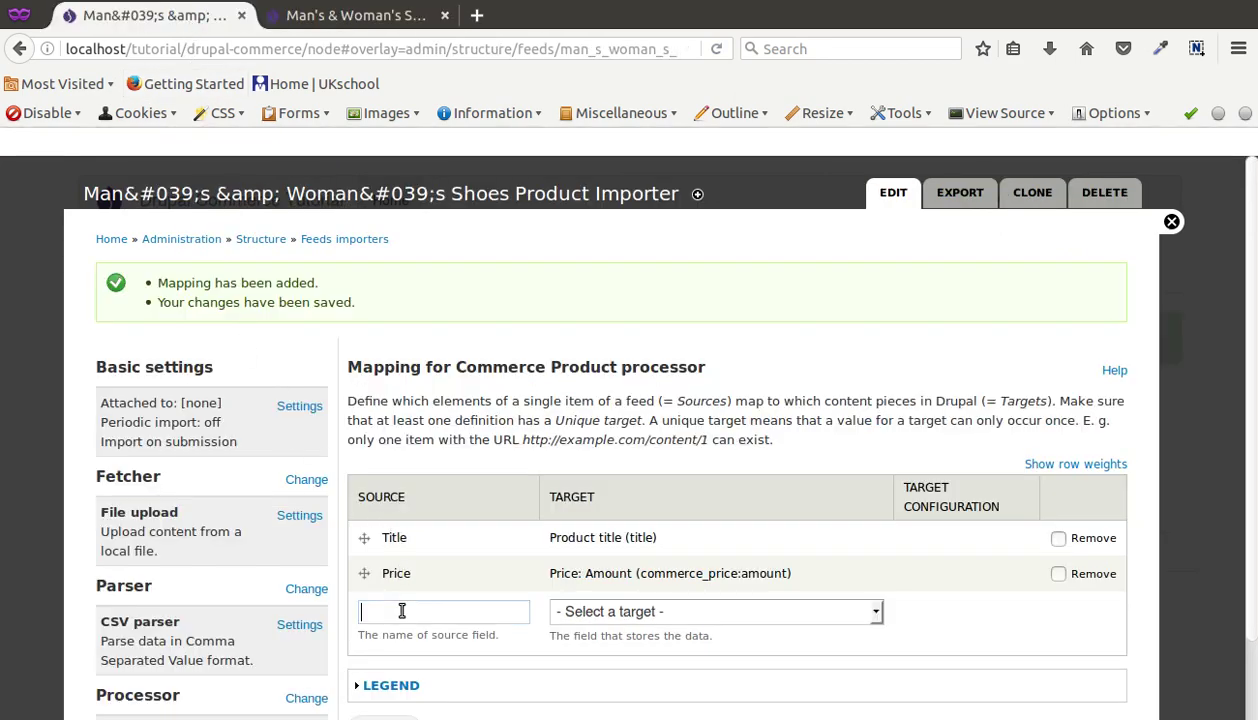
pyautogui.hotkey('ctrl', 'v')
# - Set the SKU source's target to Product SKU (sku) and save the mapping
pyautogui.click(557, 647)
pyautogui.scroll(-2, 570, 640)
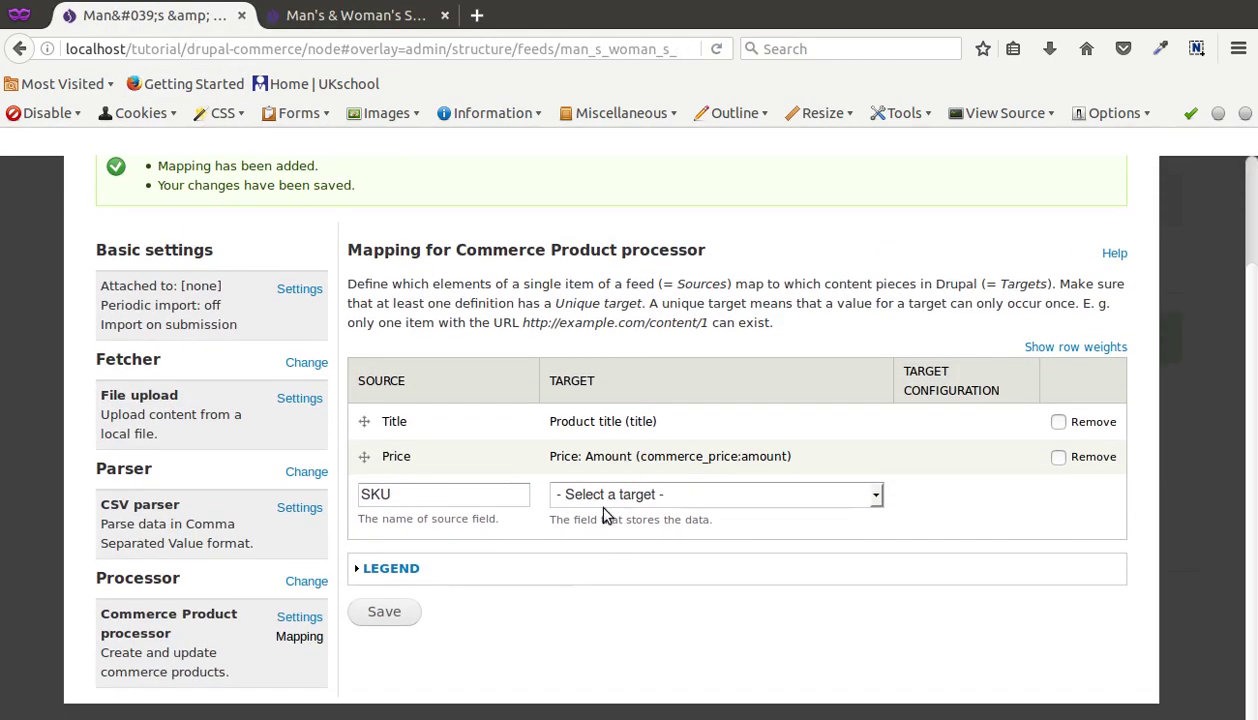
pyautogui.click(596, 503)
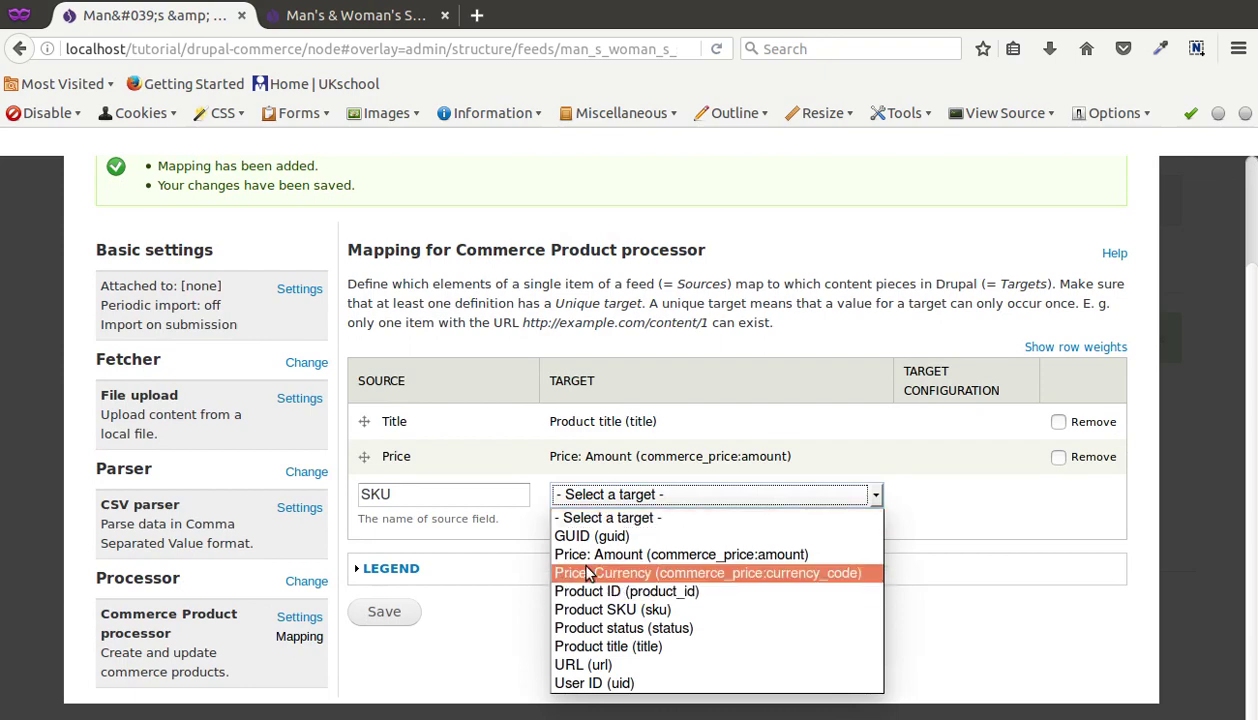
pyautogui.click(630, 609)
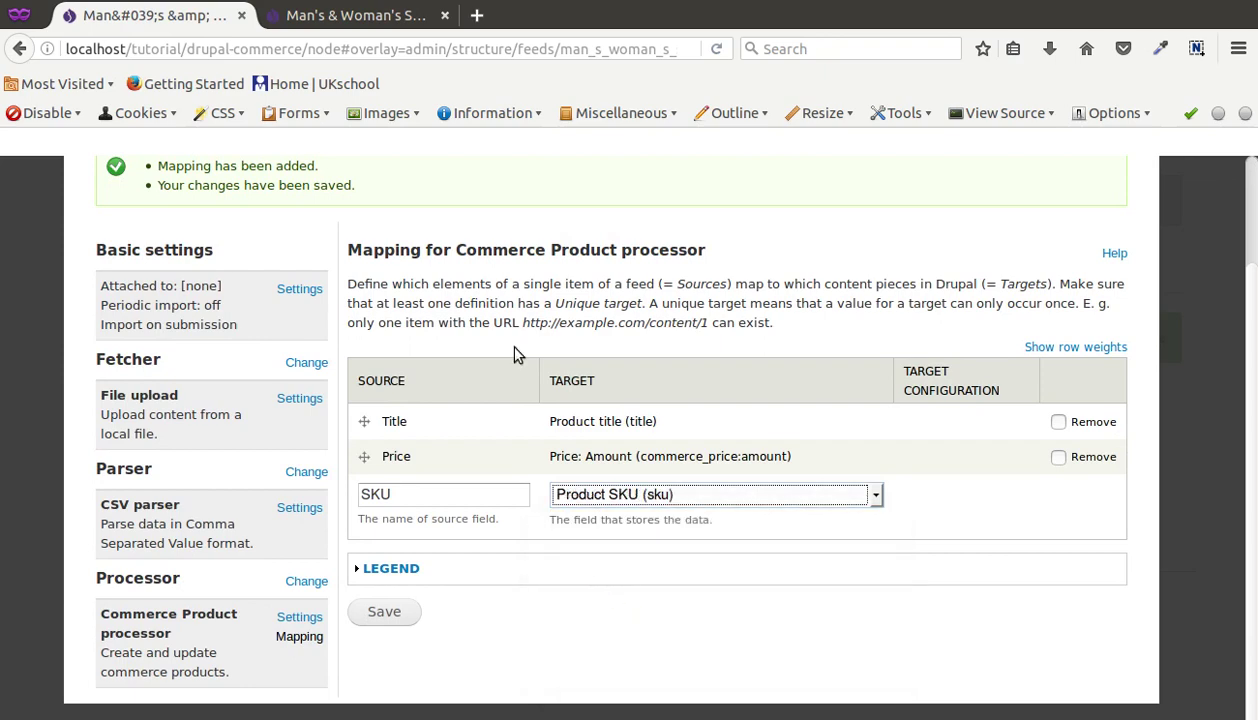
pyautogui.click(386, 613)
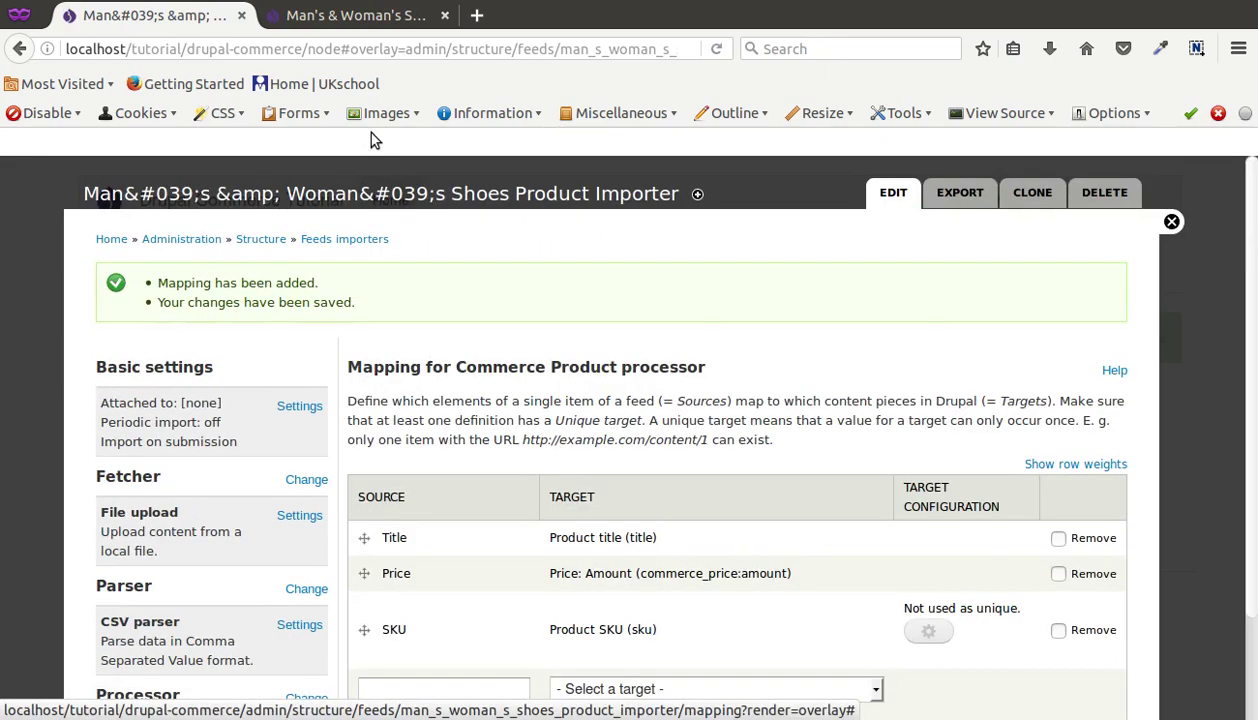
# - Copy the Status label from the field list as a new mapping source, target it to Product status (status), and save
pyautogui.click(343, 18)
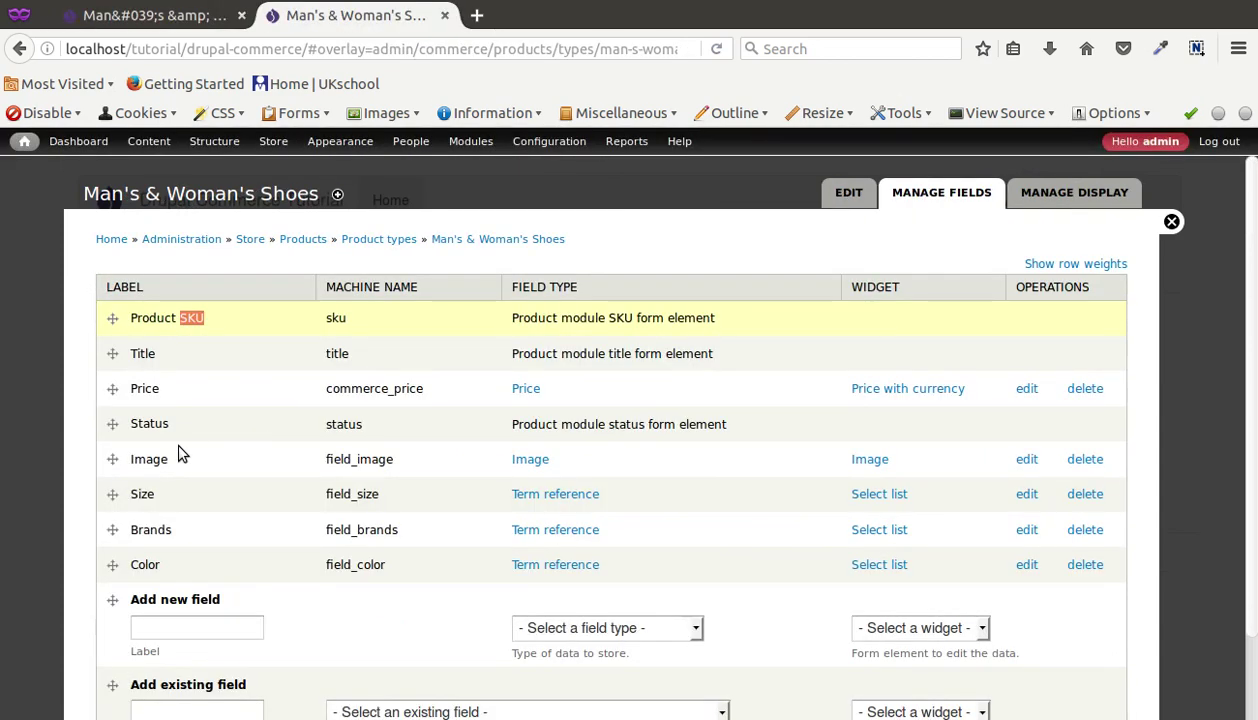
pyautogui.doubleClick(148, 423)
pyautogui.hotkey('ctrl', 'c')
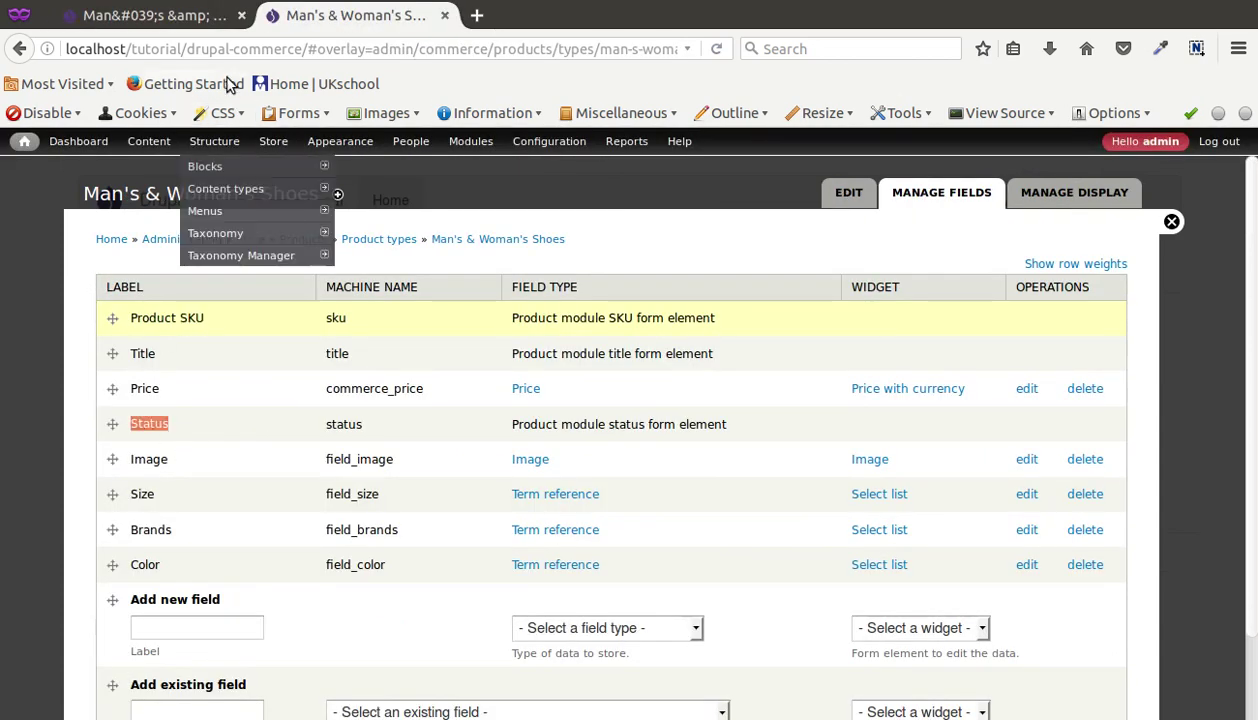
pyautogui.click(155, 15)
pyautogui.scroll(-2, 390, 615)
pyautogui.click(398, 548)
pyautogui.hotkey('ctrl', 'v')
pyautogui.click(618, 539)
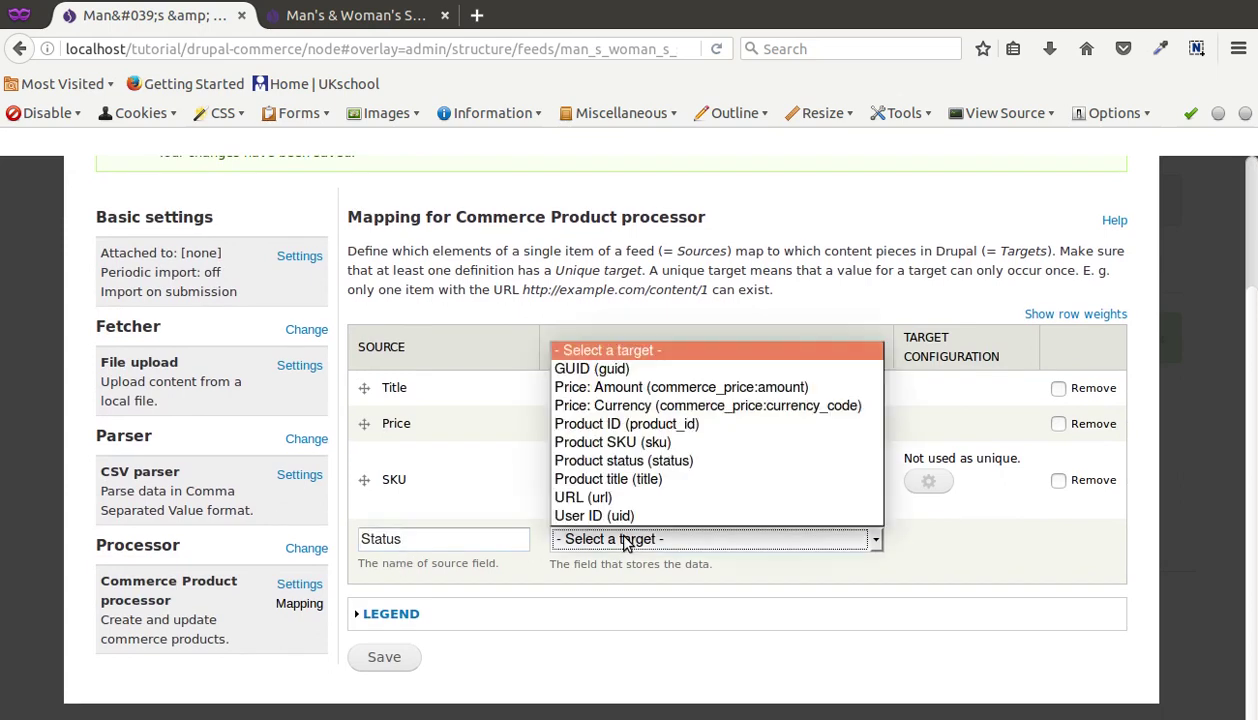
pyautogui.click(624, 460)
pyautogui.click(366, 655)
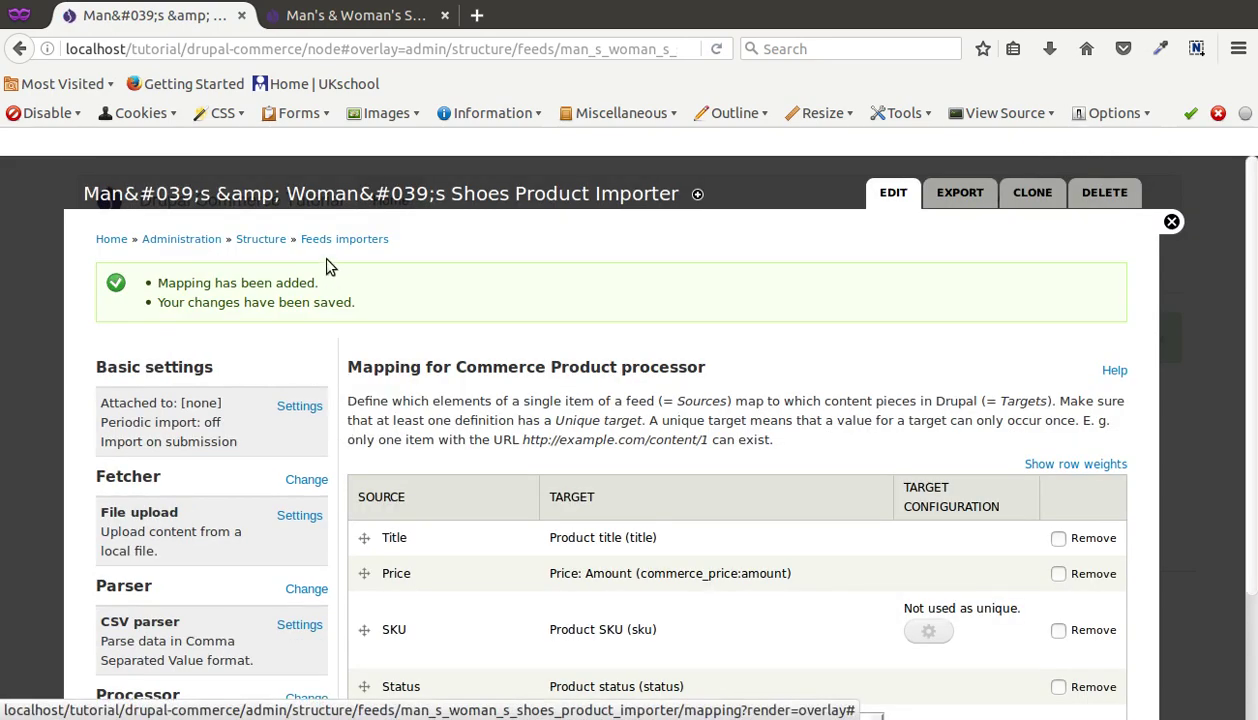
# - Copy the Size label from the field list into a new mapping's source and open its list of available targets
pyautogui.click(345, 15)
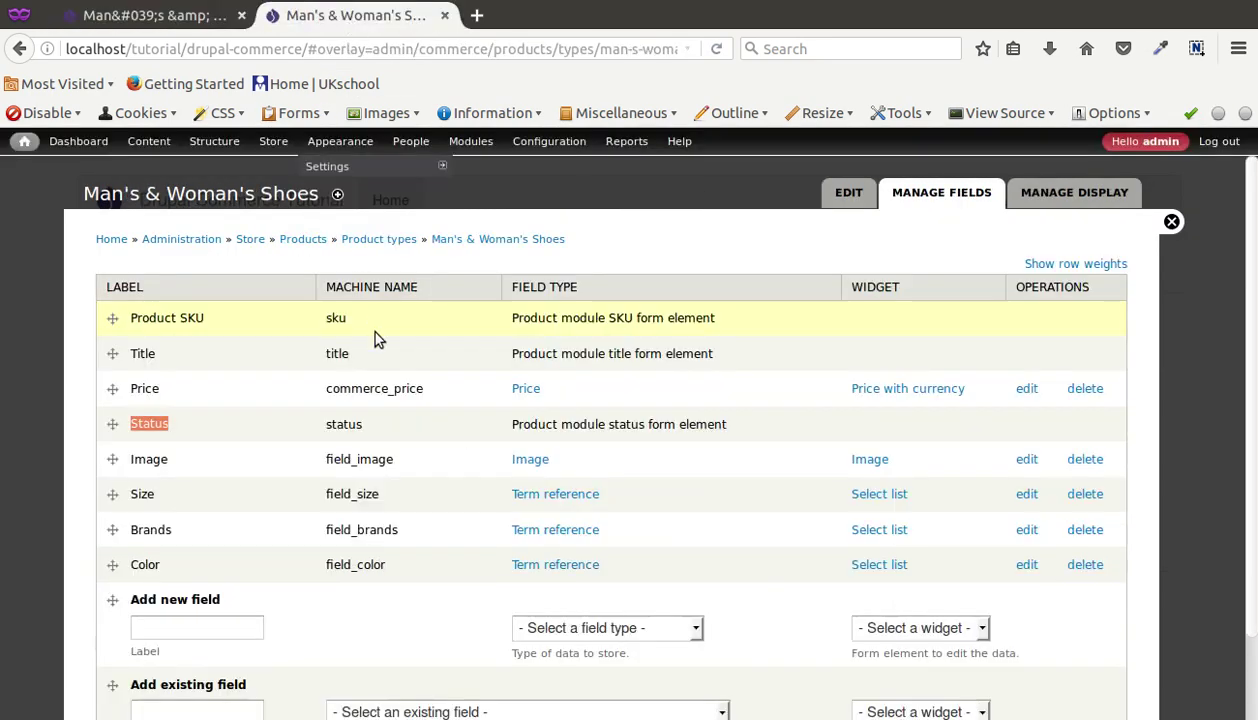
pyautogui.scroll(-2, 219, 413)
pyautogui.doubleClick(140, 372)
pyautogui.hotkey('ctrl', 'c')
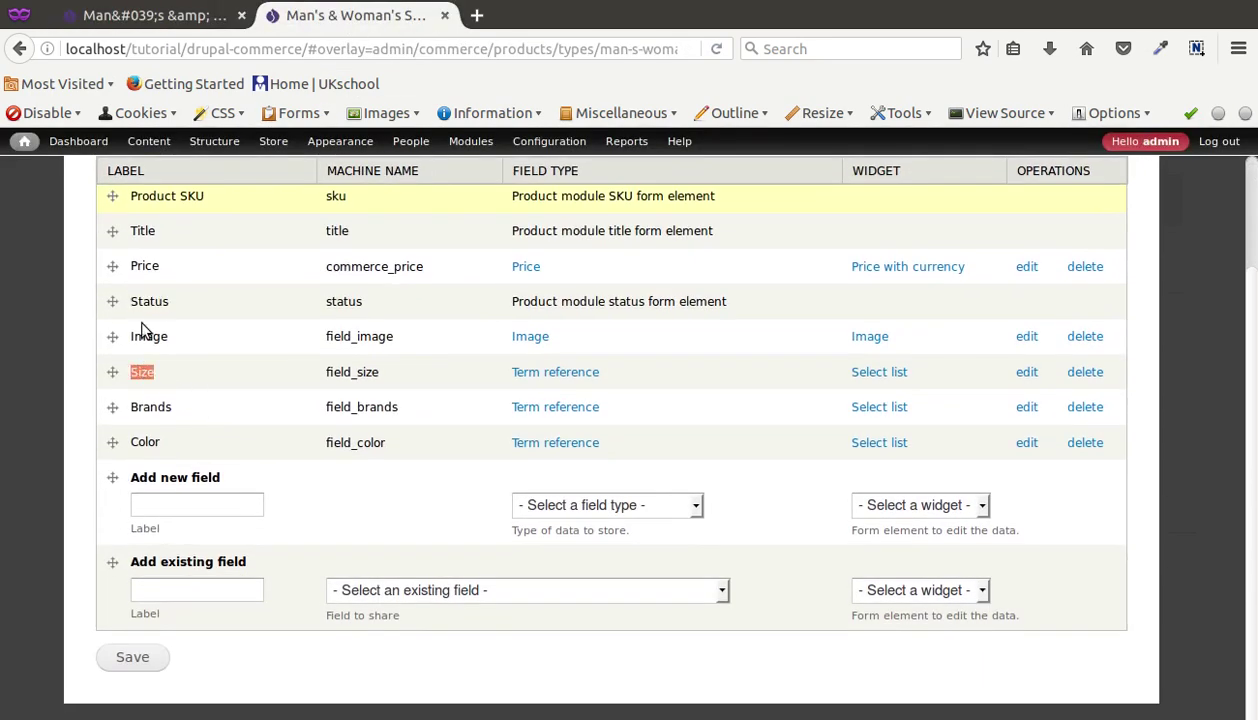
pyautogui.click(168, 17)
pyautogui.scroll(-4, 415, 520)
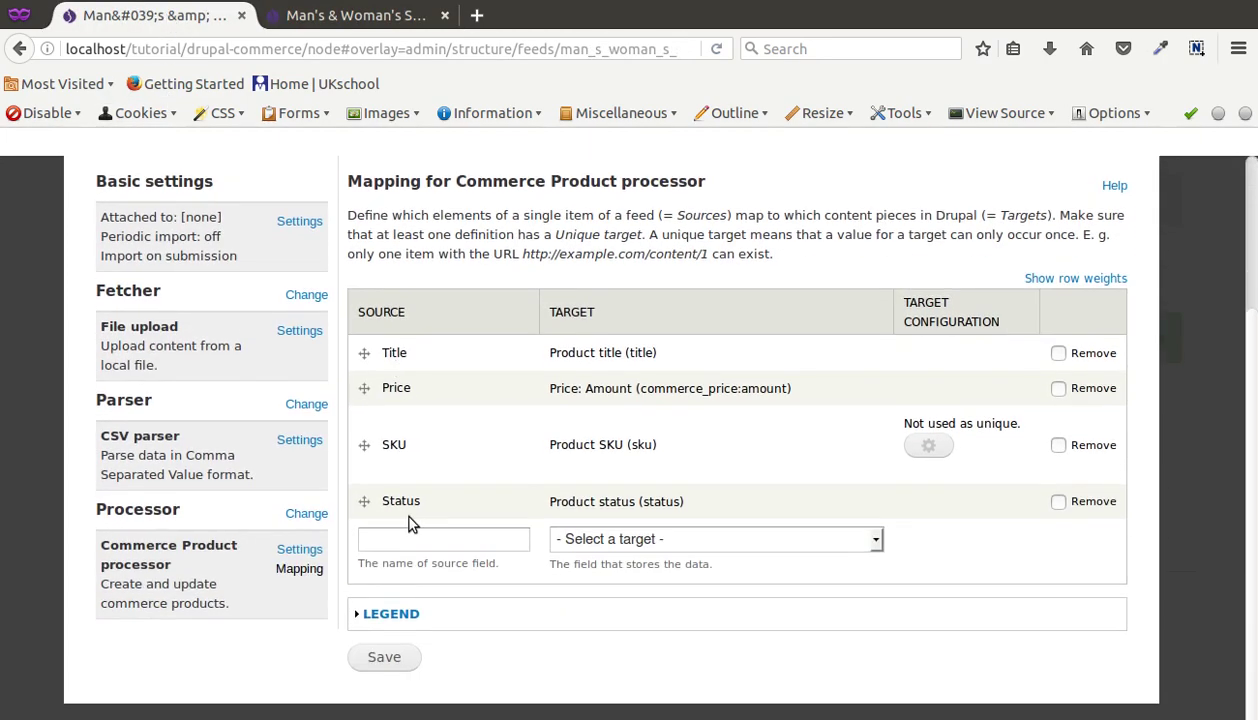
pyautogui.click(327, 18)
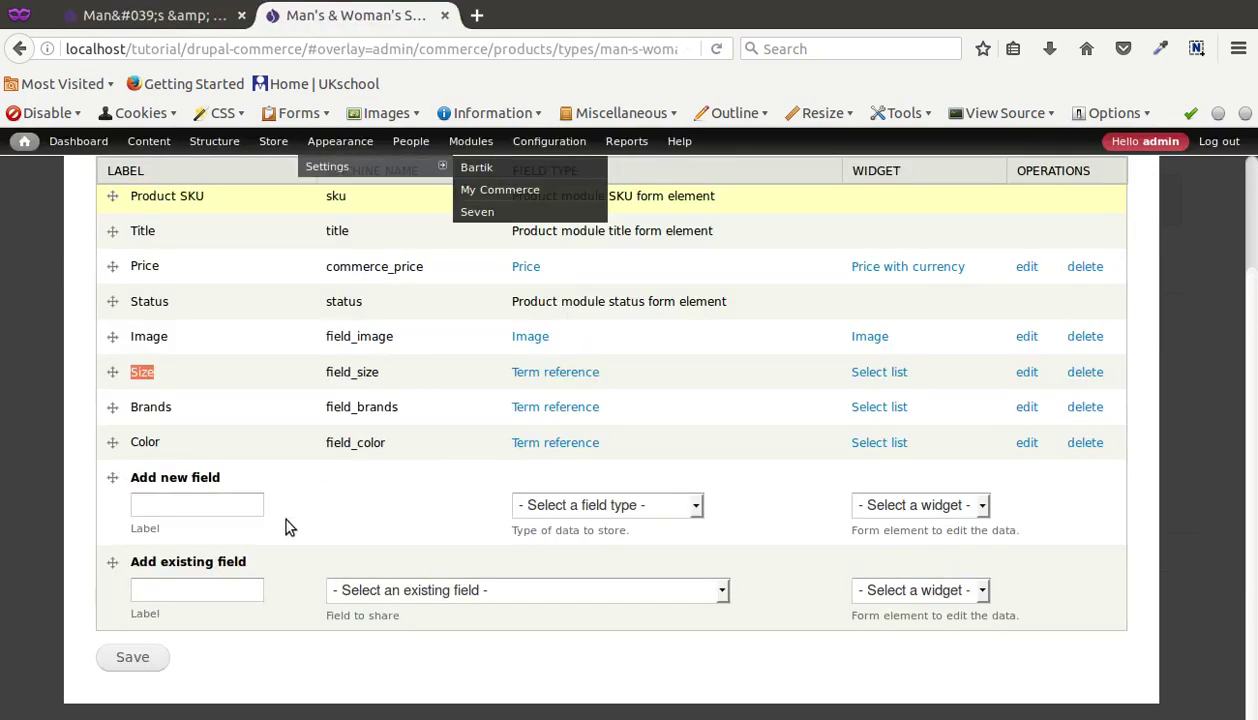
pyautogui.click(189, 502)
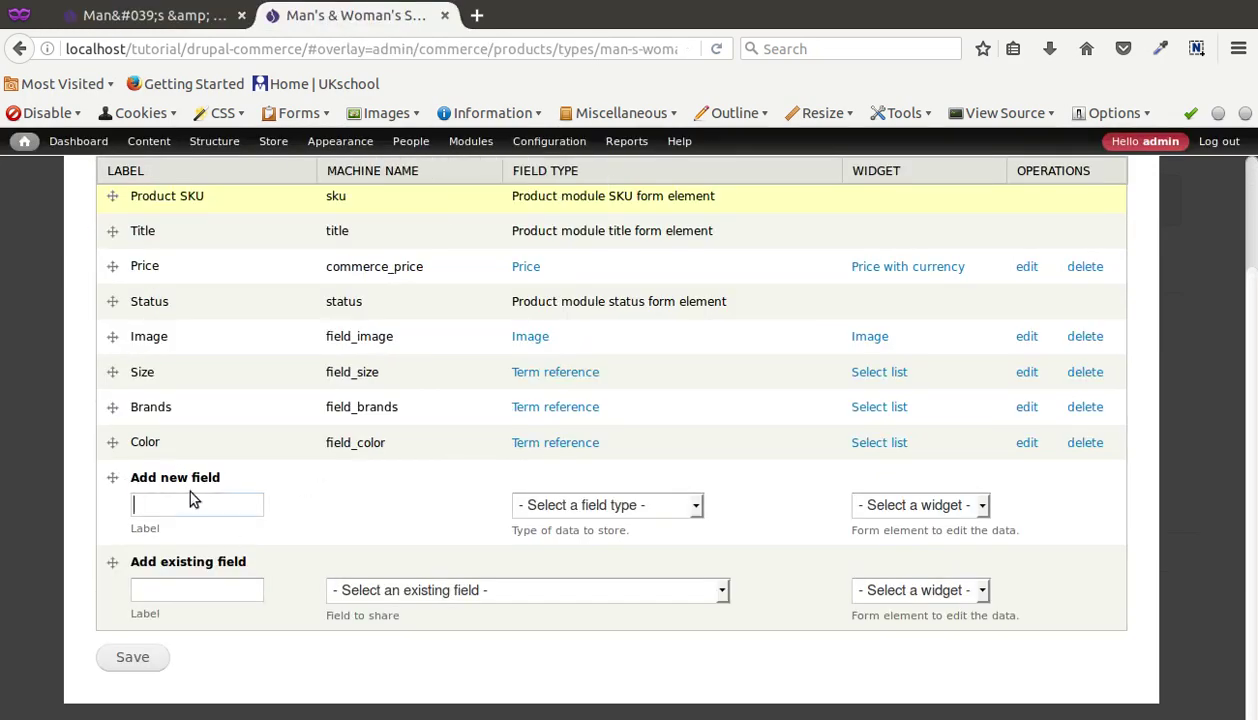
pyautogui.click(150, 15)
pyautogui.click(431, 535)
pyautogui.hotkey('ctrl', 'v')
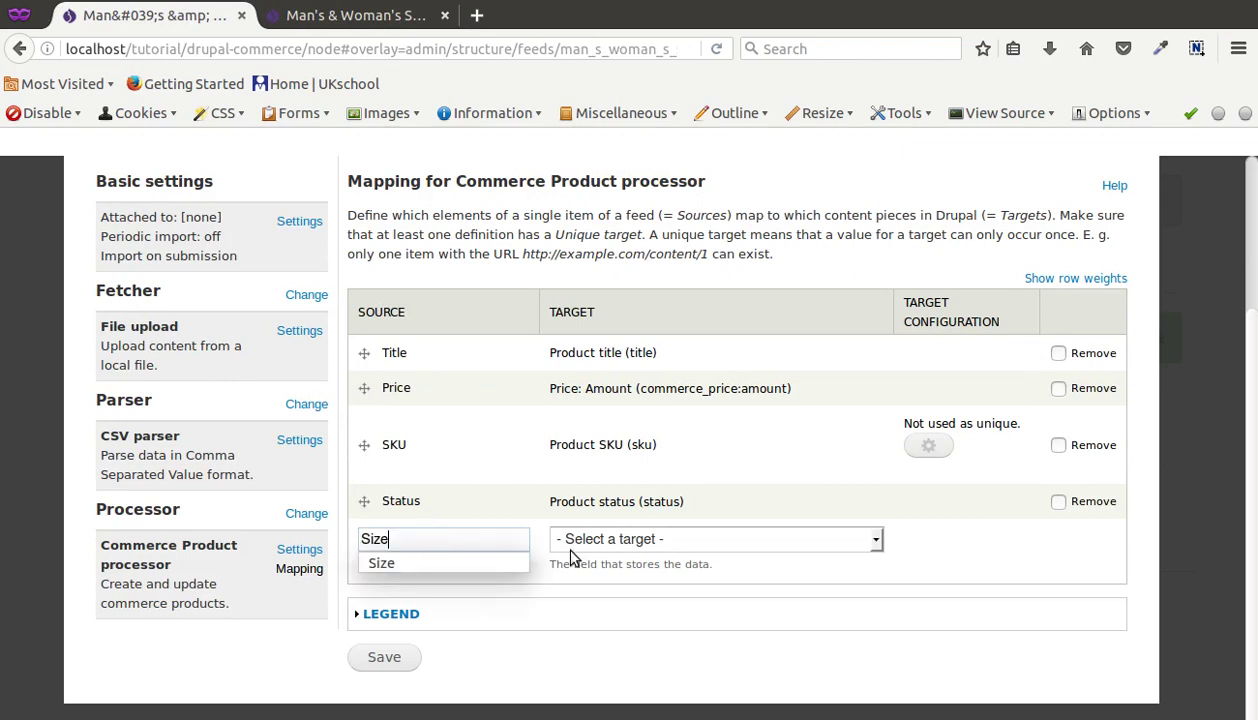
pyautogui.click(716, 546)
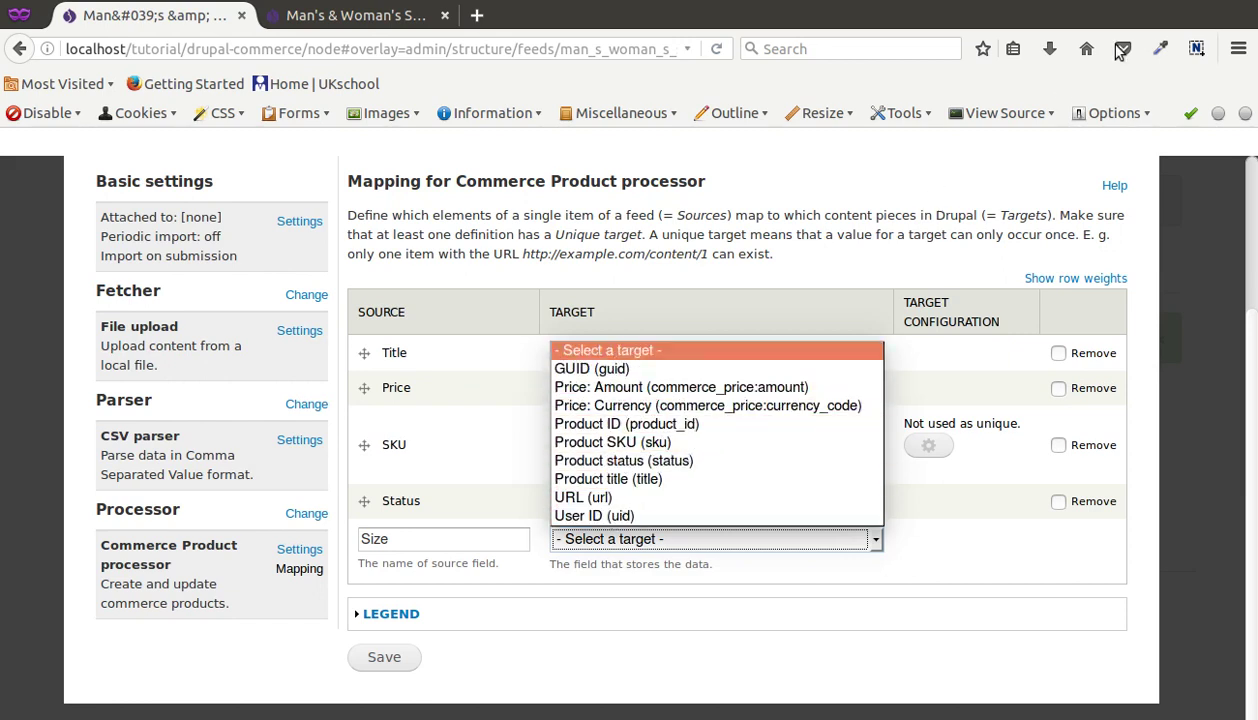
pyautogui.click(1033, 1)
pyautogui.click(1034, 5)
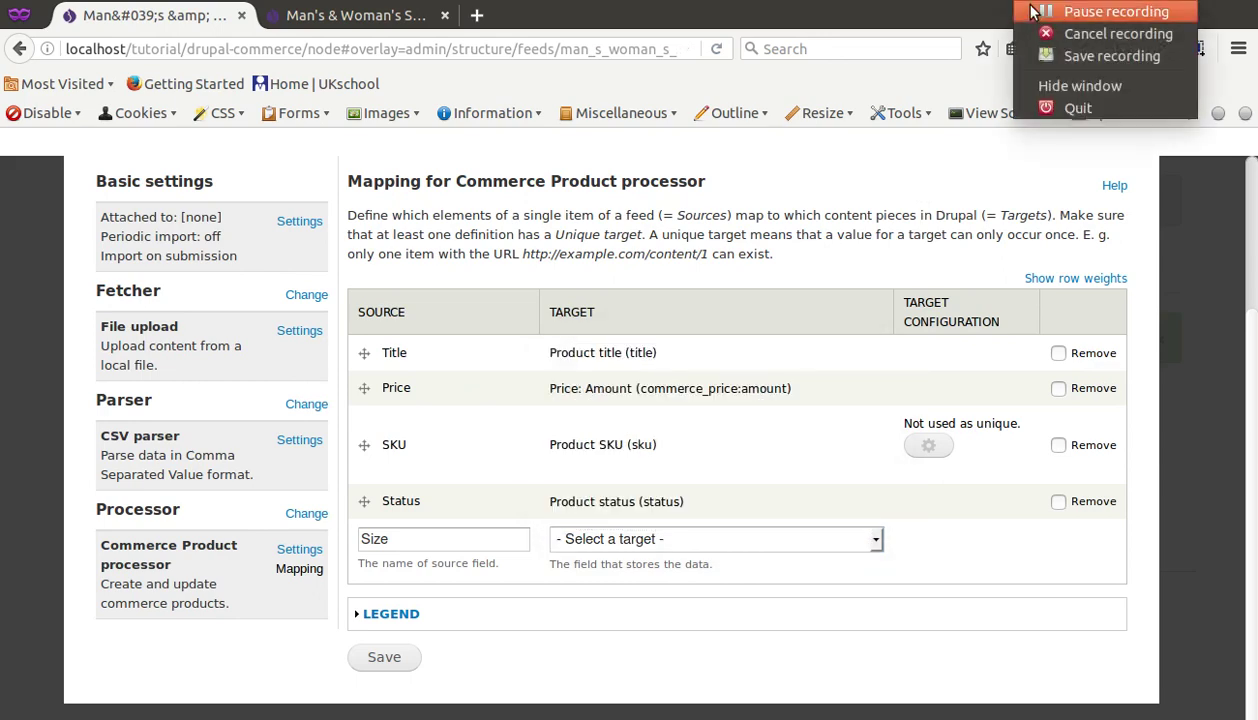